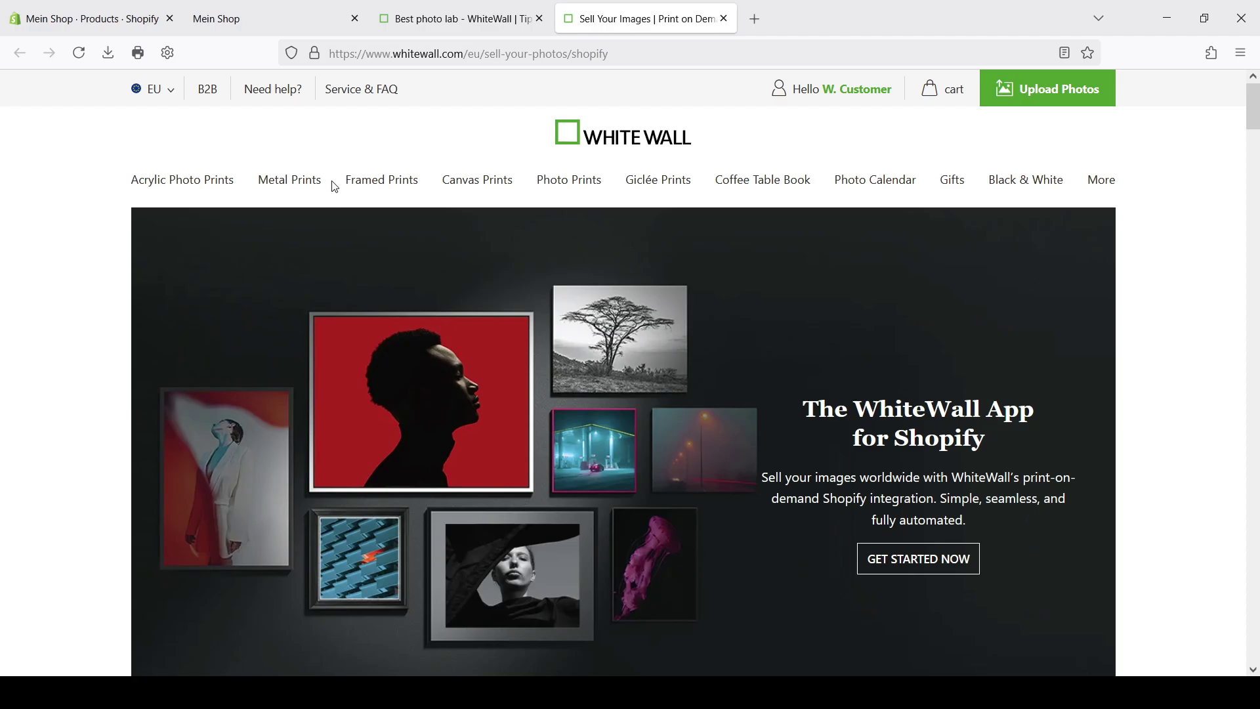
Step: Scroll through the WhiteWall Shopify page, then view the store's empty Products admin
{"action": "mouse_move", "coordinate": [348, 181]}
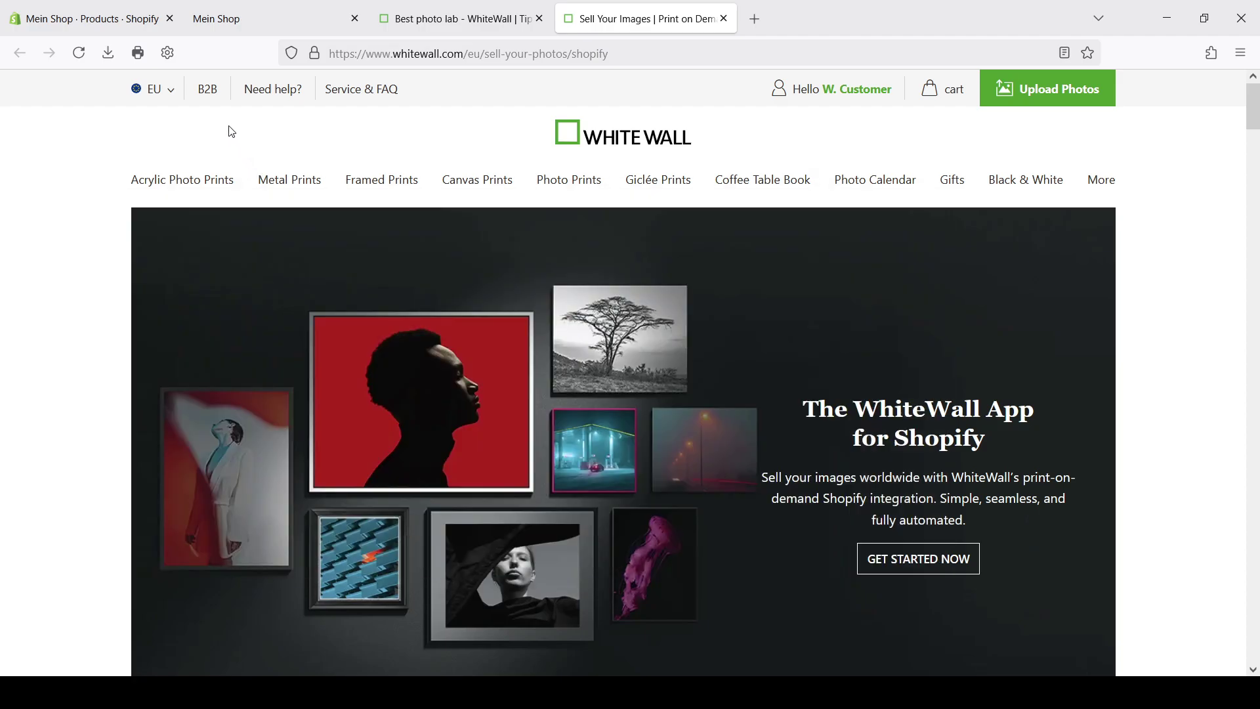
{"action": "mouse_move", "coordinate": [203, 90]}
{"action": "scroll", "coordinate": [742, 442], "scroll_direction": "down", "scroll_amount": 3}
{"action": "scroll", "coordinate": [790, 435], "scroll_direction": "down", "scroll_amount": 5}
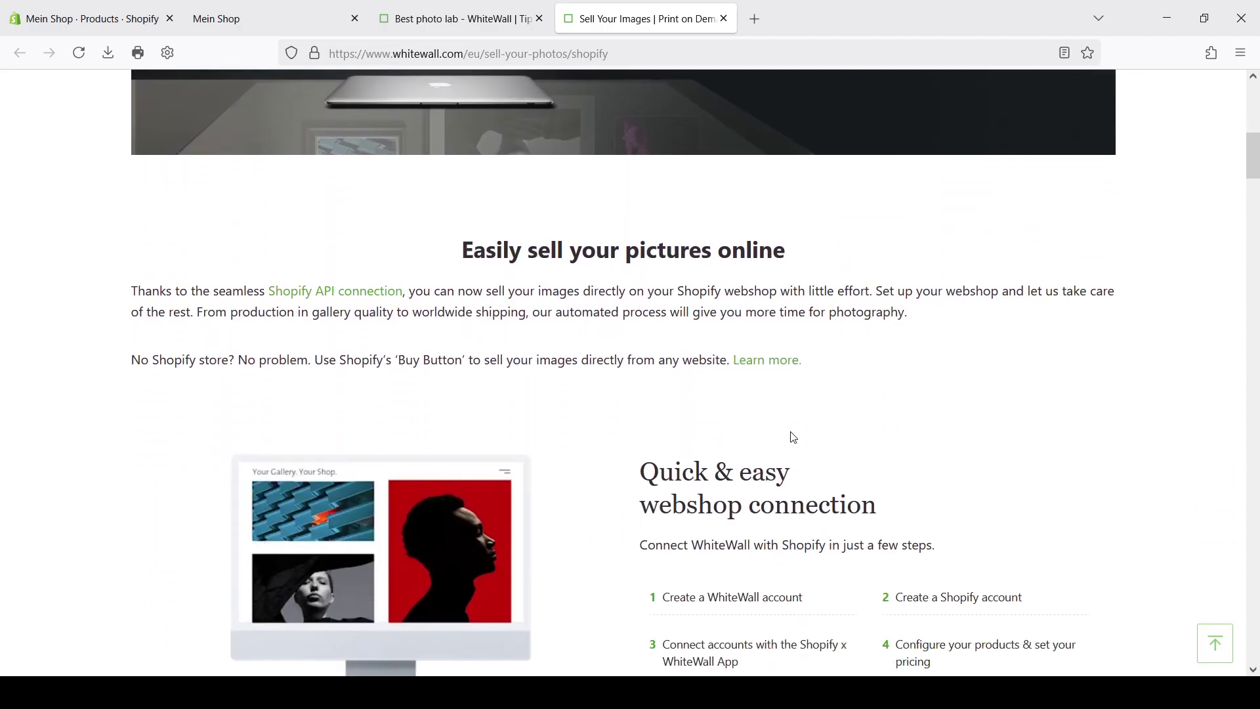
{"action": "scroll", "coordinate": [795, 436], "scroll_direction": "down", "scroll_amount": 1}
{"action": "scroll", "coordinate": [813, 428], "scroll_direction": "down", "scroll_amount": 2}
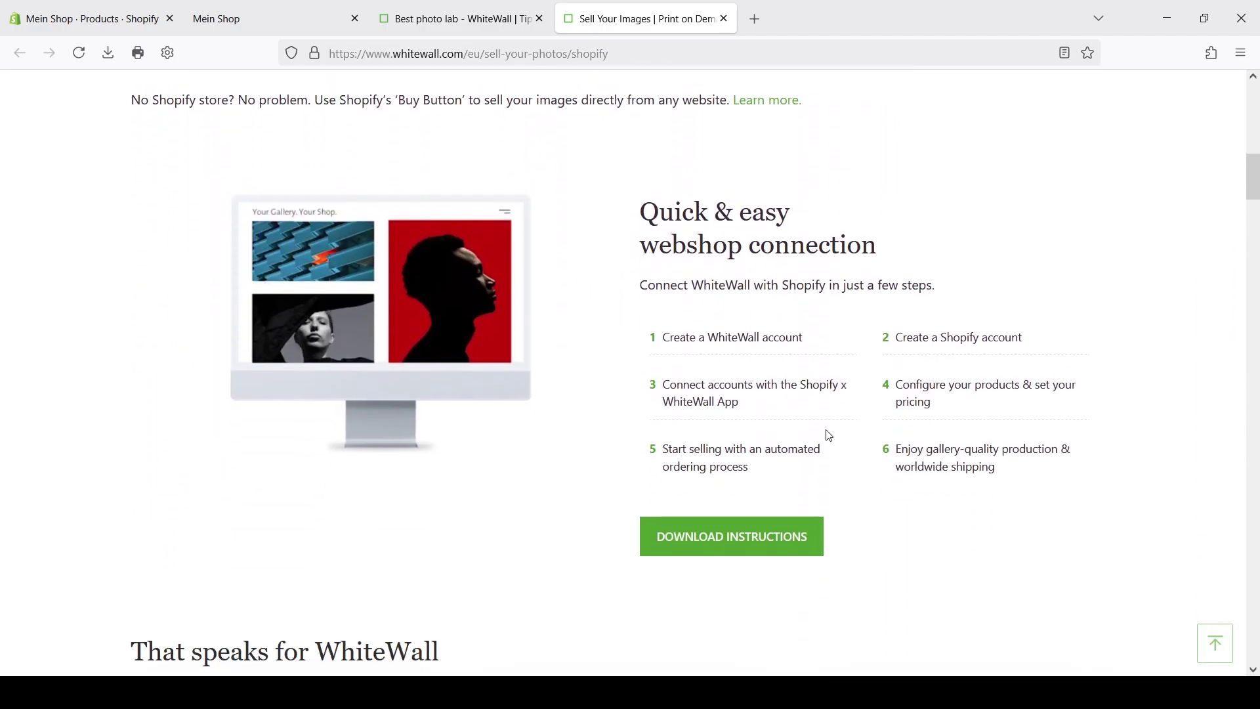
{"action": "scroll", "coordinate": [816, 402], "scroll_direction": "up", "scroll_amount": 10}
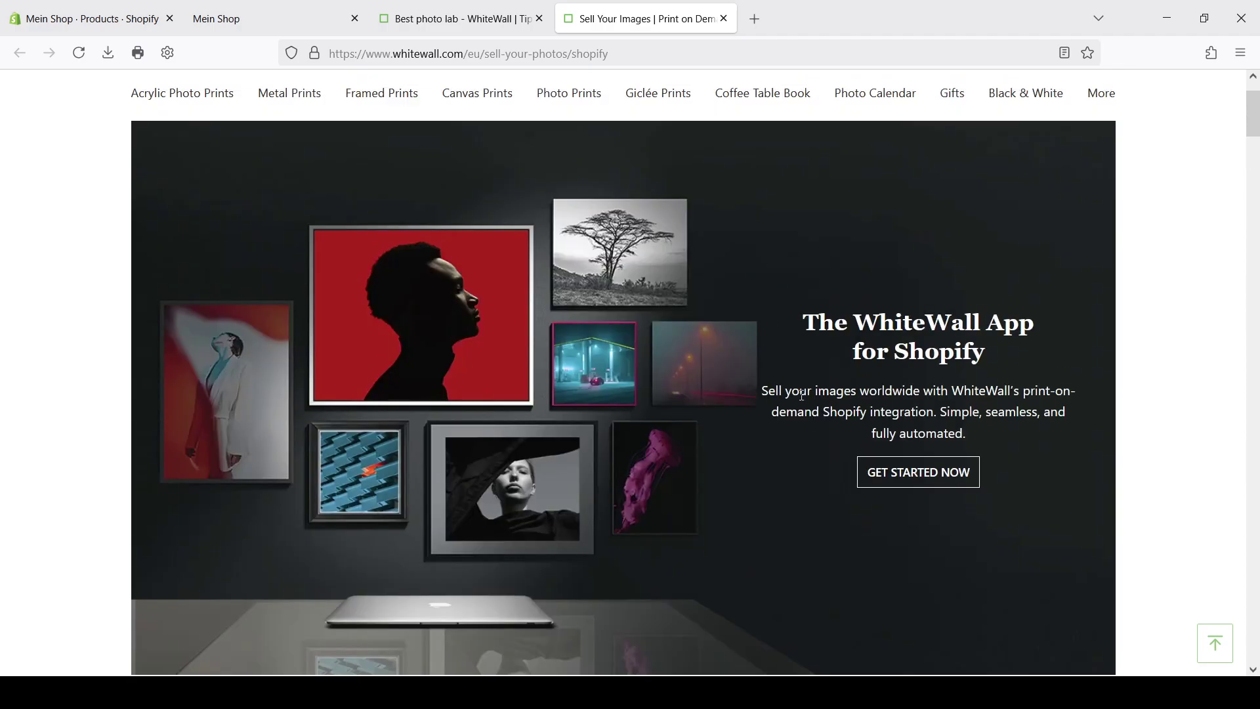
{"action": "left_click", "coordinate": [92, 18]}
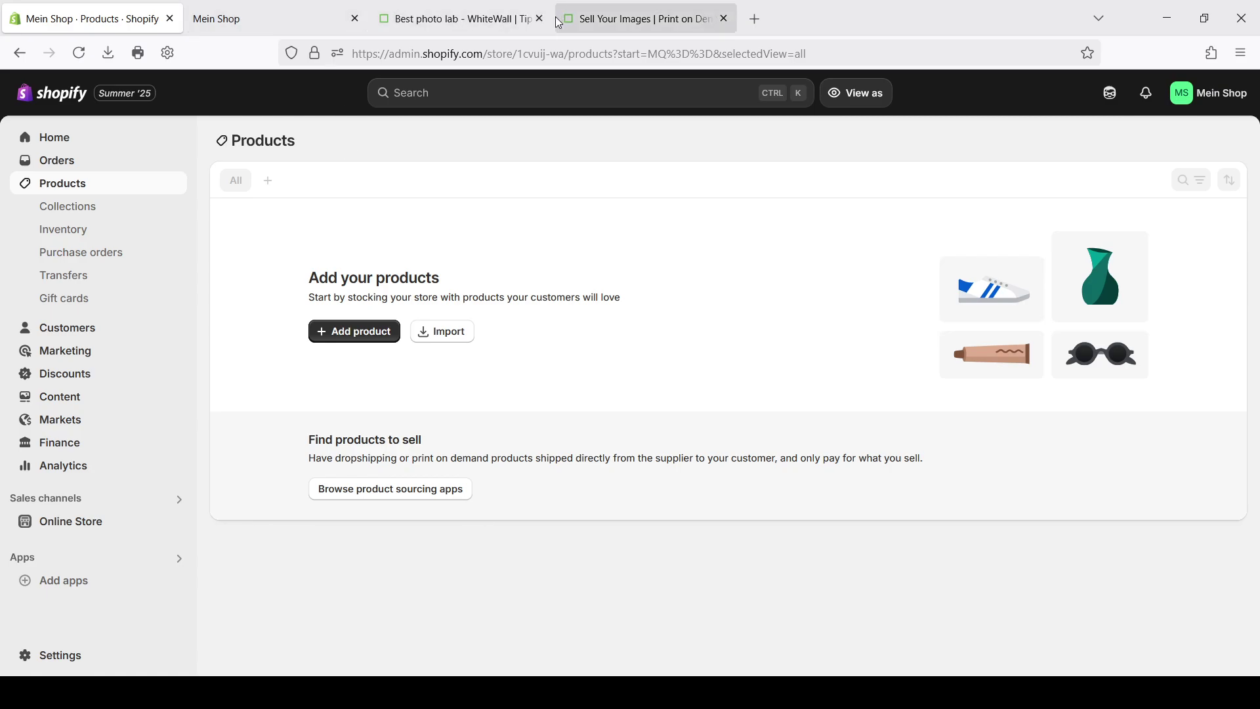
Step: Back on WhiteWall, open the account's My photos page, which has no uploads yet
{"action": "left_click", "coordinate": [506, 22]}
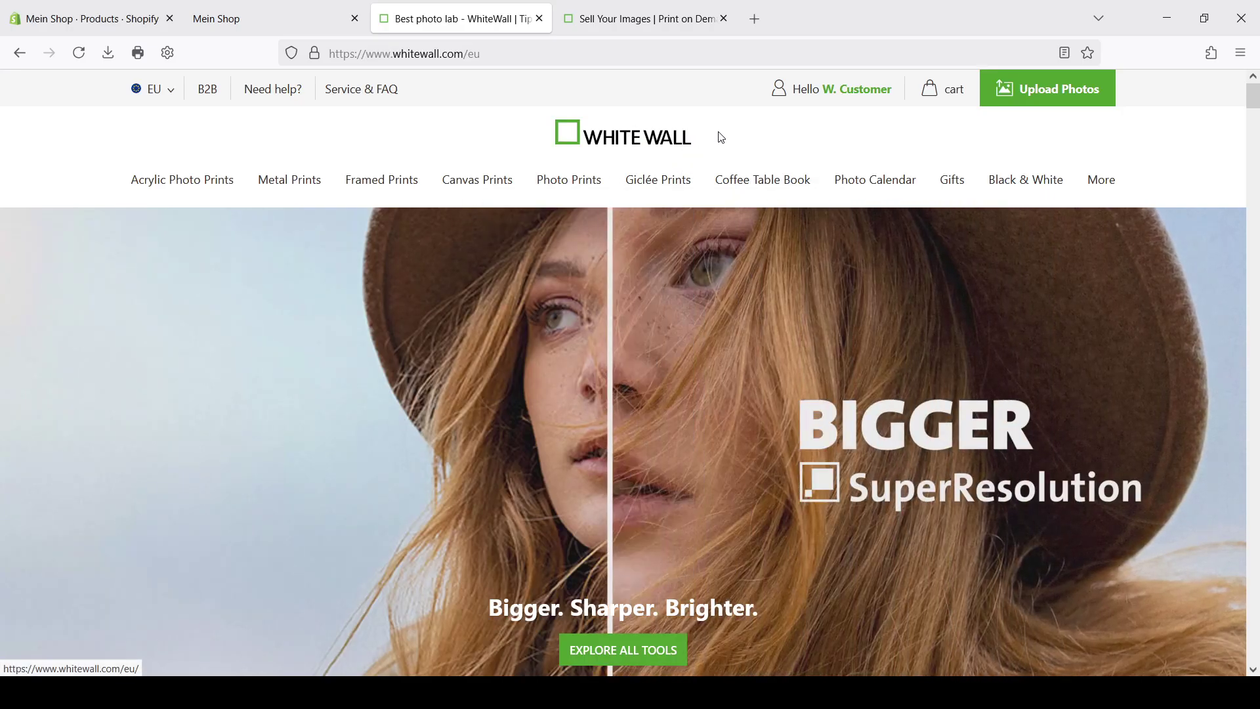
{"action": "mouse_move", "coordinate": [804, 97]}
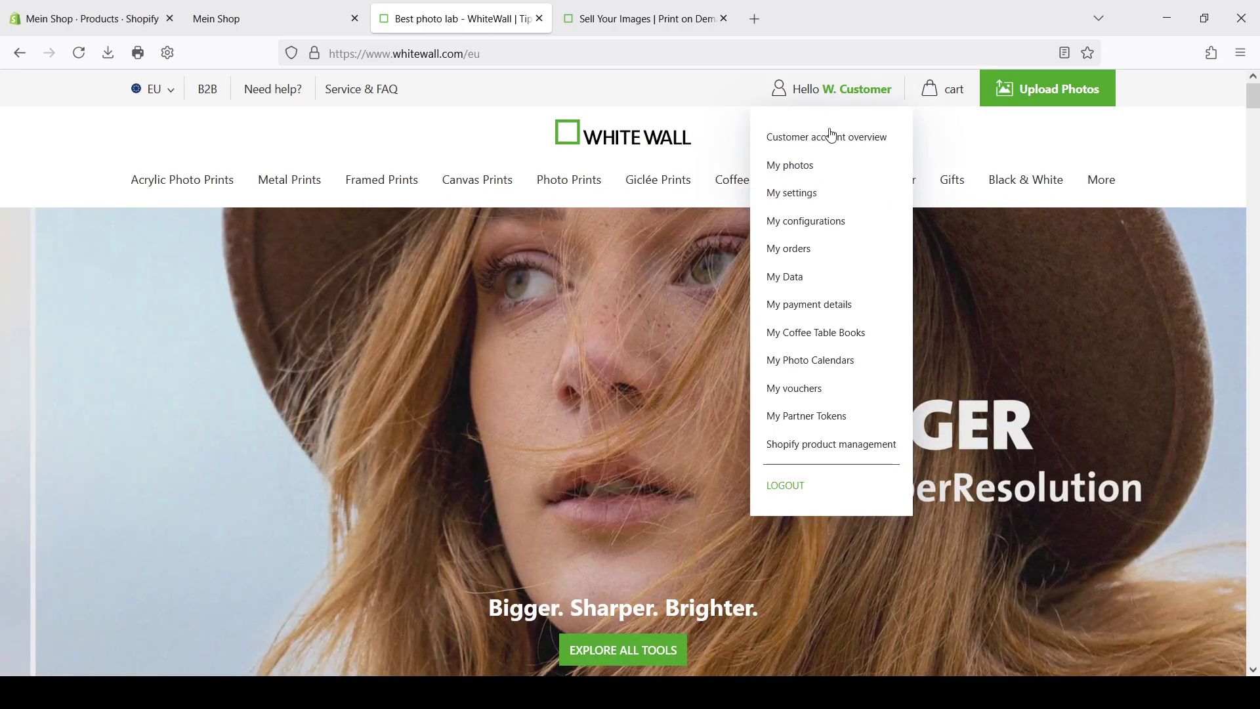
{"action": "left_click", "coordinate": [814, 167]}
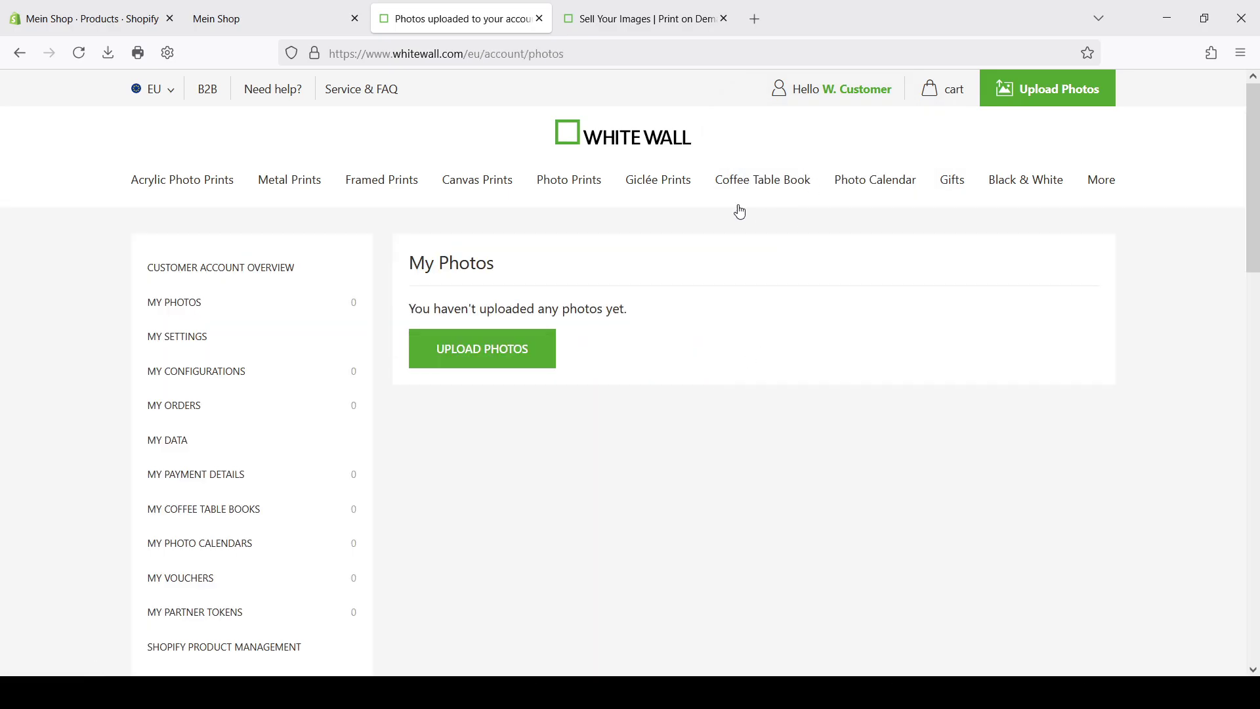
{"action": "scroll", "coordinate": [745, 348], "scroll_direction": "down", "scroll_amount": 3}
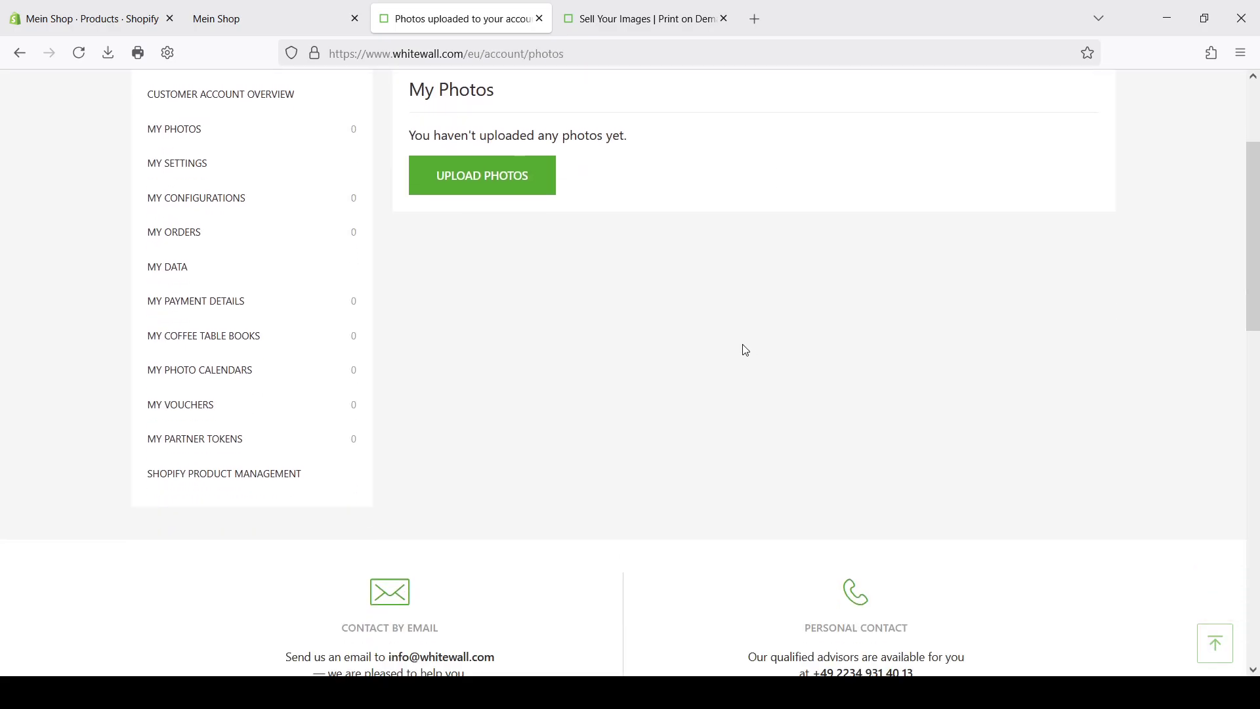
Step: From Shopify's Add apps, dismiss the recommendations and search the App Store for 'Whitewall'
{"action": "left_click", "coordinate": [105, 13]}
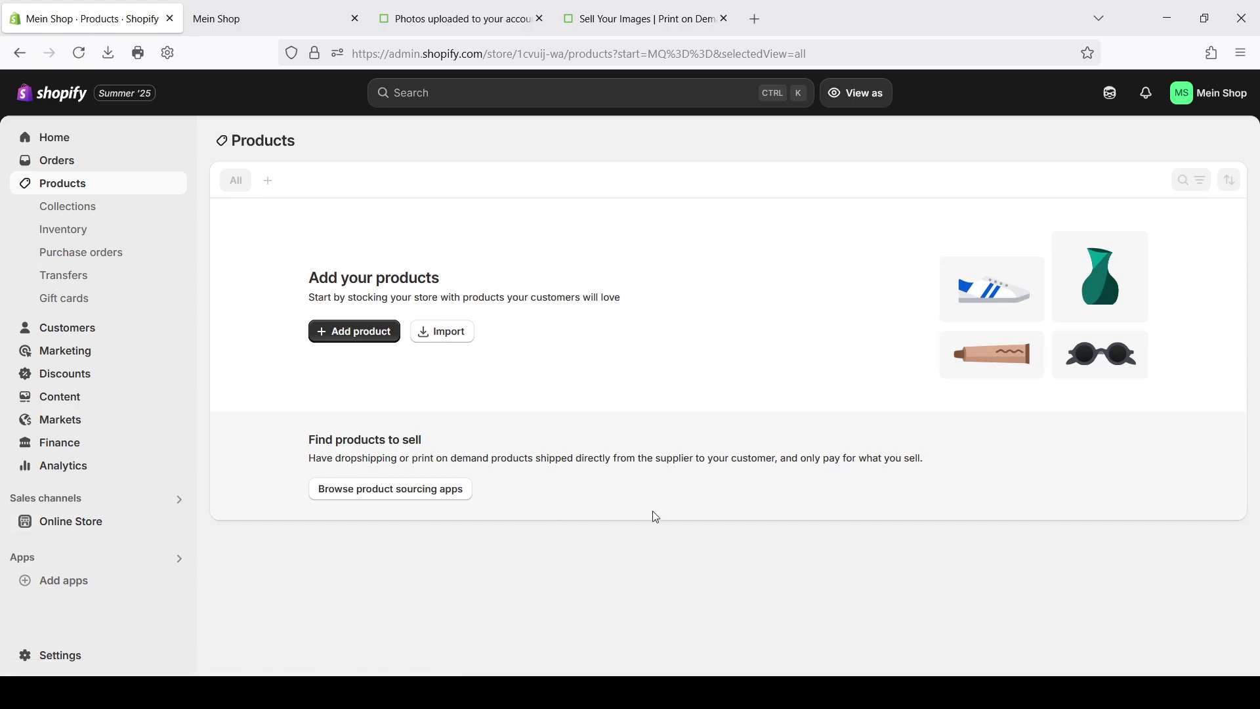
{"action": "left_click", "coordinate": [70, 591]}
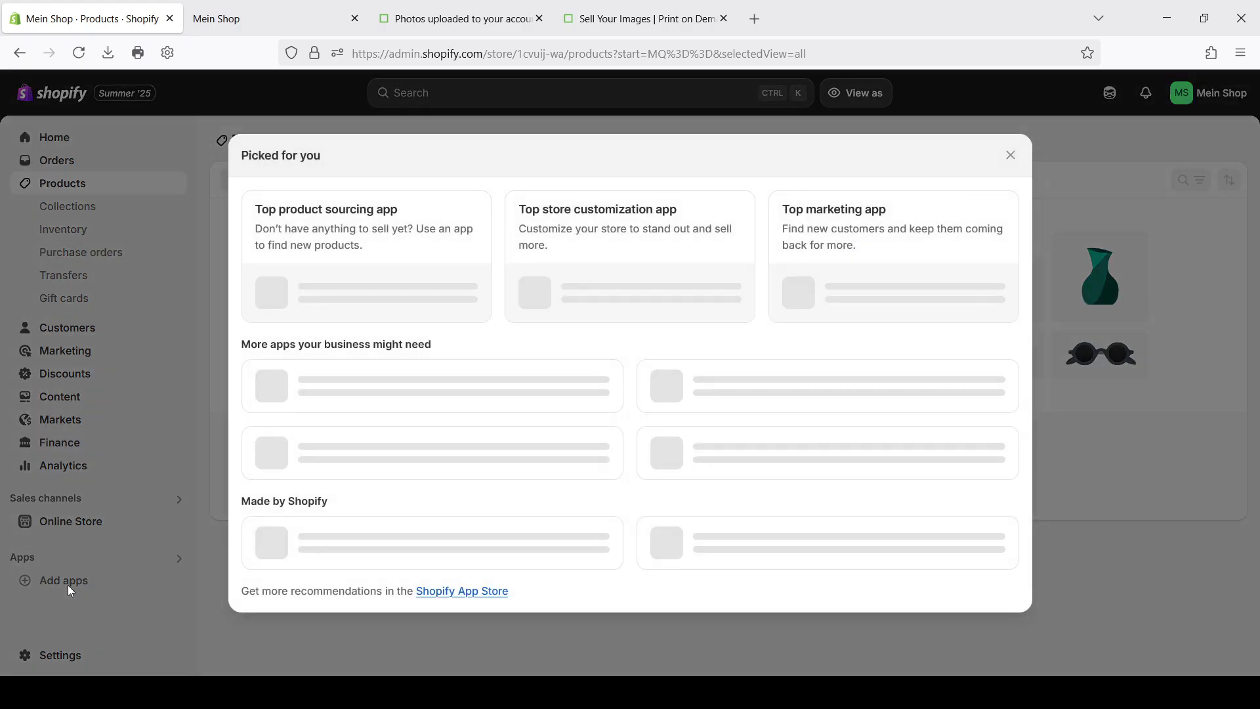
{"action": "scroll", "coordinate": [728, 210], "scroll_direction": "down", "scroll_amount": 2}
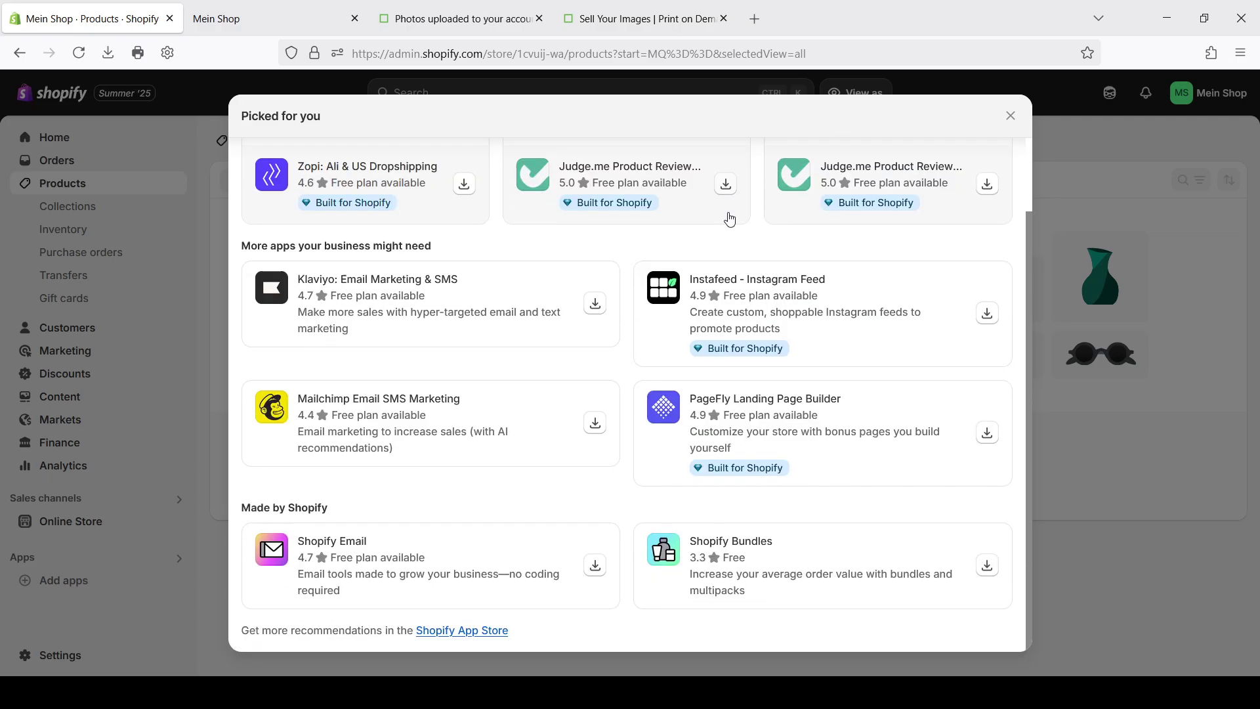
{"action": "scroll", "coordinate": [919, 210], "scroll_direction": "up", "scroll_amount": 2}
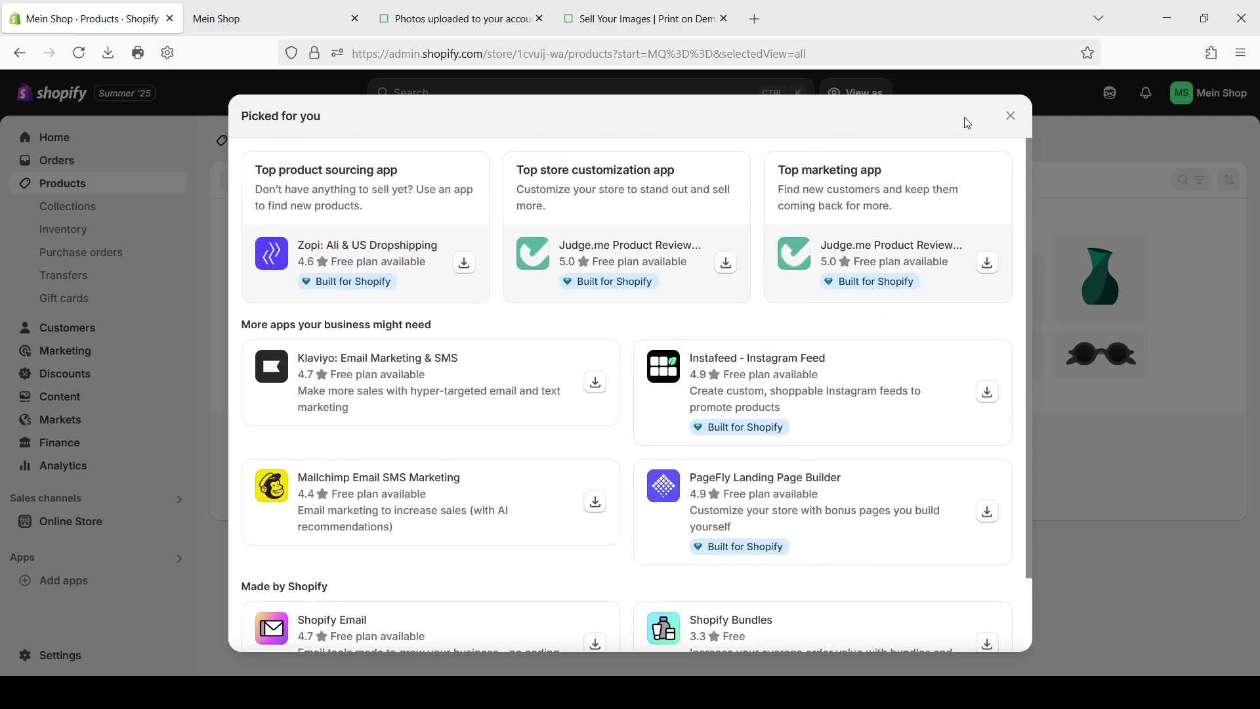
{"action": "left_click", "coordinate": [1011, 116]}
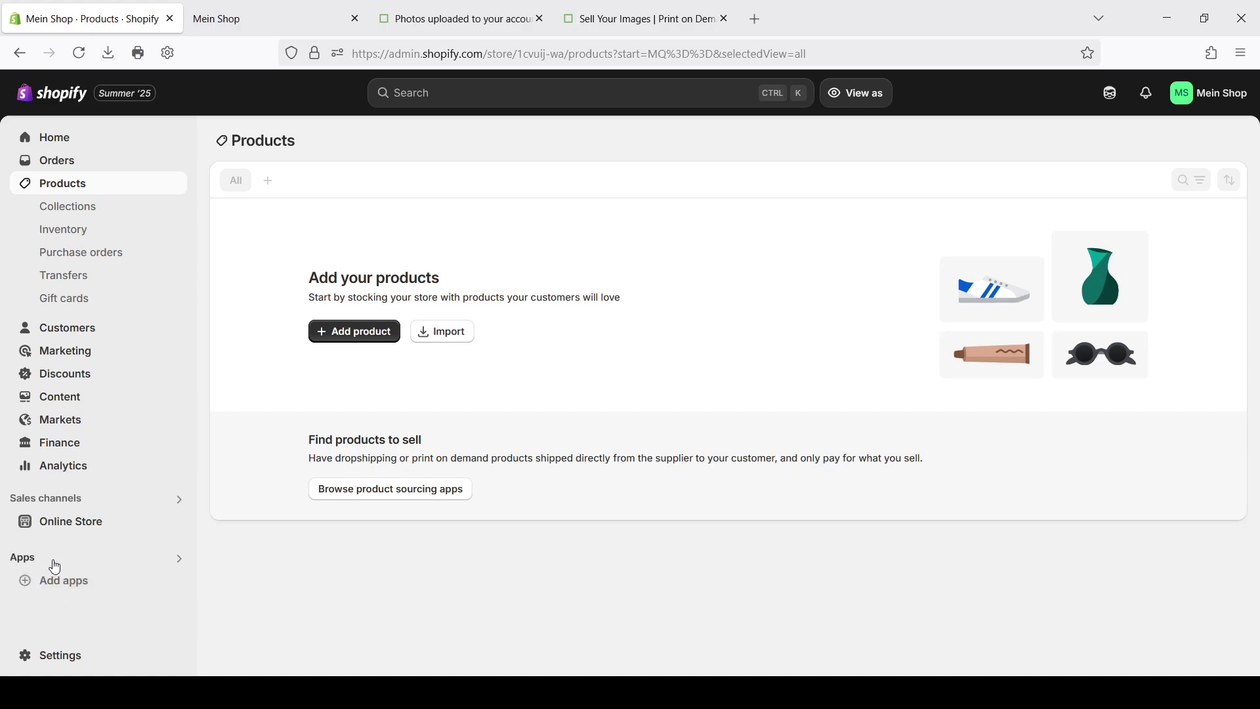
{"action": "left_click", "coordinate": [50, 580]}
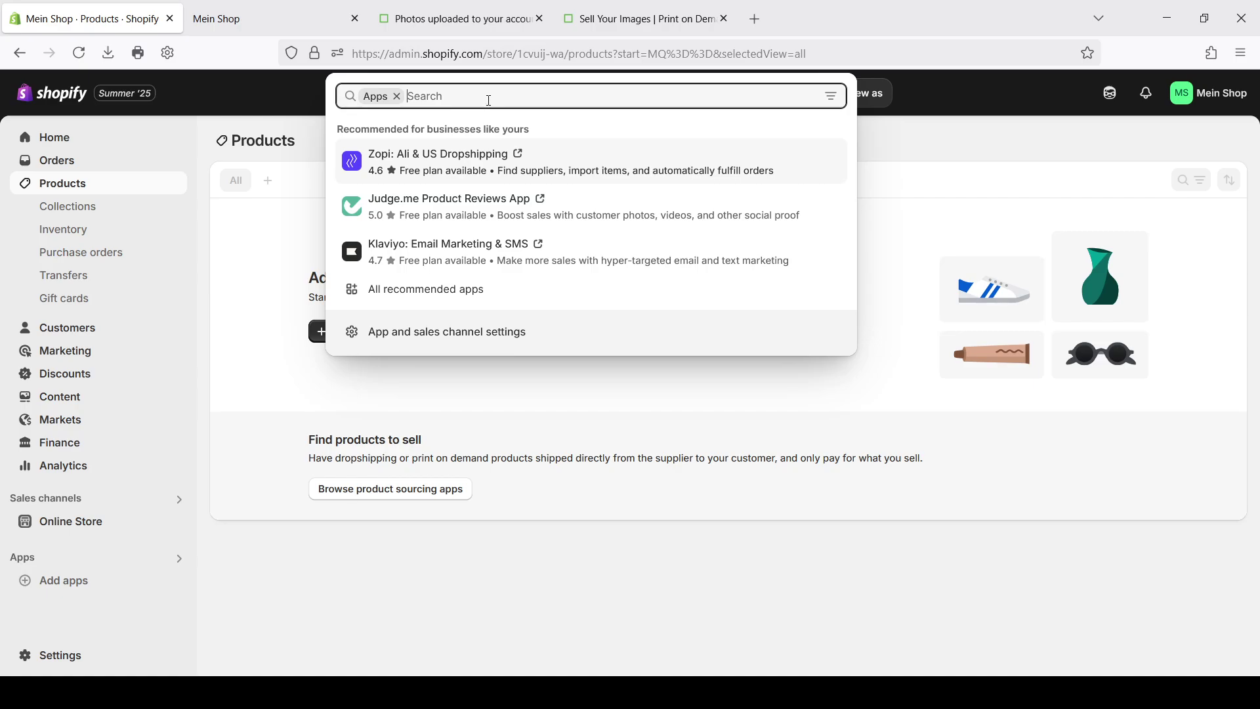
{"action": "type", "text": "Whi"}
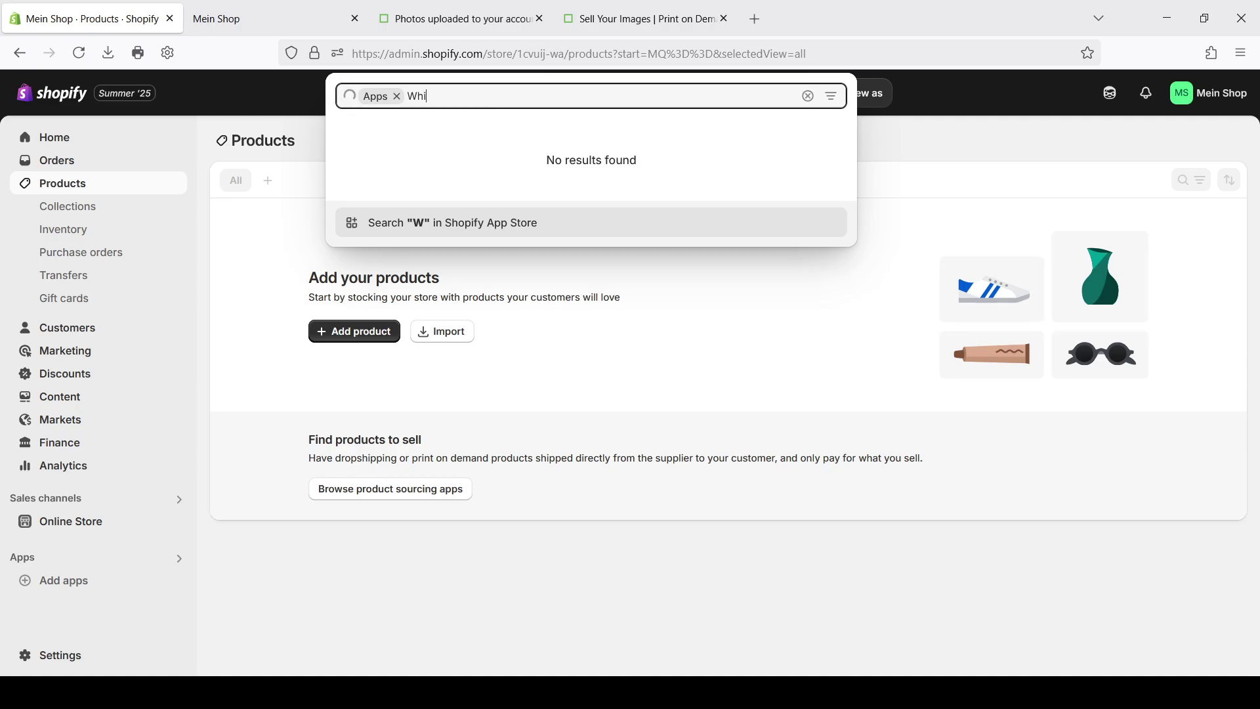
{"action": "type", "text": "tewall"}
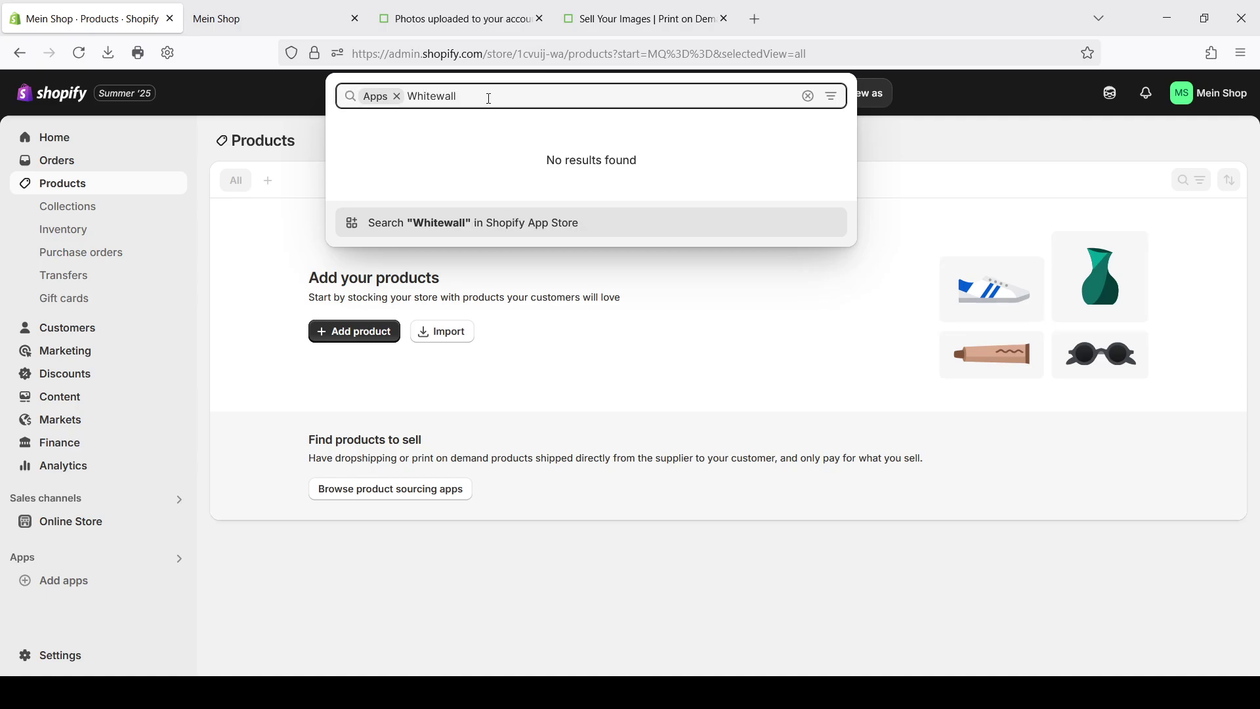
Step: Install the WhiteWall app from the search results, granting its requested data access
{"action": "key", "text": "Return"}
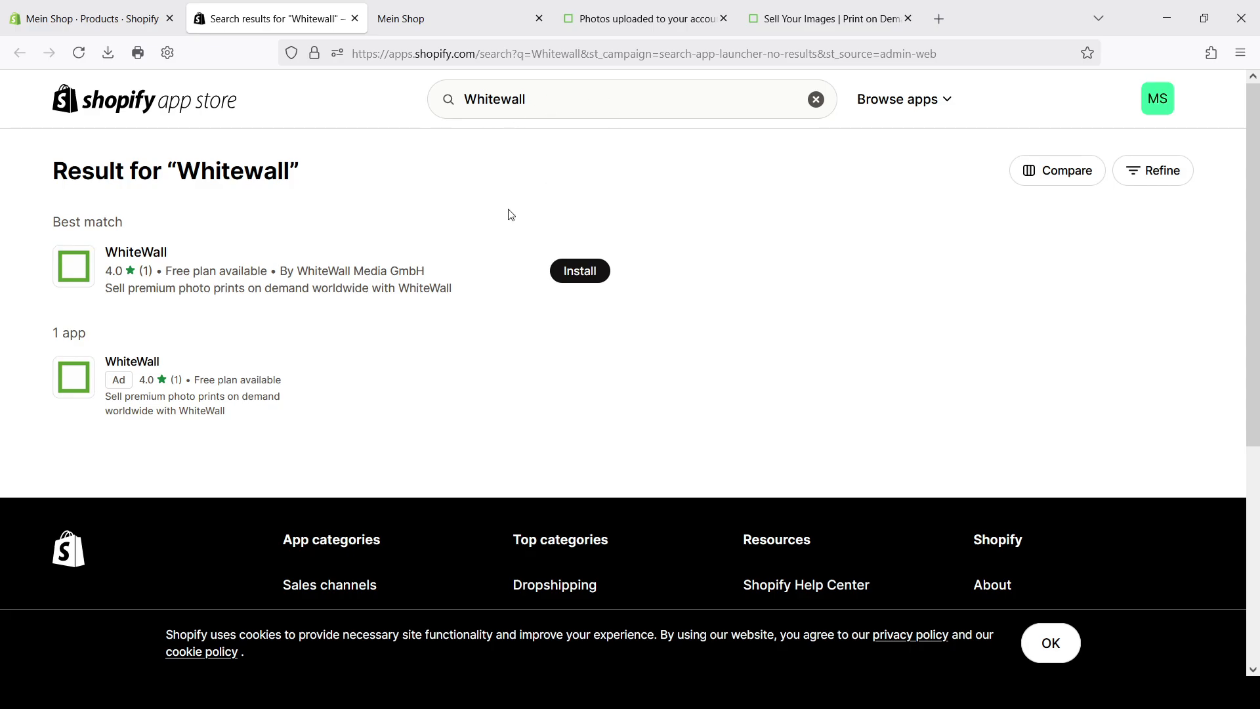
{"action": "left_click", "coordinate": [595, 281]}
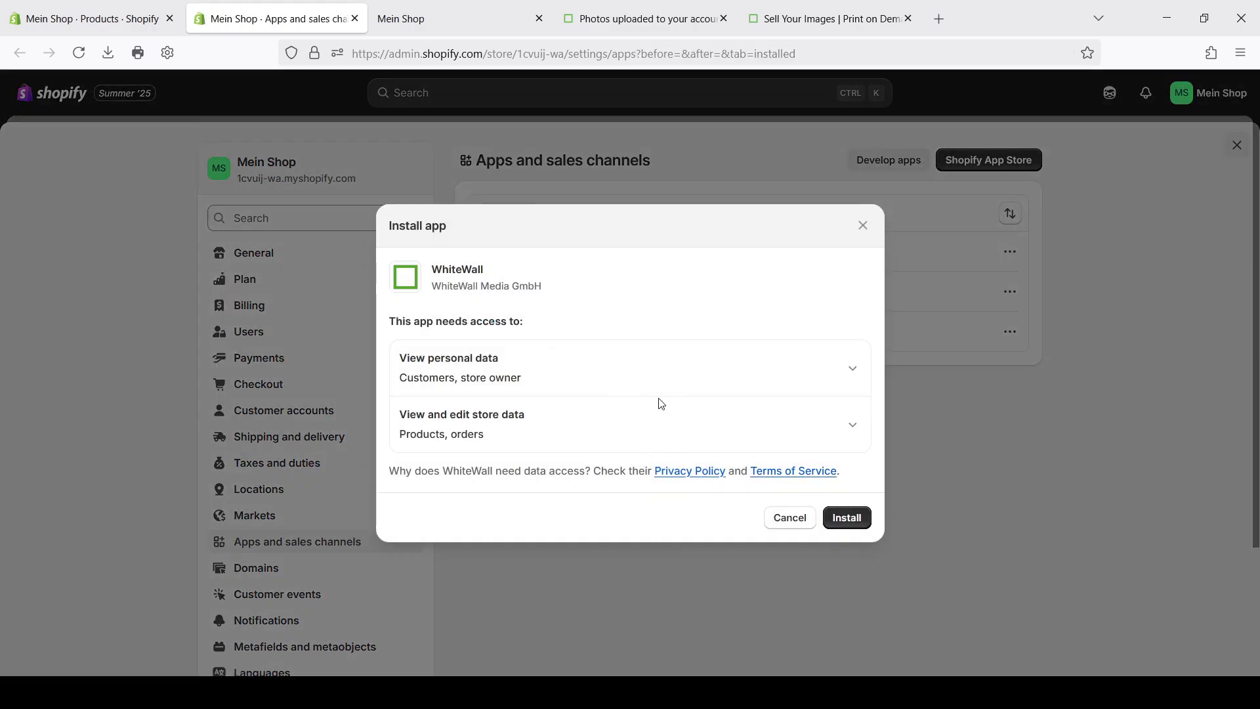
{"action": "left_click", "coordinate": [864, 521]}
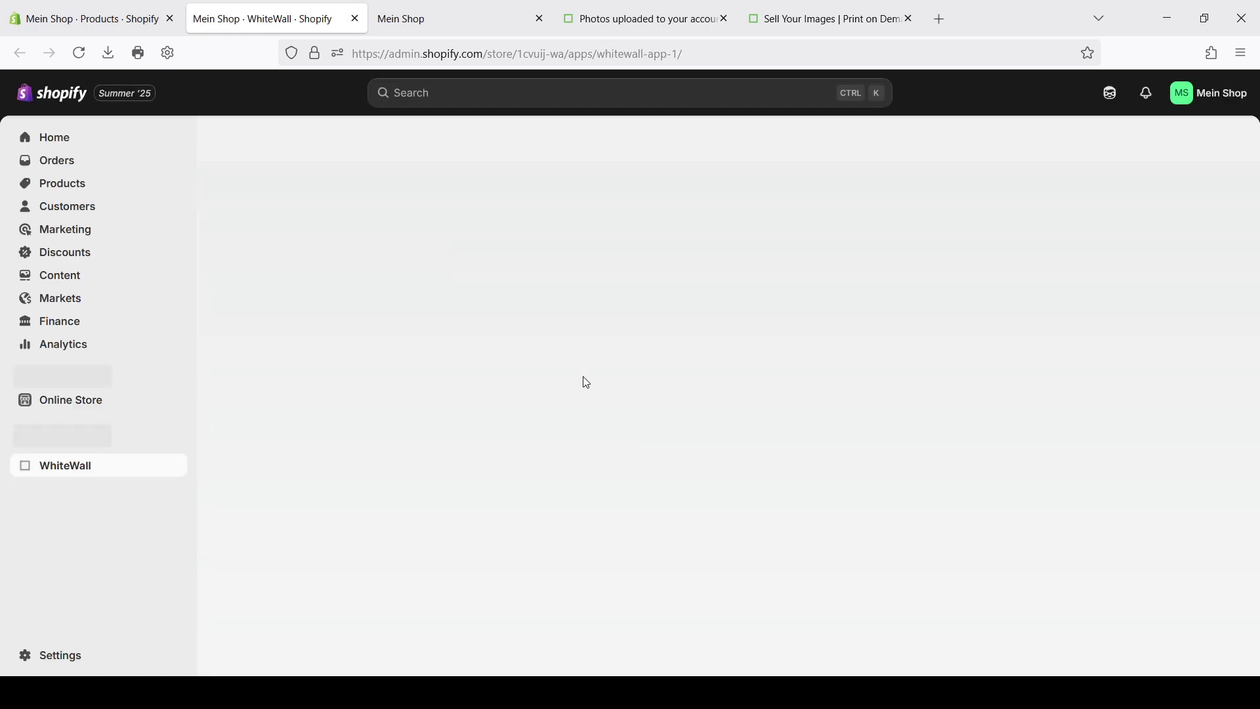
Step: Scroll the WhiteWall introduction and begin profile setup to reach the Token preferences page
{"action": "scroll", "coordinate": [766, 316], "scroll_direction": "down", "scroll_amount": 2}
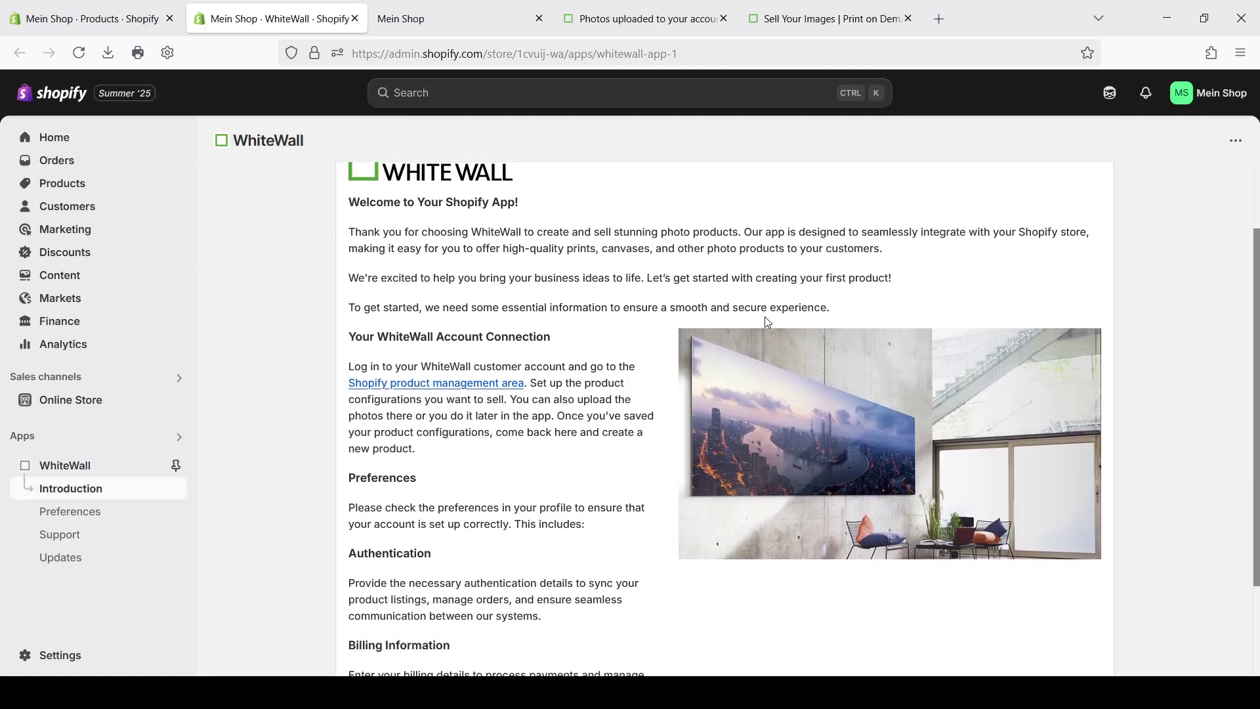
{"action": "scroll", "coordinate": [781, 320], "scroll_direction": "down", "scroll_amount": 2}
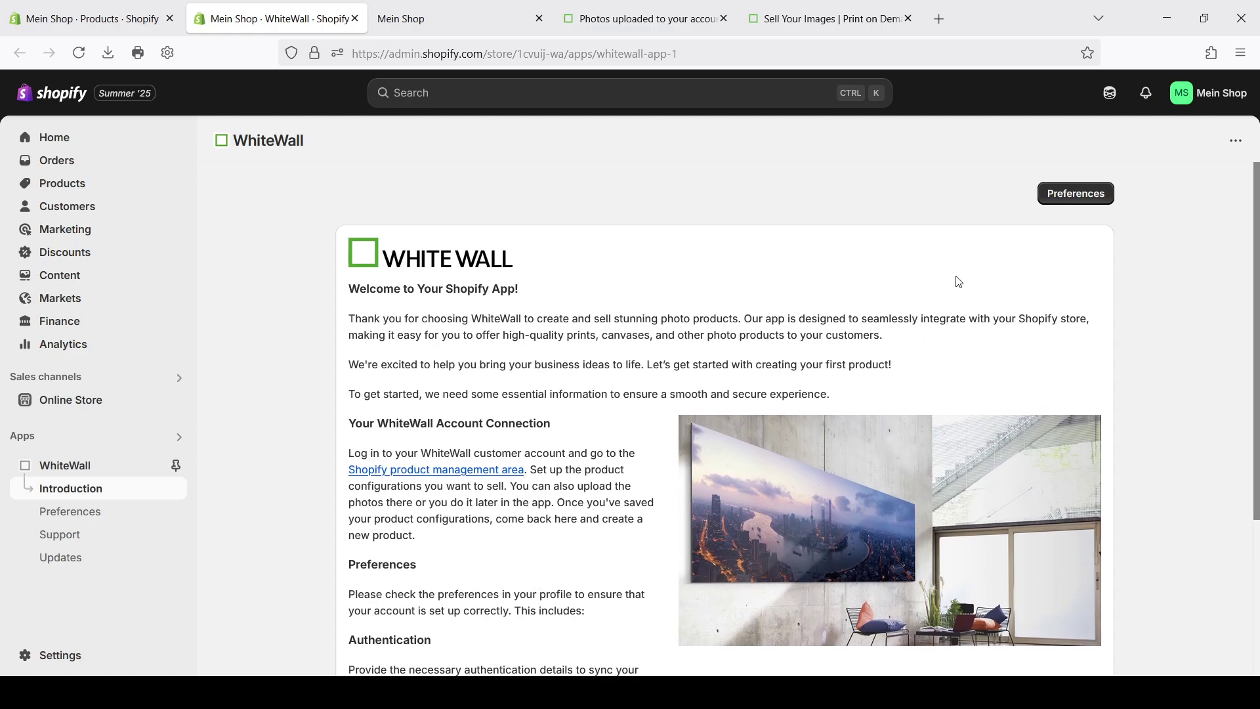
{"action": "scroll", "coordinate": [954, 282], "scroll_direction": "down", "scroll_amount": 4}
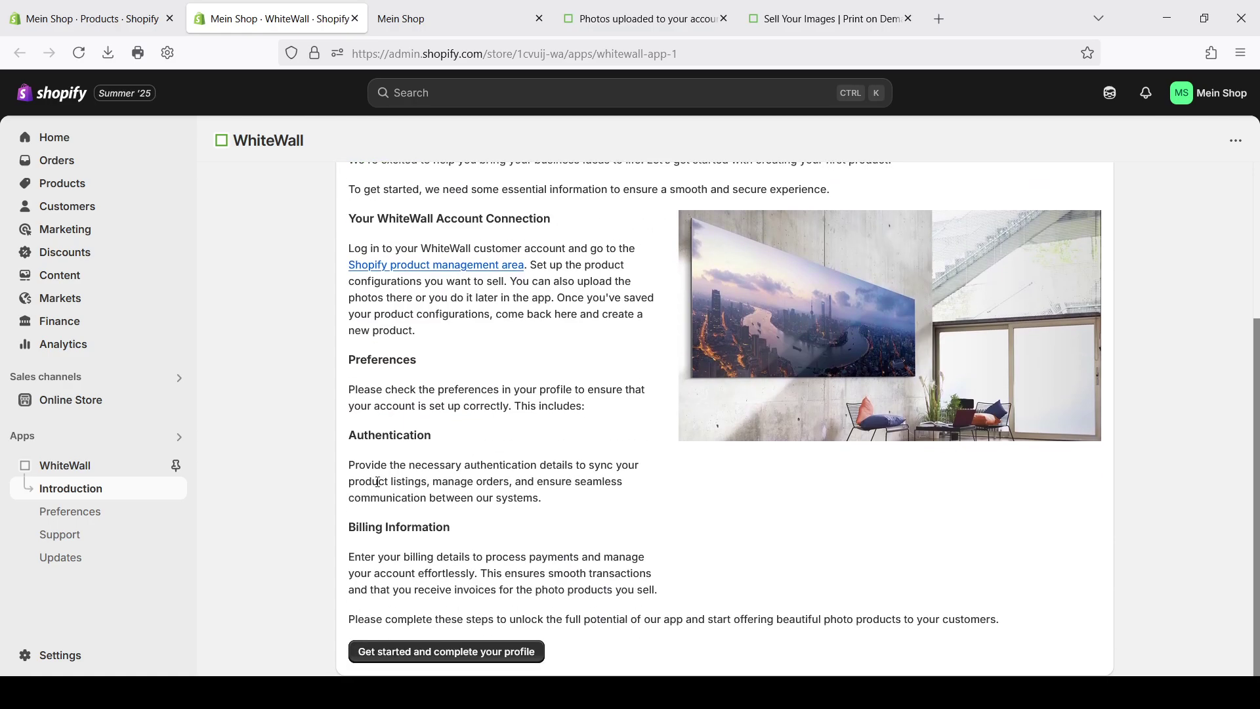
{"action": "left_click", "coordinate": [458, 653]}
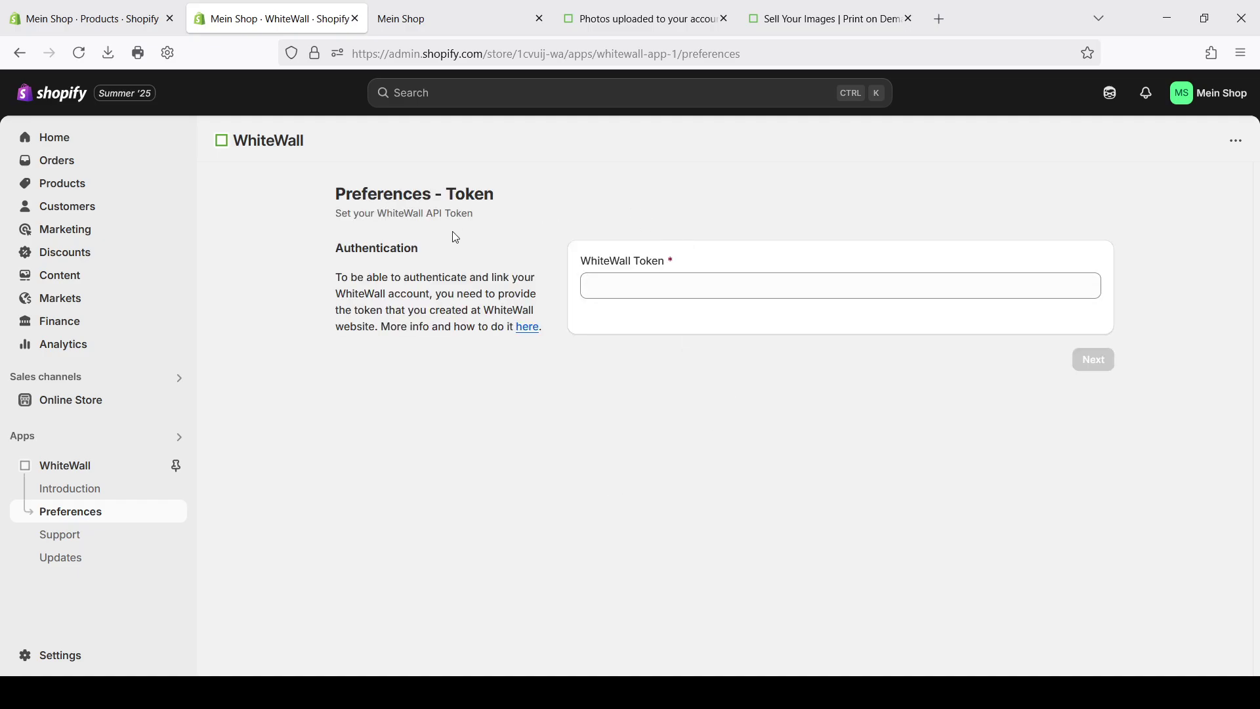
Step: In the WhiteWall account, open the Shopify product management section
{"action": "left_click", "coordinate": [615, 26]}
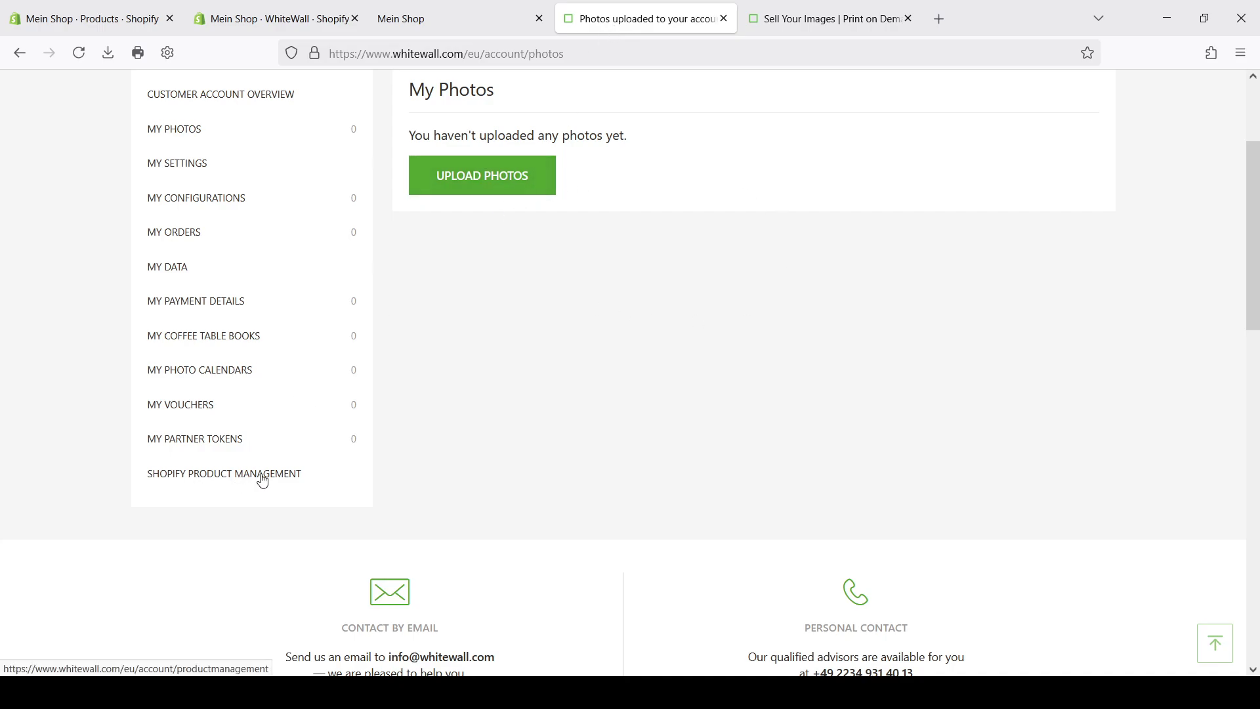
{"action": "scroll", "coordinate": [259, 479], "scroll_direction": "up", "scroll_amount": 3}
{"action": "scroll", "coordinate": [124, 436], "scroll_direction": "down", "scroll_amount": 3}
{"action": "left_click", "coordinate": [217, 481]}
{"action": "scroll", "coordinate": [690, 420], "scroll_direction": "down", "scroll_amount": 3}
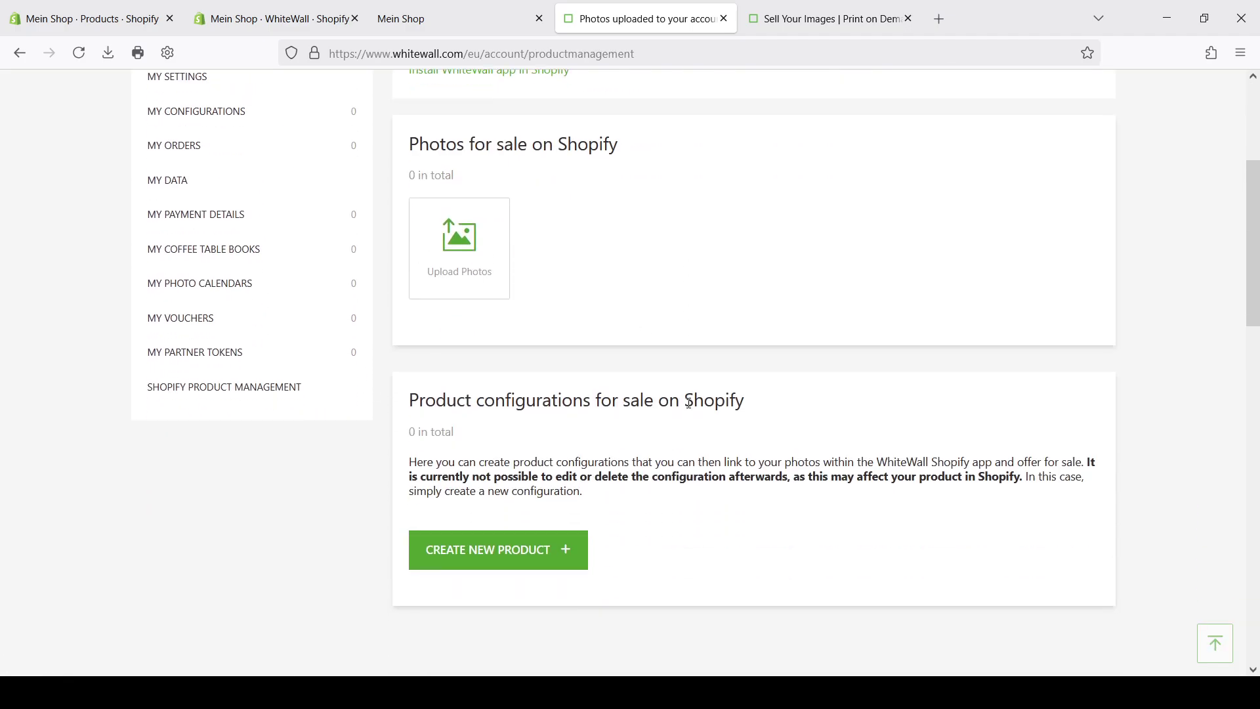
Step: Create a new partner token named 'Shopify' and copy it to the clipboard
{"action": "left_click", "coordinate": [178, 358]}
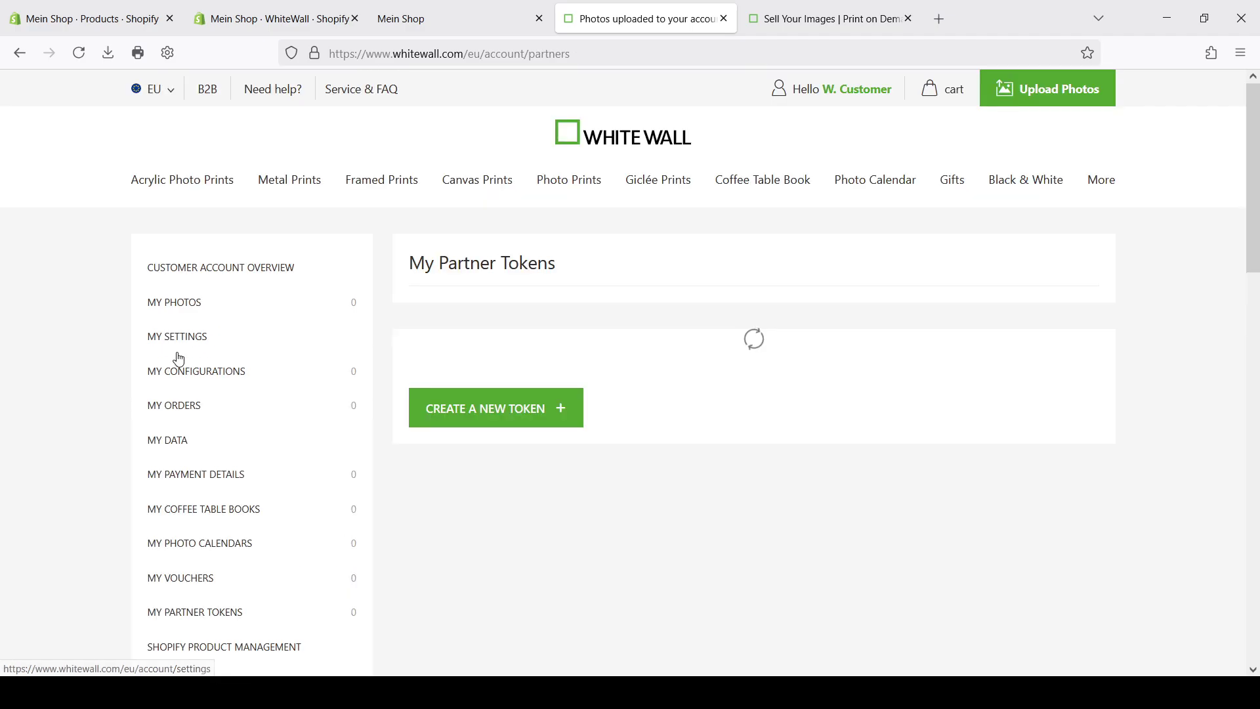
{"action": "left_click", "coordinate": [503, 395]}
{"action": "type", "text": "Shopify"}
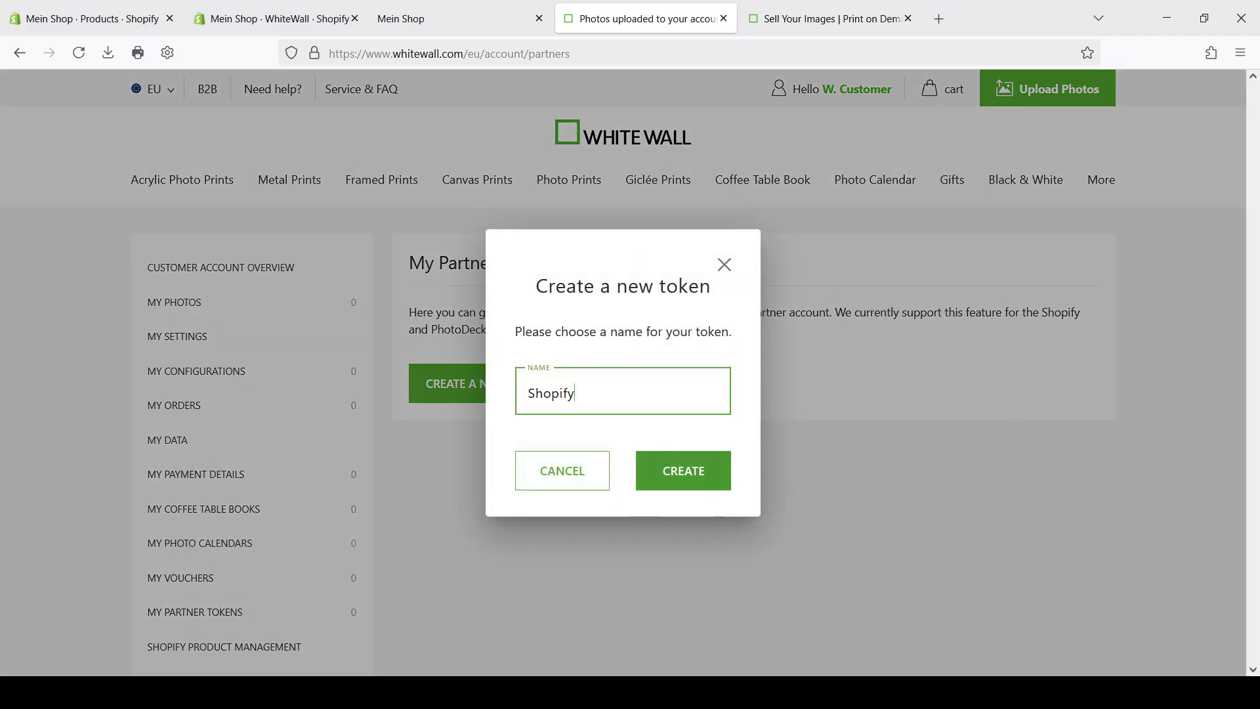
{"action": "key", "text": "Return"}
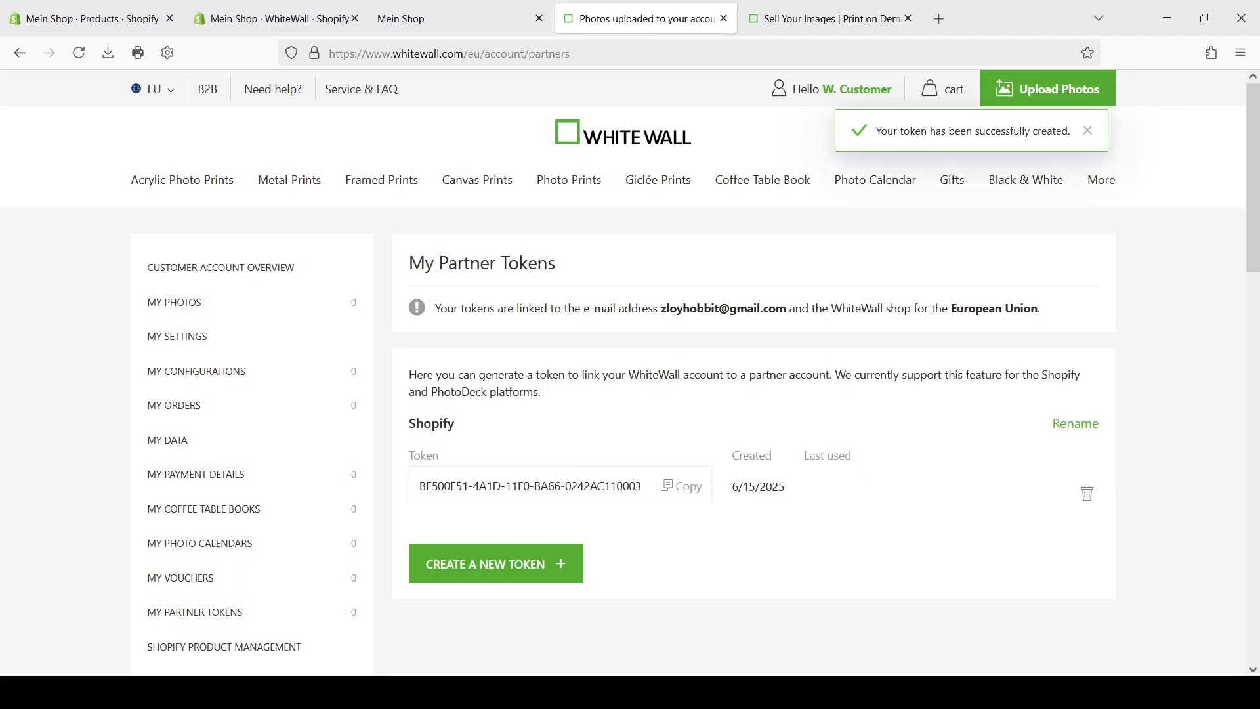
{"action": "left_click", "coordinate": [671, 486]}
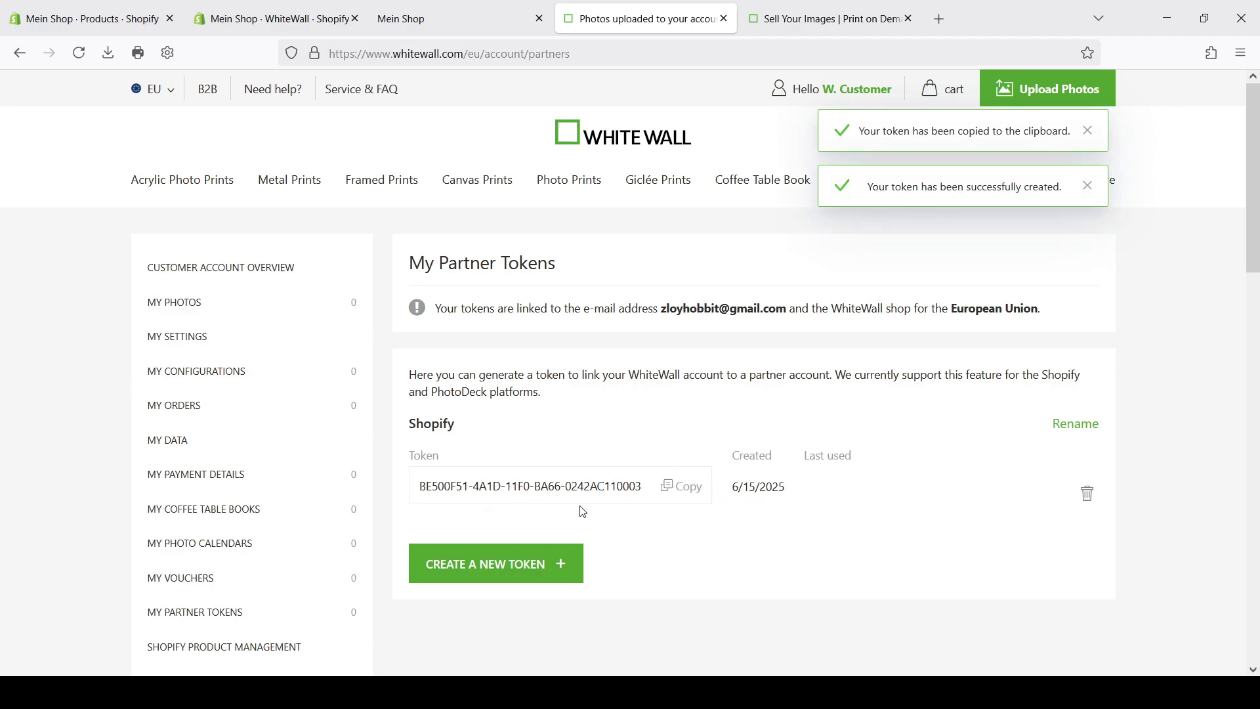
Step: Paste the copied partner token into the WhiteWall Token field and continue to billing
{"action": "left_click", "coordinate": [667, 494]}
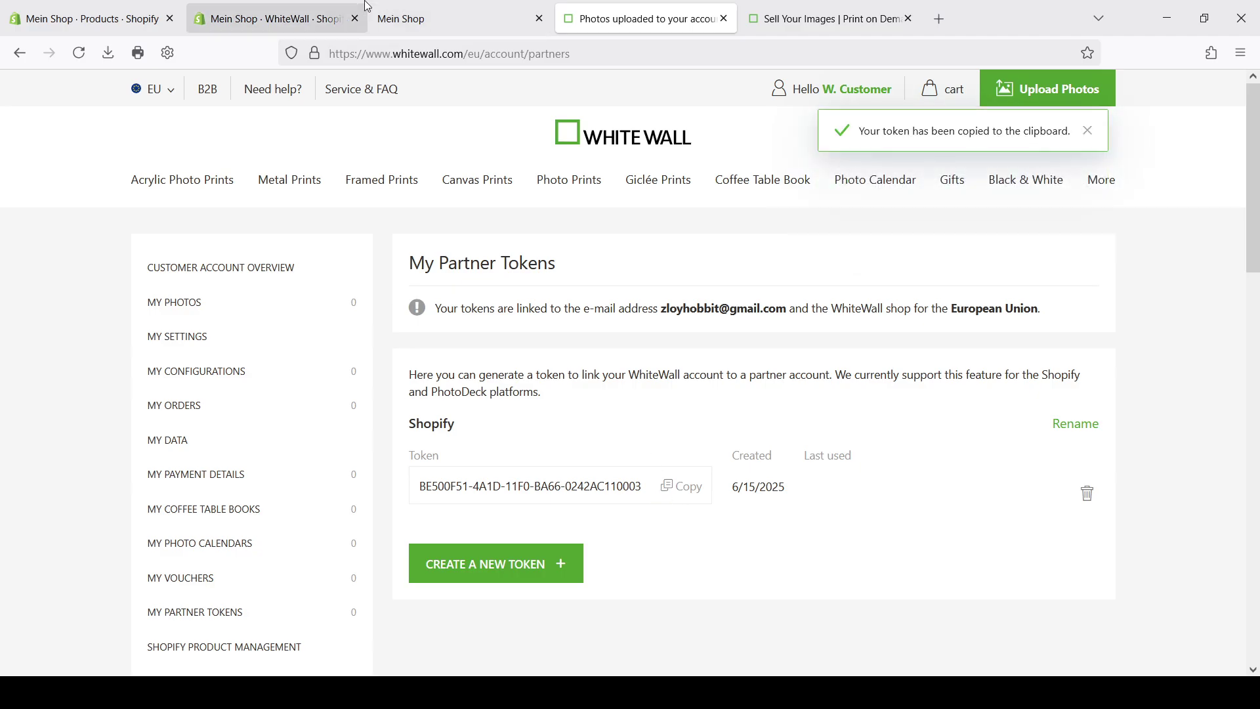
{"action": "left_click", "coordinate": [112, 20]}
{"action": "left_click", "coordinate": [191, 20]}
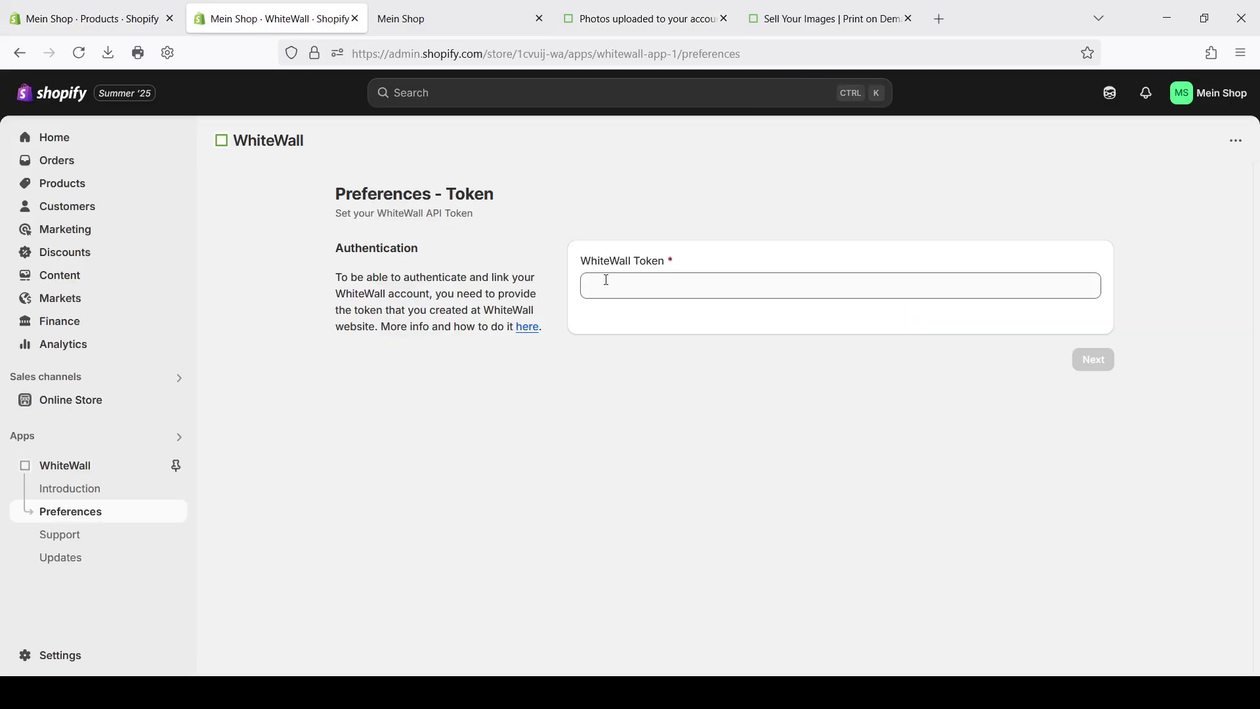
{"action": "left_click", "coordinate": [657, 285]}
{"action": "key", "text": "ctrl+v"}
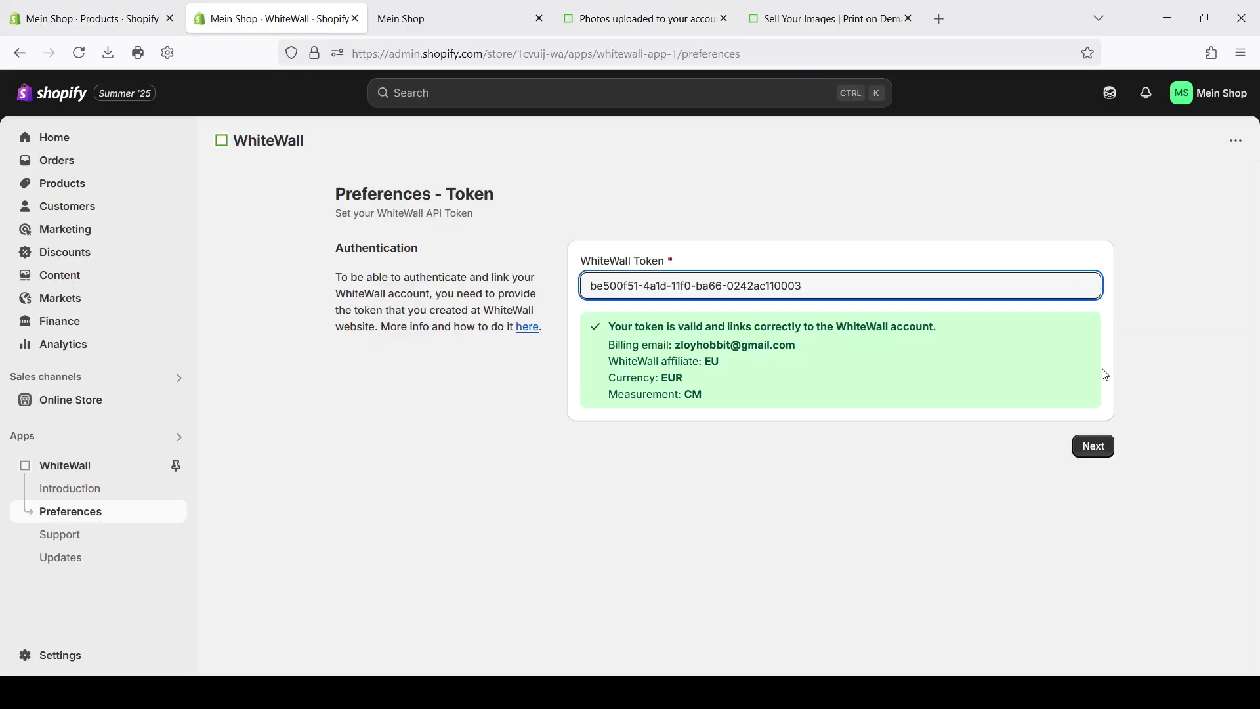
{"action": "left_click", "coordinate": [1101, 448]}
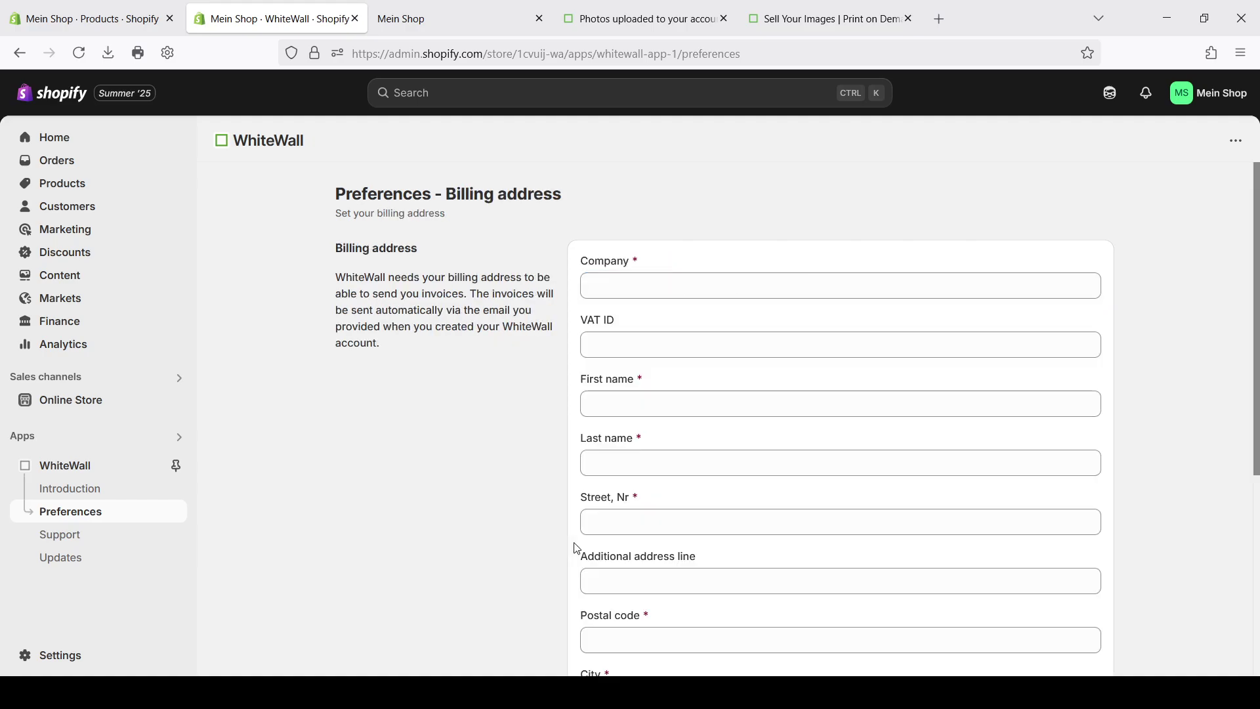
Step: Fill the billing first and last name with 'Test' and the street with 'test'
{"action": "left_click", "coordinate": [647, 291]}
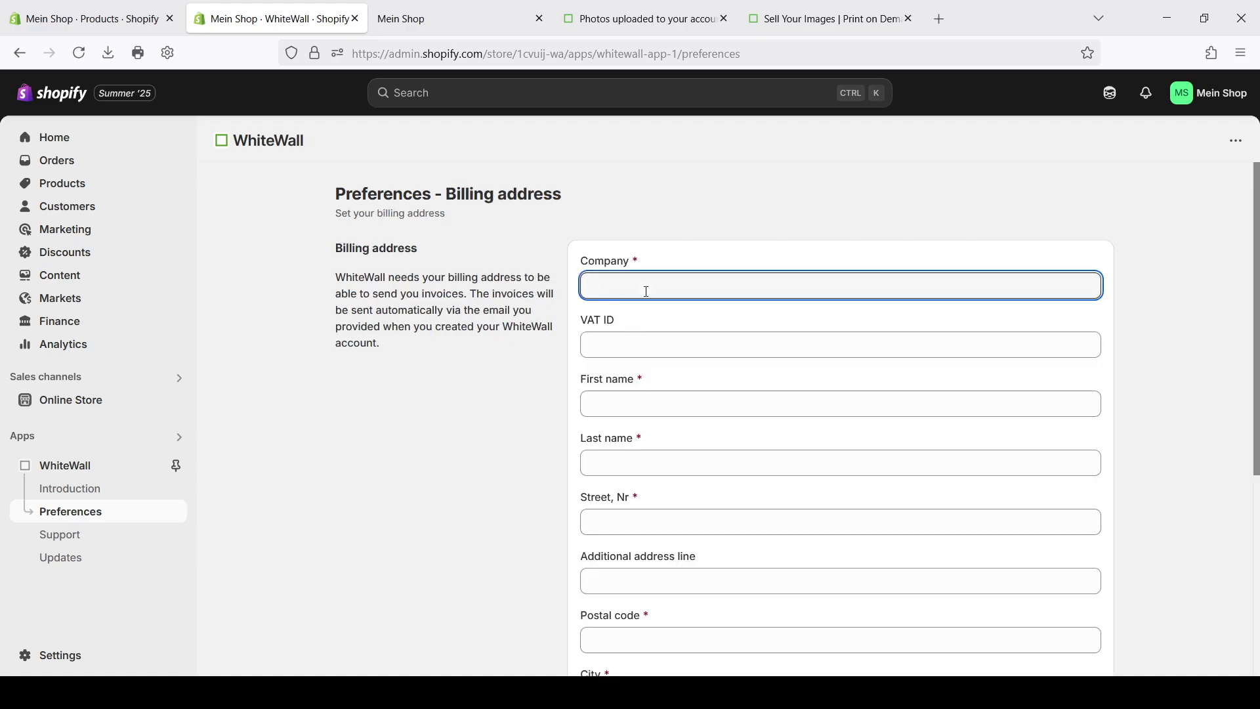
{"action": "key", "text": "Tab"}
{"action": "key", "text": "Tab"}
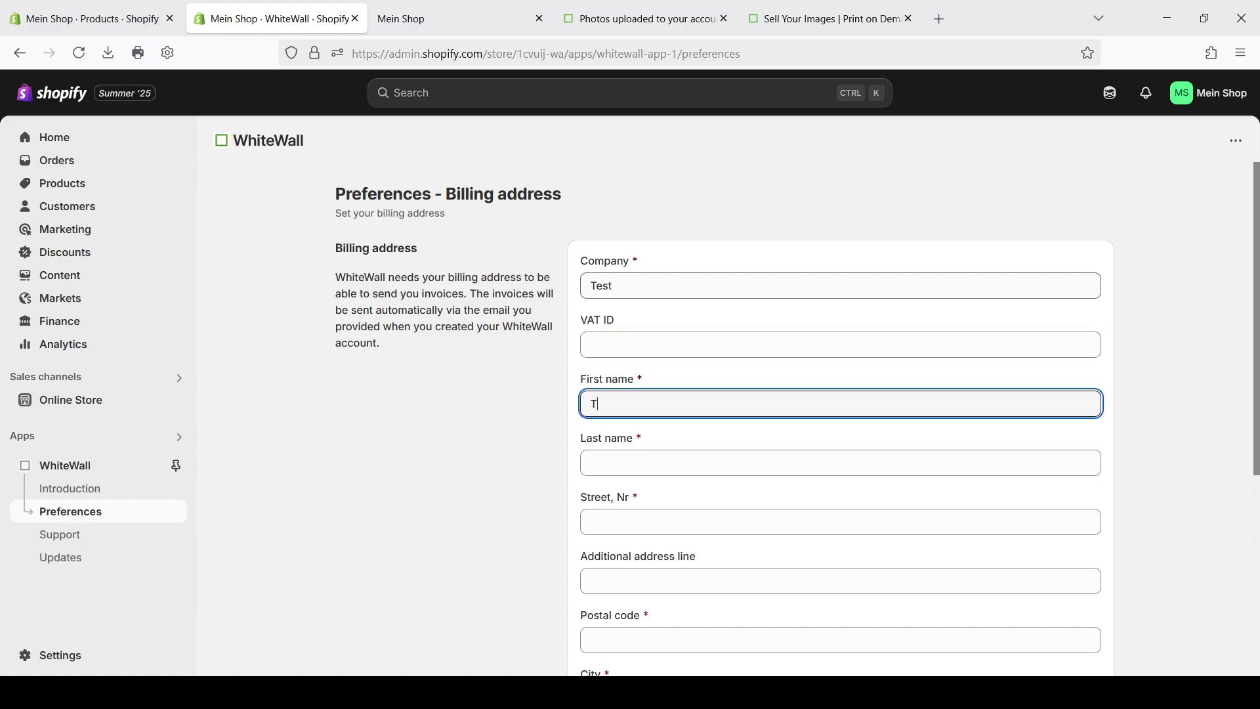
{"action": "type", "text": "Test"}
{"action": "key", "text": "Tab"}
{"action": "type", "text": "Test"}
{"action": "key", "text": "Tab"}
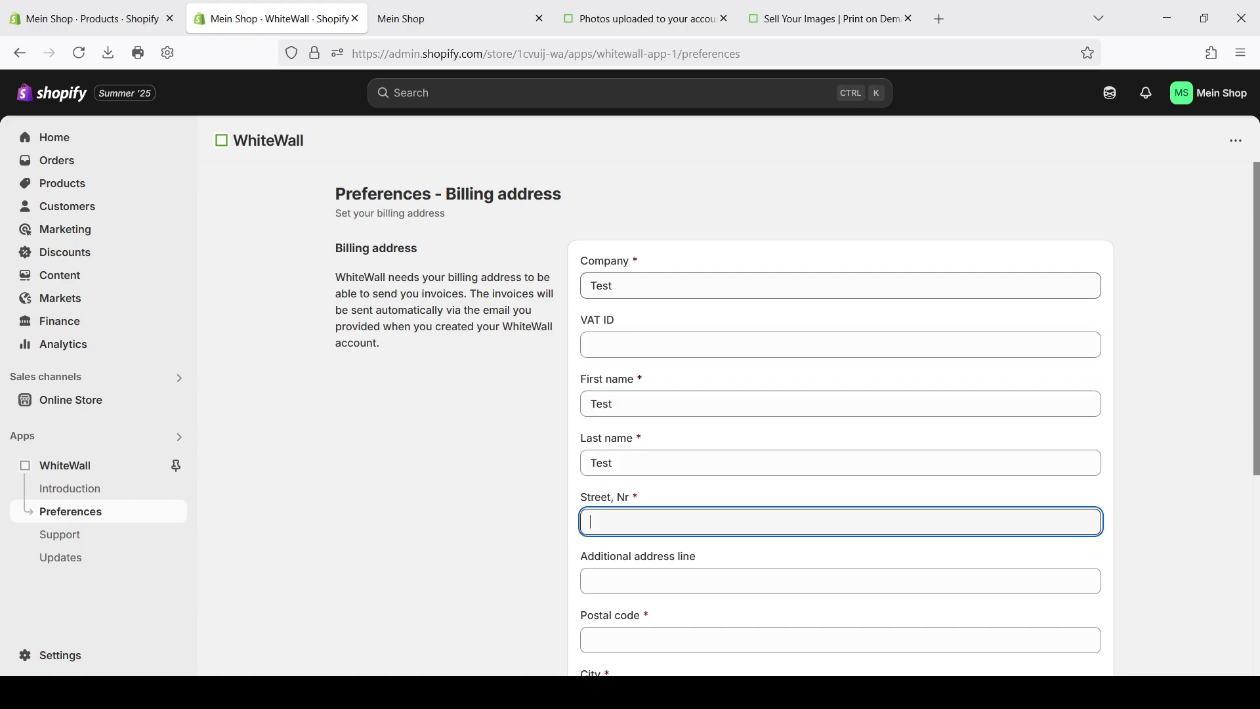
{"action": "type", "text": "test"}
Step: Complete postal code and city, accept the terms, set Country to Estonia, and save
{"action": "scroll", "coordinate": [630, 512], "scroll_direction": "down", "scroll_amount": 3}
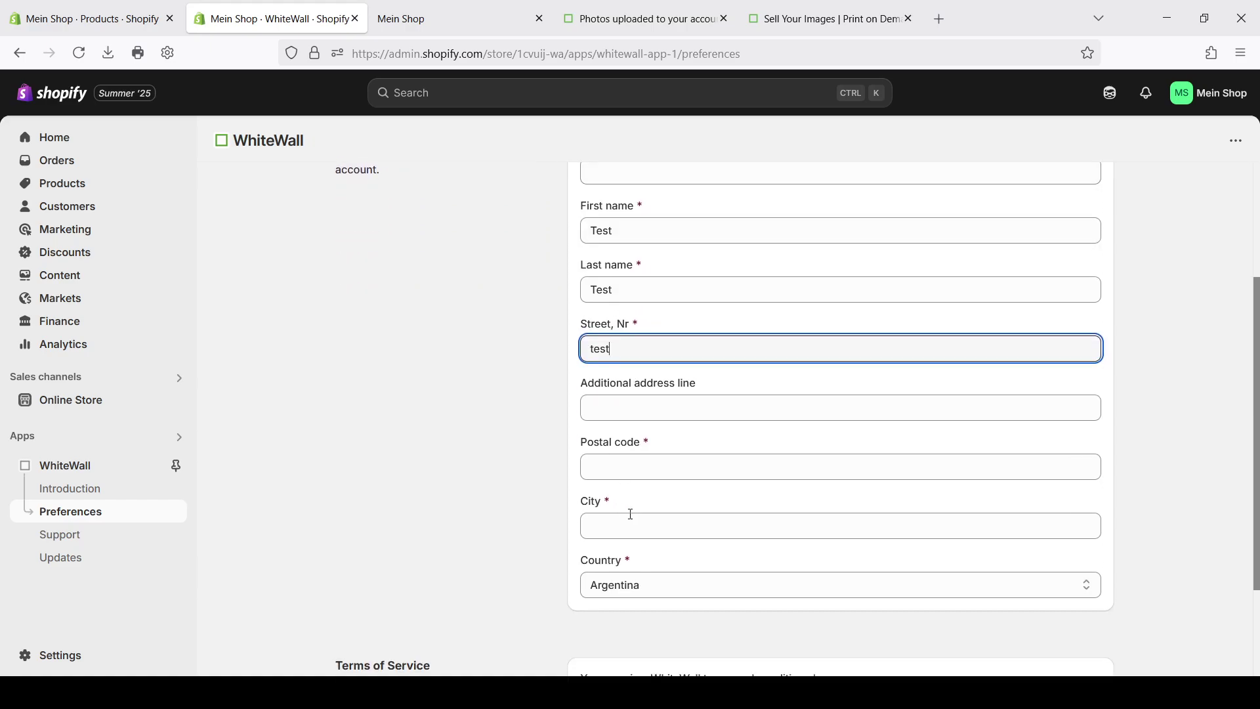
{"action": "left_click", "coordinate": [641, 472]}
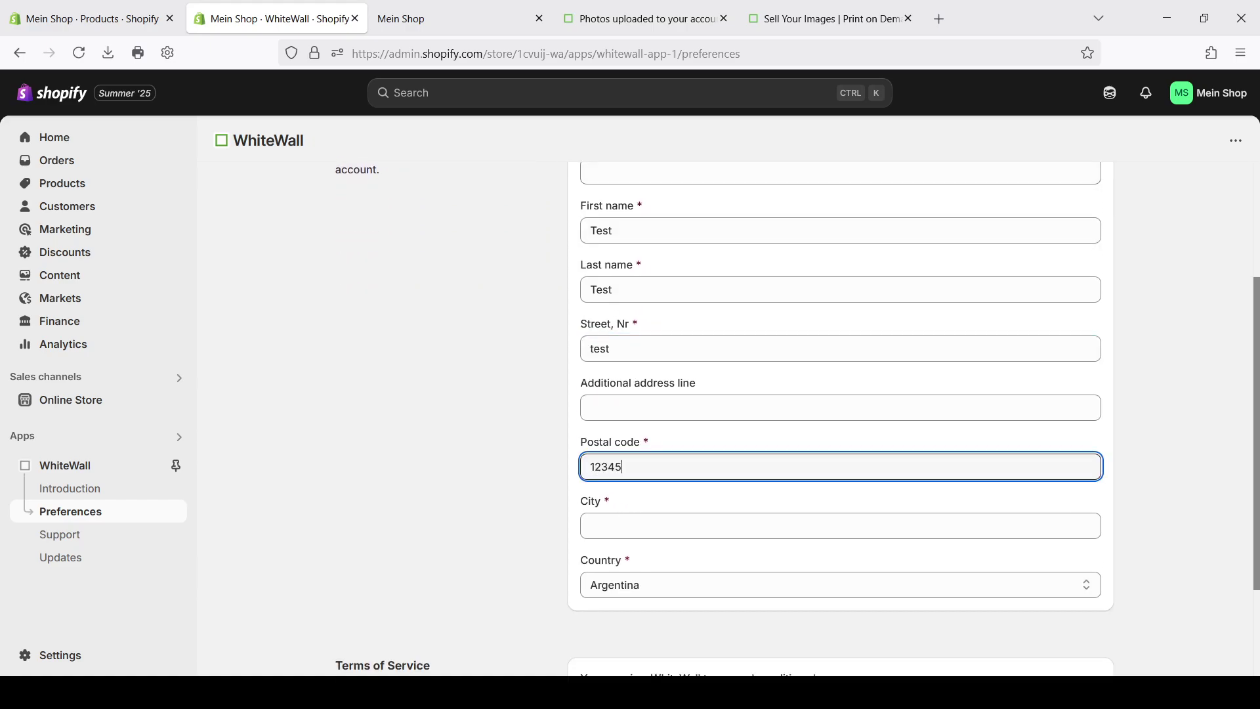
{"action": "left_click", "coordinate": [665, 525]}
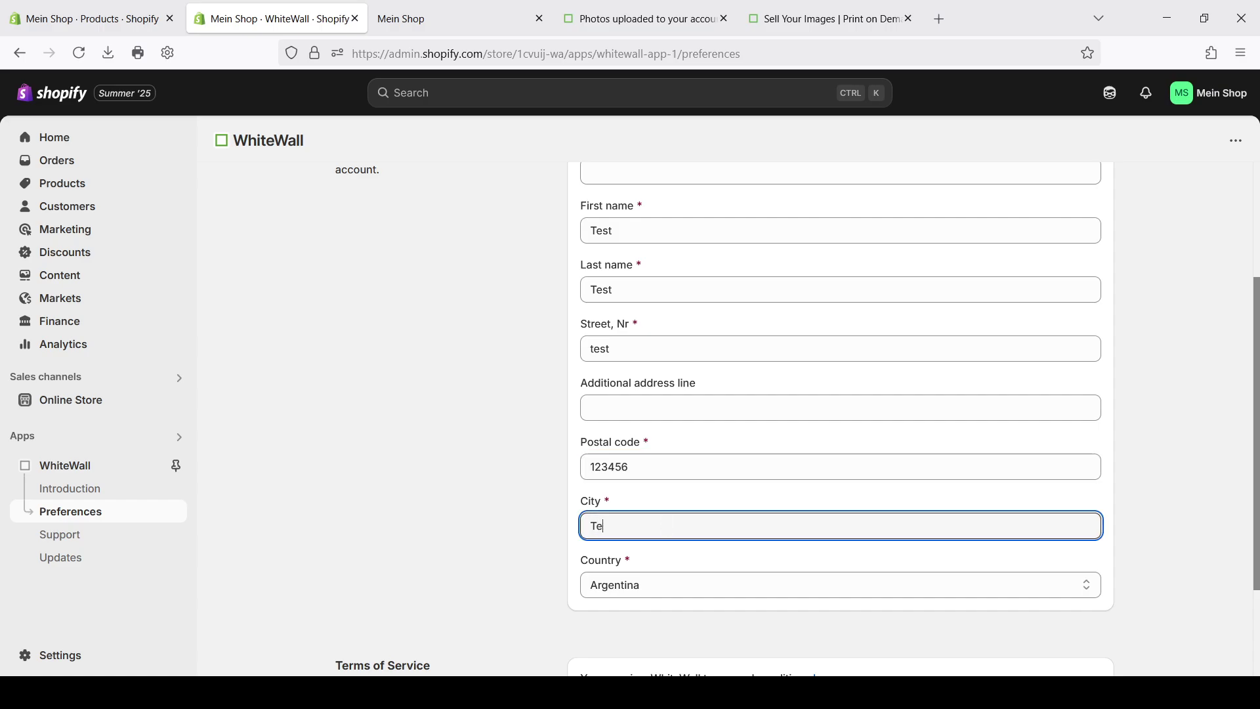
{"action": "scroll", "coordinate": [676, 544], "scroll_direction": "down", "scroll_amount": 2}
{"action": "left_click", "coordinate": [706, 594]}
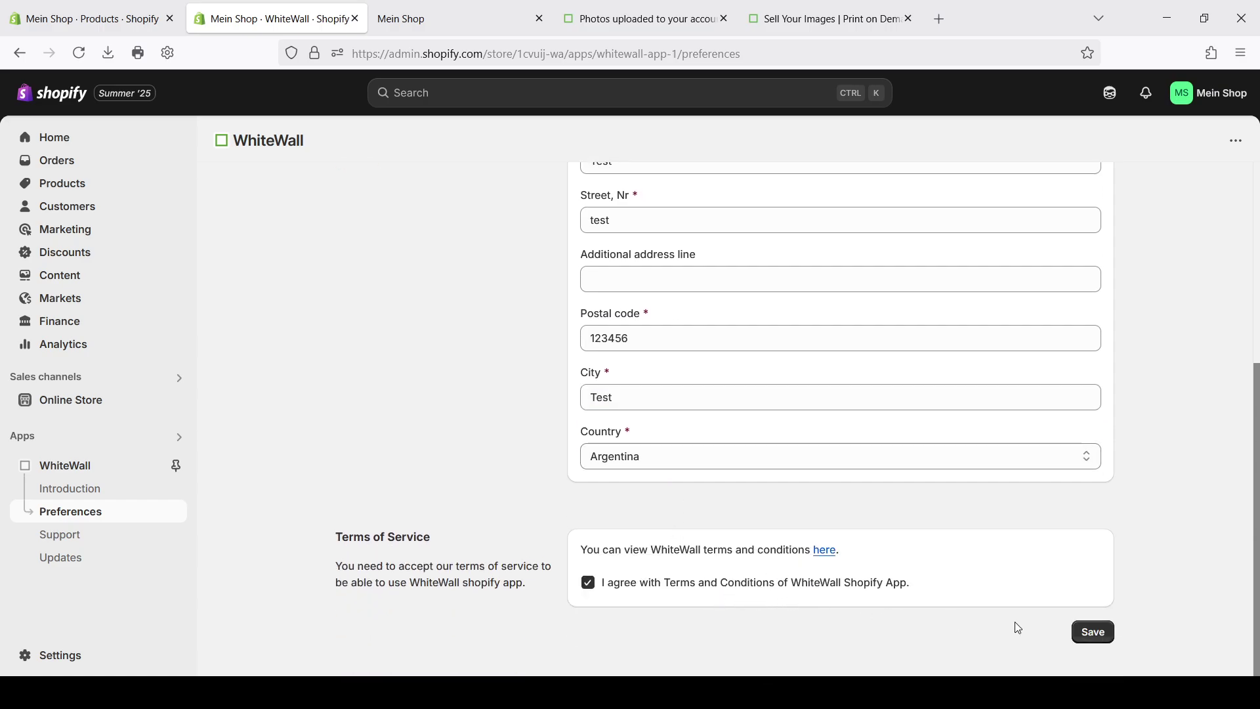
{"action": "left_click", "coordinate": [1092, 631]}
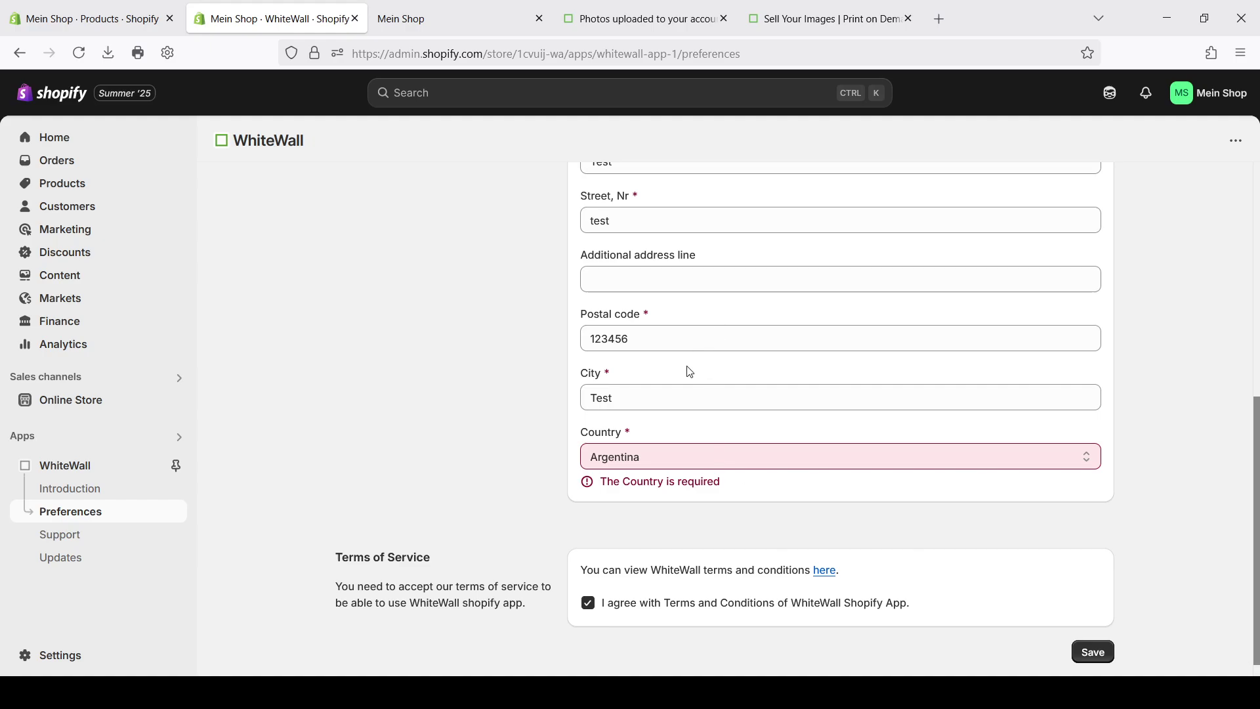
{"action": "key", "text": "e"}
{"action": "left_click", "coordinate": [1095, 632]}
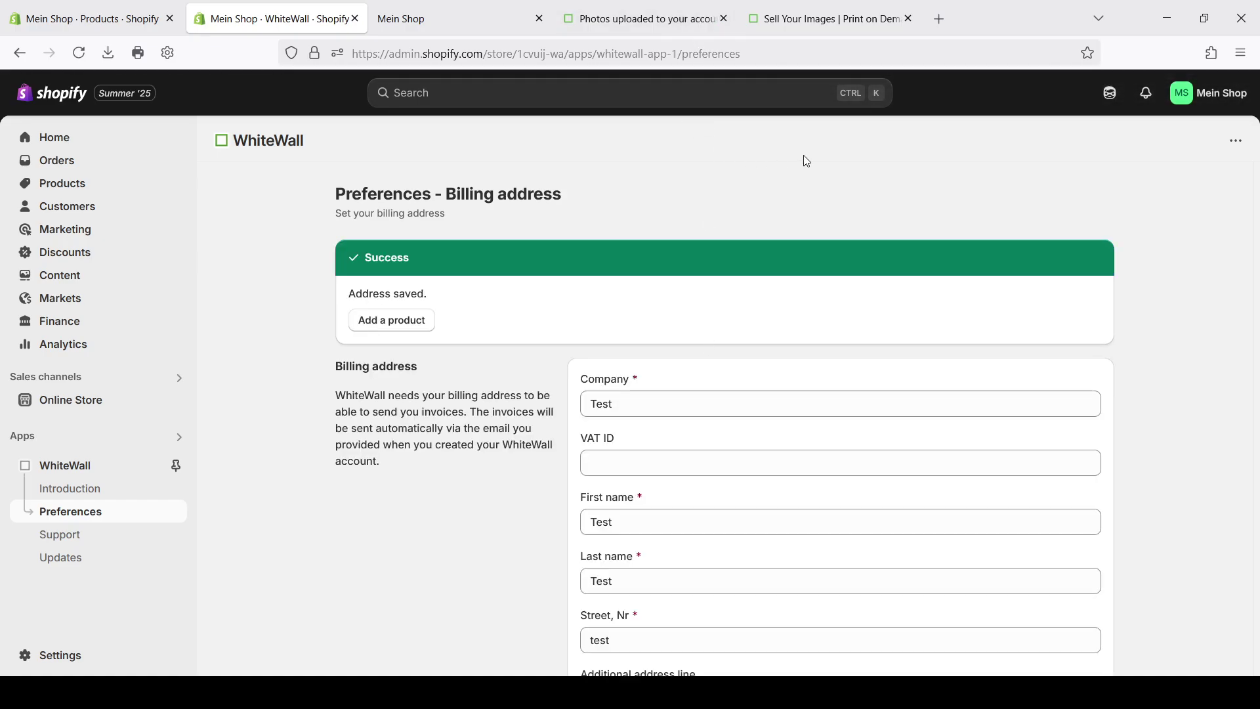
{"action": "scroll", "coordinate": [788, 263], "scroll_direction": "down", "scroll_amount": 6}
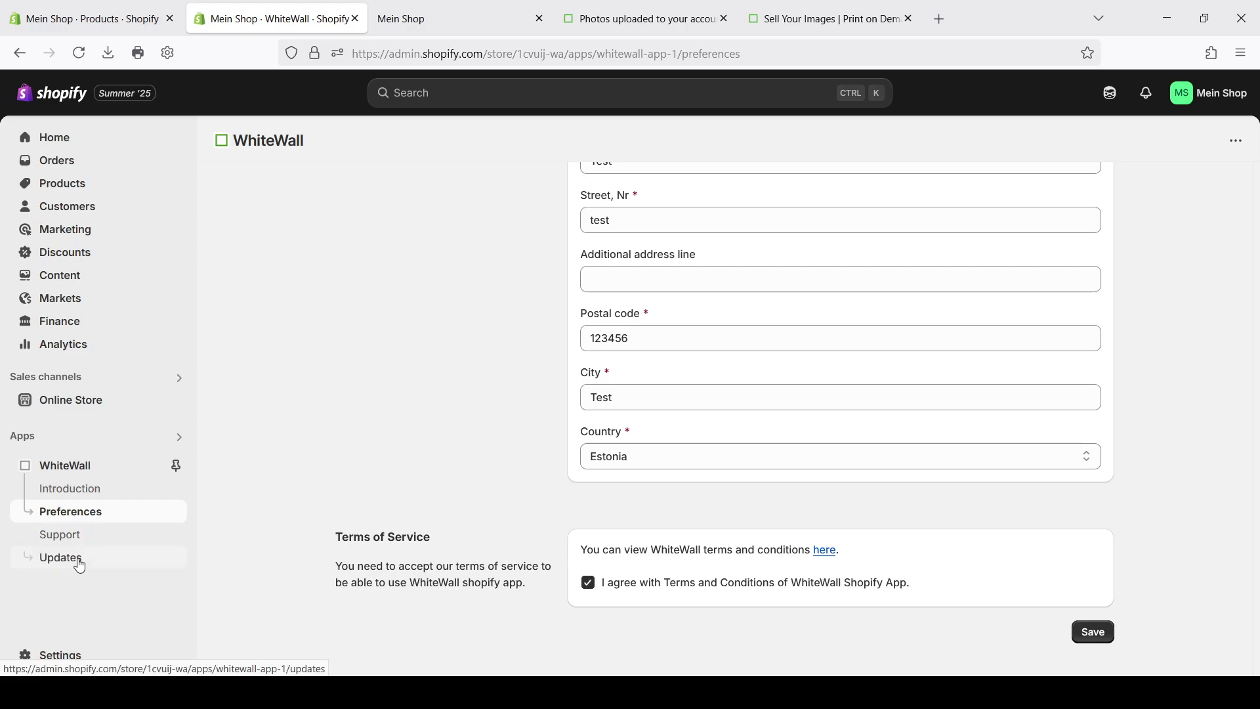
{"action": "scroll", "coordinate": [645, 348], "scroll_direction": "up", "scroll_amount": 6}
Step: Add a new WhiteWall product with DSC_2175.jpg uploaded as its motif, then continue
{"action": "left_click", "coordinate": [421, 329]}
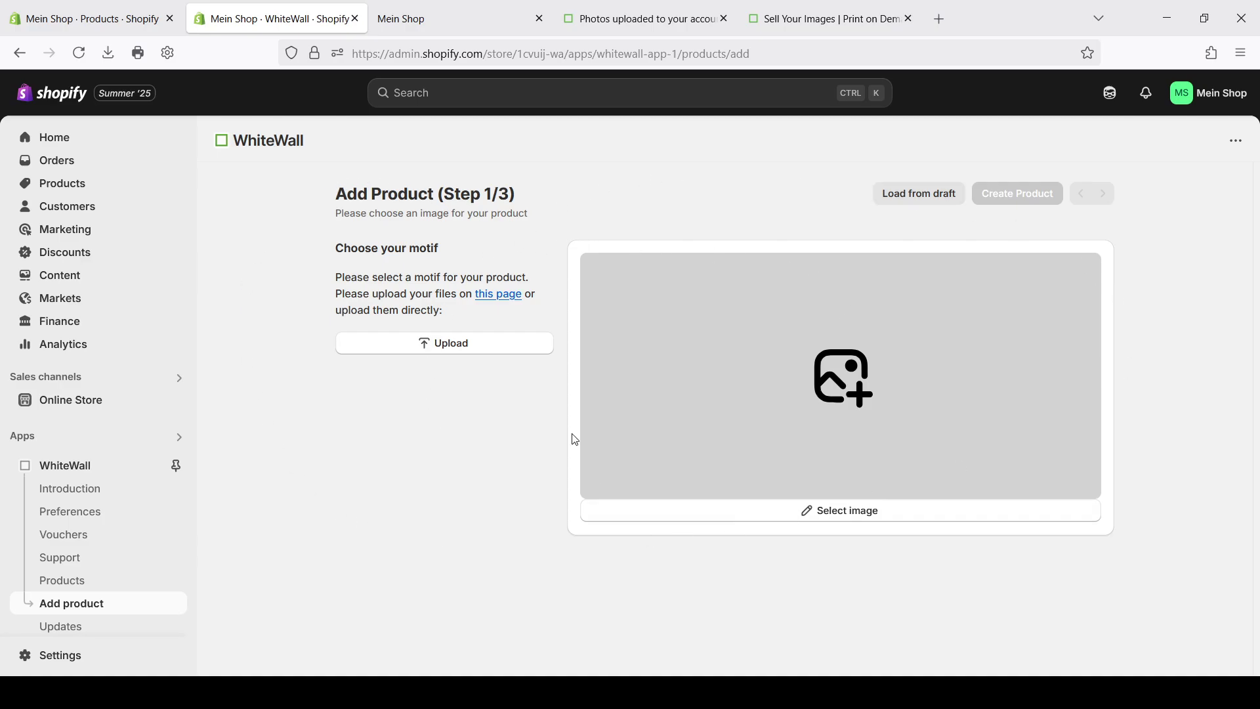
{"action": "left_click", "coordinate": [500, 349]}
{"action": "left_click", "coordinate": [551, 439]}
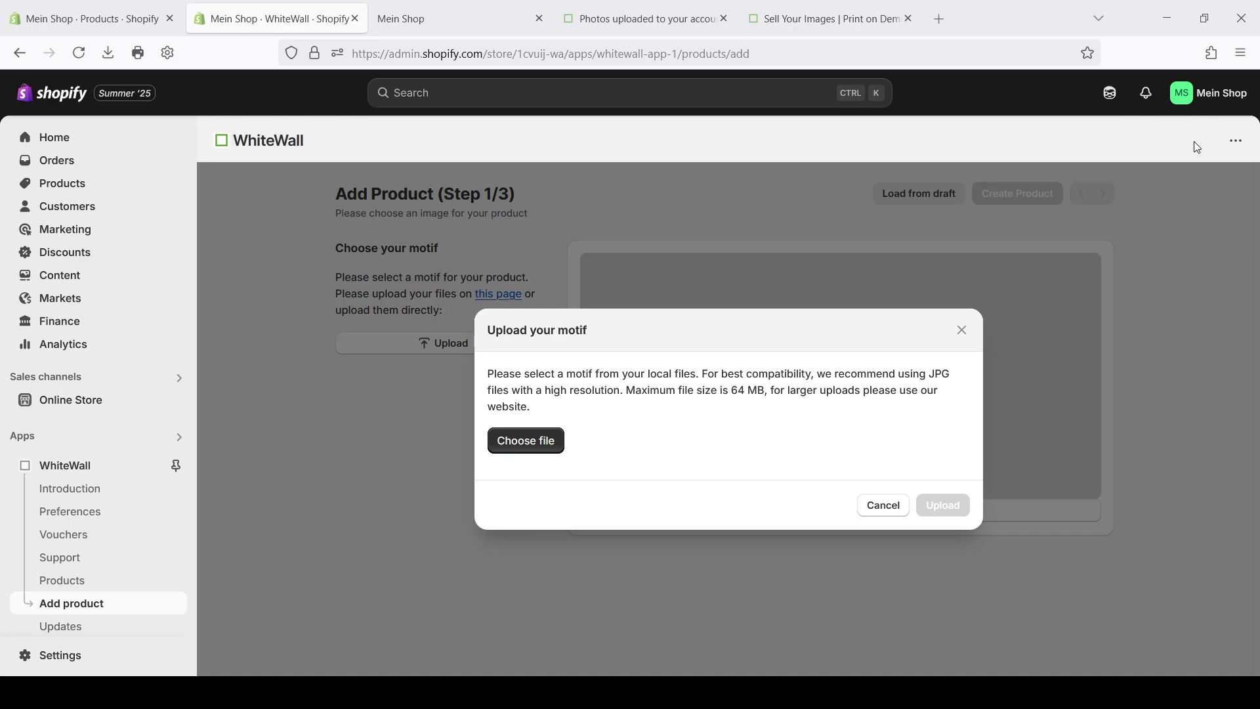
{"action": "left_click", "coordinate": [942, 503]}
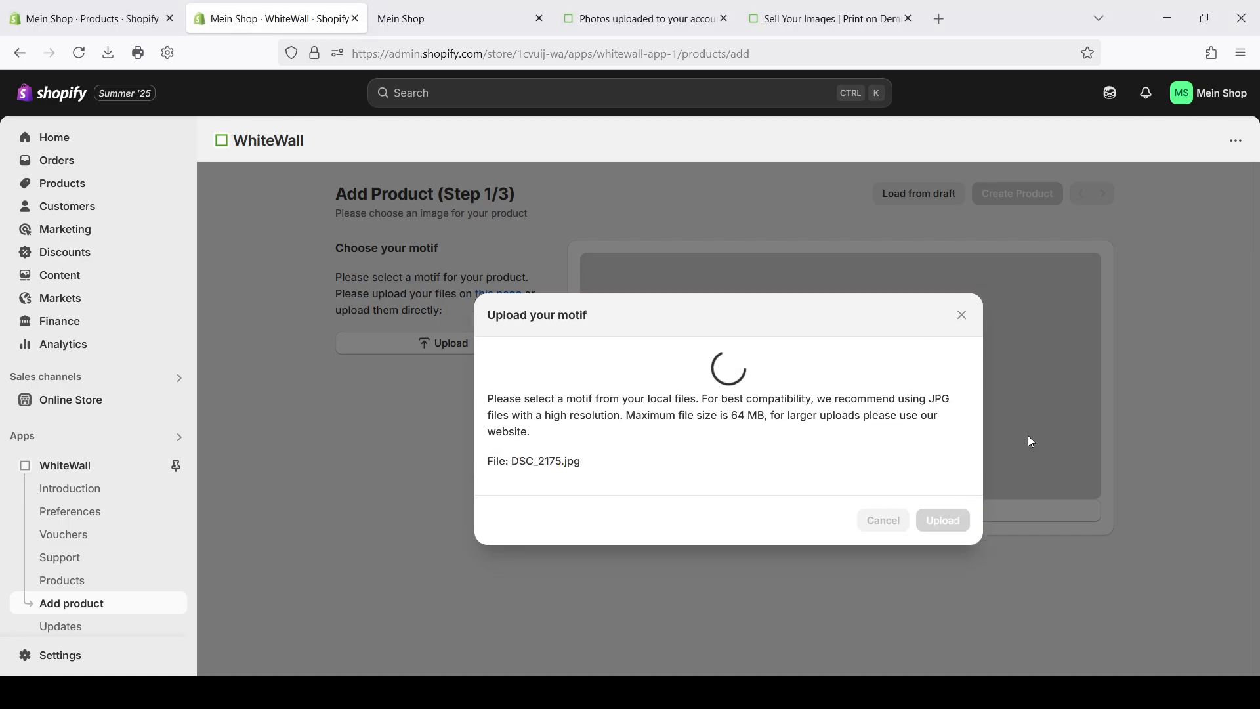
{"action": "scroll", "coordinate": [770, 624], "scroll_direction": "down", "scroll_amount": 1}
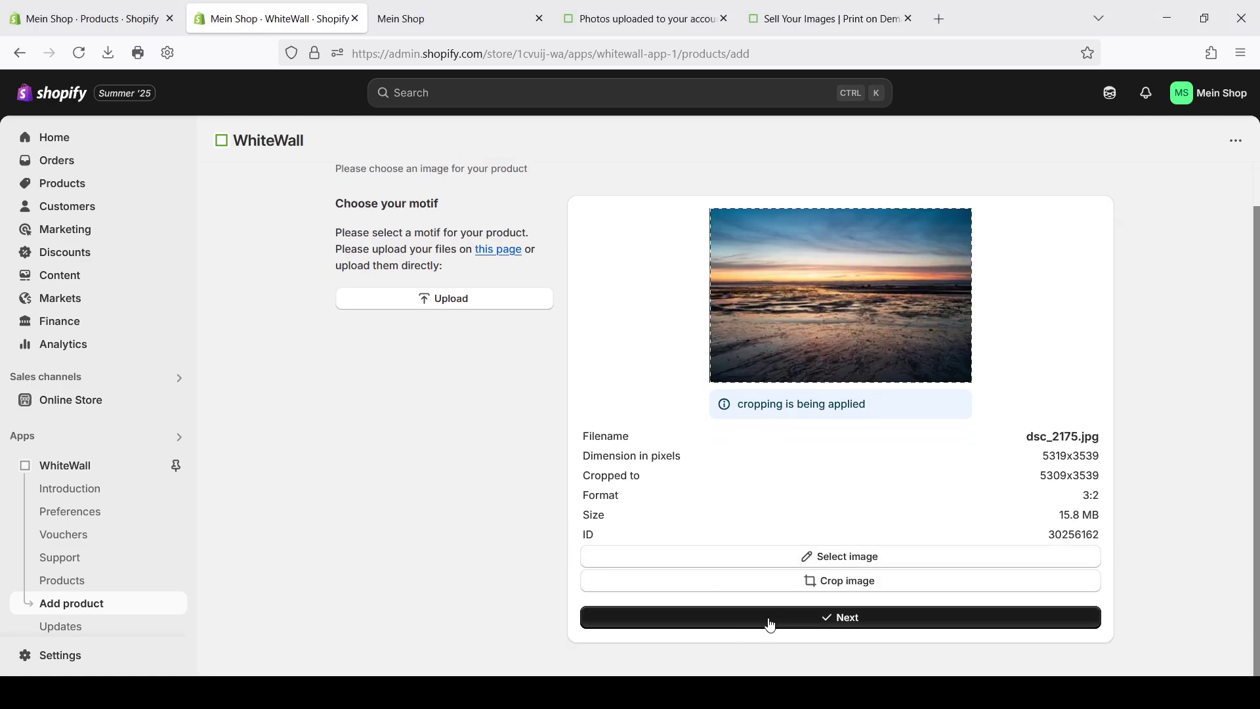
{"action": "left_click", "coordinate": [782, 620]}
Step: Name the product 'Test product', add a short description, and proceed to configurations
{"action": "left_click", "coordinate": [721, 291]}
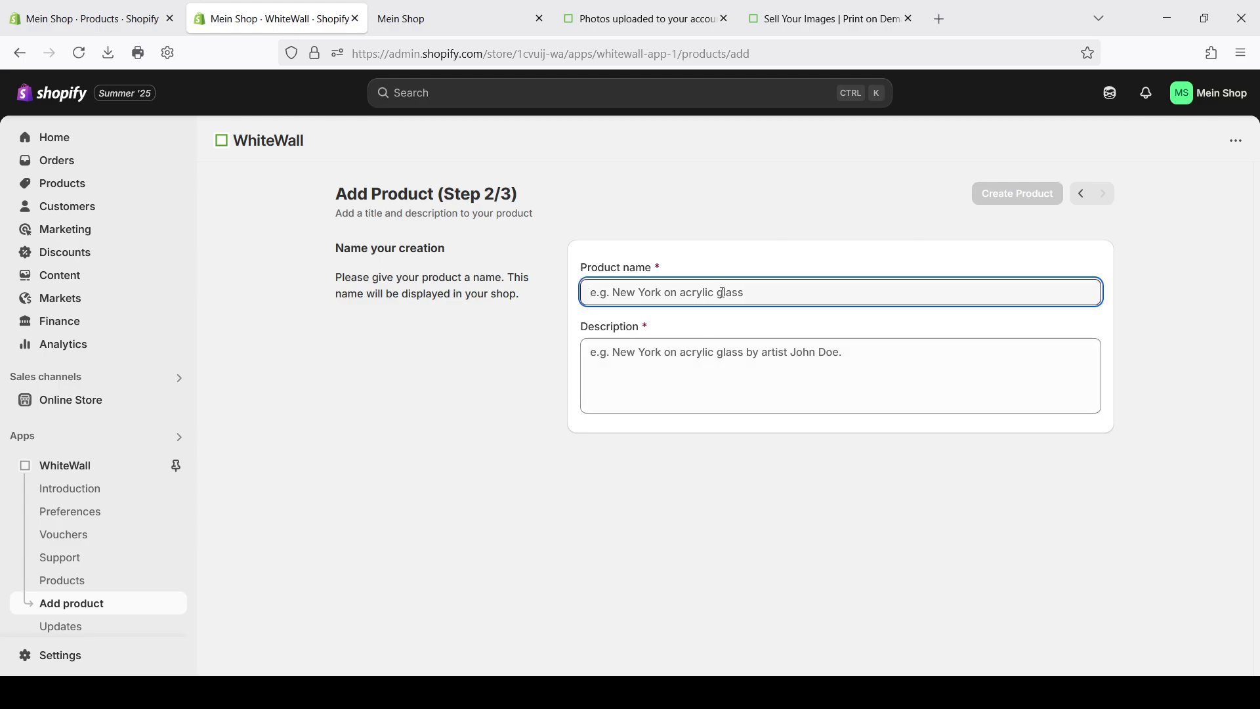
{"action": "type", "text": "Test product"}
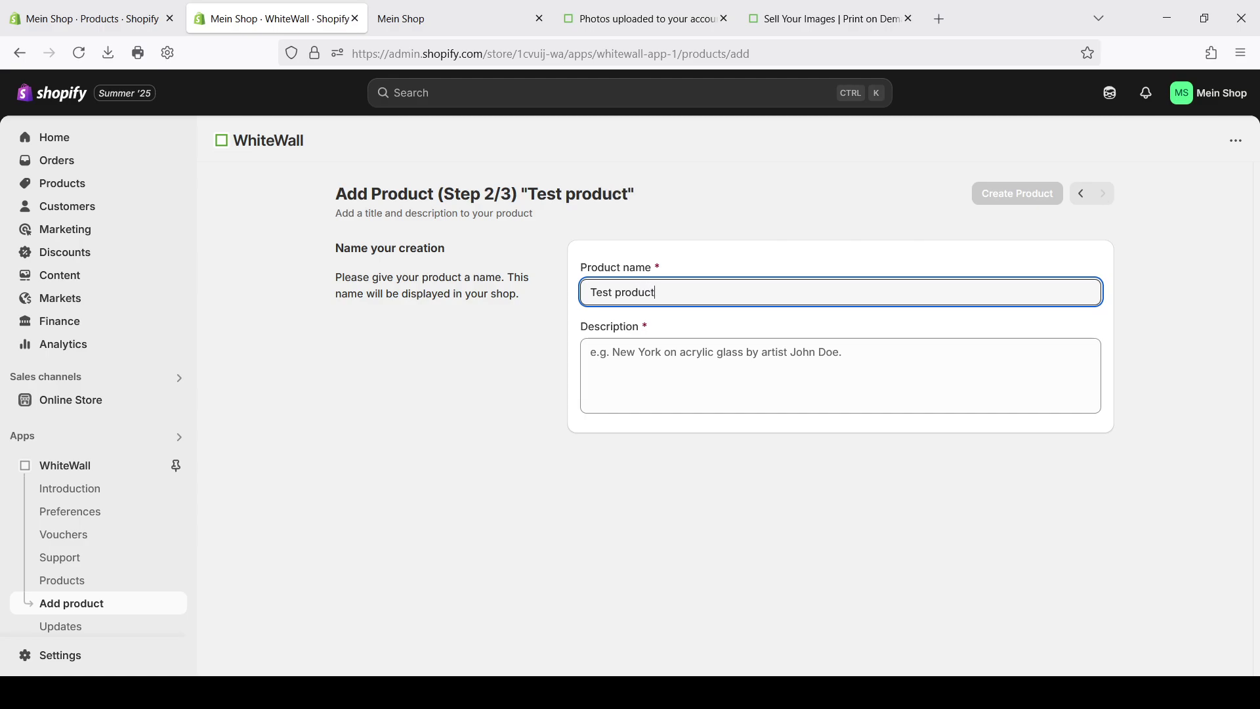
{"action": "key", "text": "Tab"}
{"action": "type", "text": "T"}
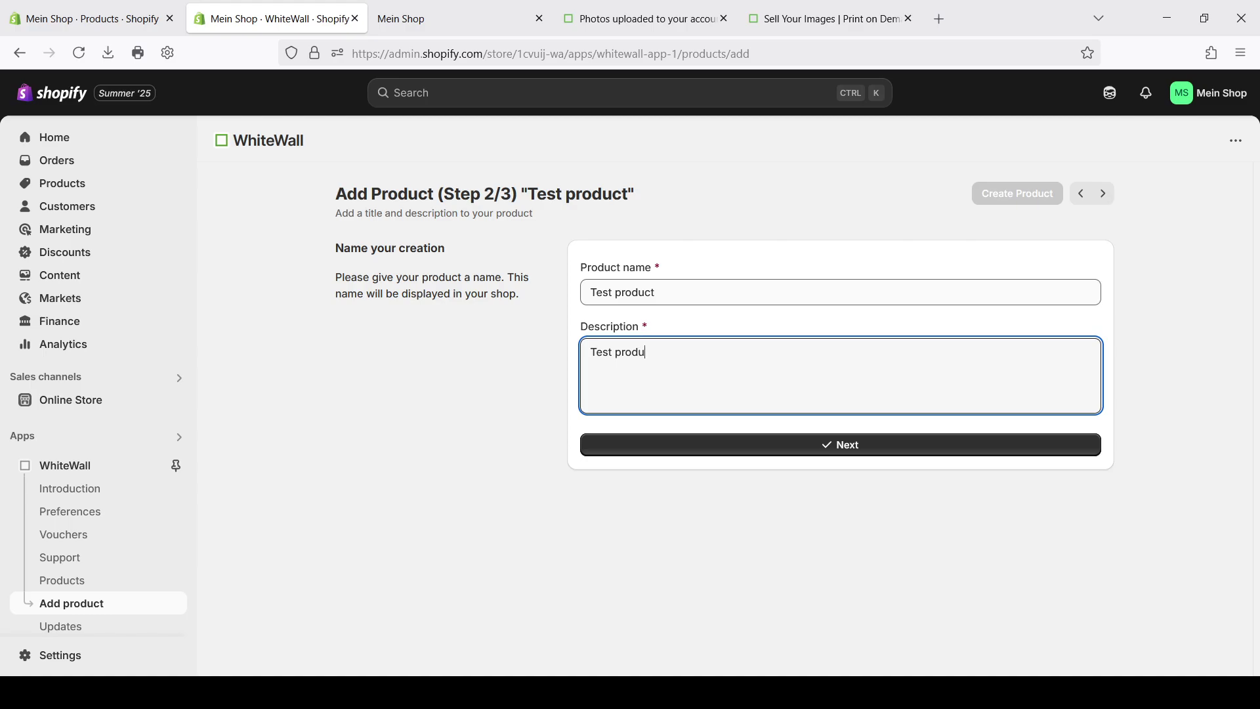
{"action": "left_click", "coordinate": [982, 444]}
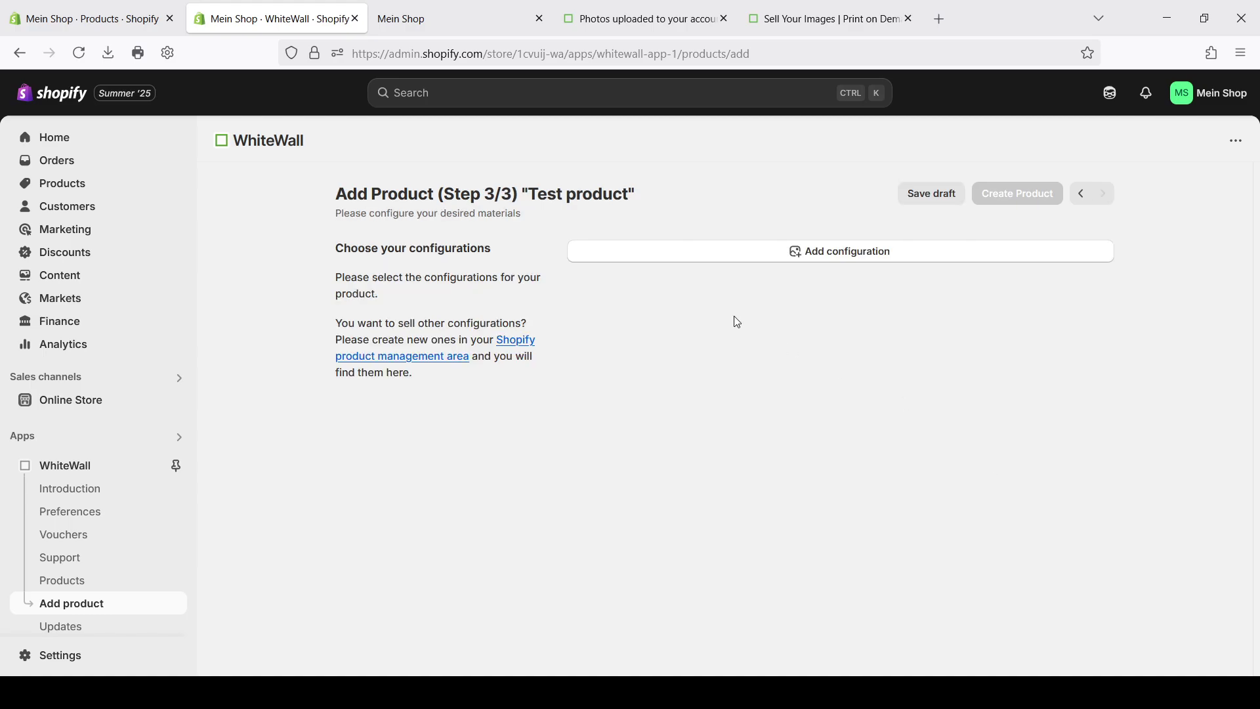
Step: Pick Photo Print On Fuji Crystal DP II from the print configuration list
{"action": "left_click", "coordinate": [800, 265]}
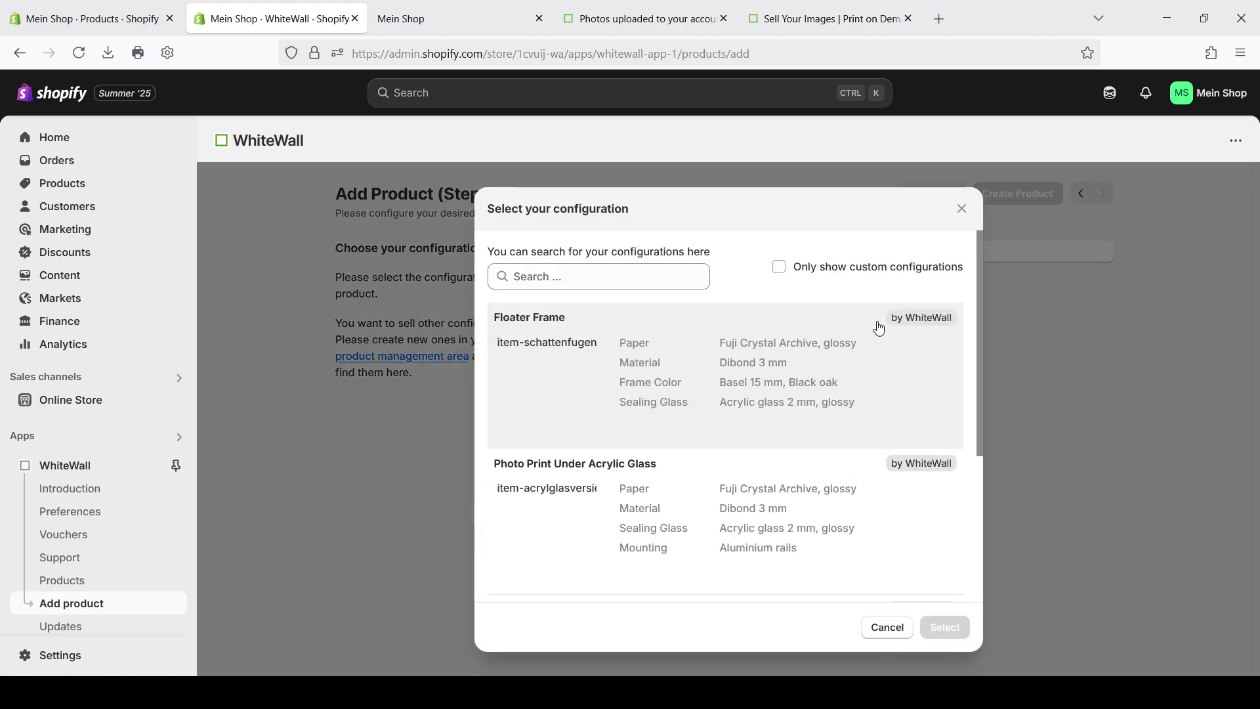
{"action": "scroll", "coordinate": [728, 394], "scroll_direction": "down", "scroll_amount": 2}
{"action": "scroll", "coordinate": [729, 401], "scroll_direction": "down", "scroll_amount": 2}
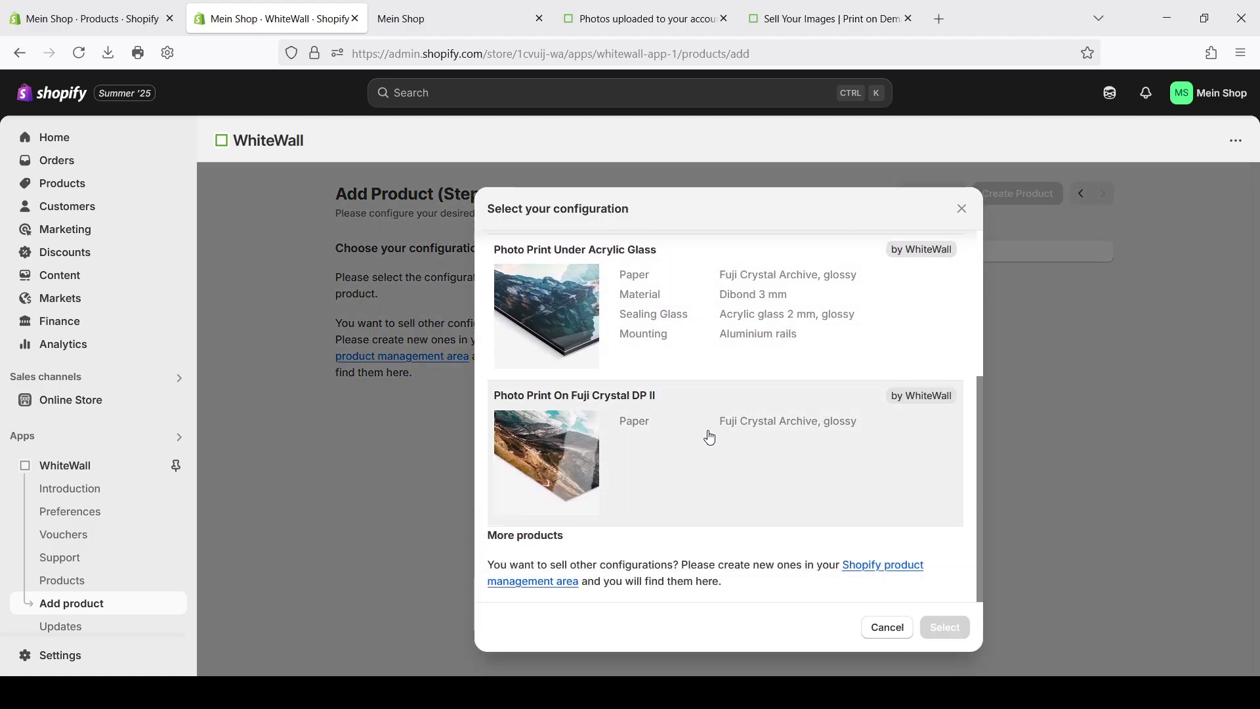
{"action": "scroll", "coordinate": [728, 402], "scroll_direction": "up", "scroll_amount": 5}
{"action": "scroll", "coordinate": [728, 397], "scroll_direction": "down", "scroll_amount": 1}
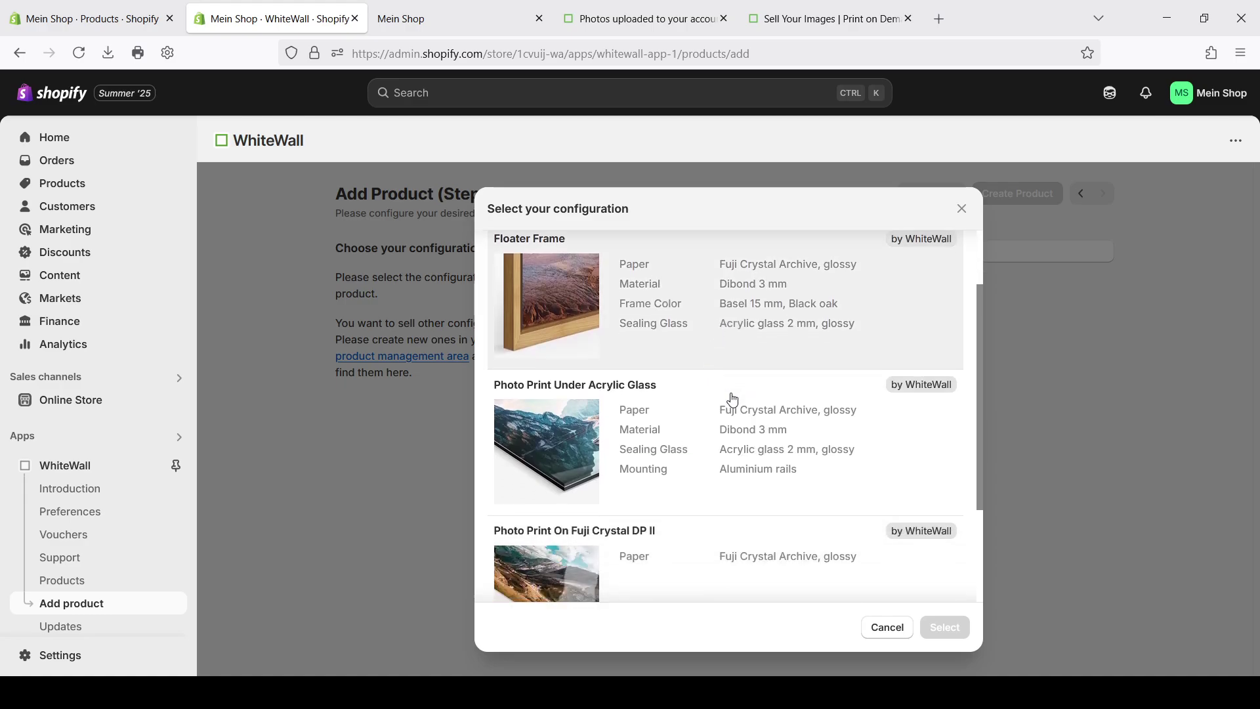
{"action": "scroll", "coordinate": [722, 433], "scroll_direction": "up", "scroll_amount": 1}
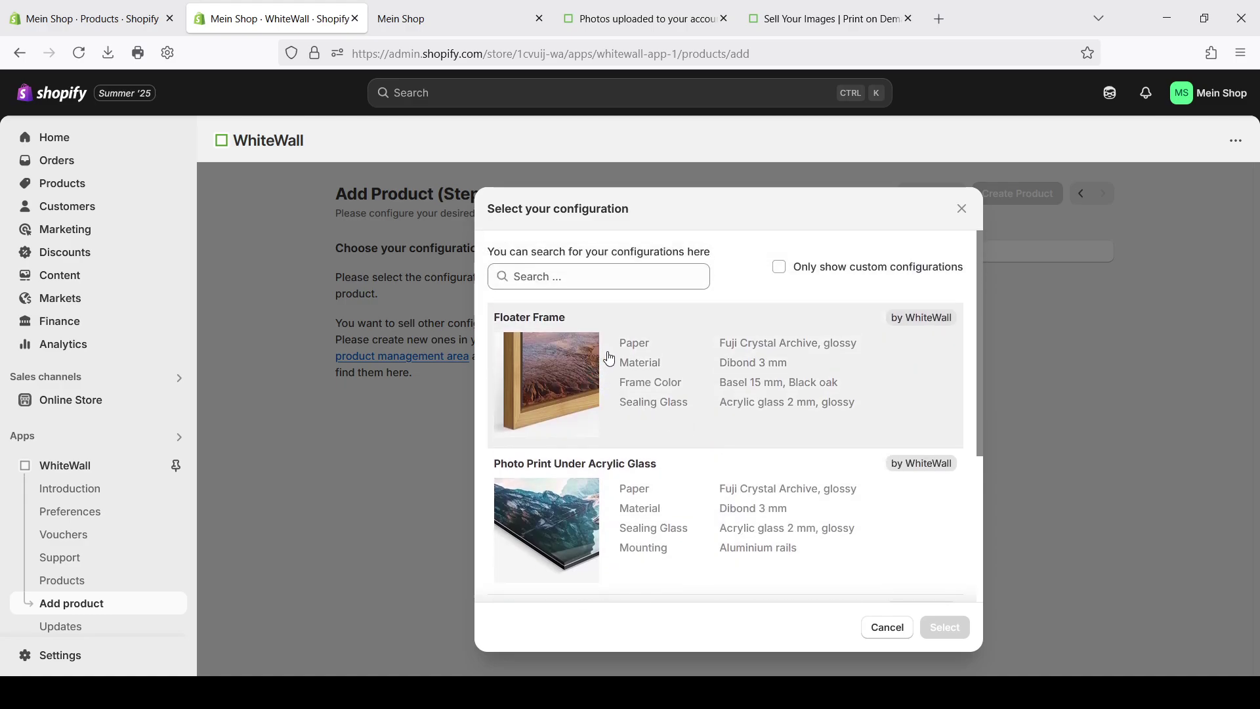
{"action": "scroll", "coordinate": [610, 359], "scroll_direction": "down", "scroll_amount": 1}
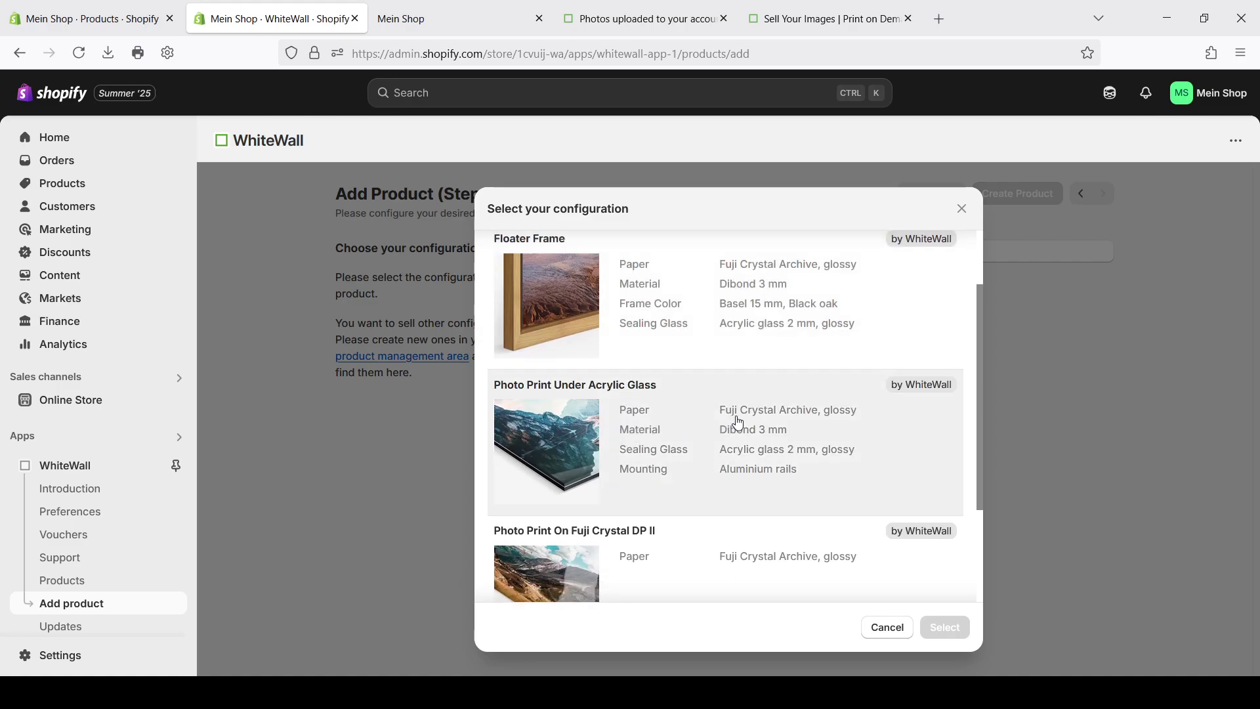
{"action": "scroll", "coordinate": [738, 422], "scroll_direction": "down", "scroll_amount": 1}
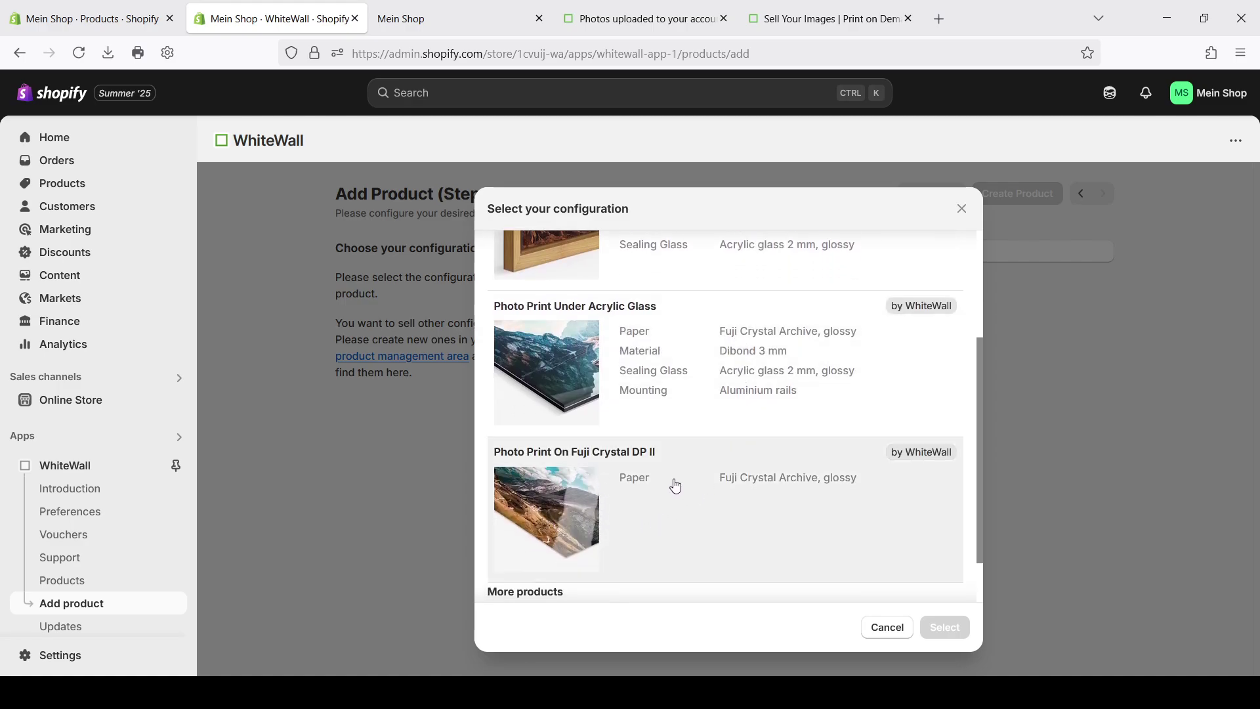
{"action": "left_click", "coordinate": [679, 497]}
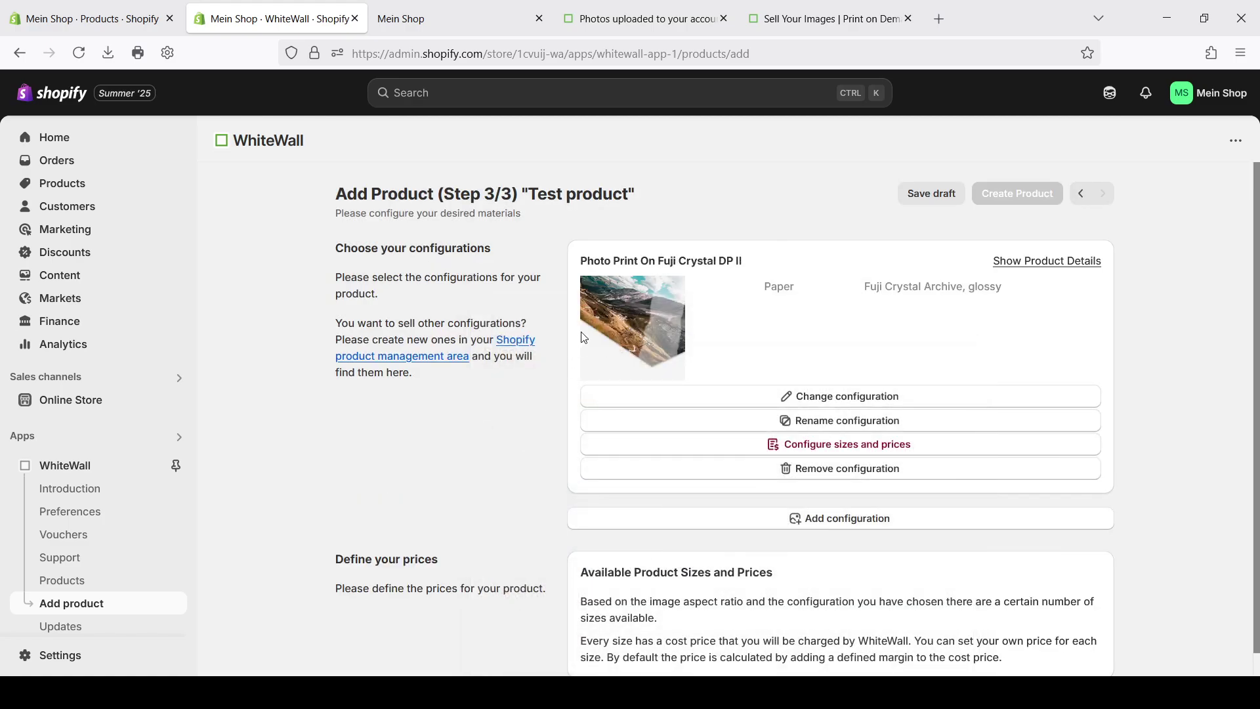
Step: Open sizes and prices and uncheck 15 x 10 plus 105 x 70 through 180 x 120 cm
{"action": "left_click", "coordinate": [856, 447]}
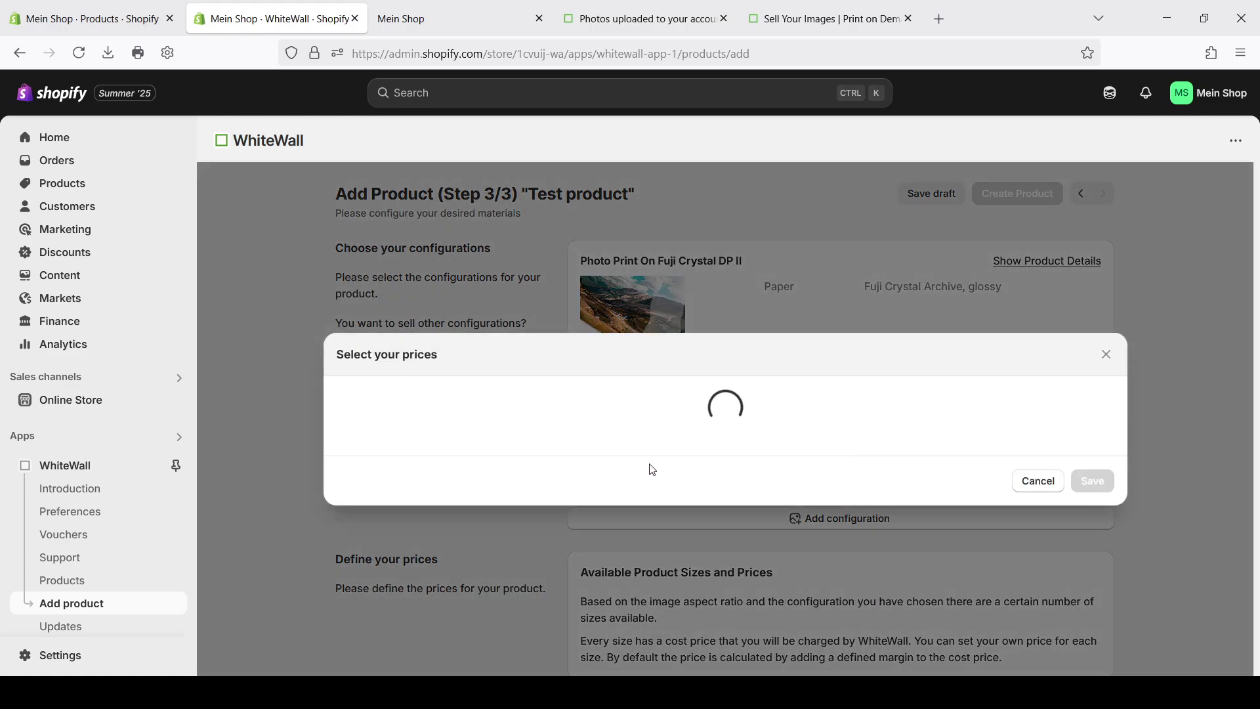
{"action": "scroll", "coordinate": [578, 428], "scroll_direction": "down", "scroll_amount": 3}
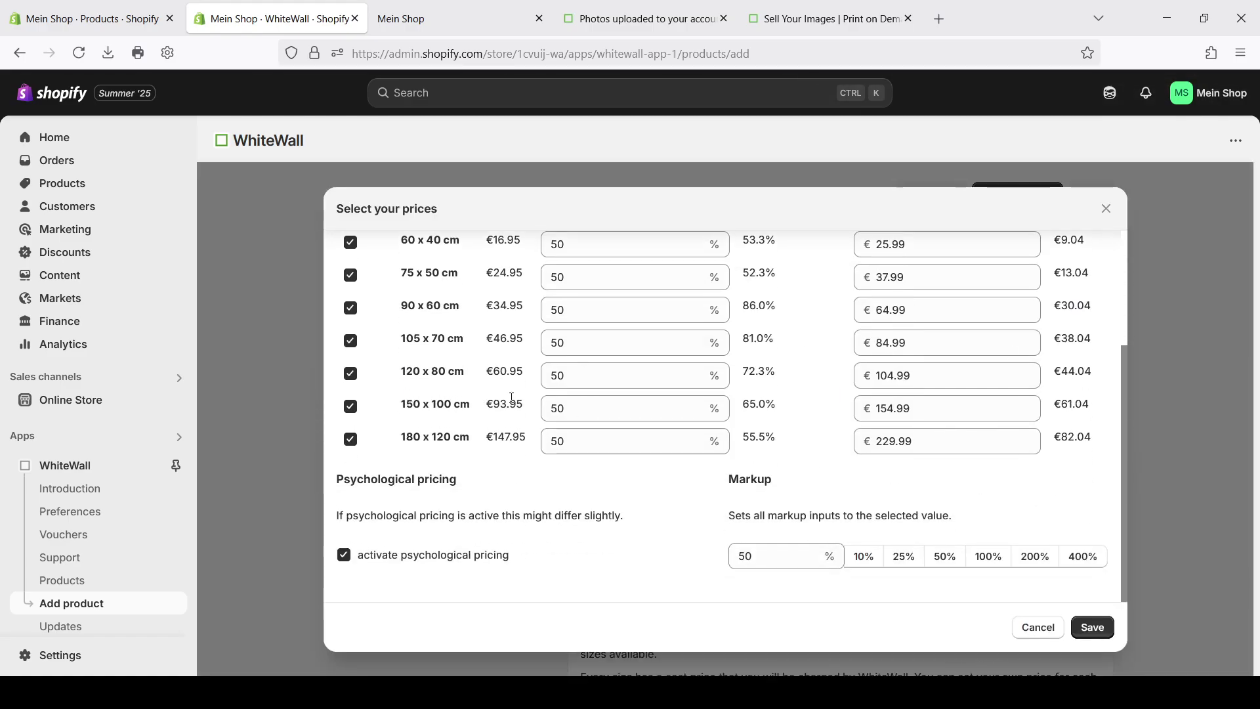
{"action": "left_click", "coordinate": [351, 439]}
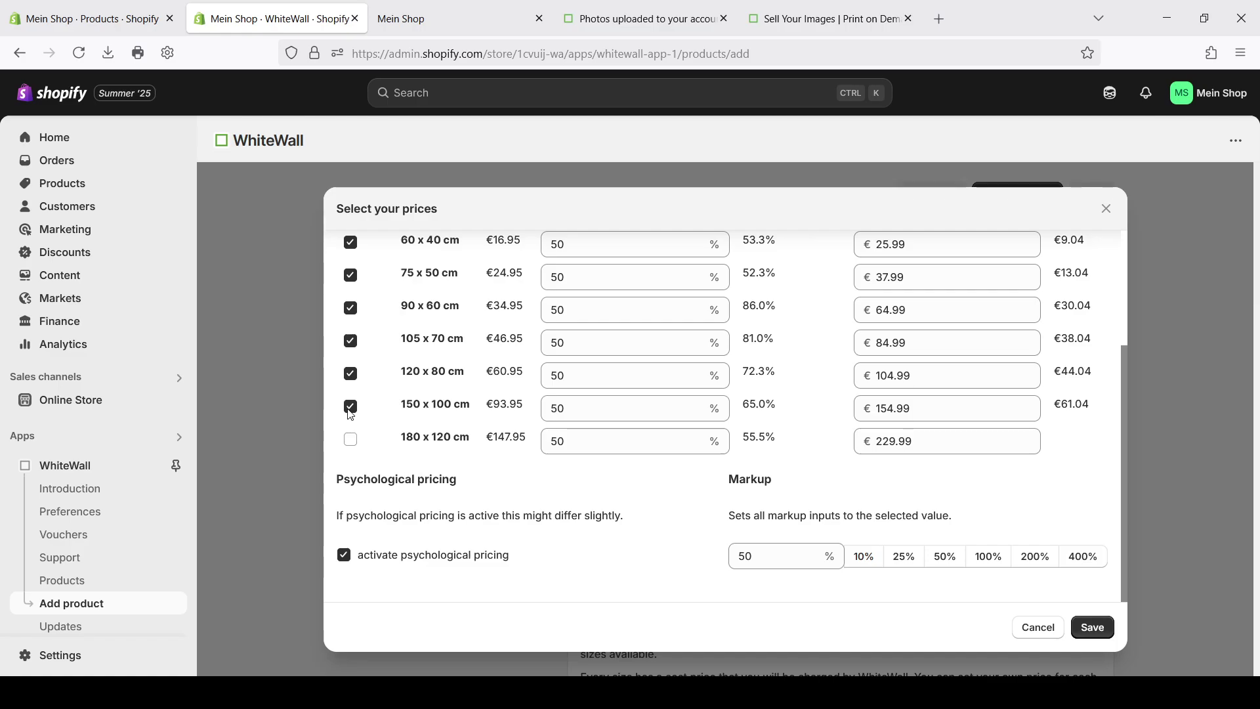
{"action": "left_click", "coordinate": [350, 406]}
{"action": "left_click", "coordinate": [350, 373]}
{"action": "left_click", "coordinate": [351, 341]}
{"action": "scroll", "coordinate": [348, 326], "scroll_direction": "up", "scroll_amount": 4}
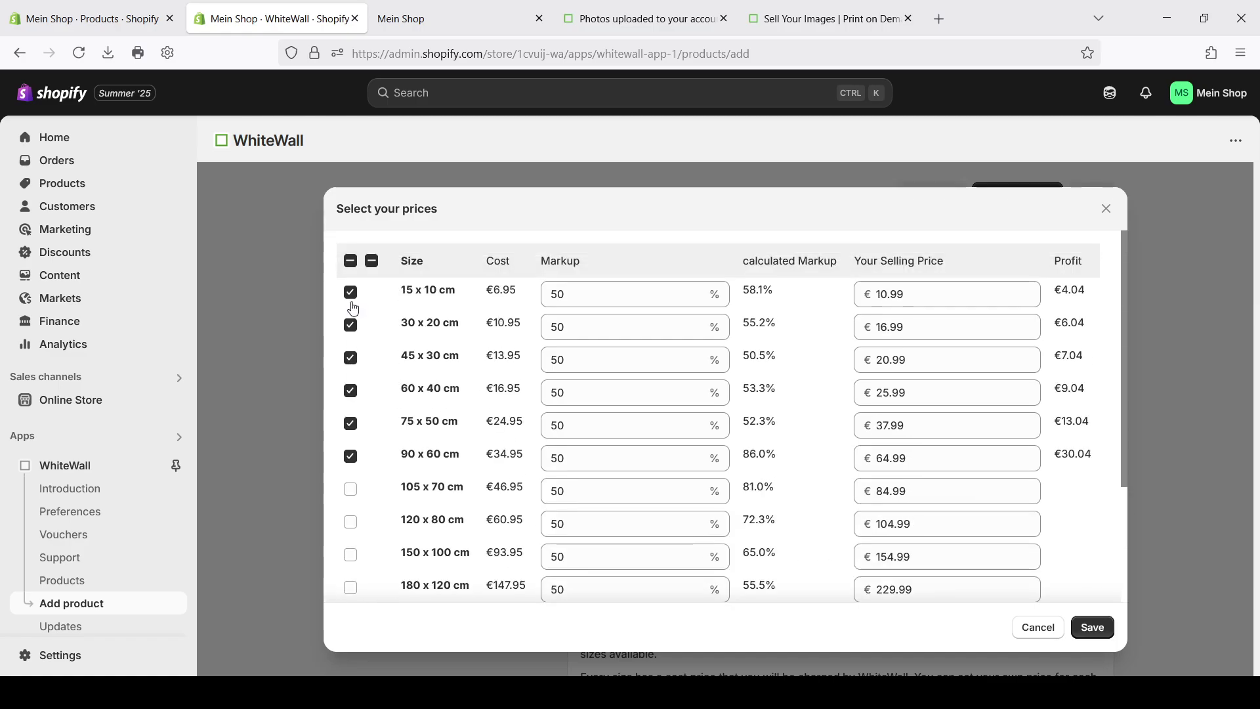
{"action": "left_click", "coordinate": [350, 292]}
Step: Set the 90 x 60 cm markup to 150 and enter 84.99 as the 75 x 50 cm price
{"action": "double_click", "coordinate": [613, 456]}
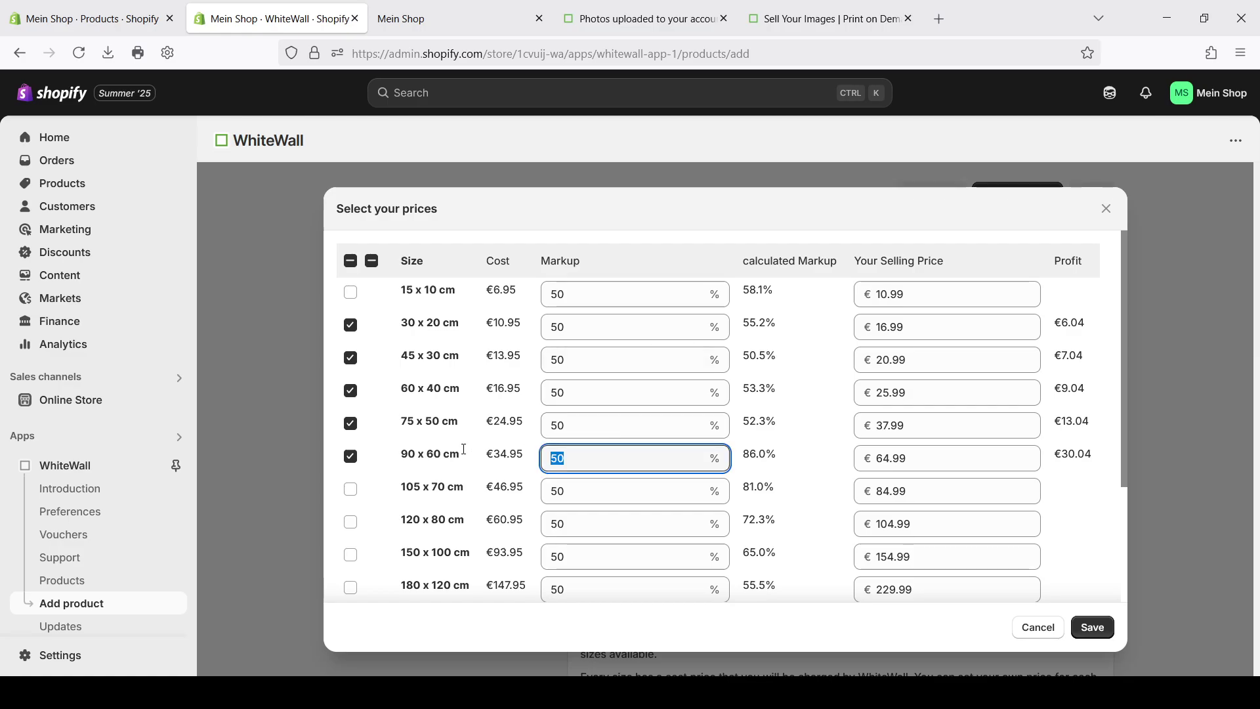
{"action": "type", "text": "150"}
{"action": "double_click", "coordinate": [641, 424]}
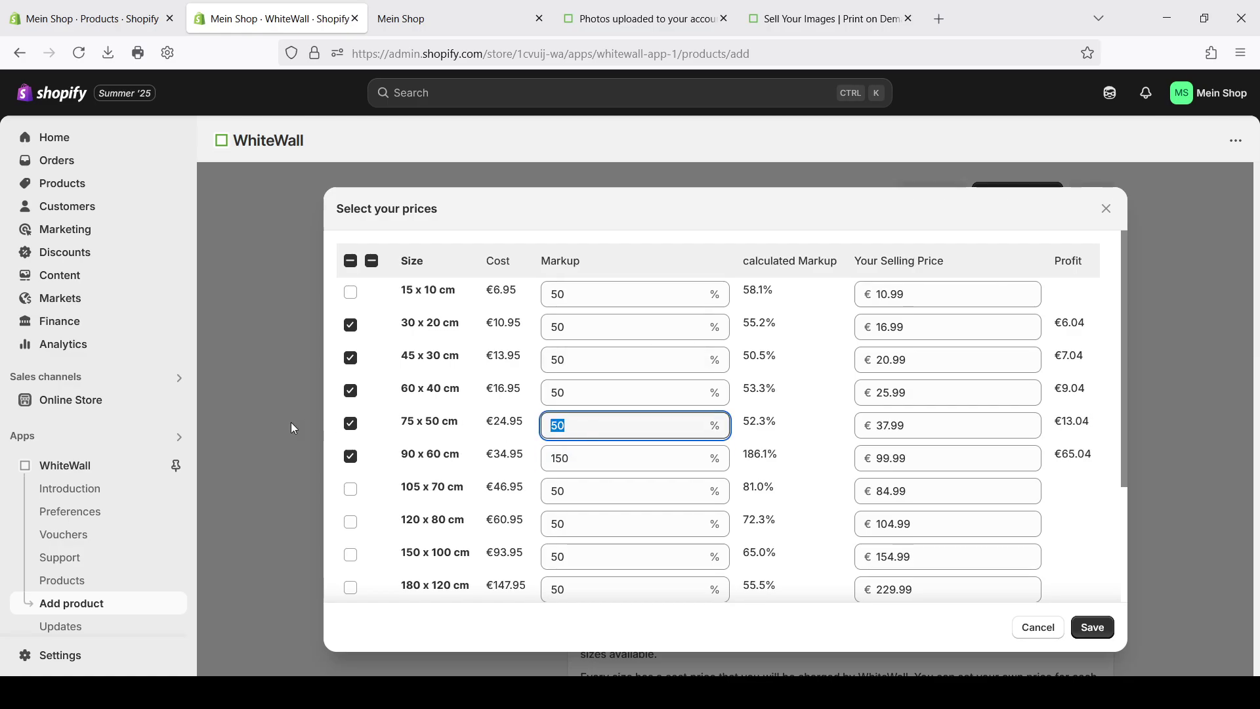
{"action": "type", "text": "150"}
{"action": "double_click", "coordinate": [561, 392]}
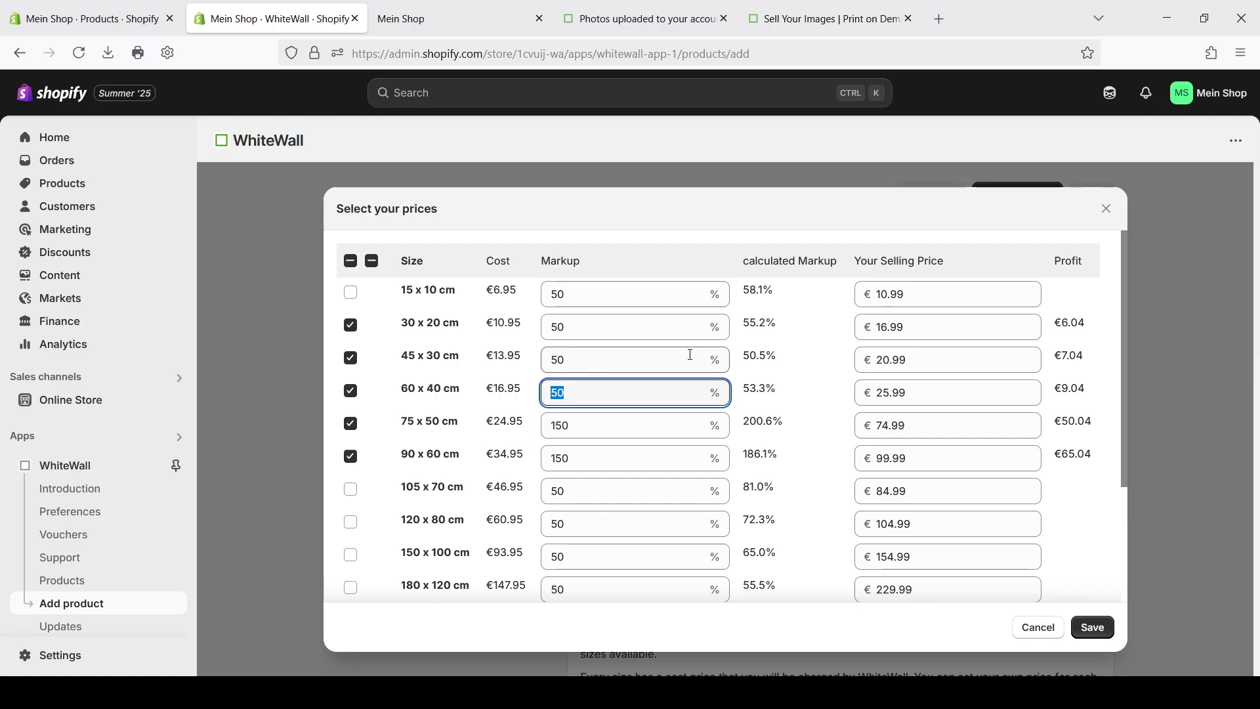
{"action": "left_click", "coordinate": [929, 396]}
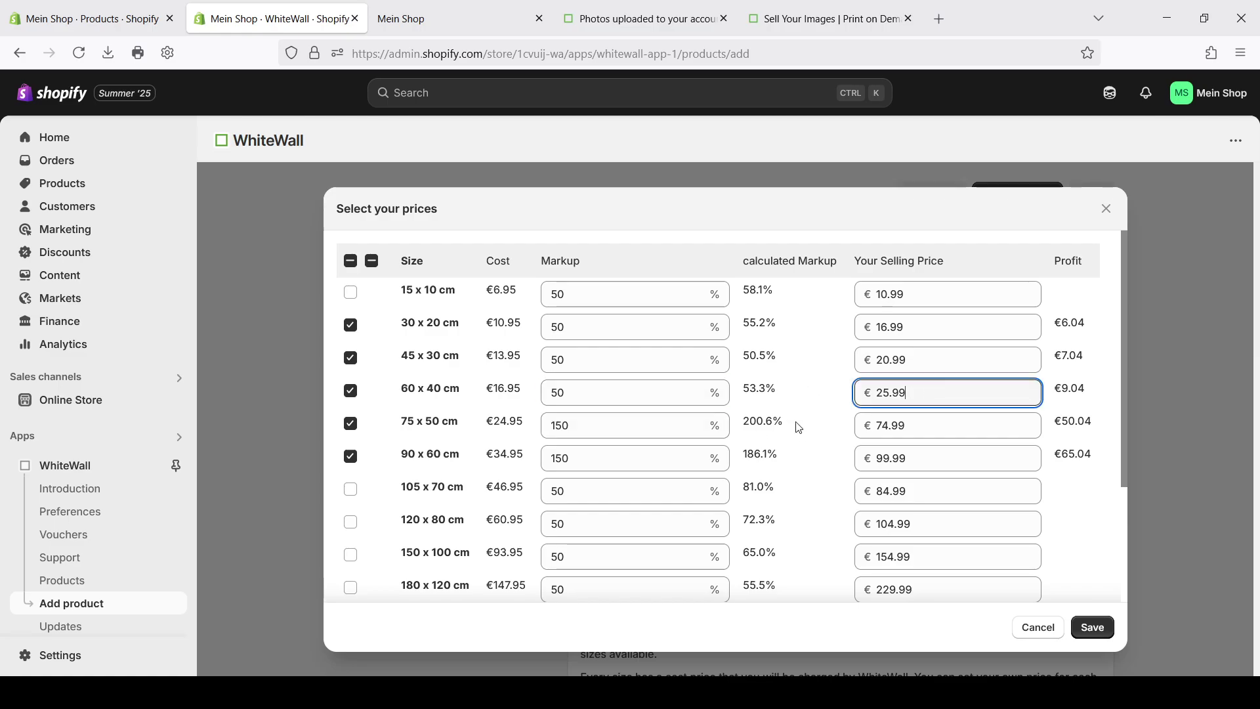
{"action": "key", "text": "Tab"}
{"action": "key", "text": "Tab"}
{"action": "key", "text": "Tab"}
{"action": "type", "text": "84.99"}
{"action": "key", "text": "Tab"}
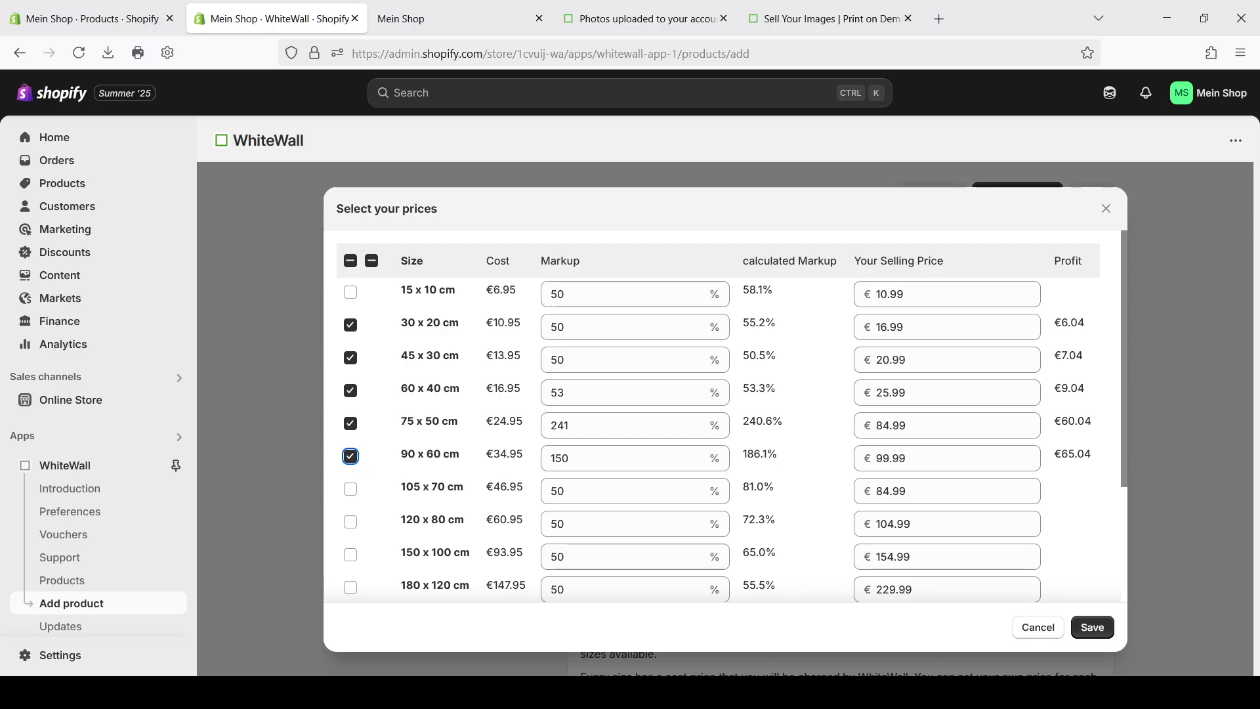
Step: Set 150 markup for 75 x 50, 60 x 40, 45 x 30 and 30 x 20 cm, then save
{"action": "double_click", "coordinate": [582, 426]}
{"action": "type", "text": "150"}
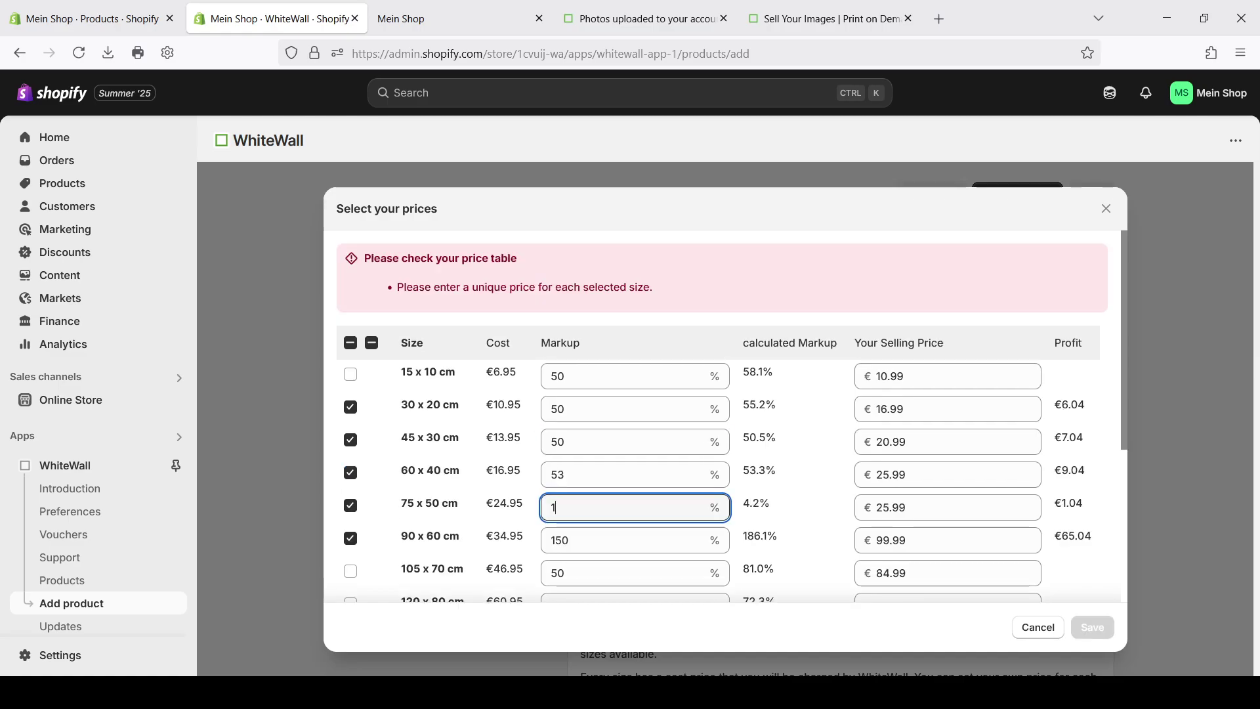
{"action": "left_click", "coordinate": [540, 391]}
{"action": "key", "text": "BackSpace"}
{"action": "key", "text": "BackSpace"}
{"action": "type", "text": "150"}
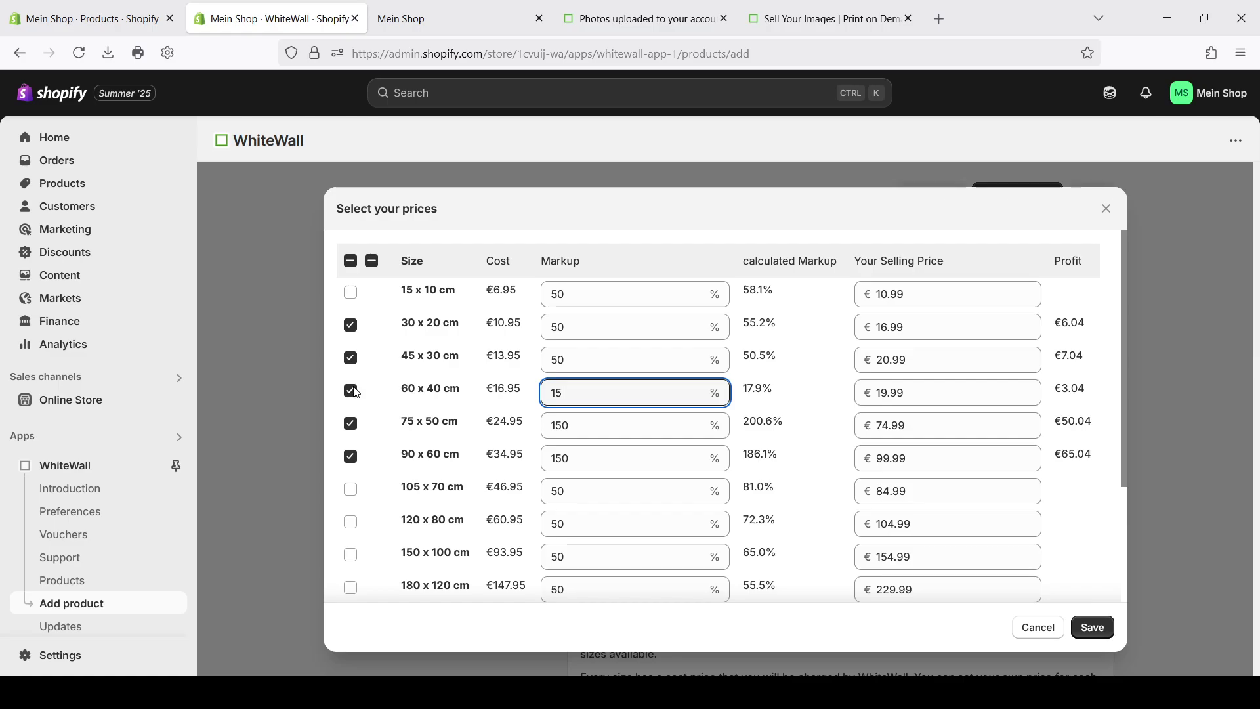
{"action": "double_click", "coordinate": [557, 359]}
{"action": "type", "text": "150"}
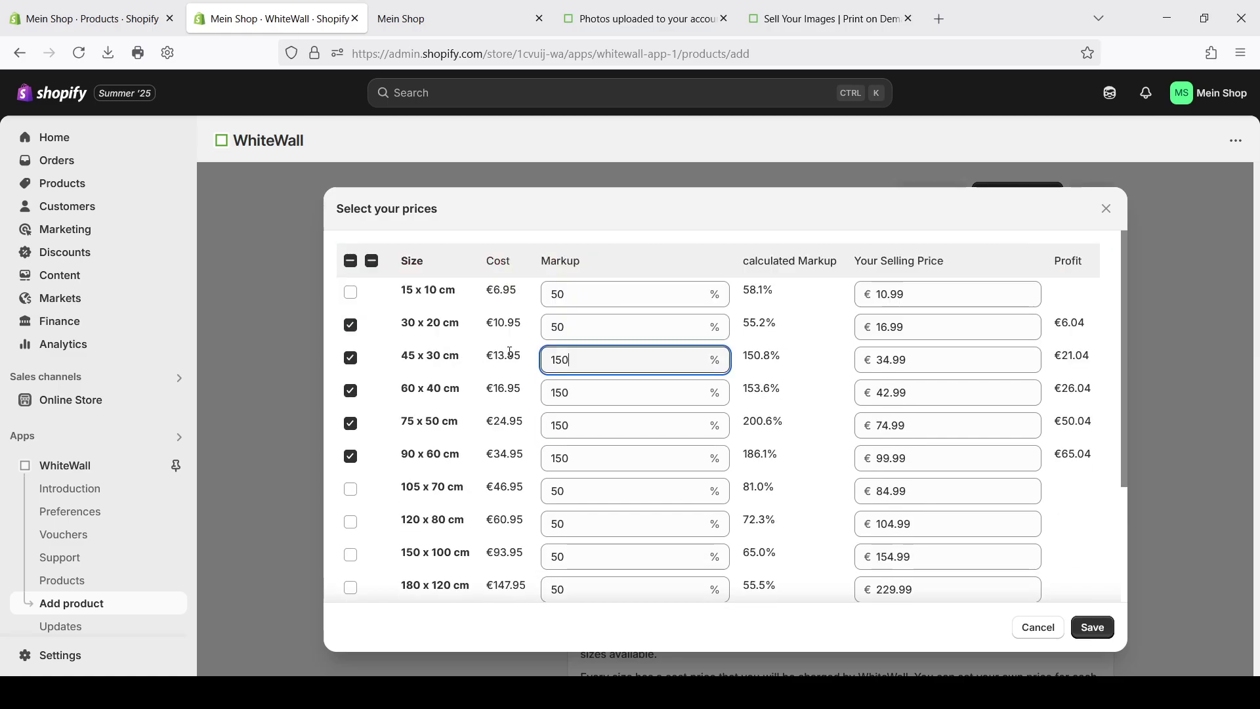
{"action": "double_click", "coordinate": [576, 331]}
{"action": "type", "text": "150"}
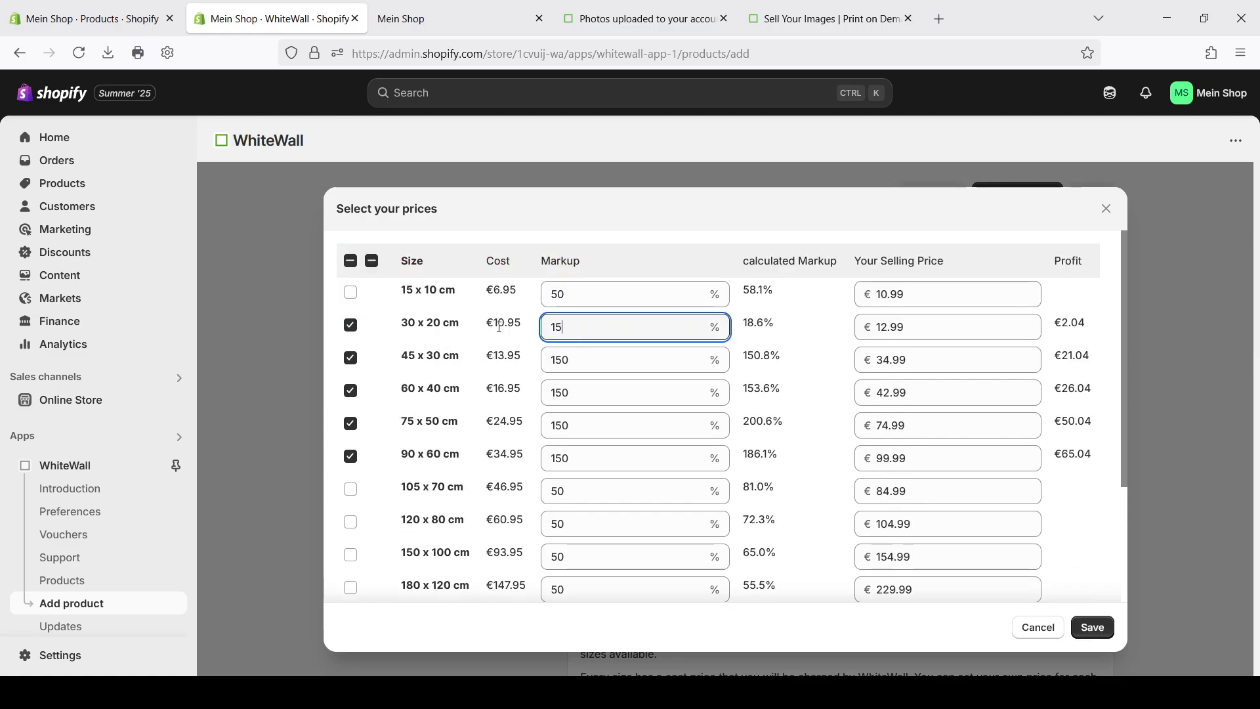
{"action": "left_click", "coordinate": [1093, 627]}
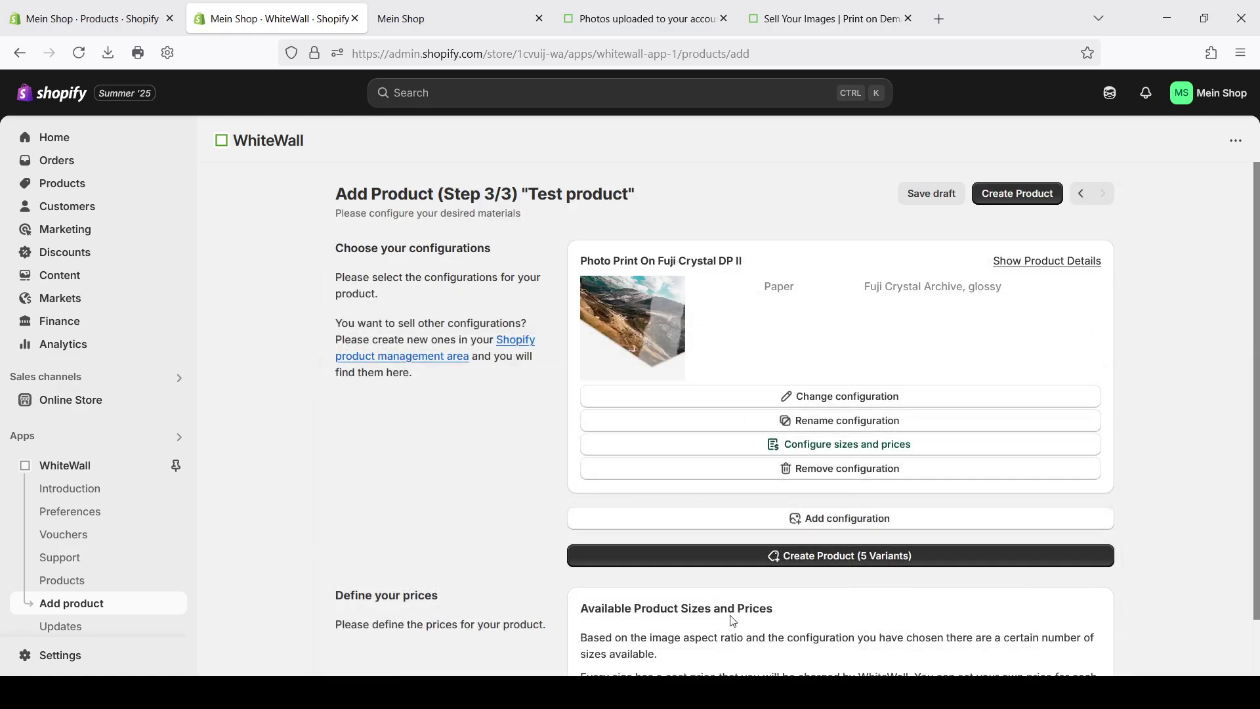
Step: Create the Test product with five size variants and open it from the product list
{"action": "left_click", "coordinate": [827, 564]}
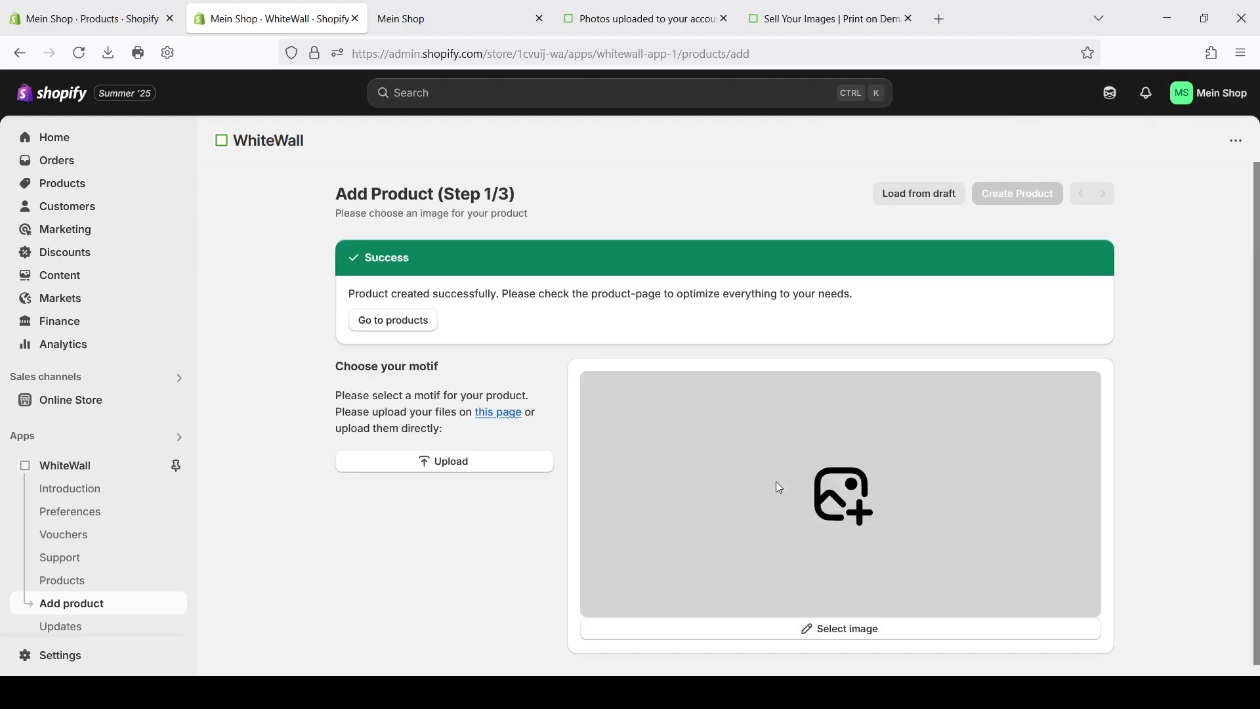
{"action": "left_click", "coordinate": [58, 184]}
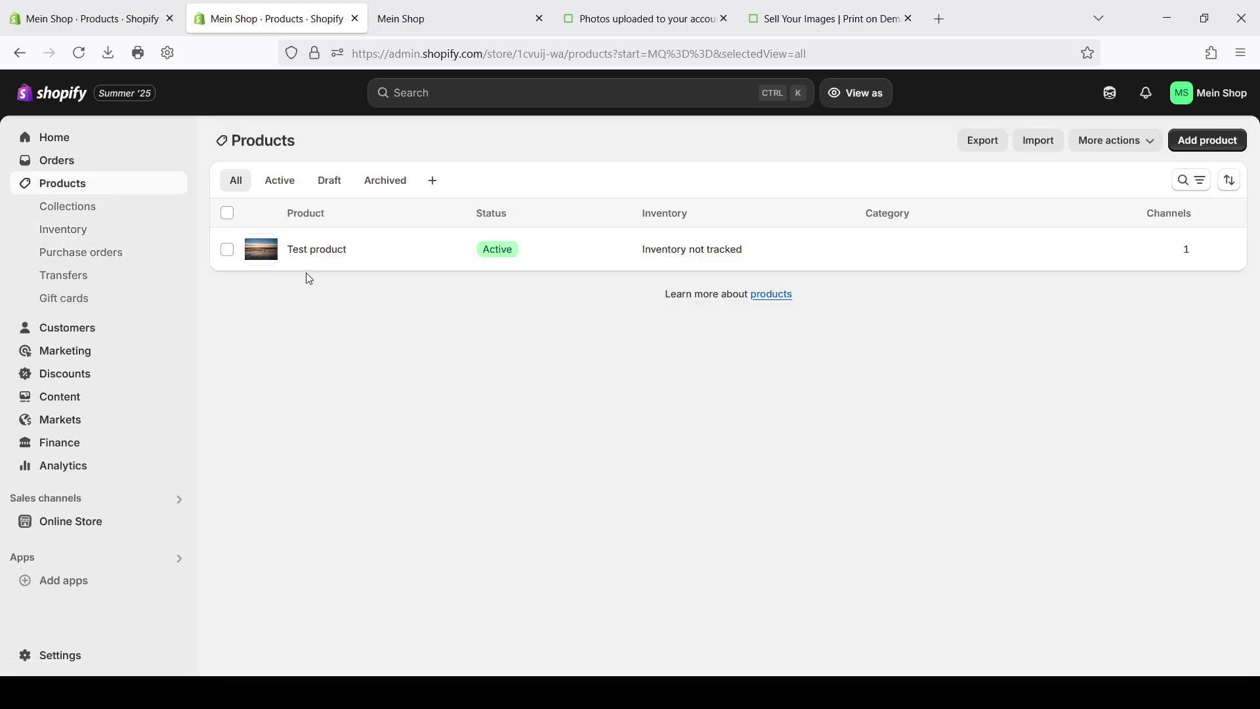
{"action": "left_click", "coordinate": [342, 250]}
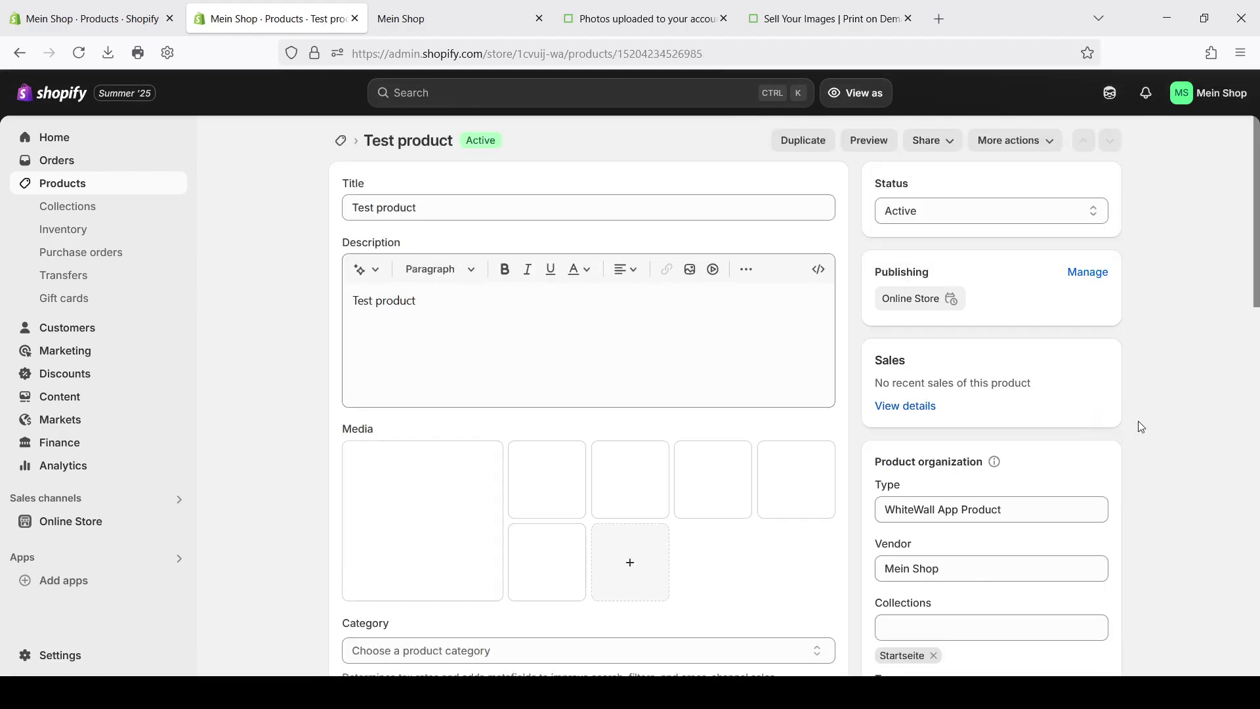
Step: Review Test product's variants, expanding the 60 x 40 cm group, and its search engine listing
{"action": "scroll", "coordinate": [865, 528], "scroll_direction": "down", "scroll_amount": 6}
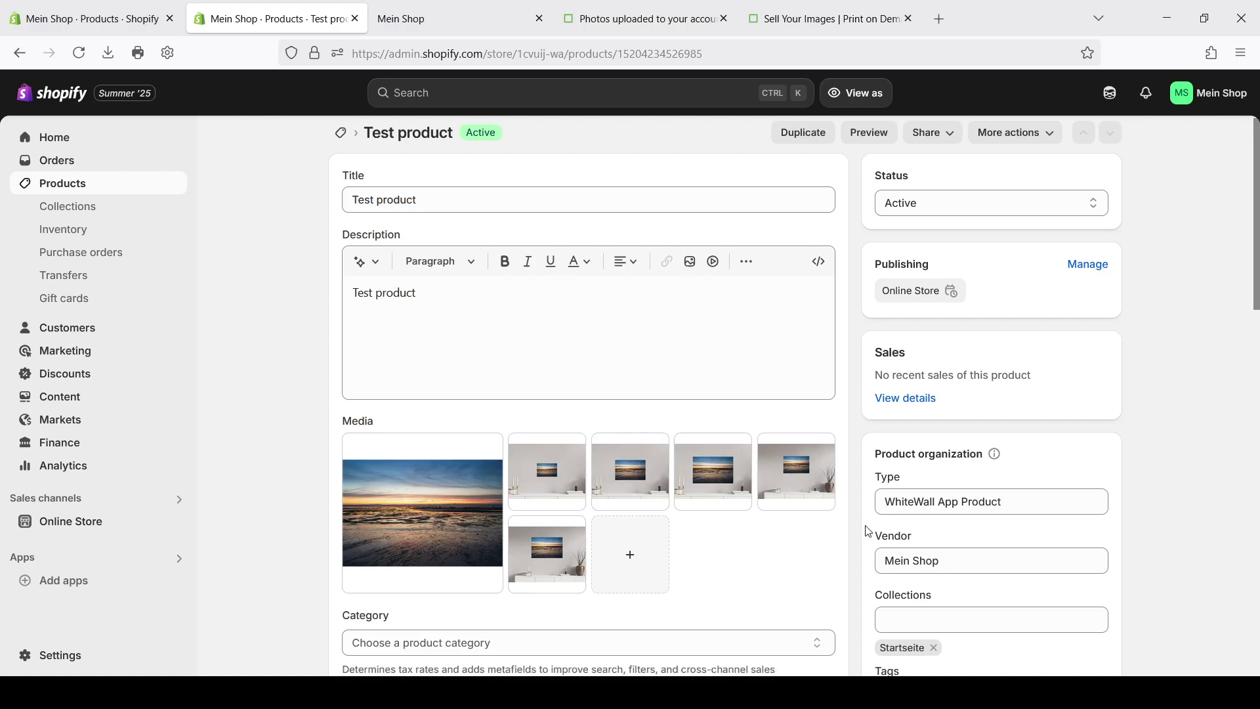
{"action": "scroll", "coordinate": [573, 271], "scroll_direction": "down", "scroll_amount": 4}
{"action": "scroll", "coordinate": [520, 417], "scroll_direction": "down", "scroll_amount": 5}
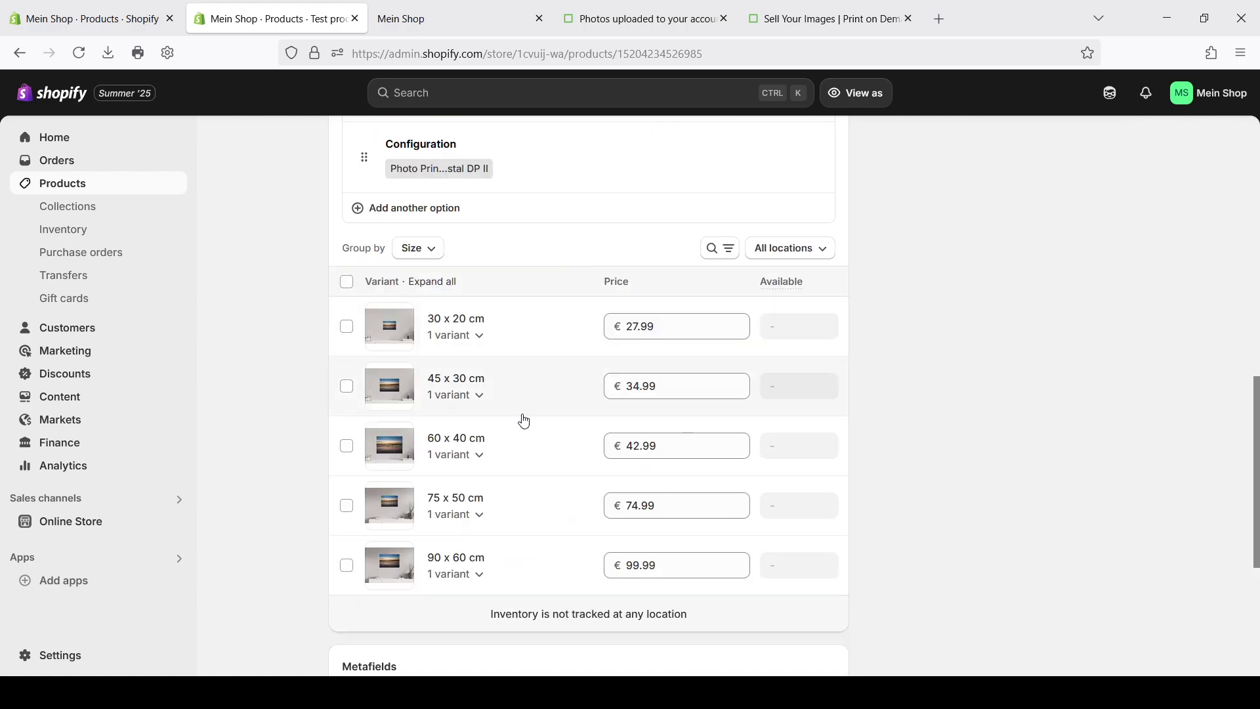
{"action": "scroll", "coordinate": [510, 258], "scroll_direction": "up", "scroll_amount": 4}
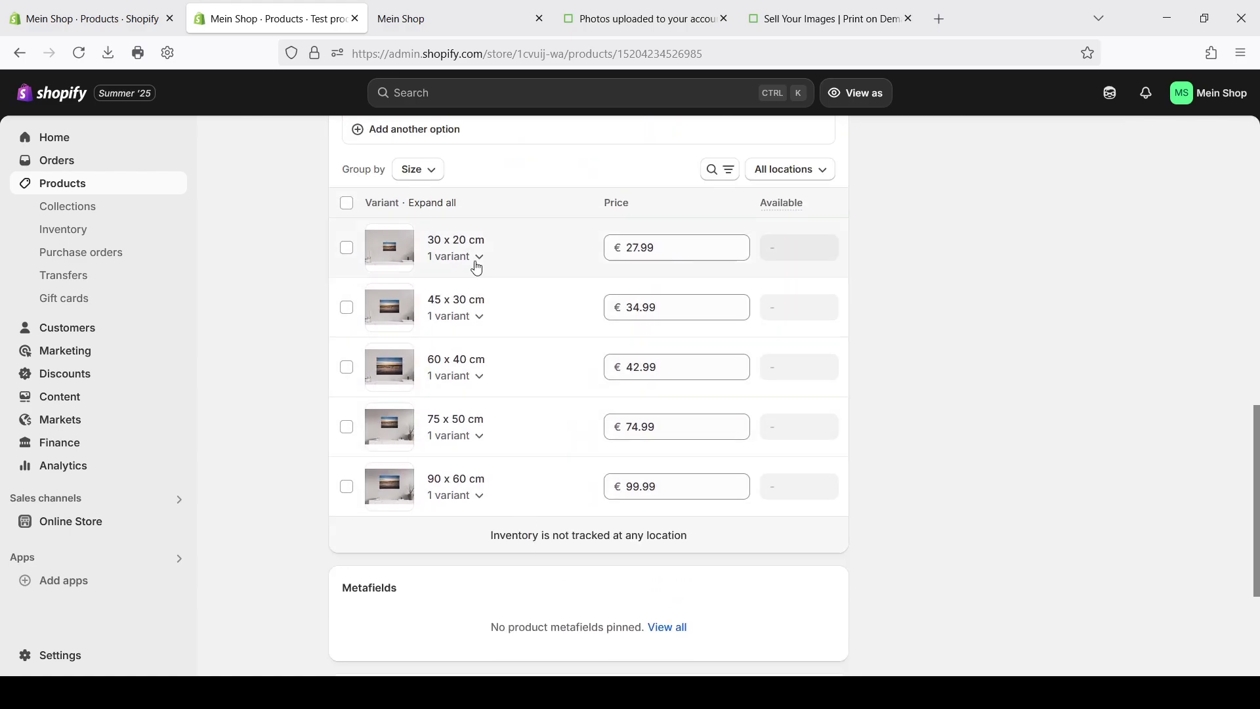
{"action": "left_click", "coordinate": [484, 376]}
{"action": "scroll", "coordinate": [703, 423], "scroll_direction": "down", "scroll_amount": 4}
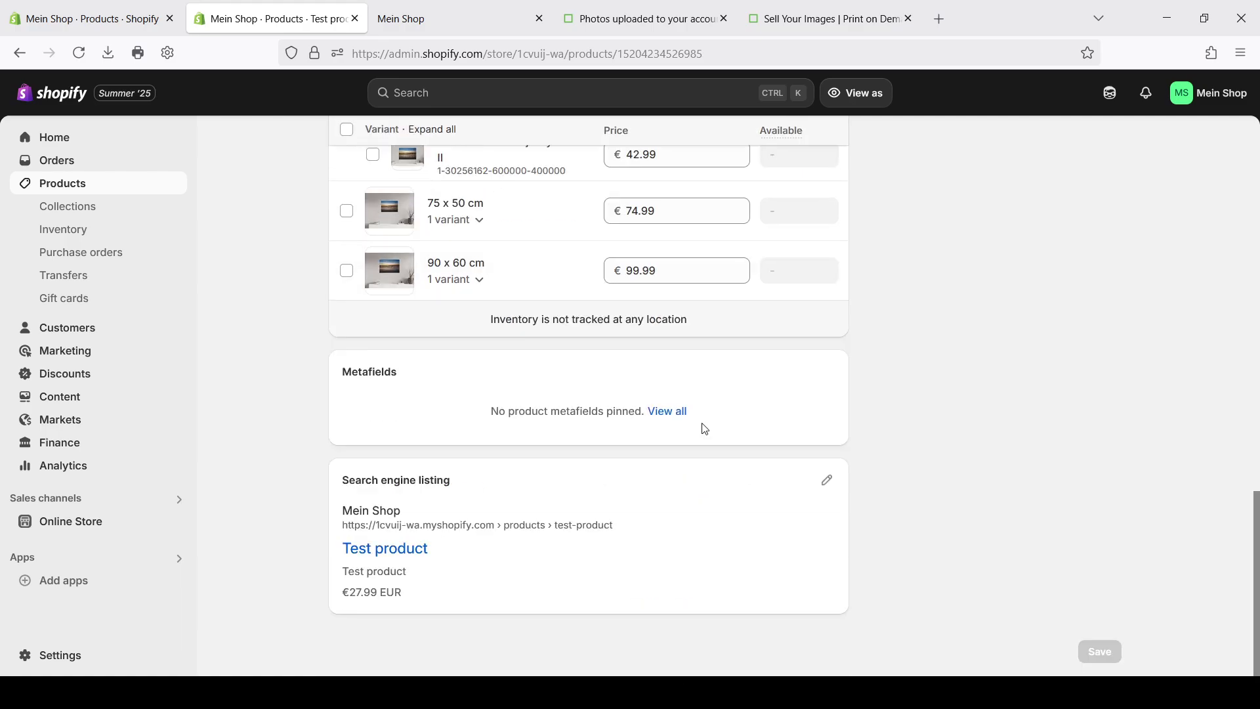
{"action": "left_click", "coordinate": [826, 480]}
{"action": "scroll", "coordinate": [637, 496], "scroll_direction": "down", "scroll_amount": 4}
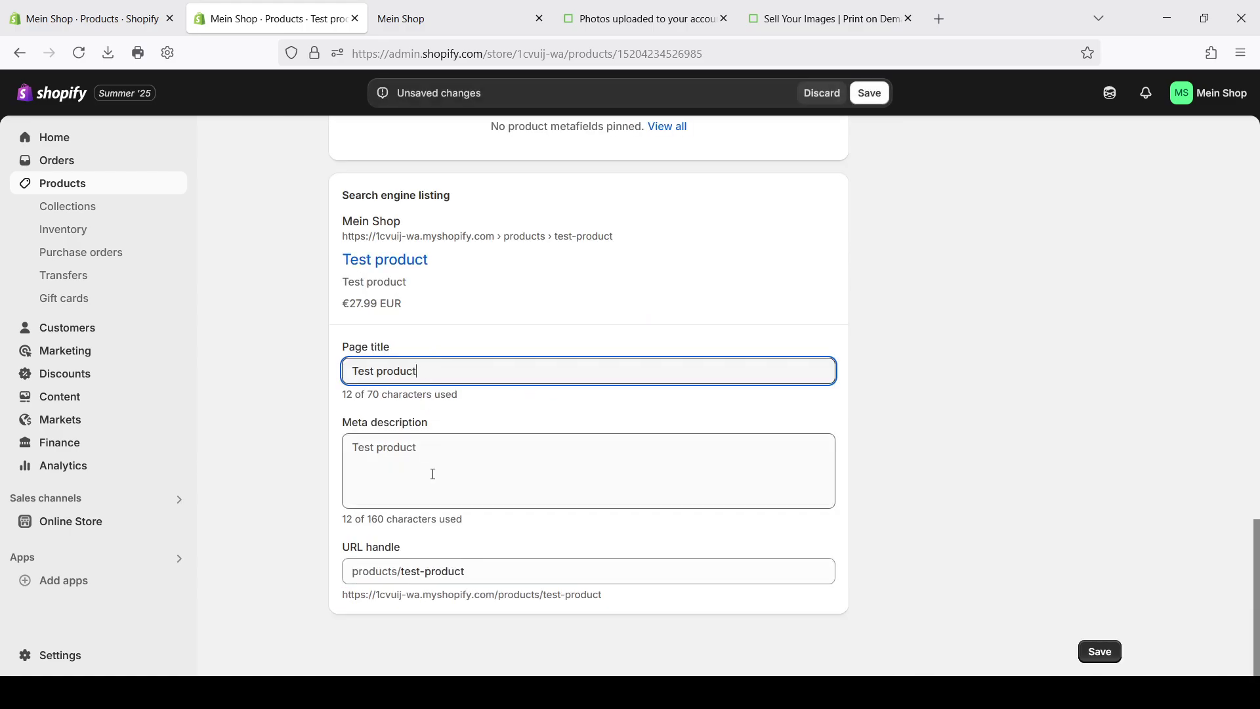
{"action": "scroll", "coordinate": [536, 492], "scroll_direction": "up", "scroll_amount": 20}
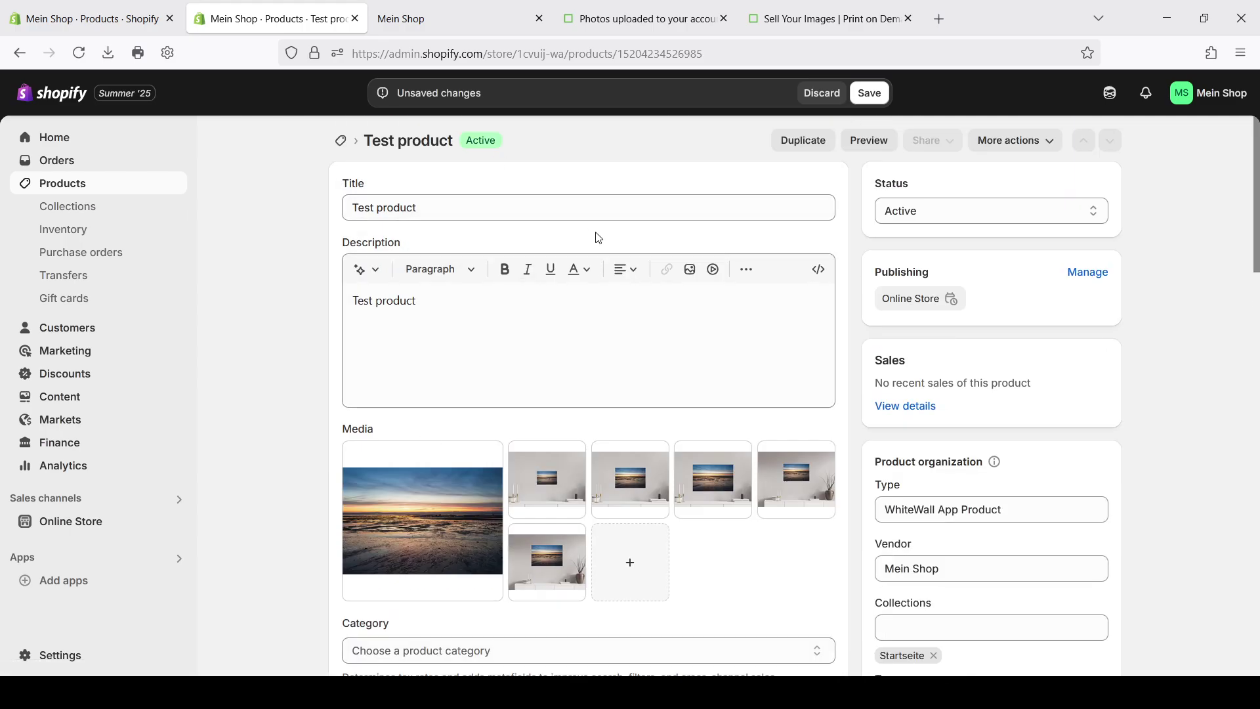
{"action": "scroll", "coordinate": [598, 237], "scroll_direction": "down", "scroll_amount": 3}
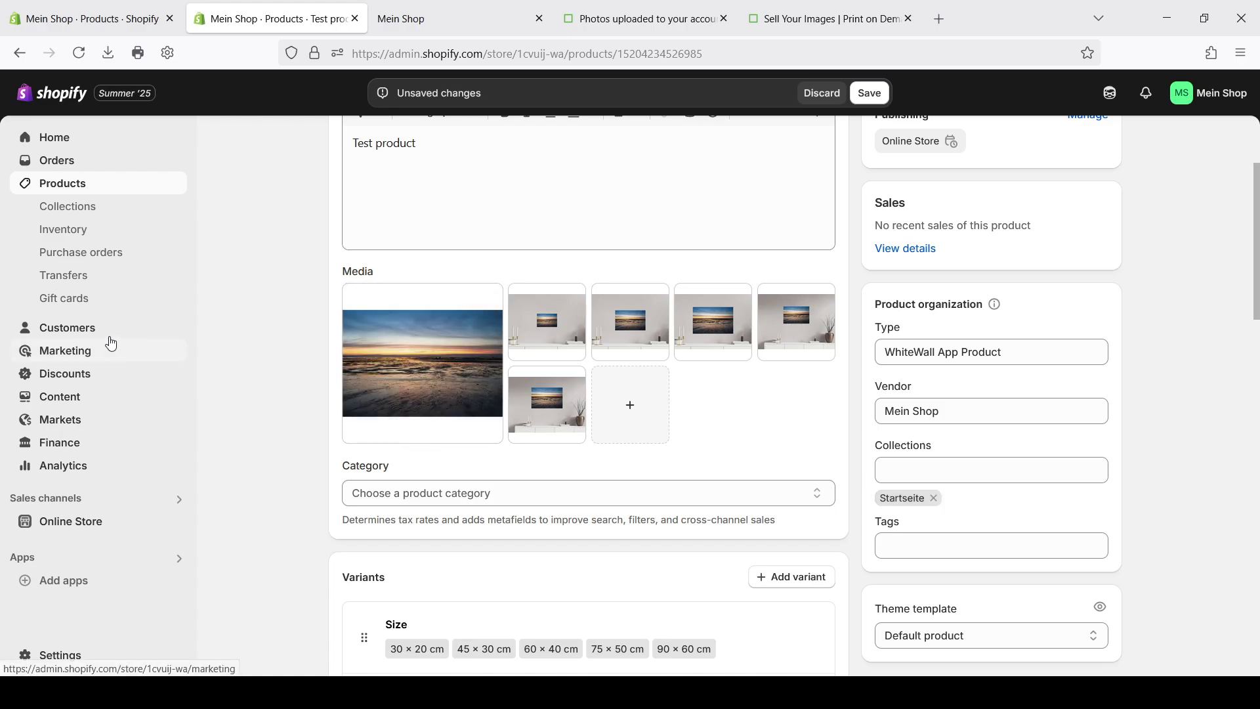
Step: Check the live Test product page and its full-screen photo, then return to the admin product
{"action": "left_click", "coordinate": [437, 25]}
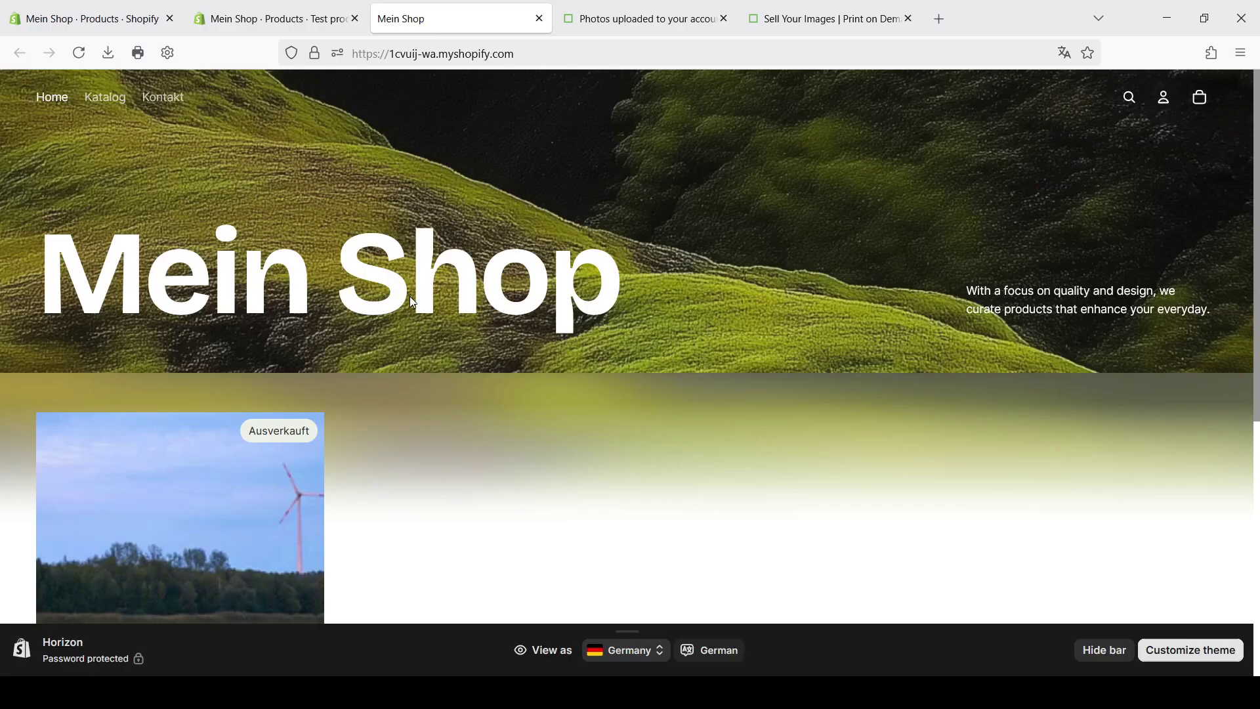
{"action": "scroll", "coordinate": [600, 290], "scroll_direction": "down", "scroll_amount": 4}
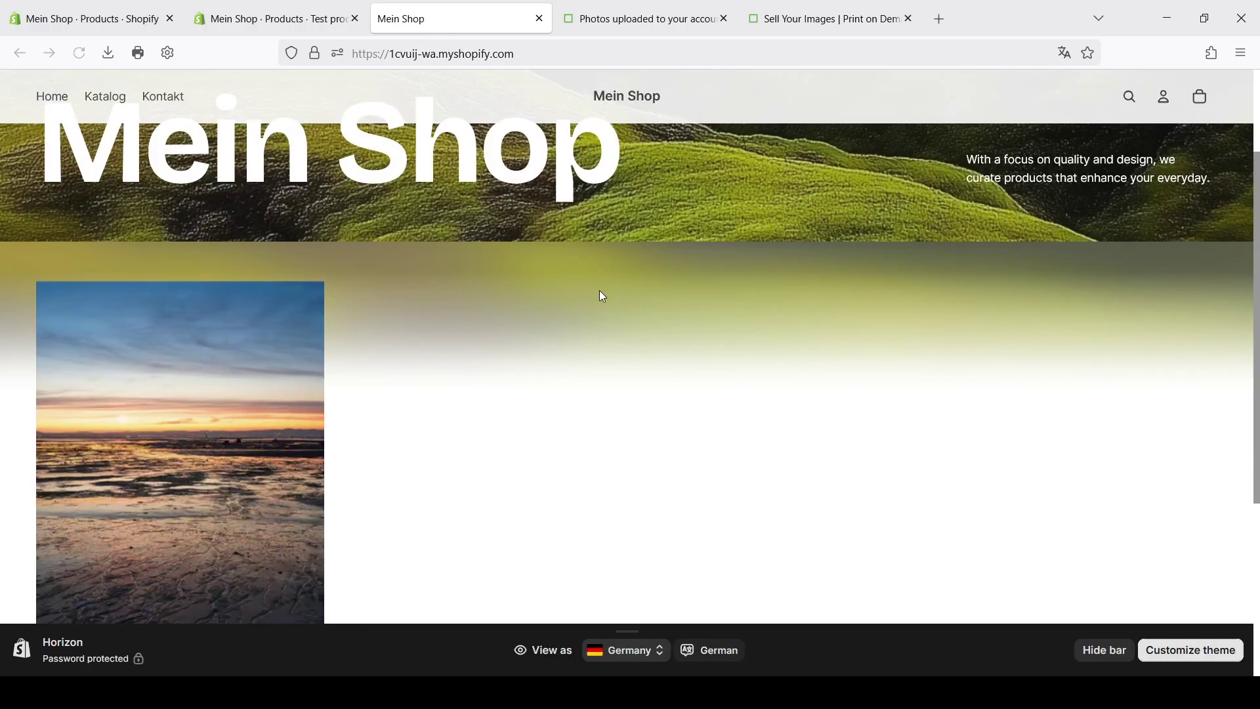
{"action": "left_click", "coordinate": [256, 390]}
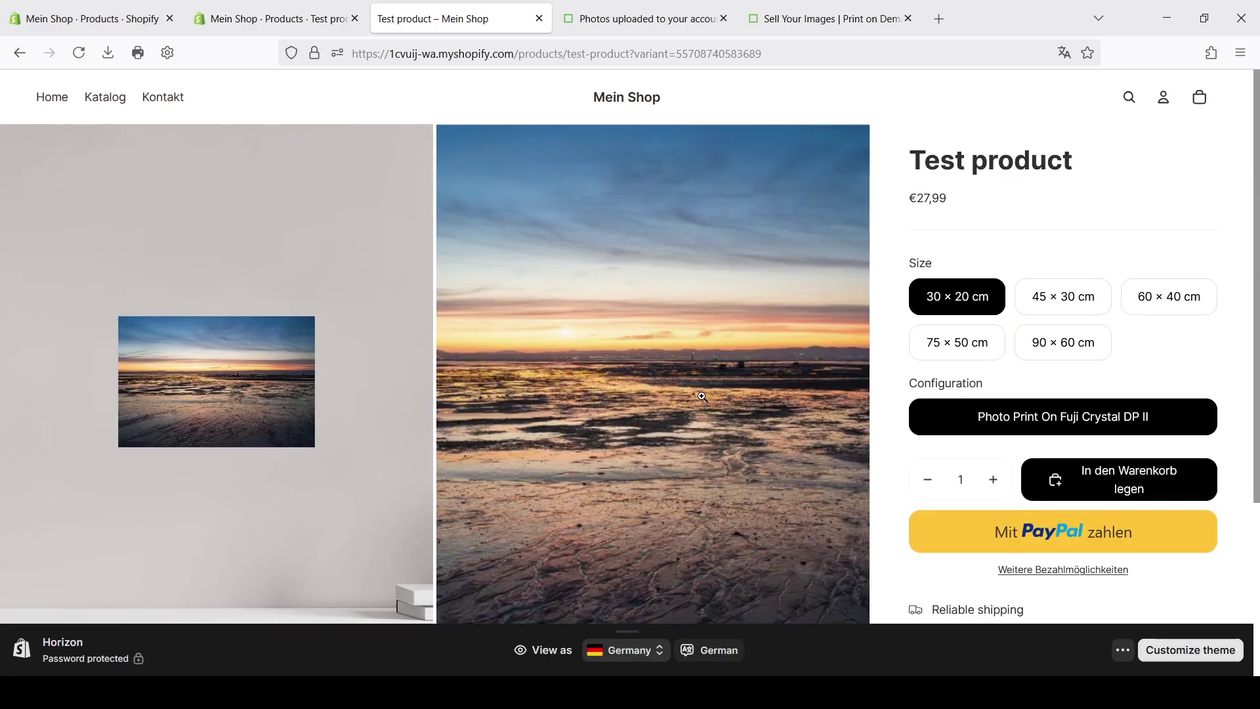
{"action": "left_click", "coordinate": [702, 396]}
{"action": "scroll", "coordinate": [702, 396], "scroll_direction": "down", "scroll_amount": 3}
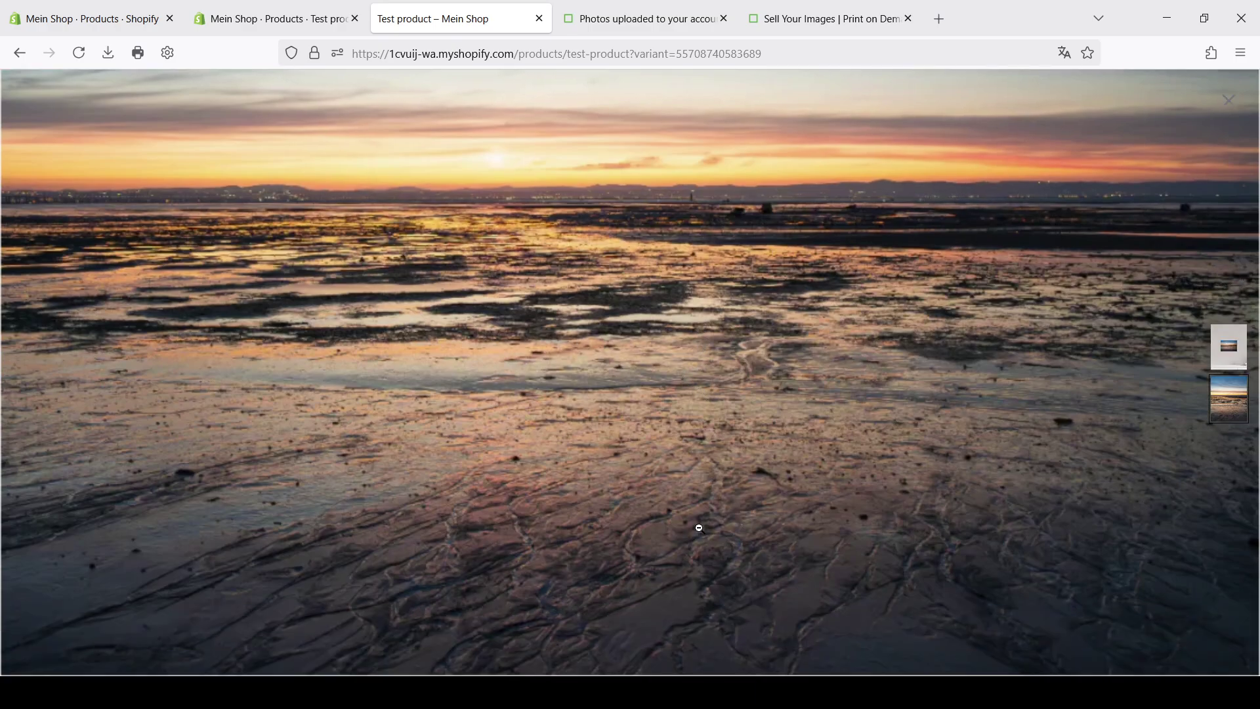
{"action": "left_click", "coordinate": [663, 467]}
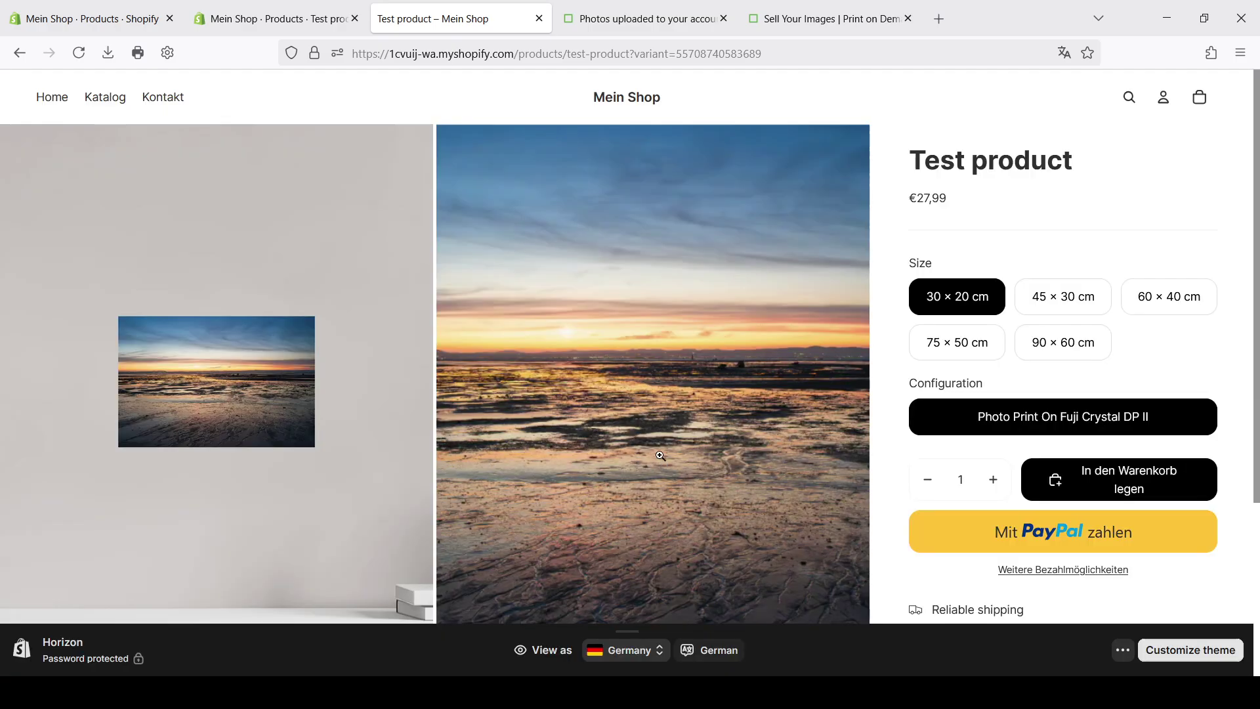
{"action": "left_click", "coordinate": [231, 23]}
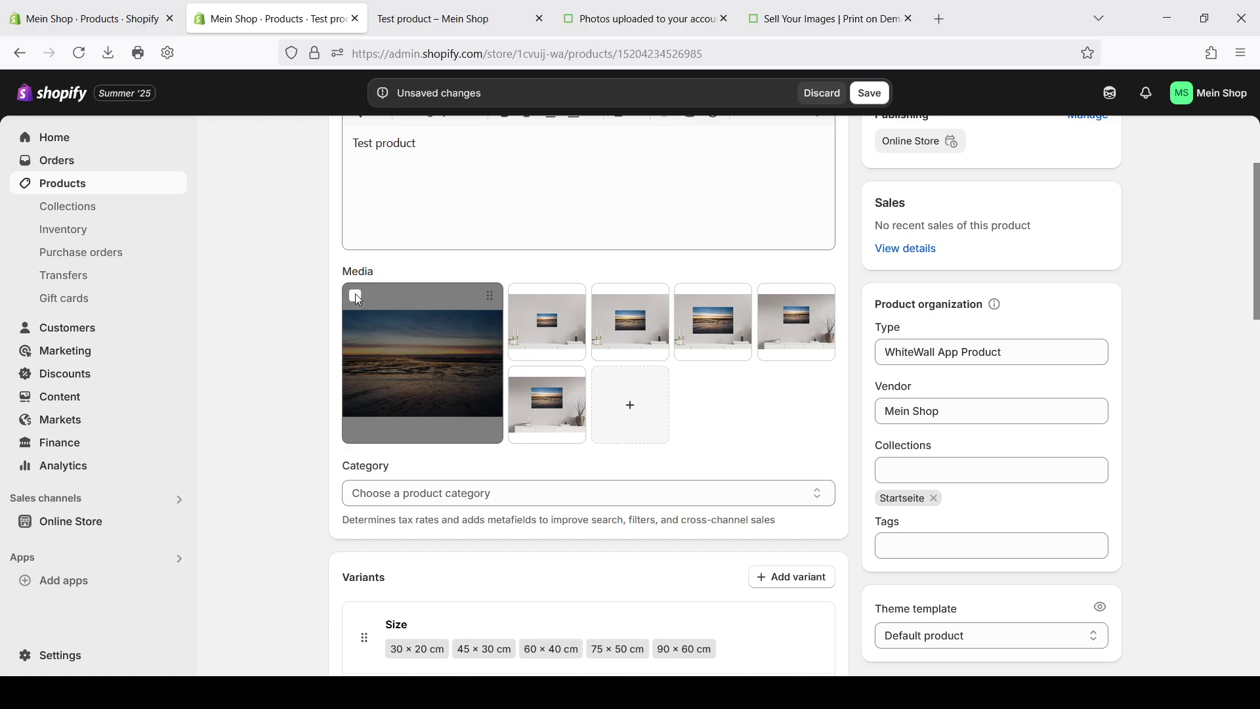
Step: Replace the main image with the DSC_2175 sunset photo and drag it into the first media slot
{"action": "left_click", "coordinate": [355, 295]}
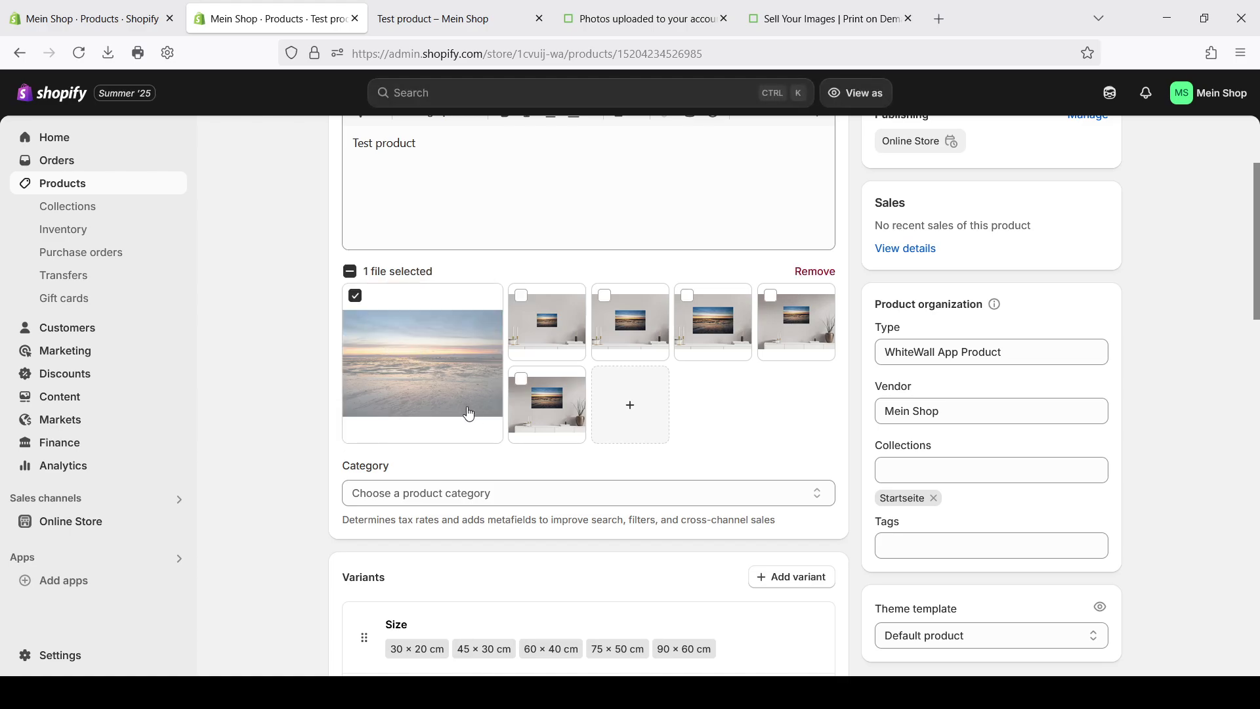
{"action": "left_click", "coordinate": [814, 271]}
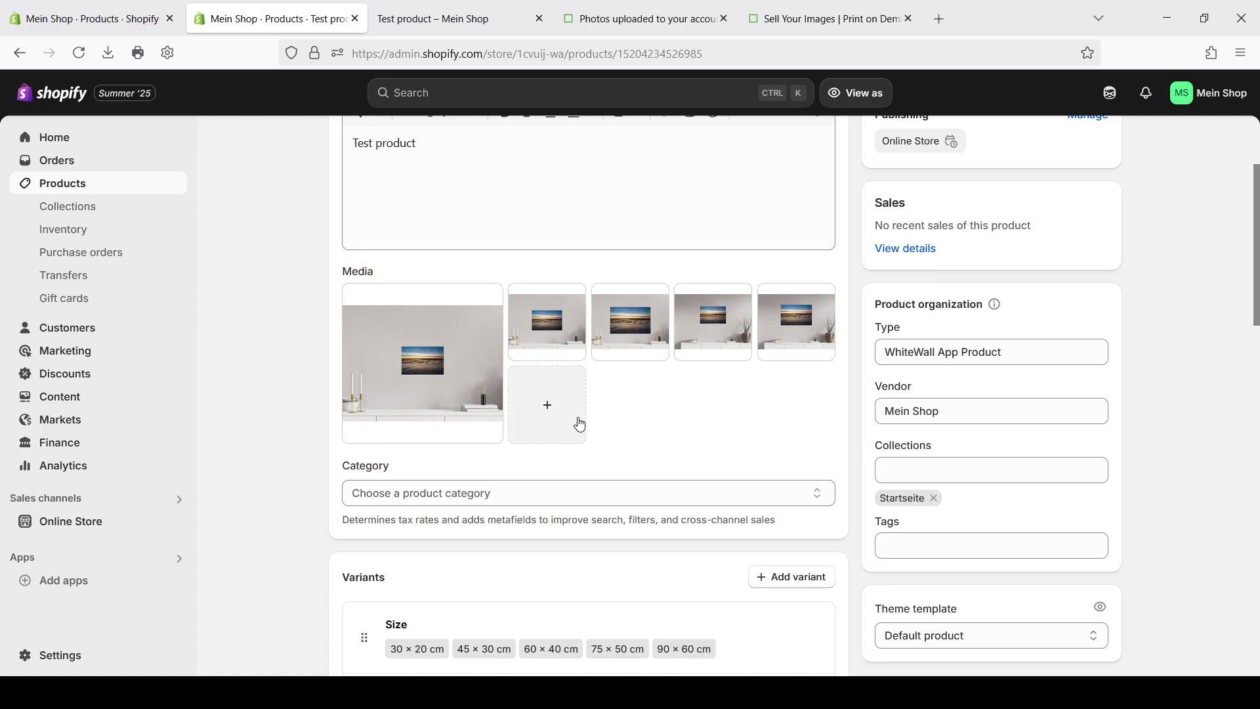
{"action": "left_click", "coordinate": [577, 416]}
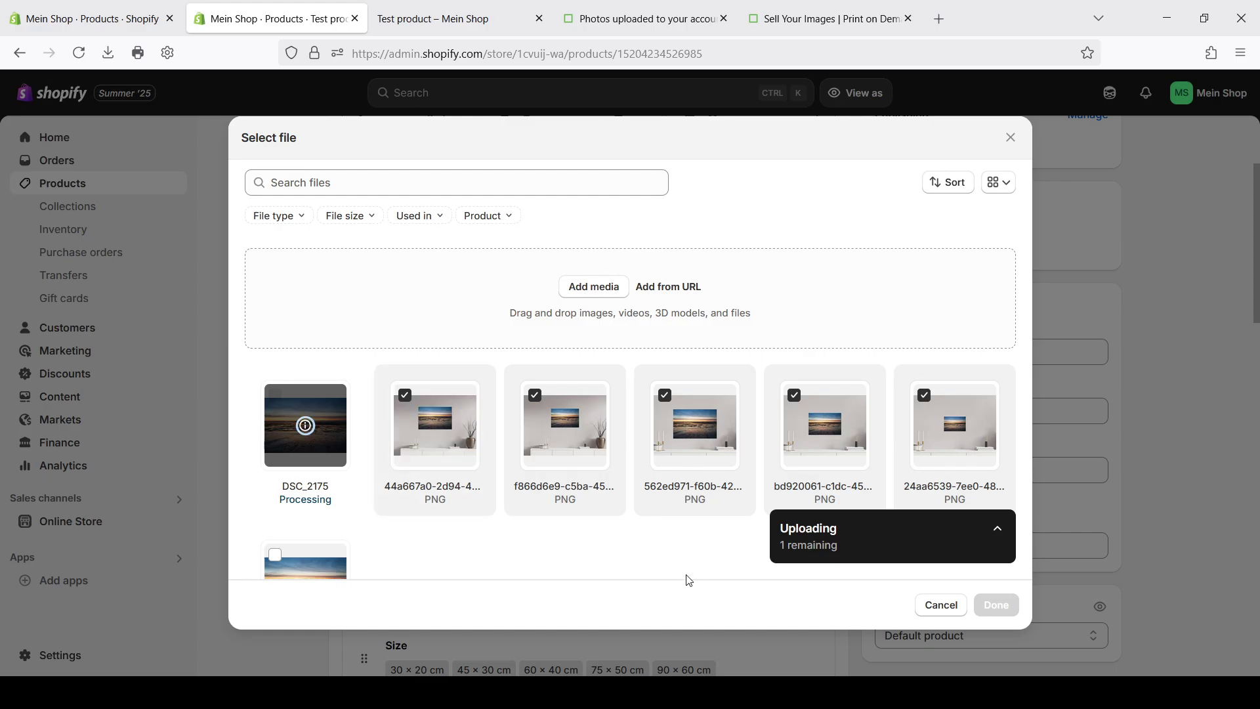
{"action": "left_click", "coordinate": [1001, 613]}
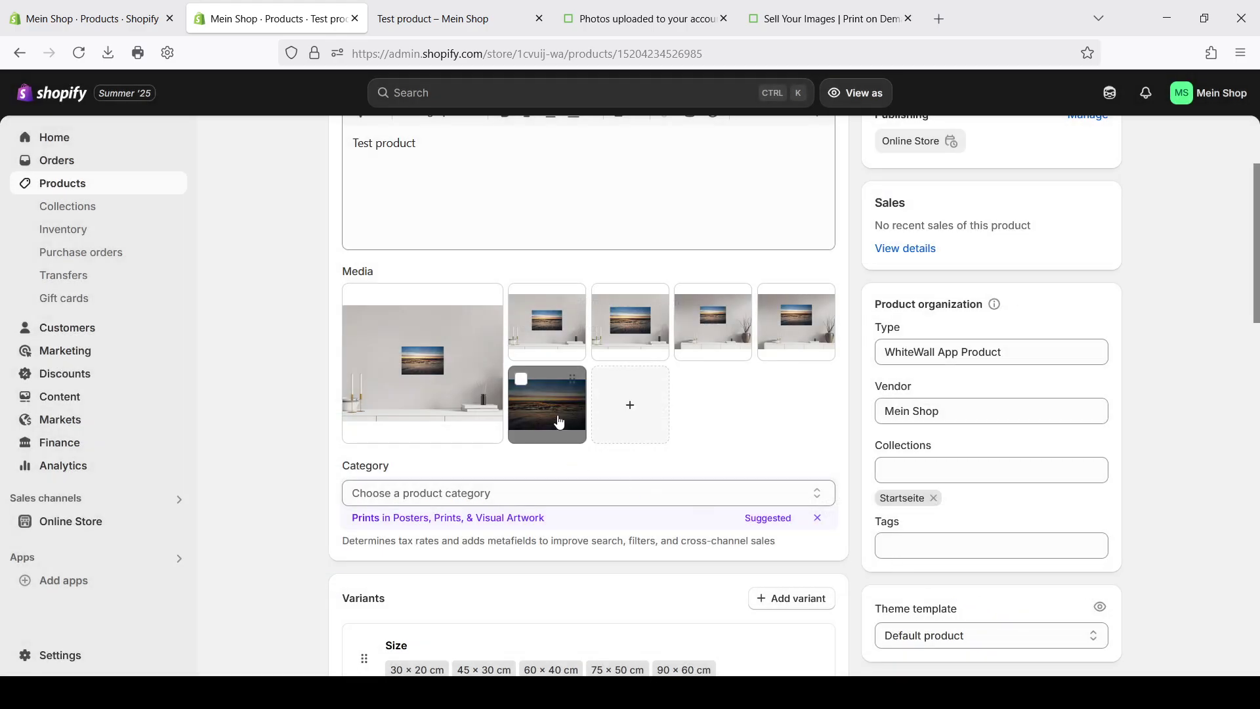
{"action": "left_click_drag", "start_coordinate": [559, 421], "coordinate": [419, 365]}
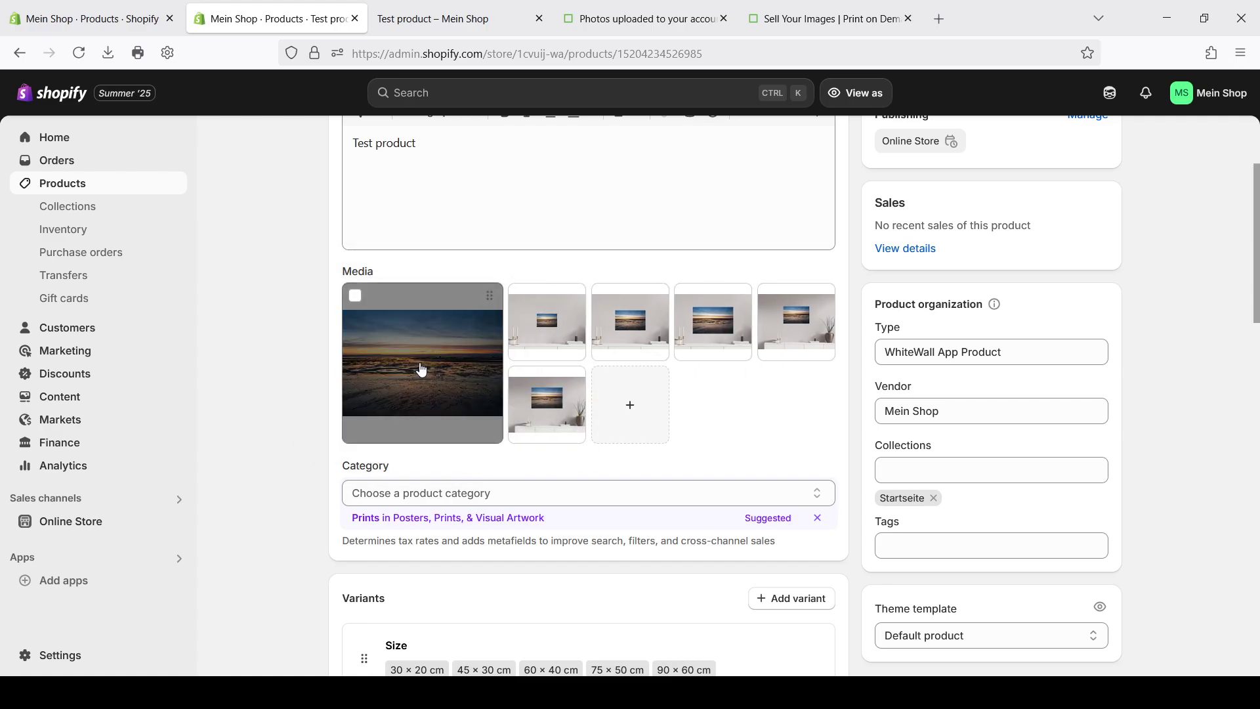
{"action": "scroll", "coordinate": [459, 380], "scroll_direction": "up", "scroll_amount": 3}
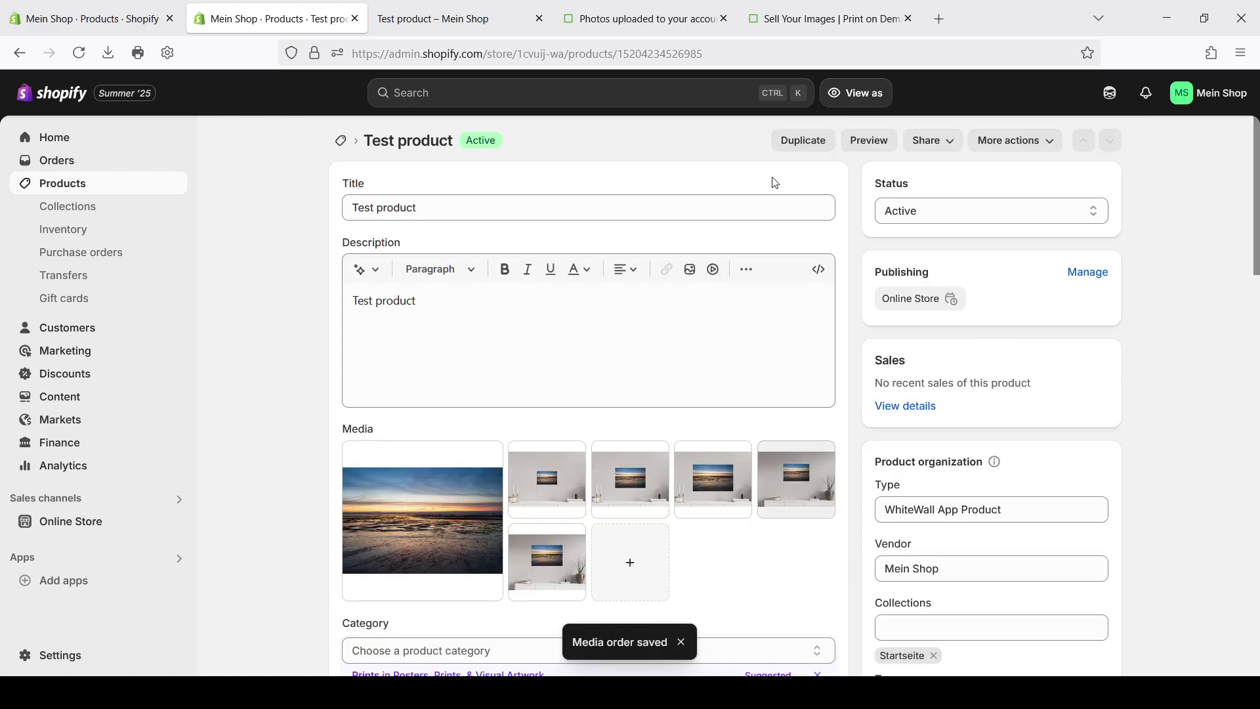
Step: View the sunset photo full-screen on the live Test product page, zooming in and back out
{"action": "left_click", "coordinate": [834, 95]}
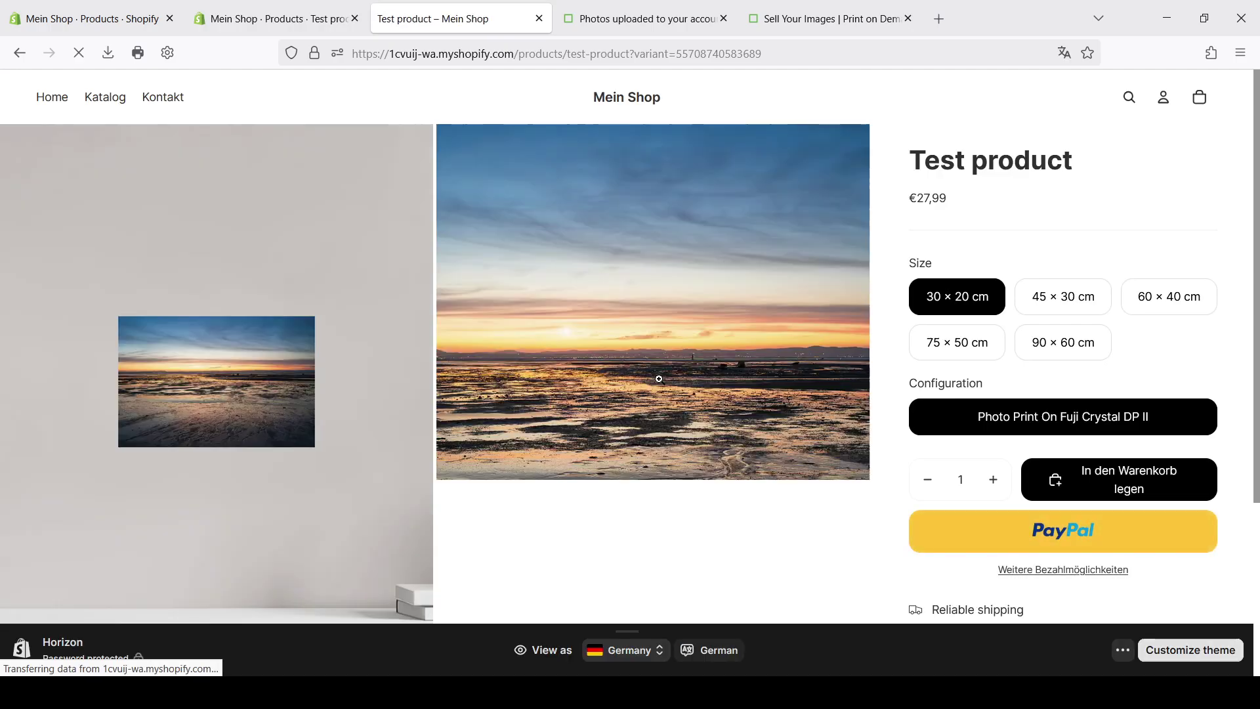
{"action": "left_click", "coordinate": [659, 379]}
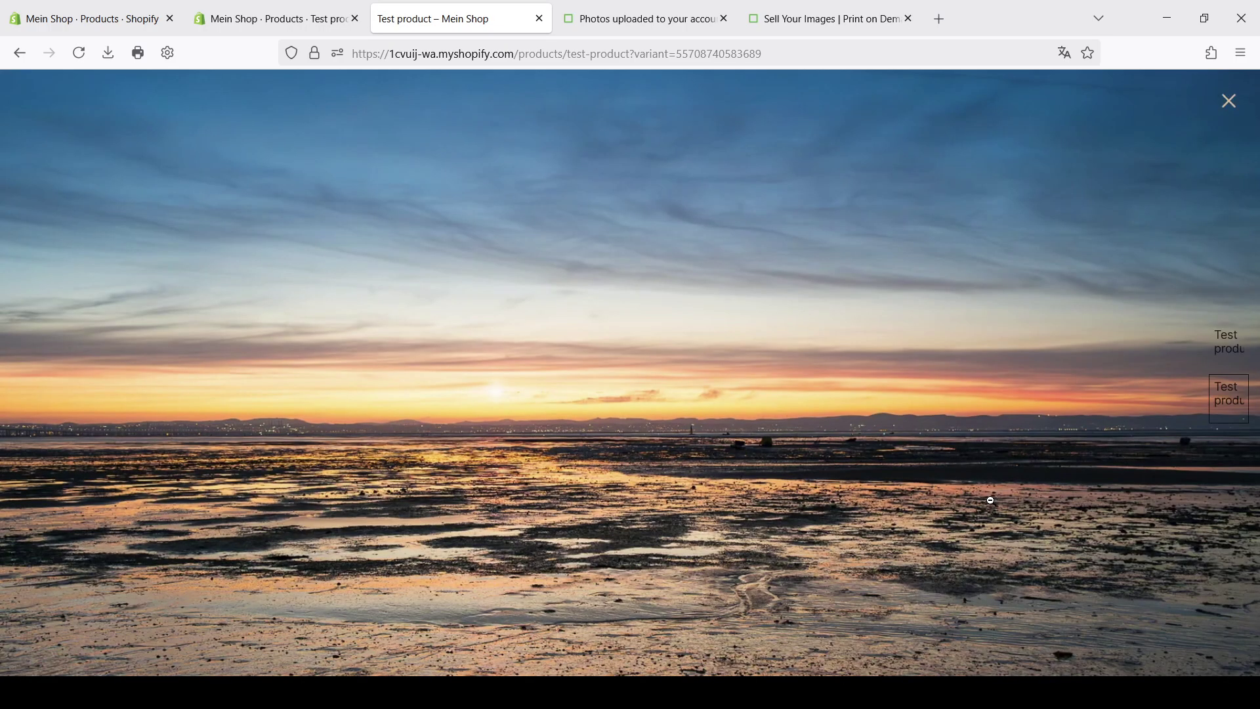
{"action": "left_click", "coordinate": [817, 333]}
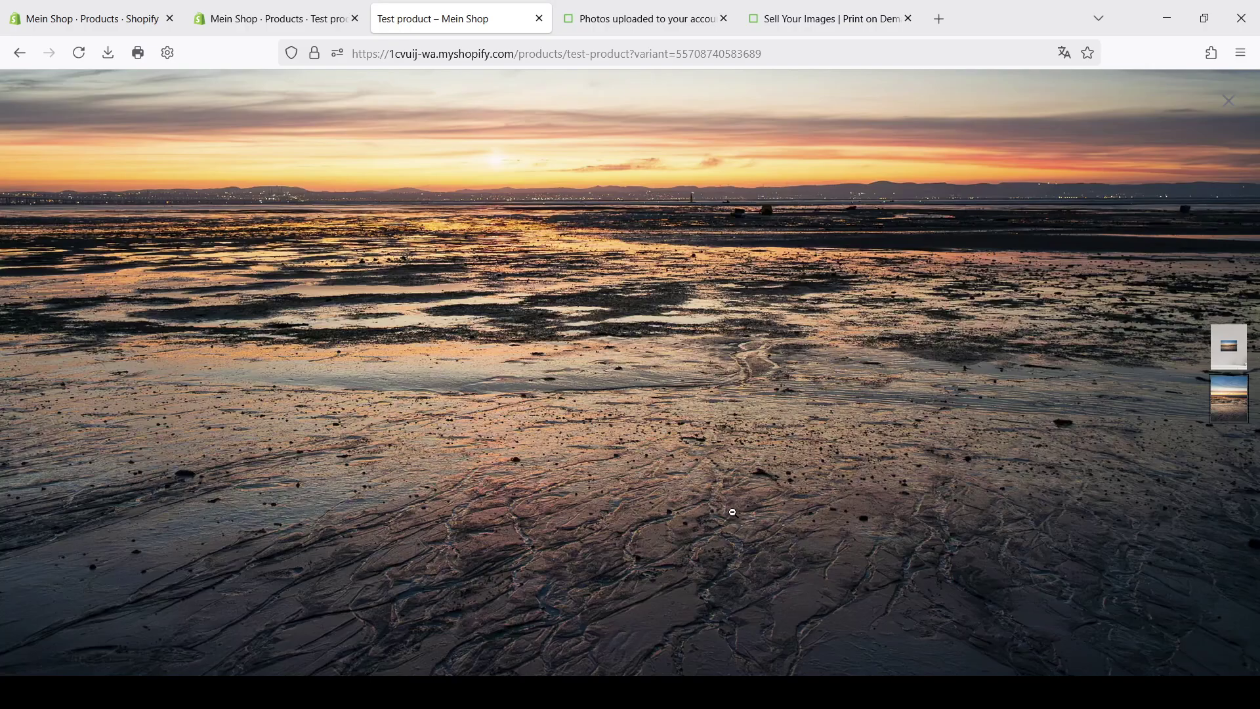
{"action": "left_click", "coordinate": [735, 508]}
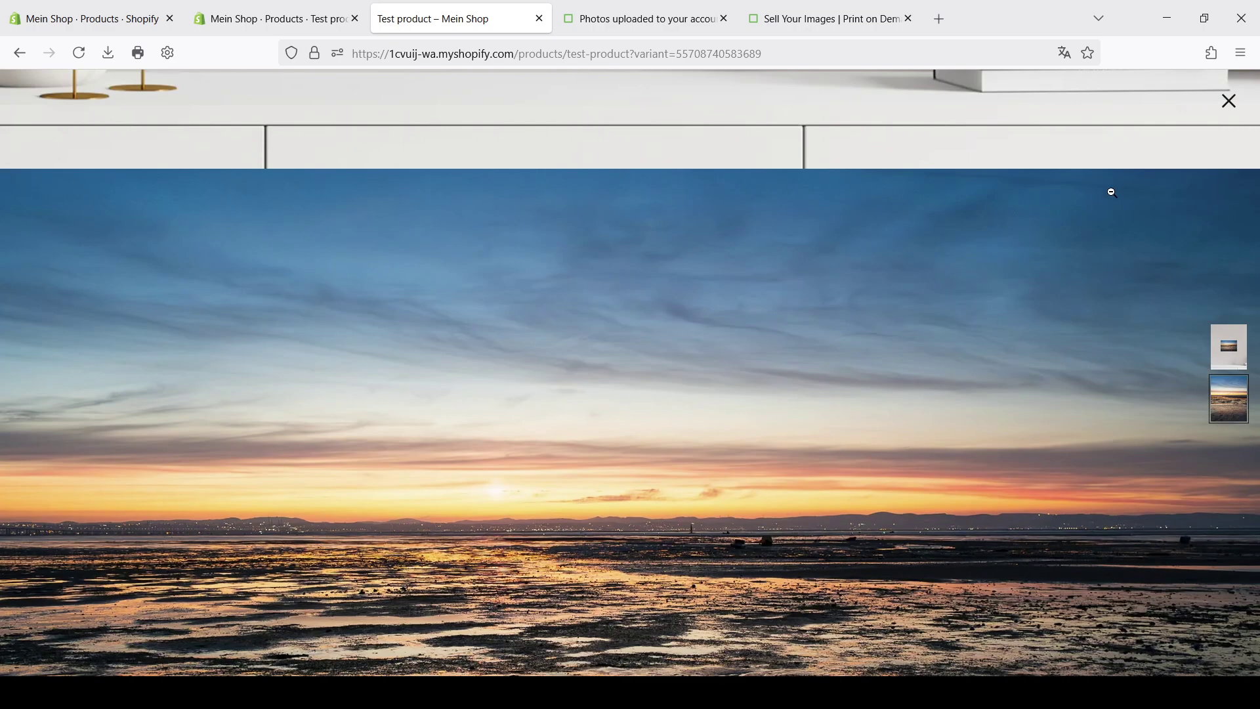
{"action": "left_click", "coordinate": [1229, 103]}
{"action": "scroll", "coordinate": [670, 315], "scroll_direction": "down", "scroll_amount": 5}
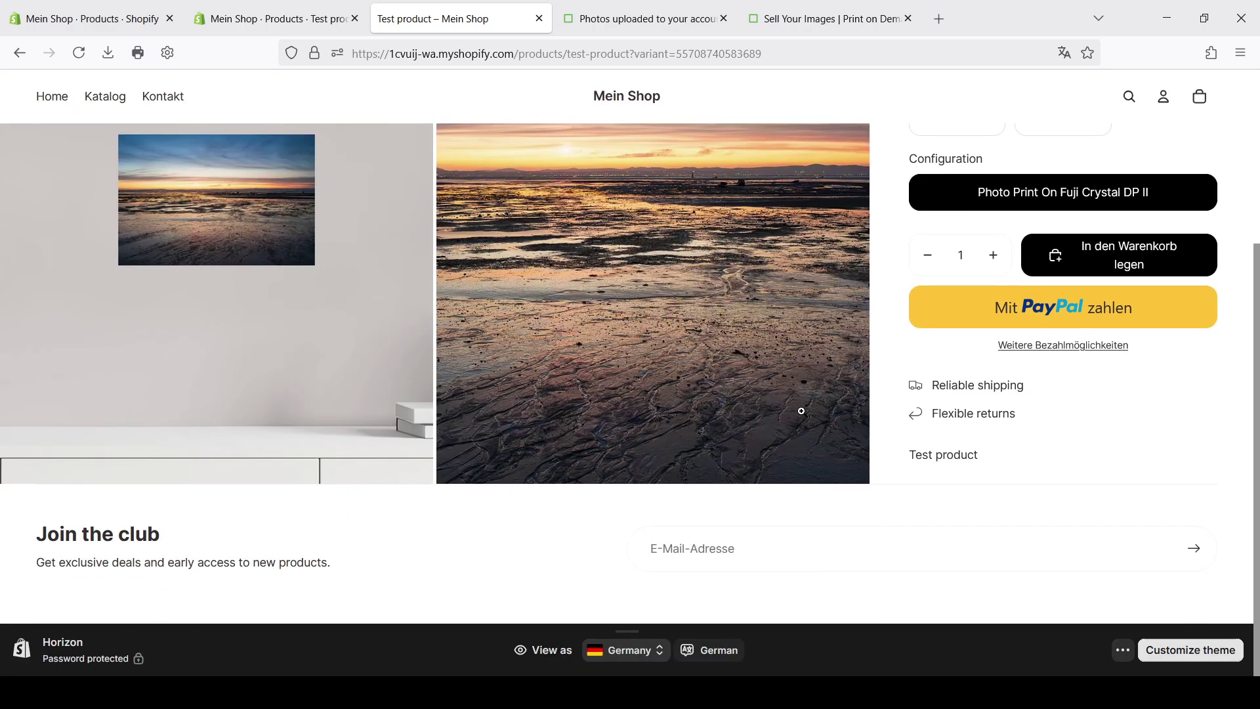
{"action": "scroll", "coordinate": [802, 410], "scroll_direction": "up", "scroll_amount": 4}
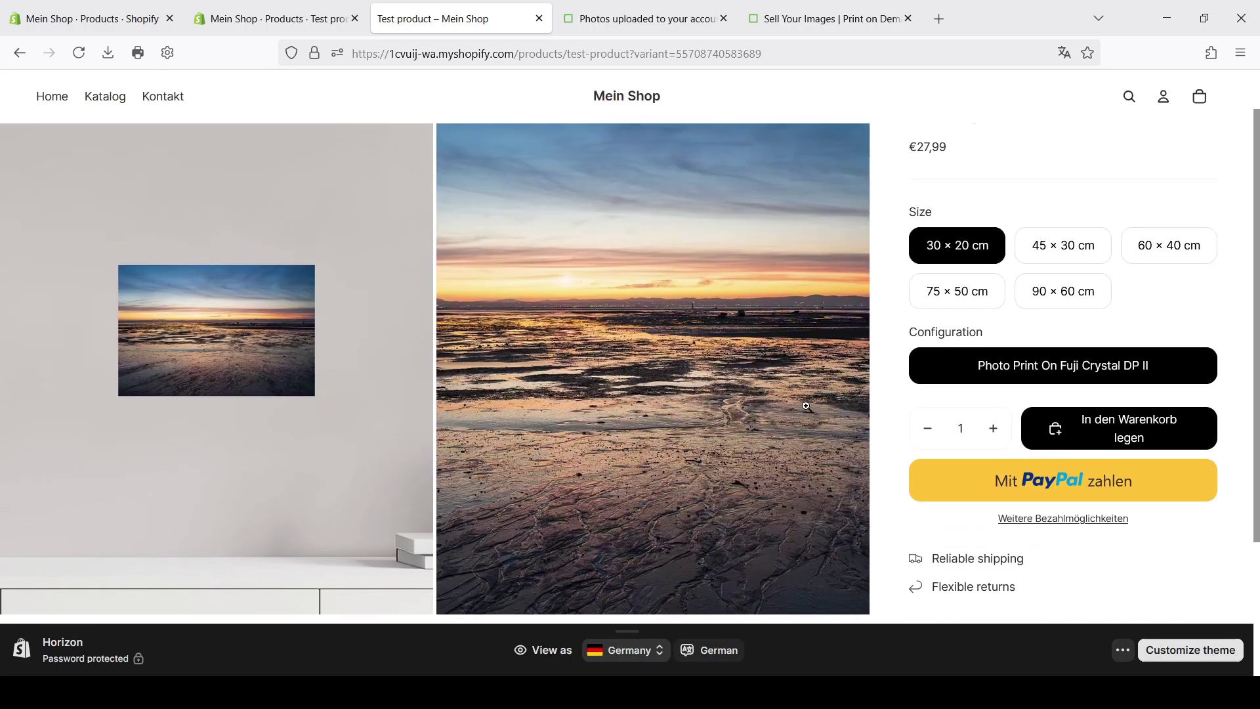
Step: Pin the WhiteWall app to the admin navigation and open its Products list showing Test product
{"action": "left_click", "coordinate": [280, 19]}
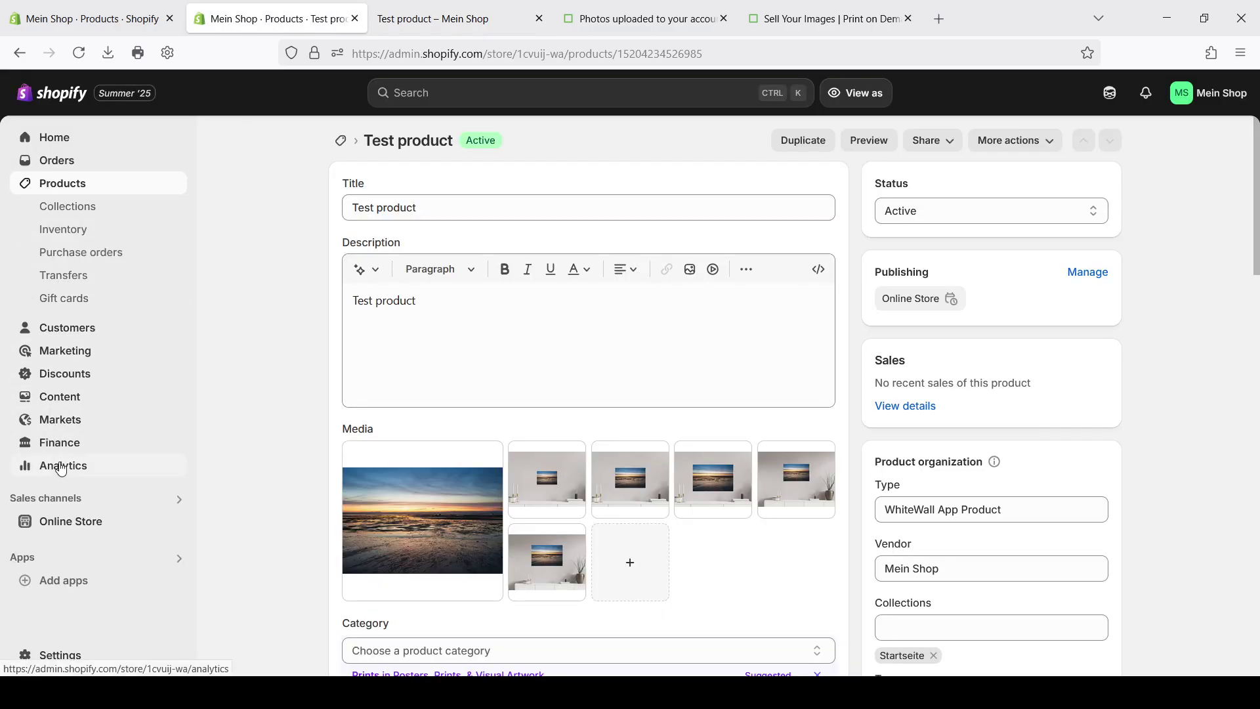
{"action": "left_click", "coordinate": [132, 583]}
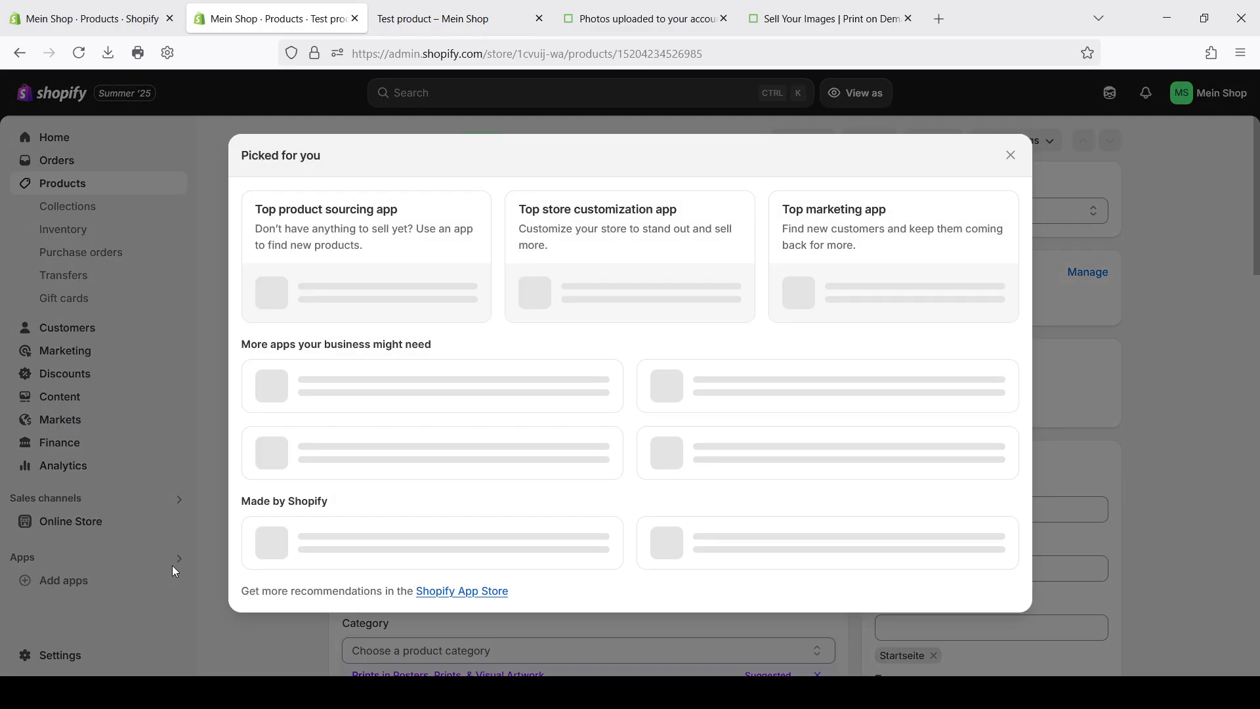
{"action": "left_click", "coordinate": [176, 557]}
{"action": "left_click", "coordinate": [176, 559]}
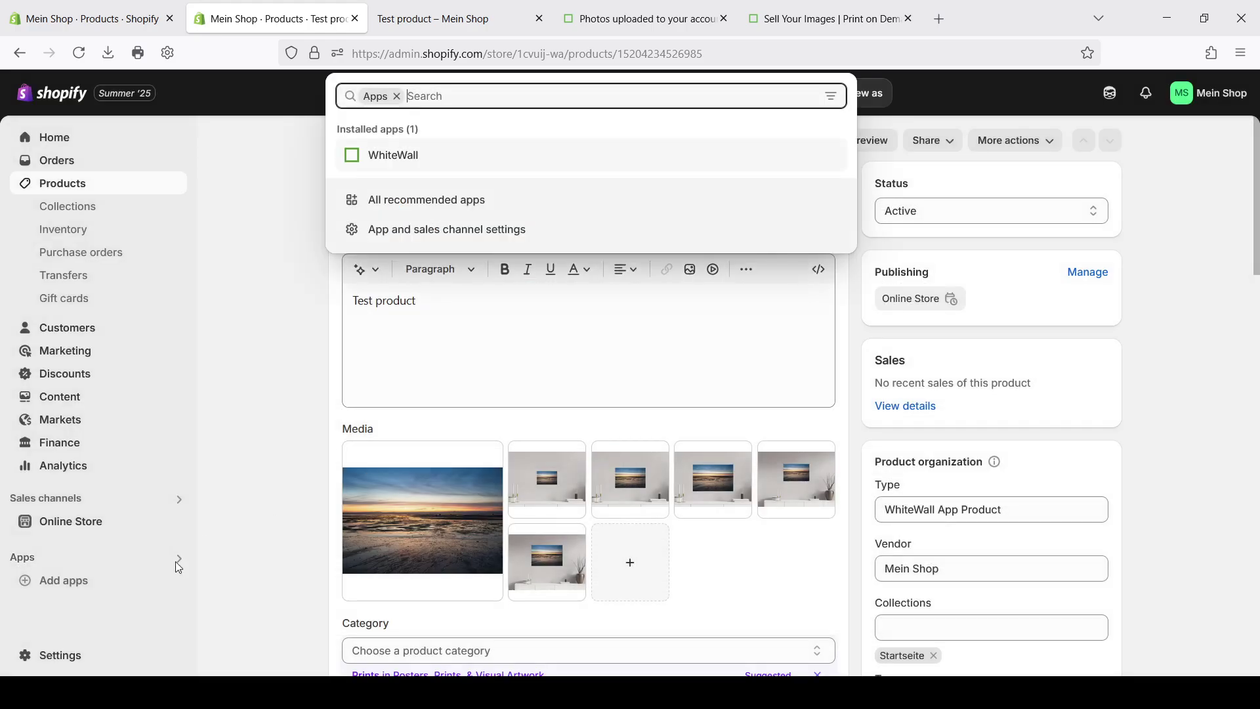
{"action": "left_click", "coordinate": [695, 158]}
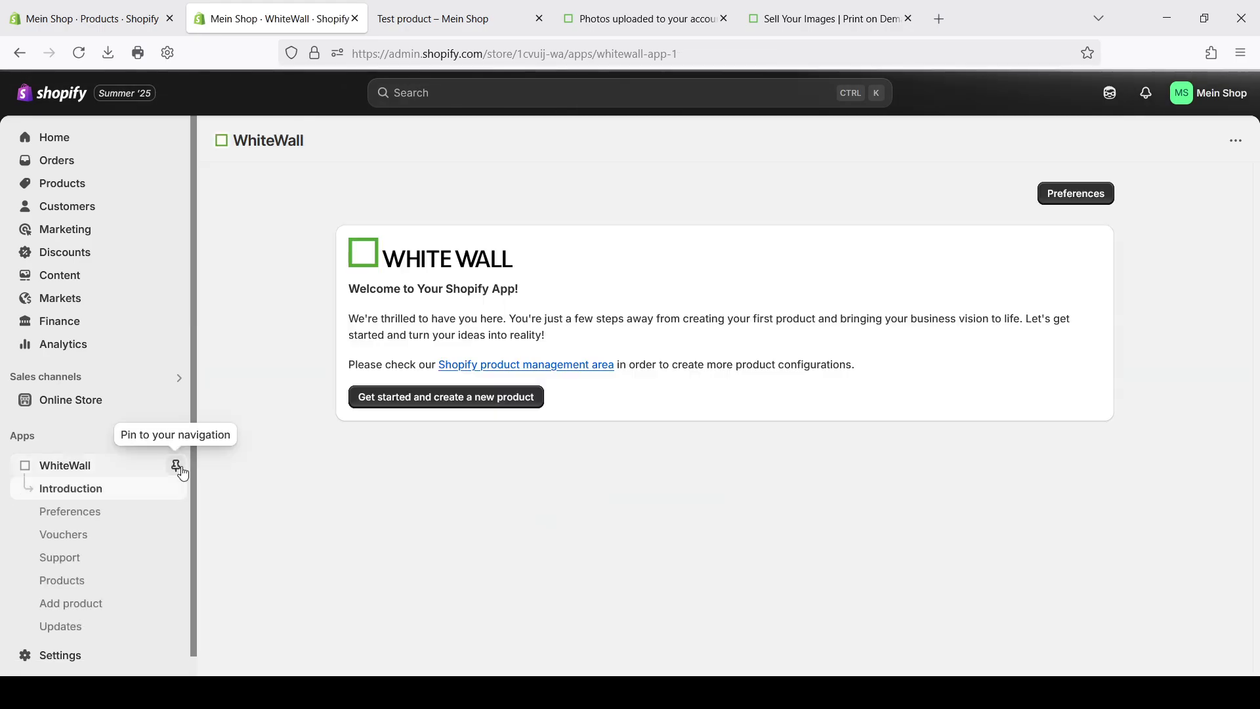
{"action": "left_click", "coordinate": [176, 466]}
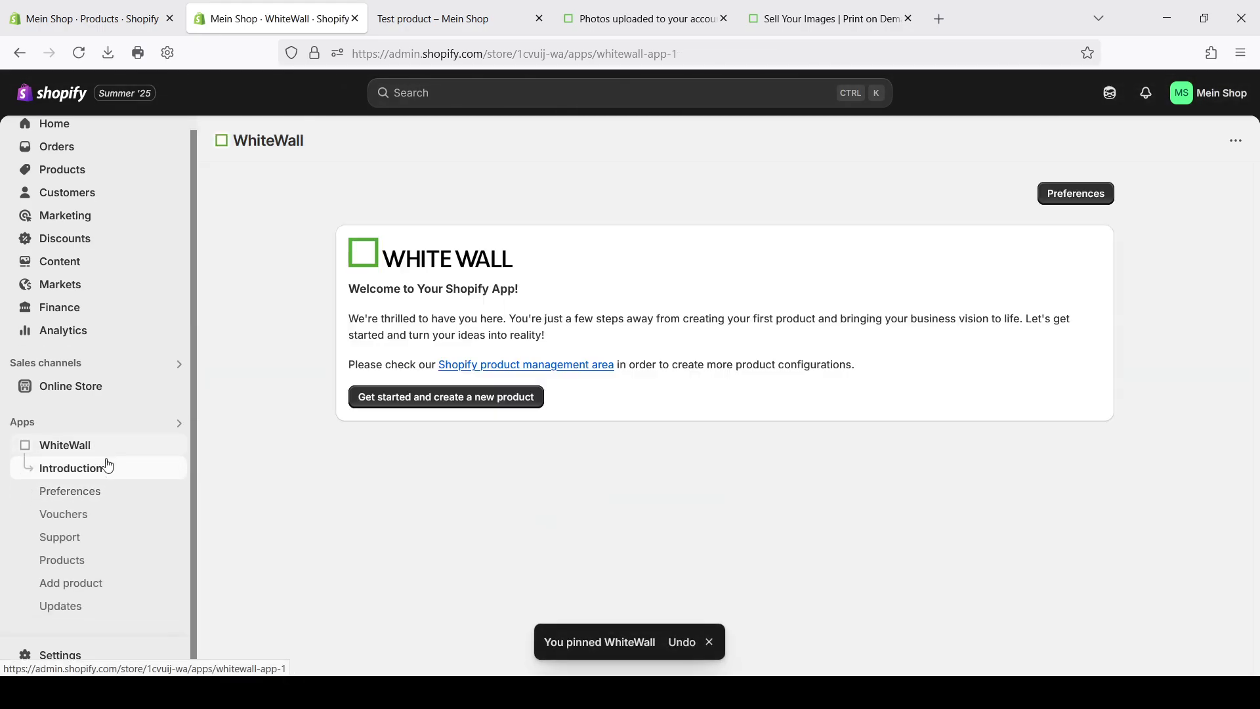
{"action": "left_click", "coordinate": [105, 562]}
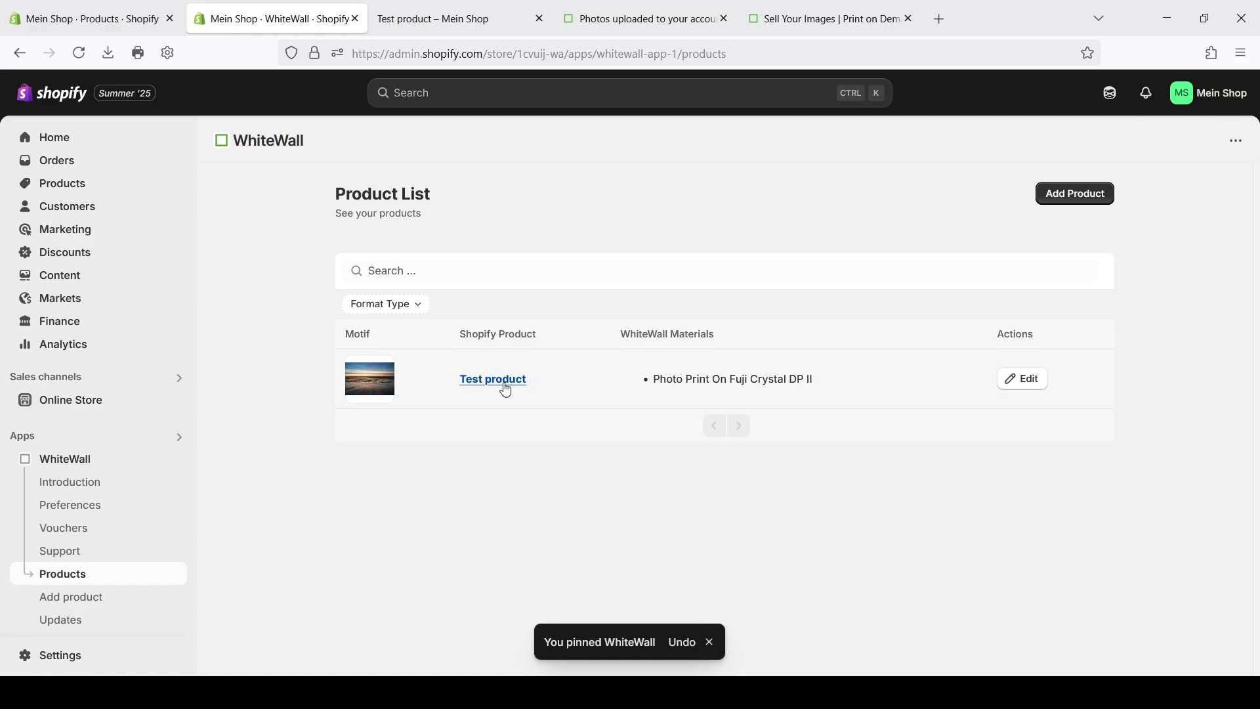
Step: Open Shopify product management in the WhiteWall account and start a new product configuration
{"action": "left_click", "coordinate": [768, 21]}
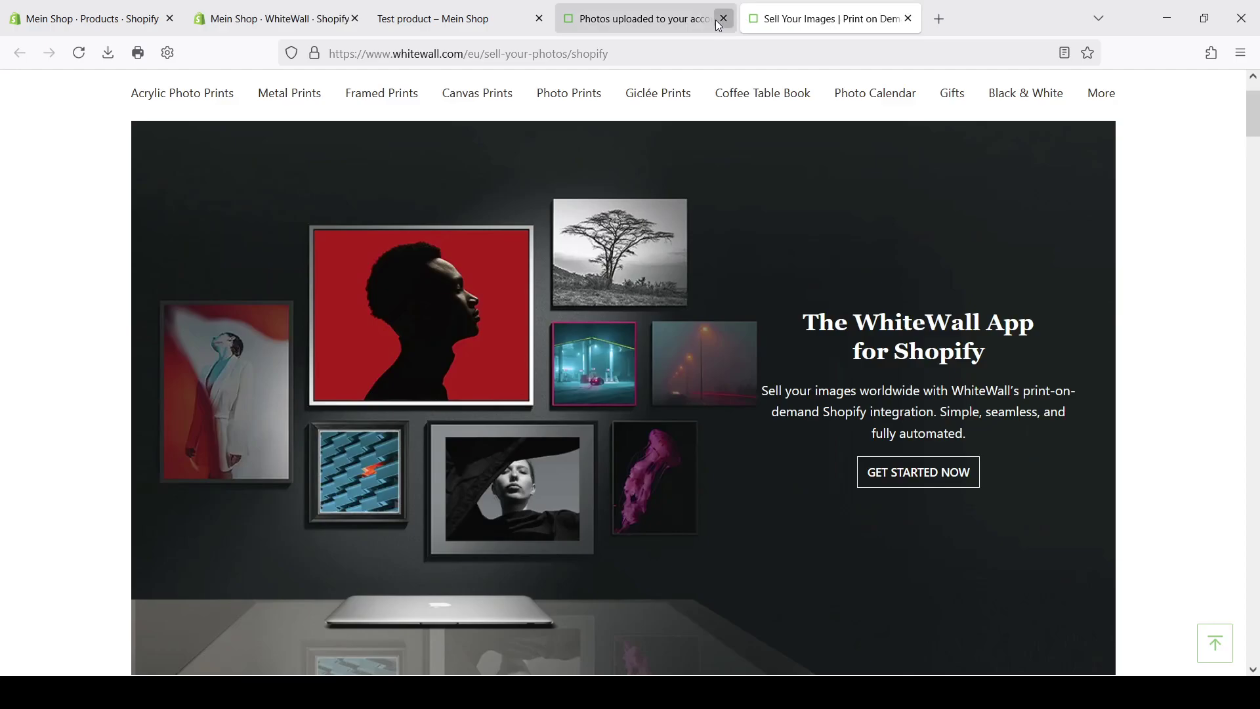
{"action": "left_click", "coordinate": [682, 18]}
{"action": "mouse_move", "coordinate": [310, 223]}
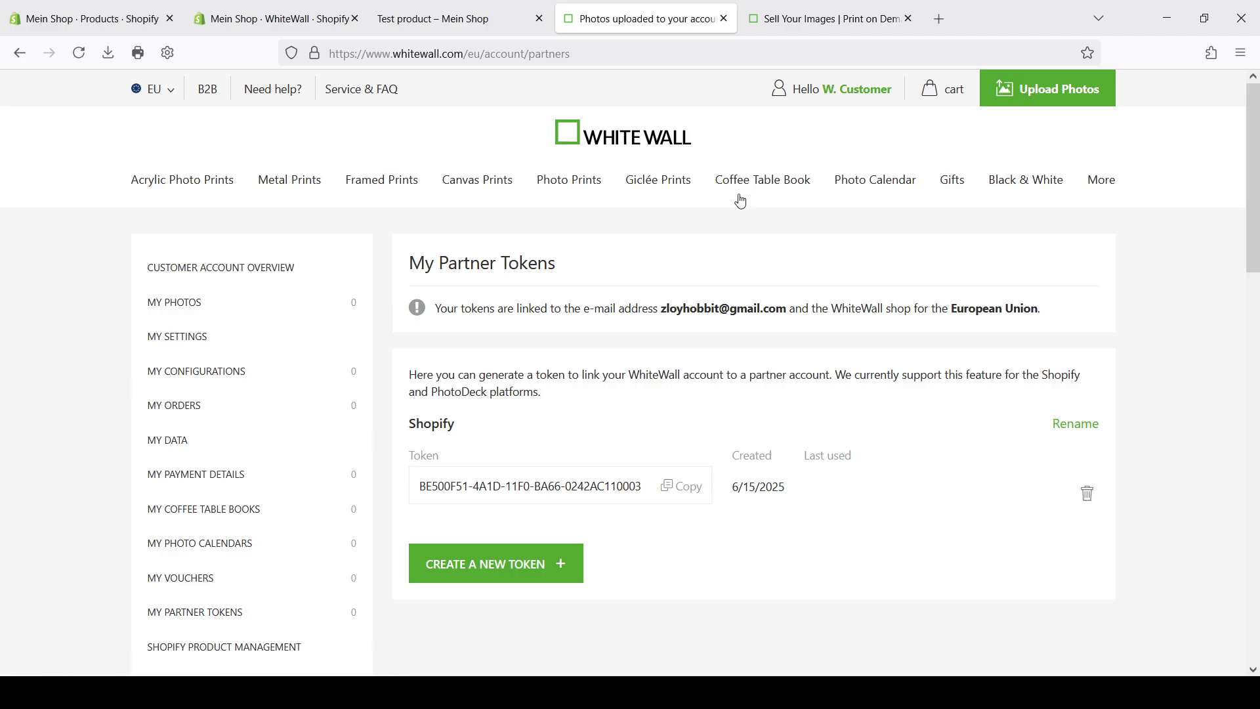
{"action": "scroll", "coordinate": [749, 193], "scroll_direction": "down", "scroll_amount": 3}
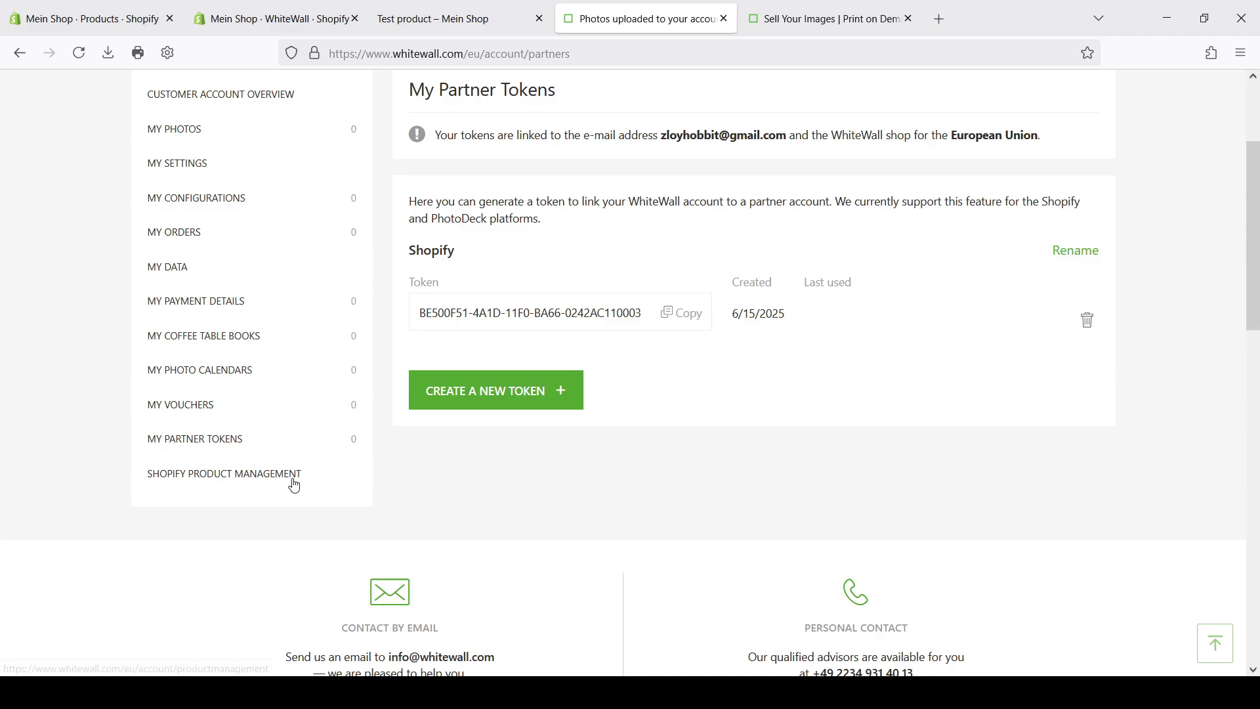
{"action": "left_click", "coordinate": [266, 474]}
{"action": "scroll", "coordinate": [880, 450], "scroll_direction": "down", "scroll_amount": 7}
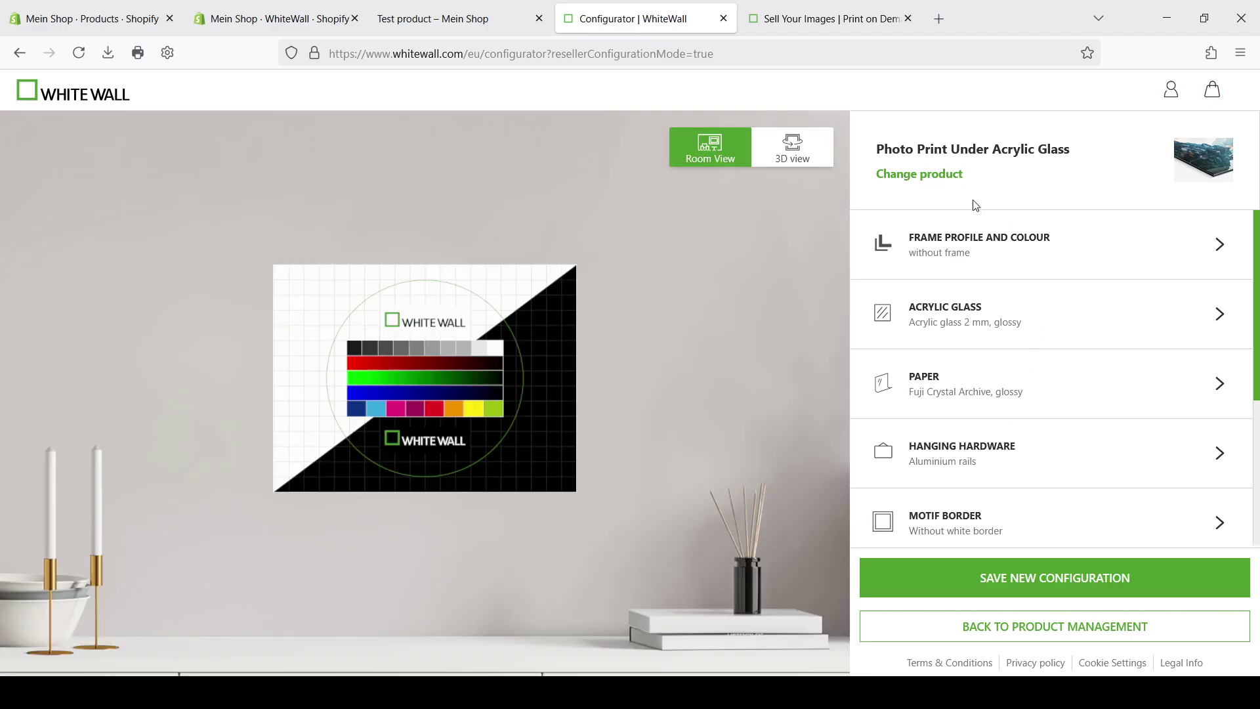
Step: Browse the Giclée prints and gifts categories, then choose Floater Frame under Framed Prints
{"action": "left_click", "coordinate": [928, 174]}
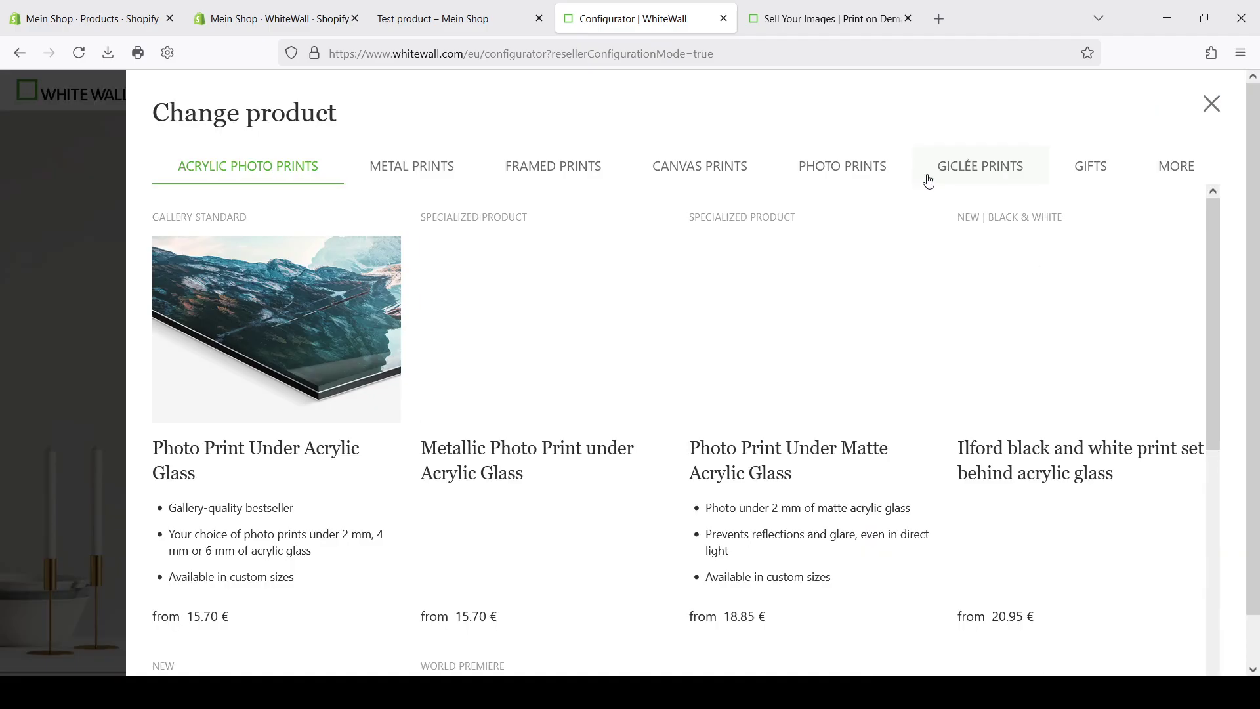
{"action": "scroll", "coordinate": [733, 325], "scroll_direction": "down", "scroll_amount": 3}
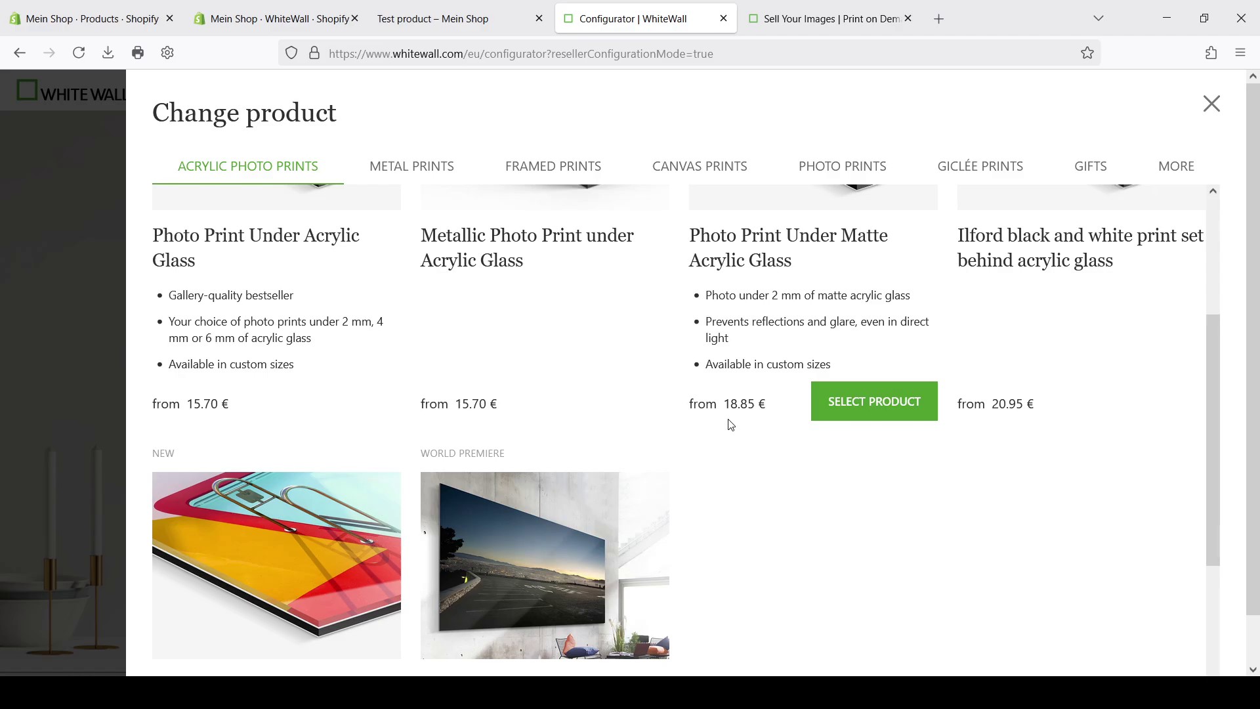
{"action": "scroll", "coordinate": [732, 425], "scroll_direction": "up", "scroll_amount": 3}
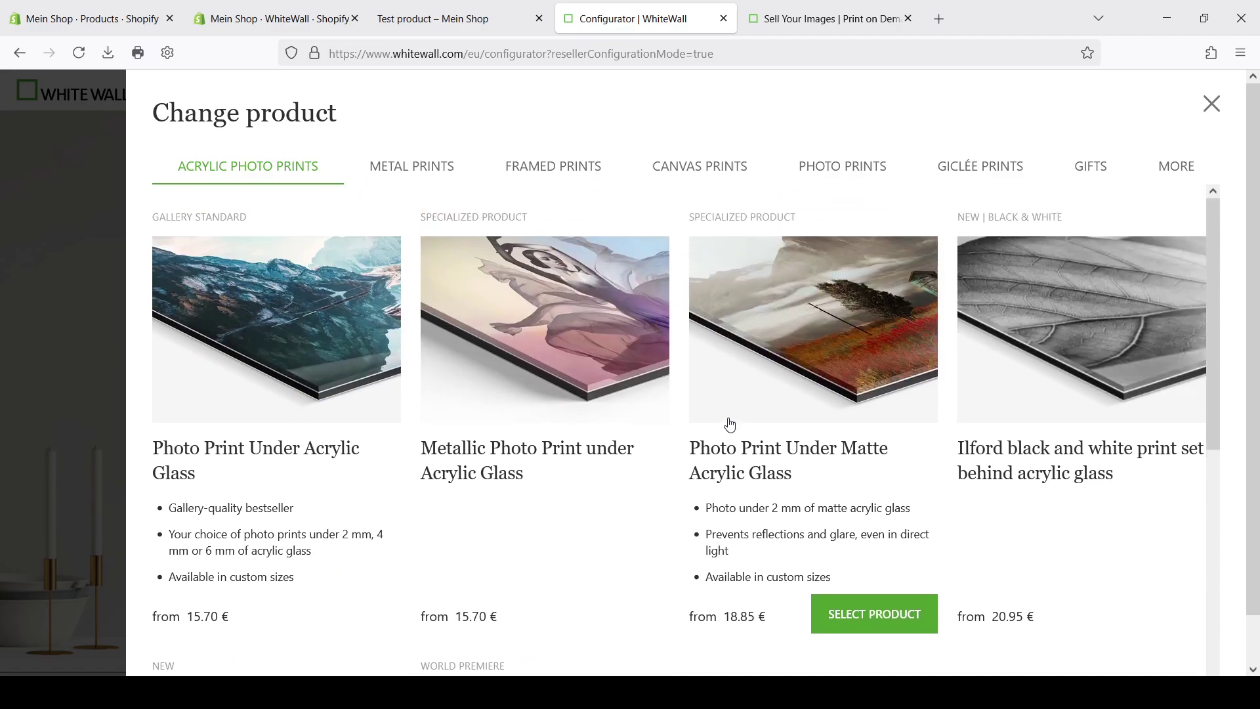
{"action": "left_click", "coordinate": [964, 168]}
{"action": "left_click", "coordinate": [1104, 164]}
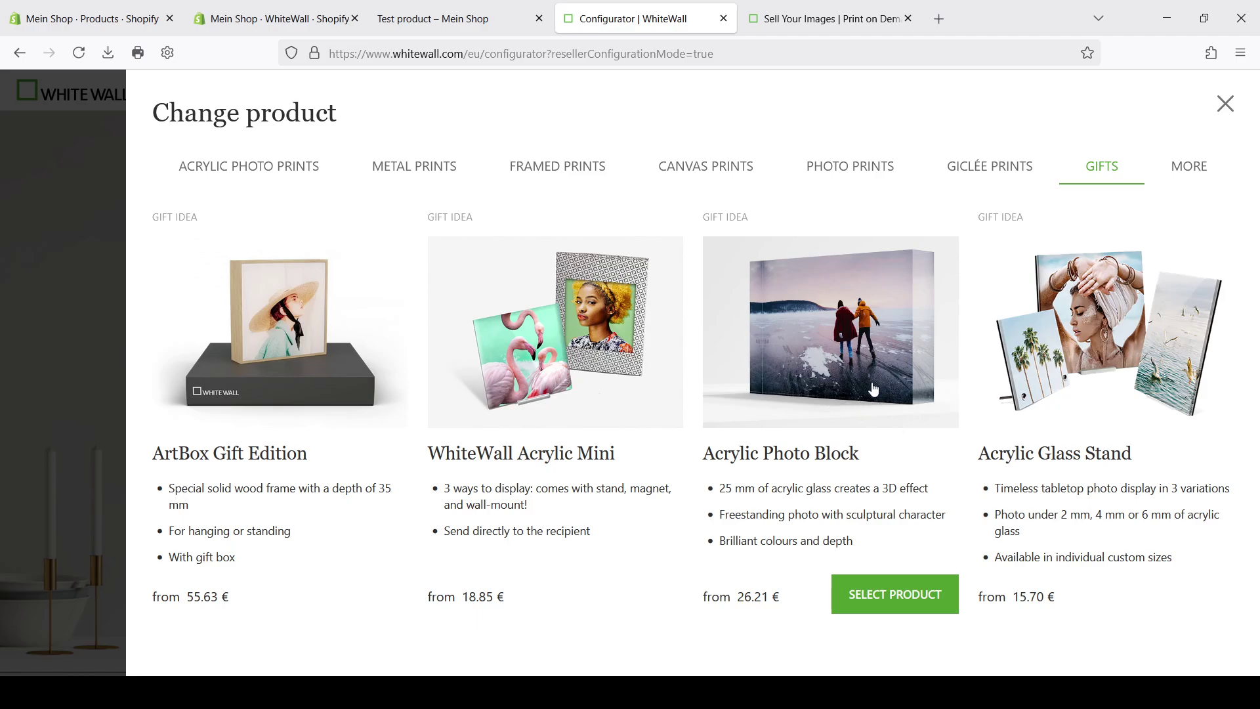
{"action": "left_click", "coordinate": [530, 176]}
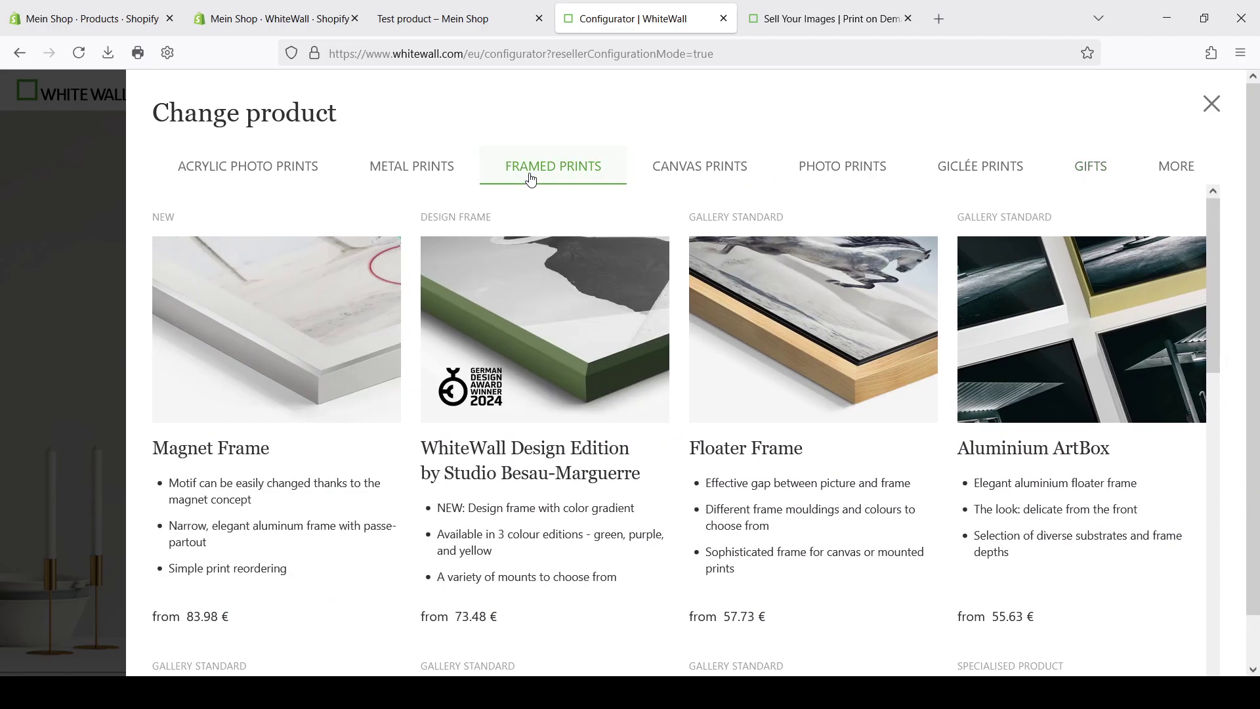
{"action": "left_click", "coordinate": [805, 352]}
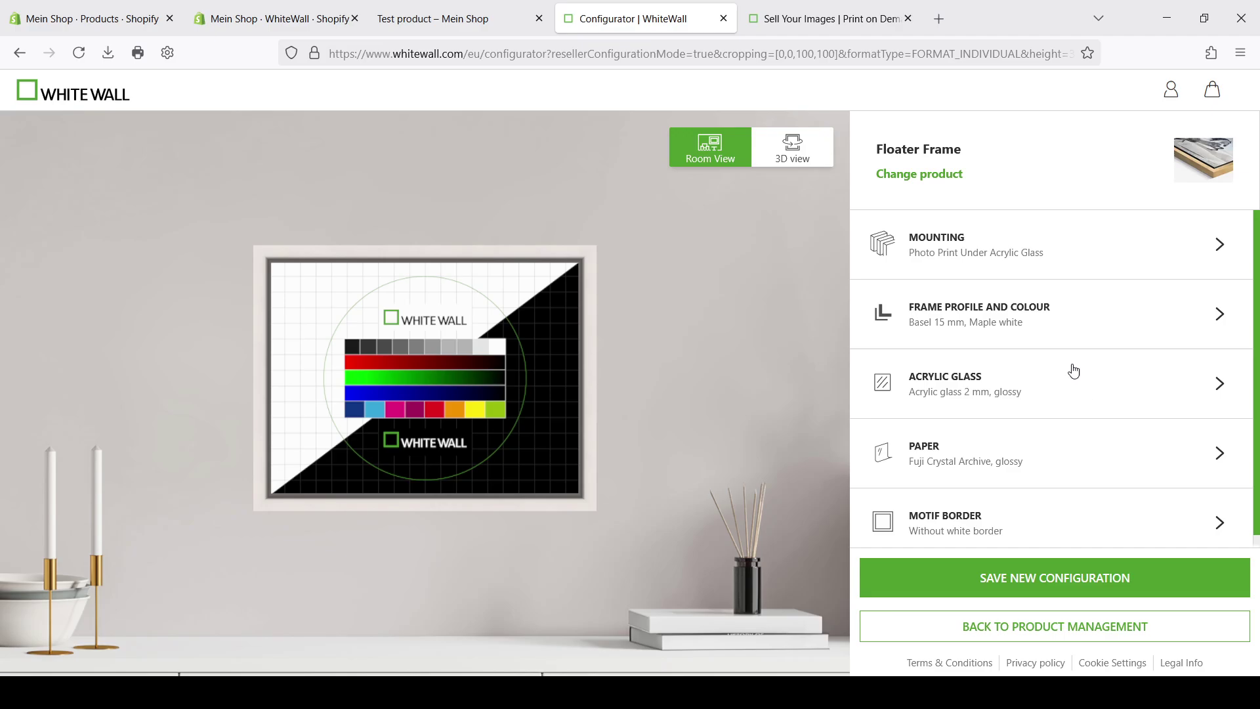
Step: Change the floater frame colour to Alder brown
{"action": "left_click", "coordinate": [1024, 328]}
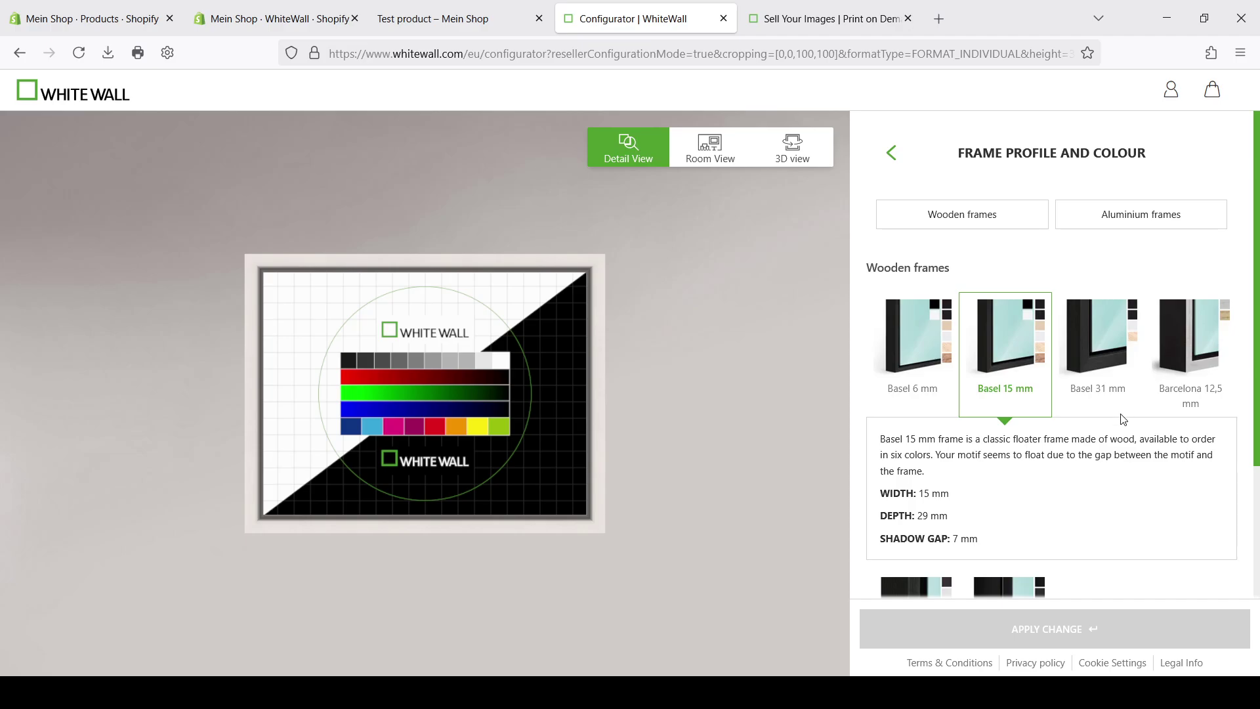
{"action": "scroll", "coordinate": [988, 456], "scroll_direction": "down", "scroll_amount": 3}
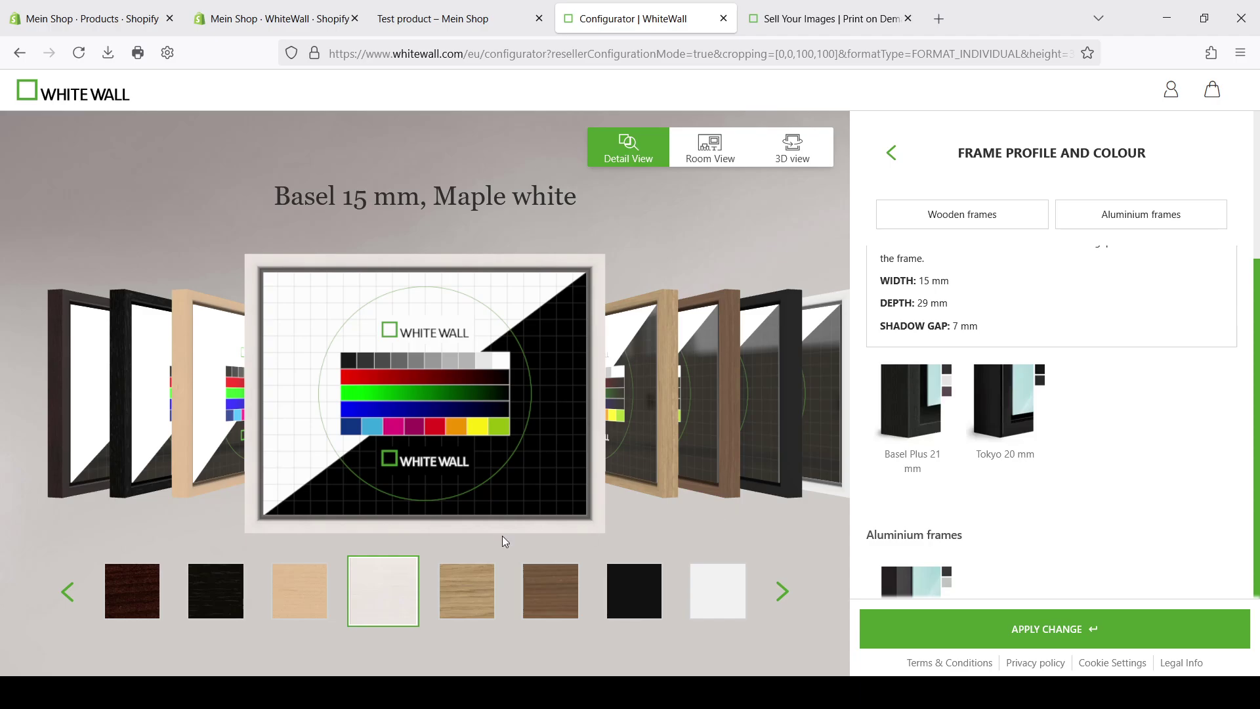
{"action": "left_click", "coordinate": [126, 602]}
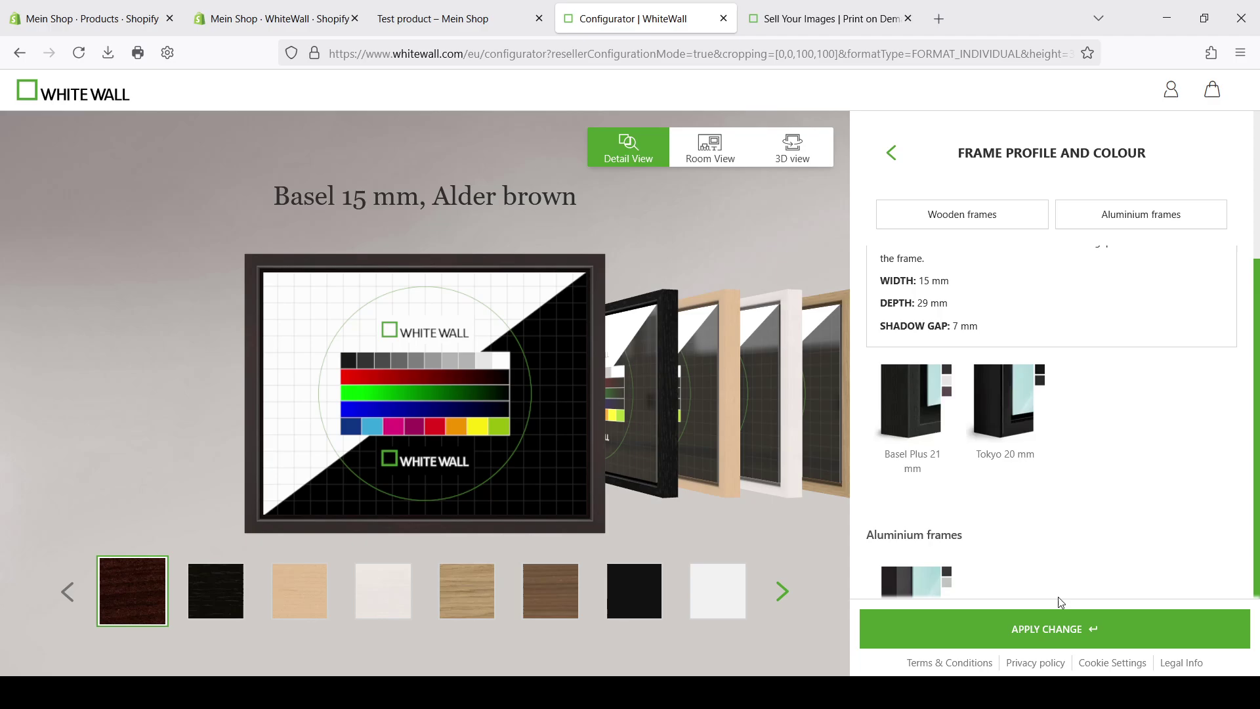
{"action": "left_click", "coordinate": [1114, 638]}
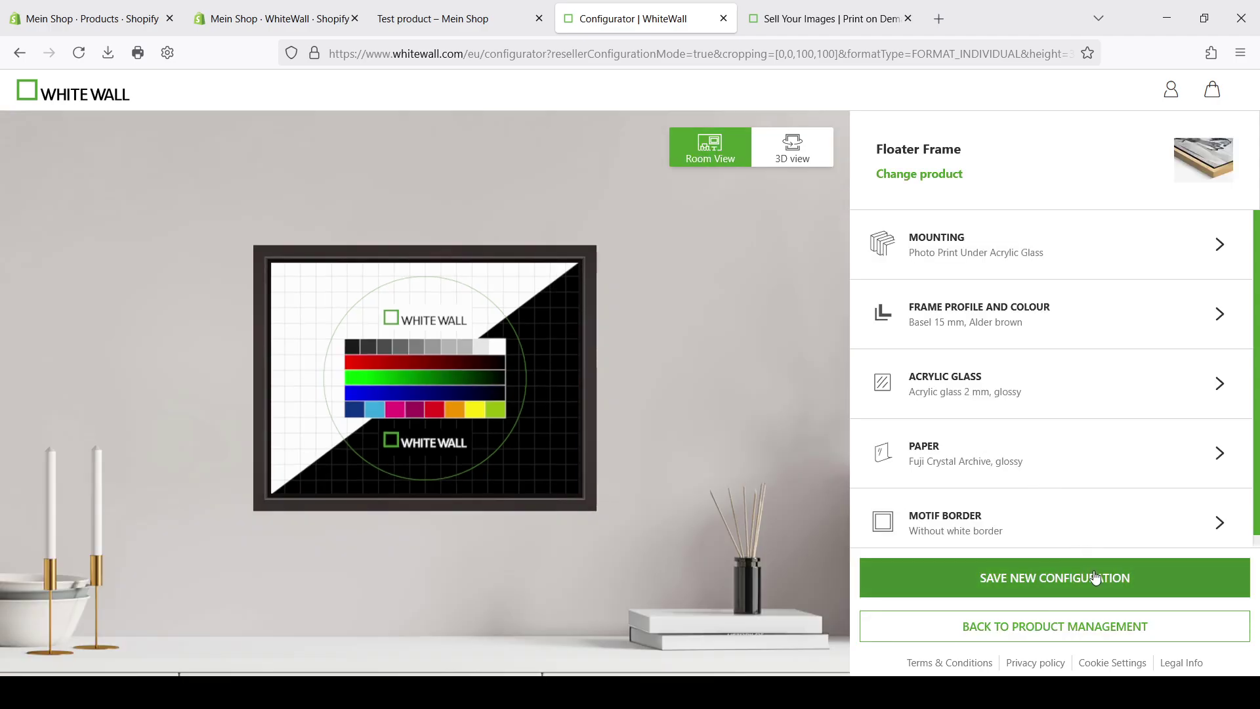
Step: Save the configuration as 'Adler brown frame with acrylic print'
{"action": "left_click", "coordinate": [1093, 578]}
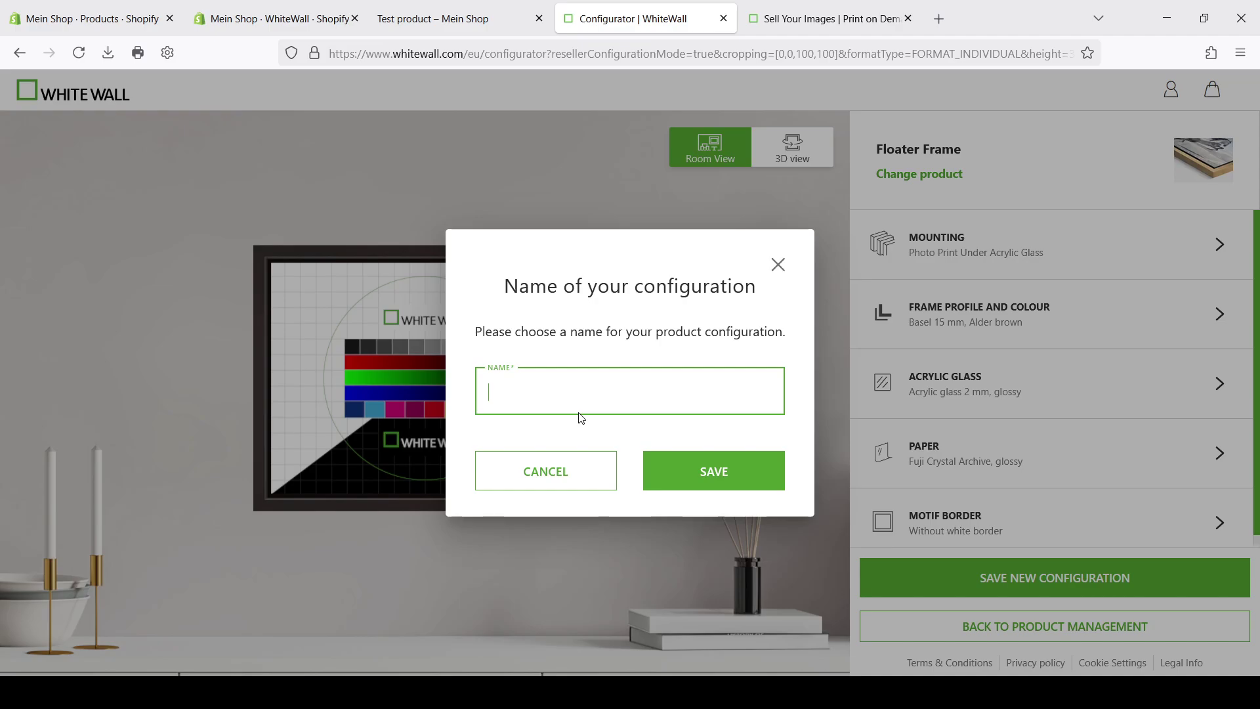
{"action": "type", "text": "Adler brown frame with acryli"}
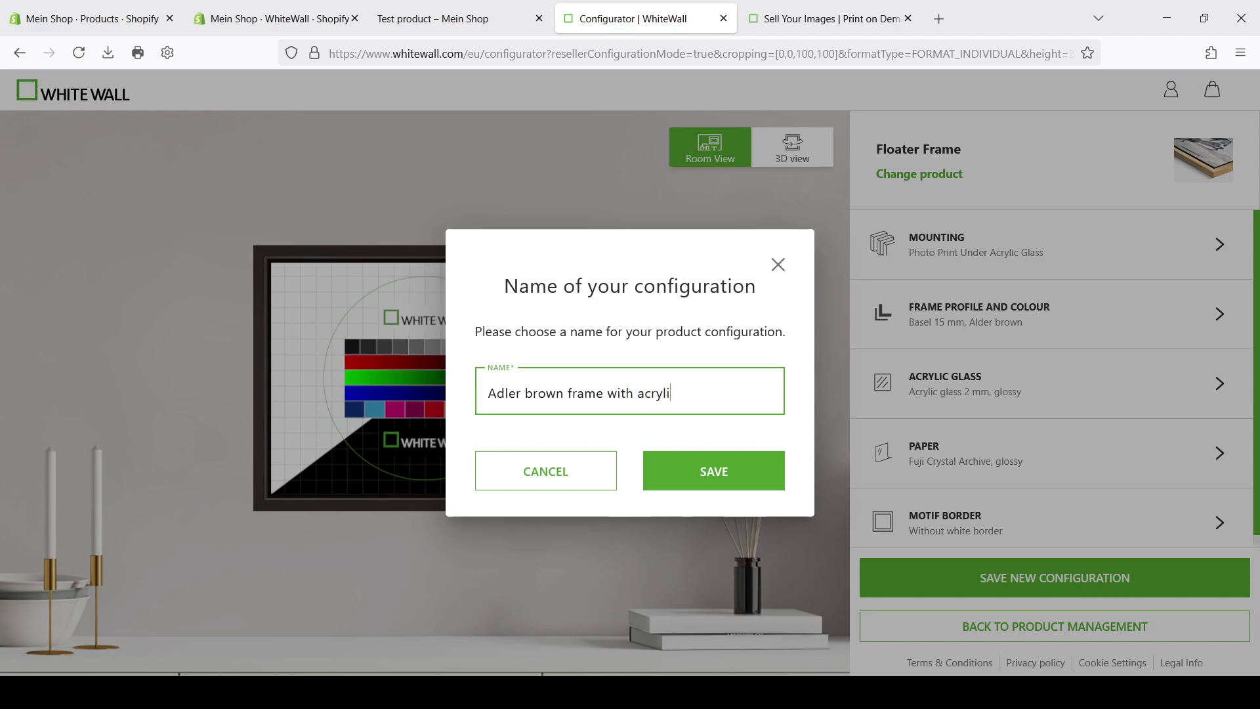
{"action": "type", "text": "c print"}
{"action": "left_click", "coordinate": [720, 484]}
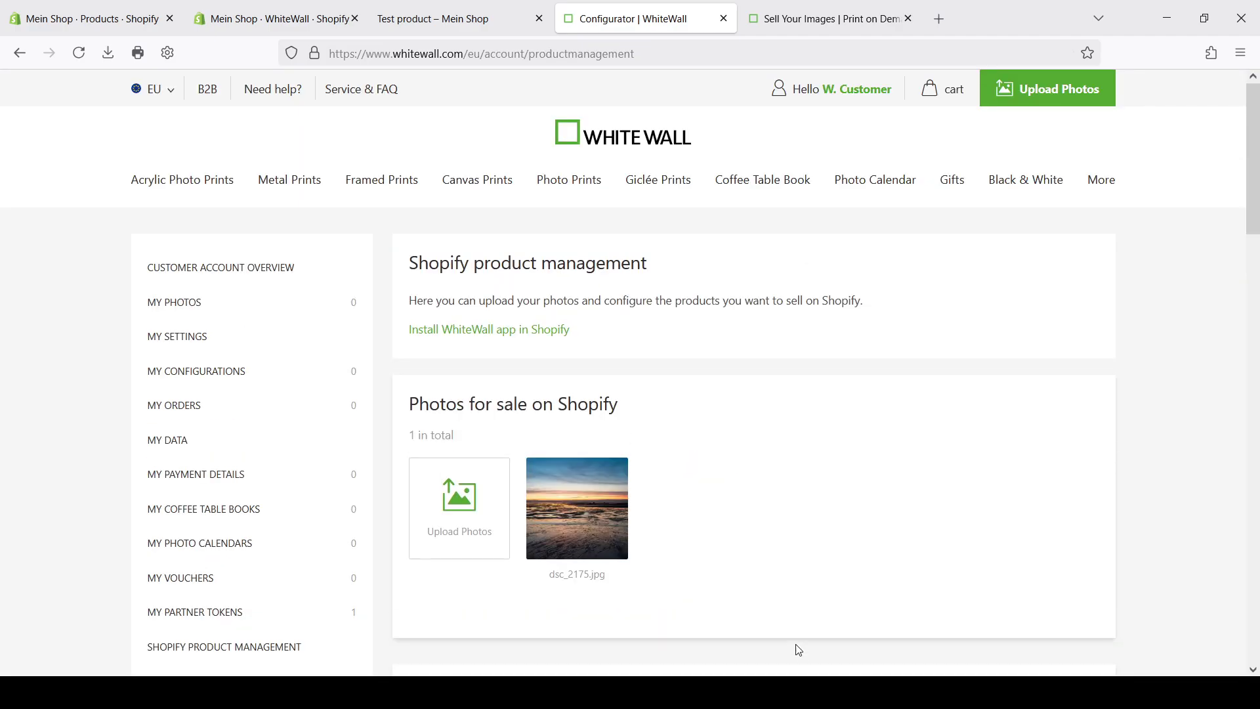
Step: Create another Floater Frame configuration with the Maple natural frame colour
{"action": "scroll", "coordinate": [787, 604], "scroll_direction": "down", "scroll_amount": 6}
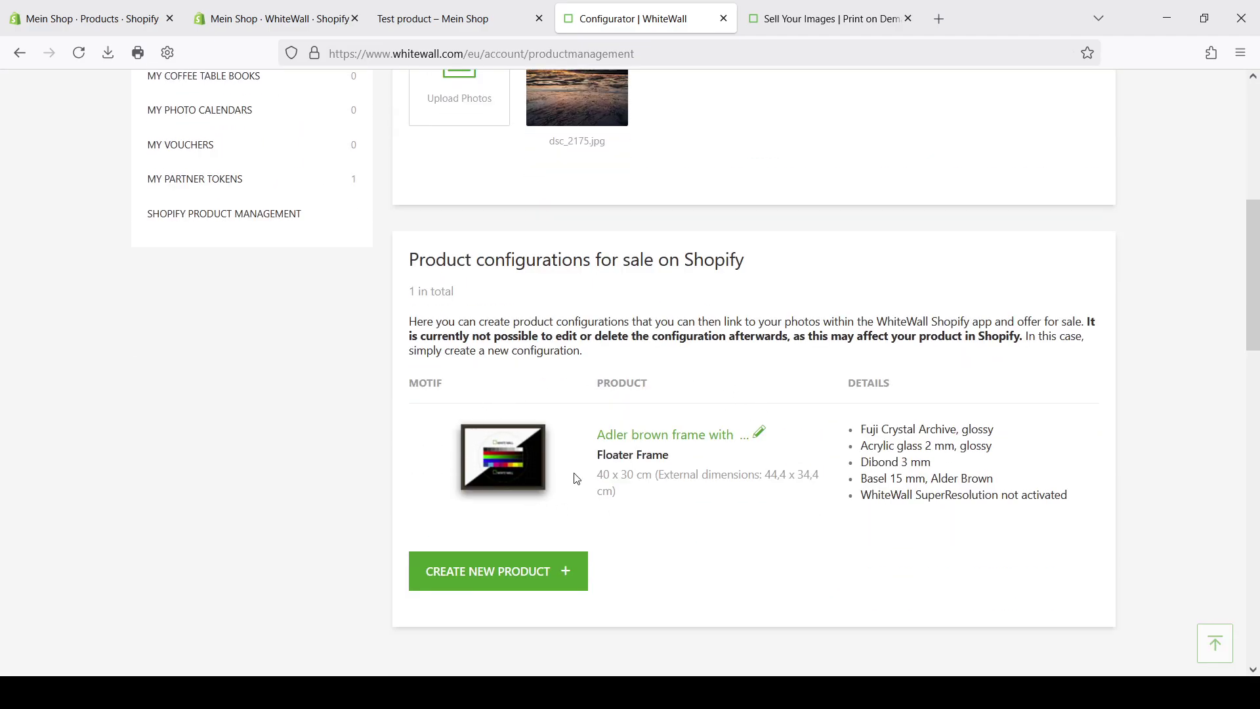
{"action": "left_click", "coordinate": [542, 572]}
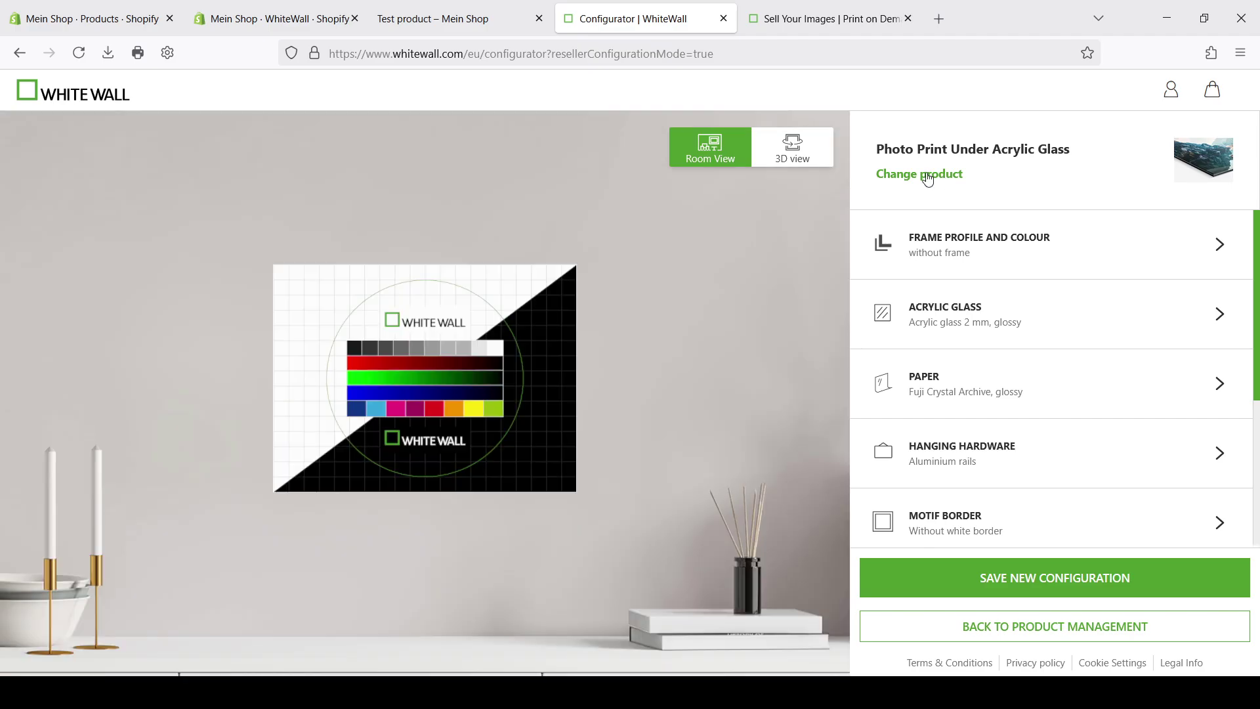
{"action": "left_click", "coordinate": [928, 183]}
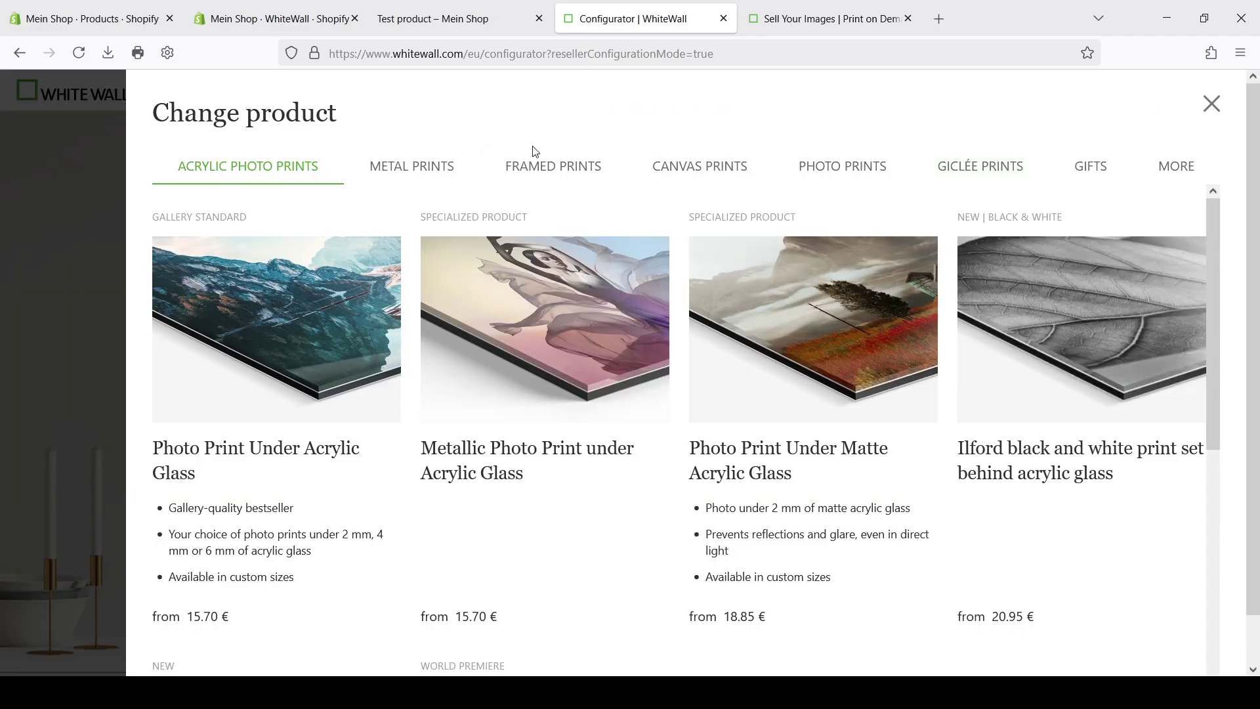
{"action": "left_click", "coordinate": [532, 170]}
{"action": "left_click", "coordinate": [777, 400]}
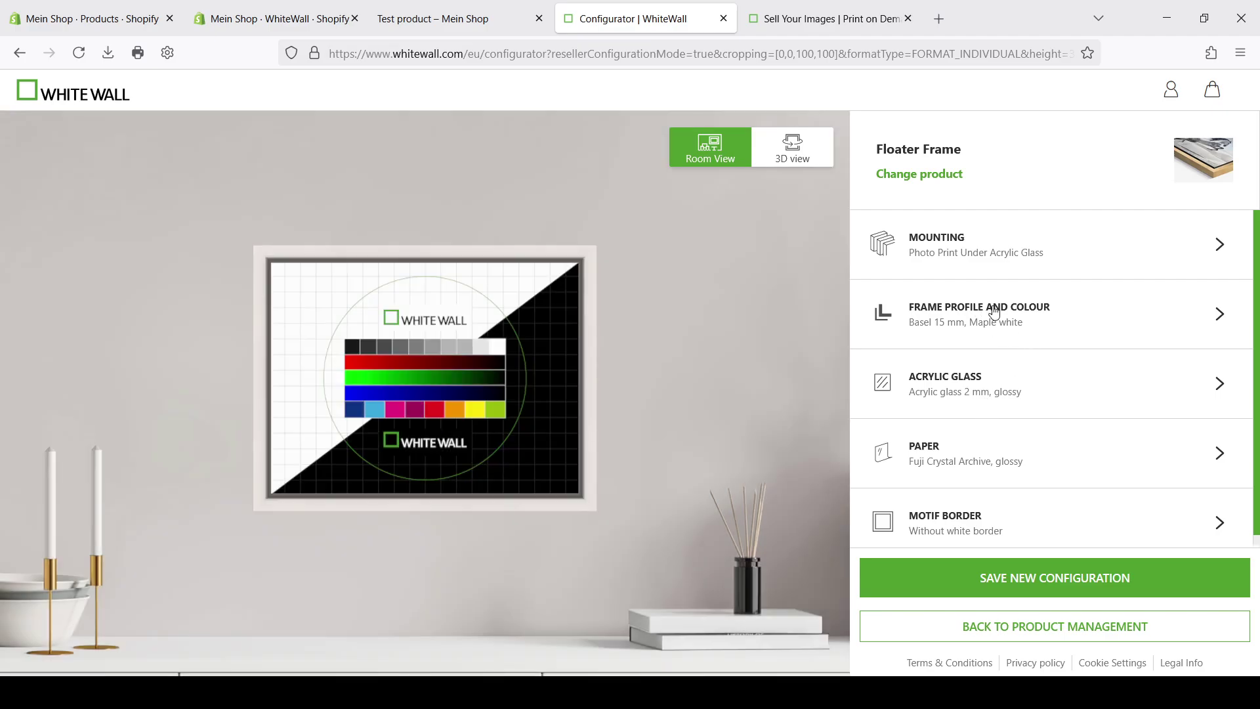
{"action": "left_click", "coordinate": [990, 315]}
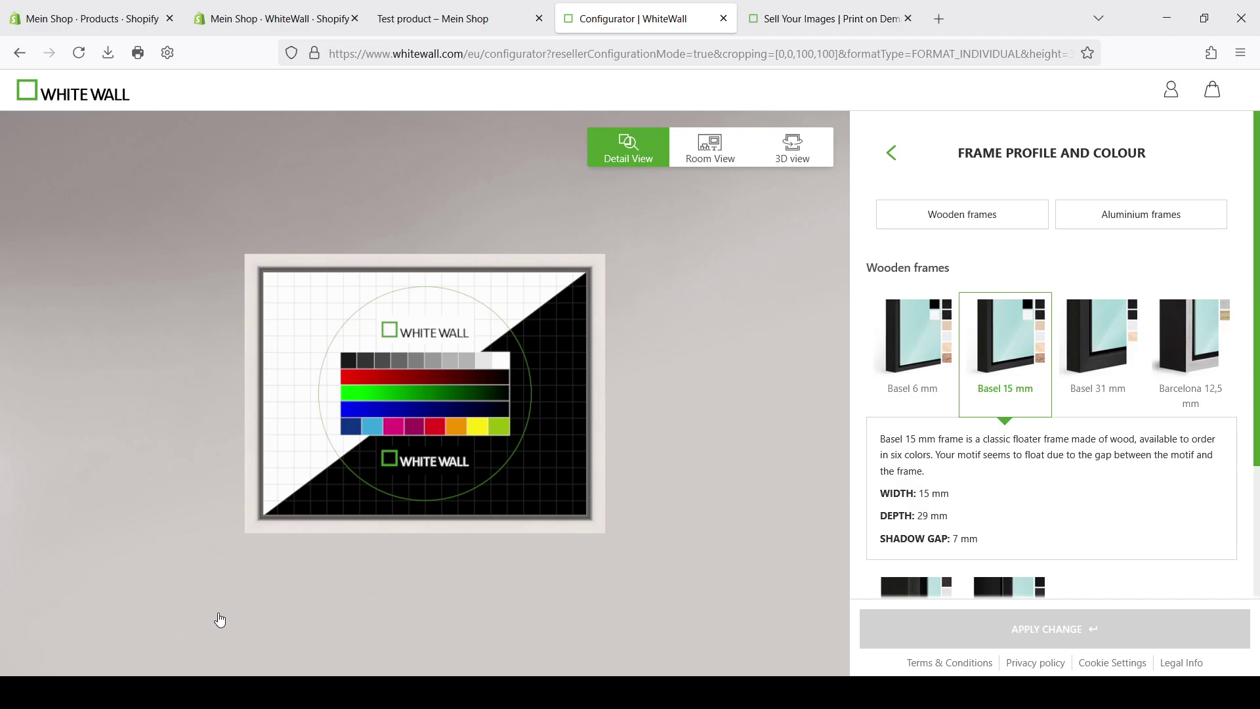
{"action": "left_click", "coordinate": [322, 605]}
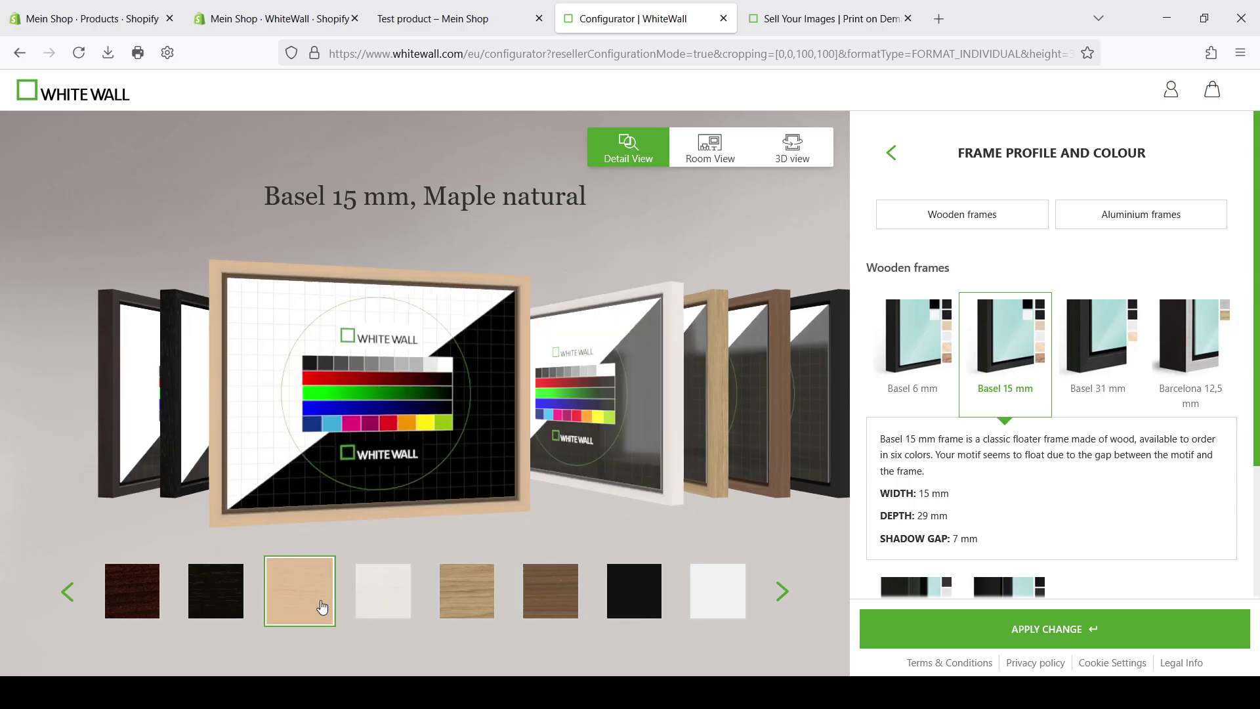
{"action": "left_click", "coordinate": [1014, 633]}
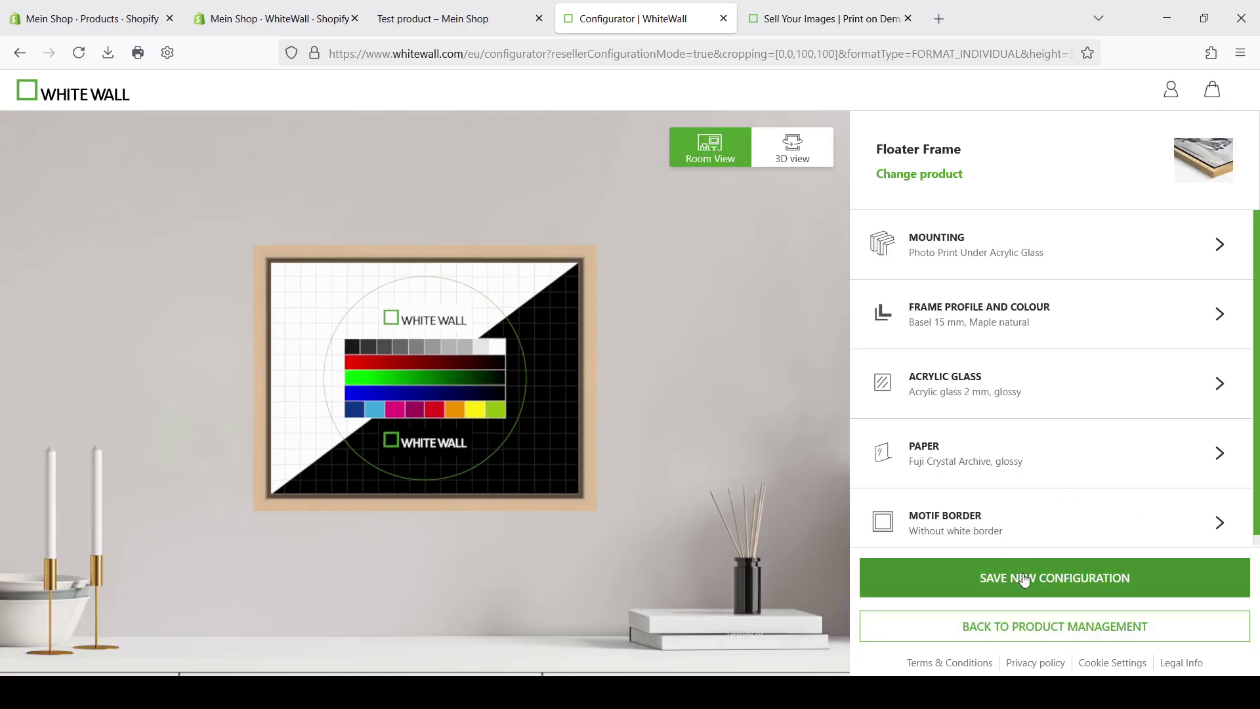
Step: Save it as 'Maple natural frame with acrylic print'
{"action": "left_click", "coordinate": [1023, 576]}
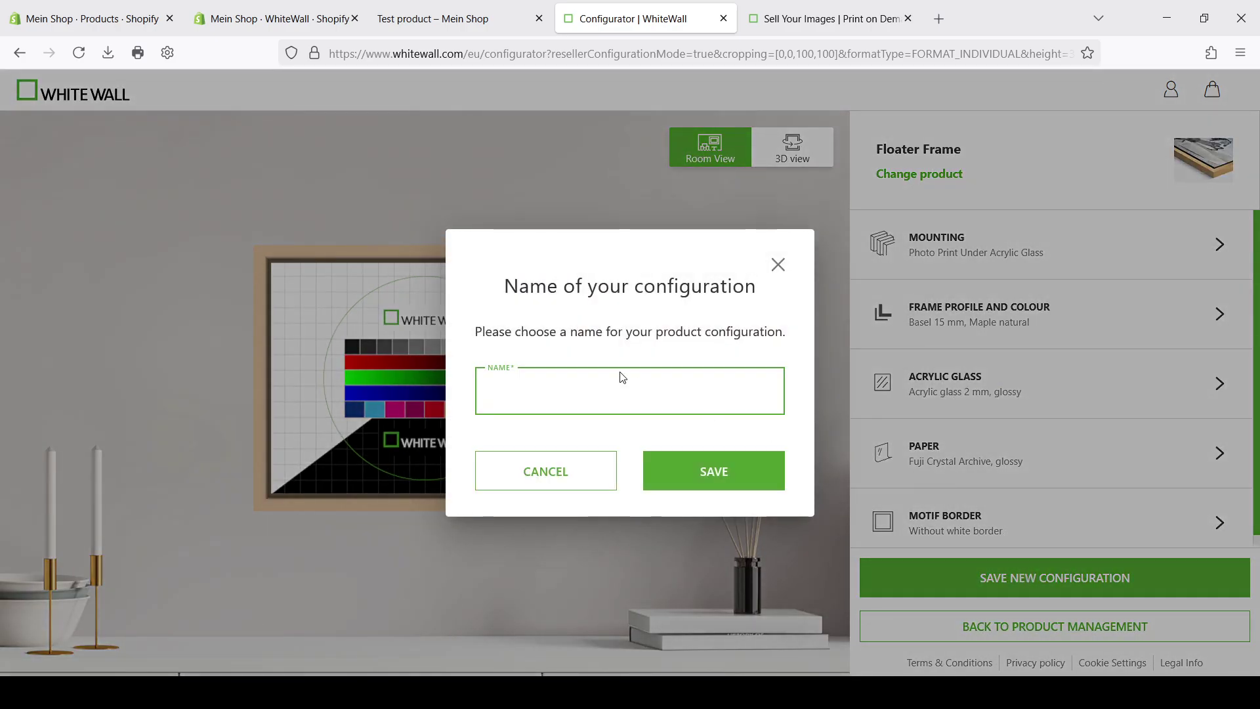
{"action": "type", "text": "Maple natural frame with acr"}
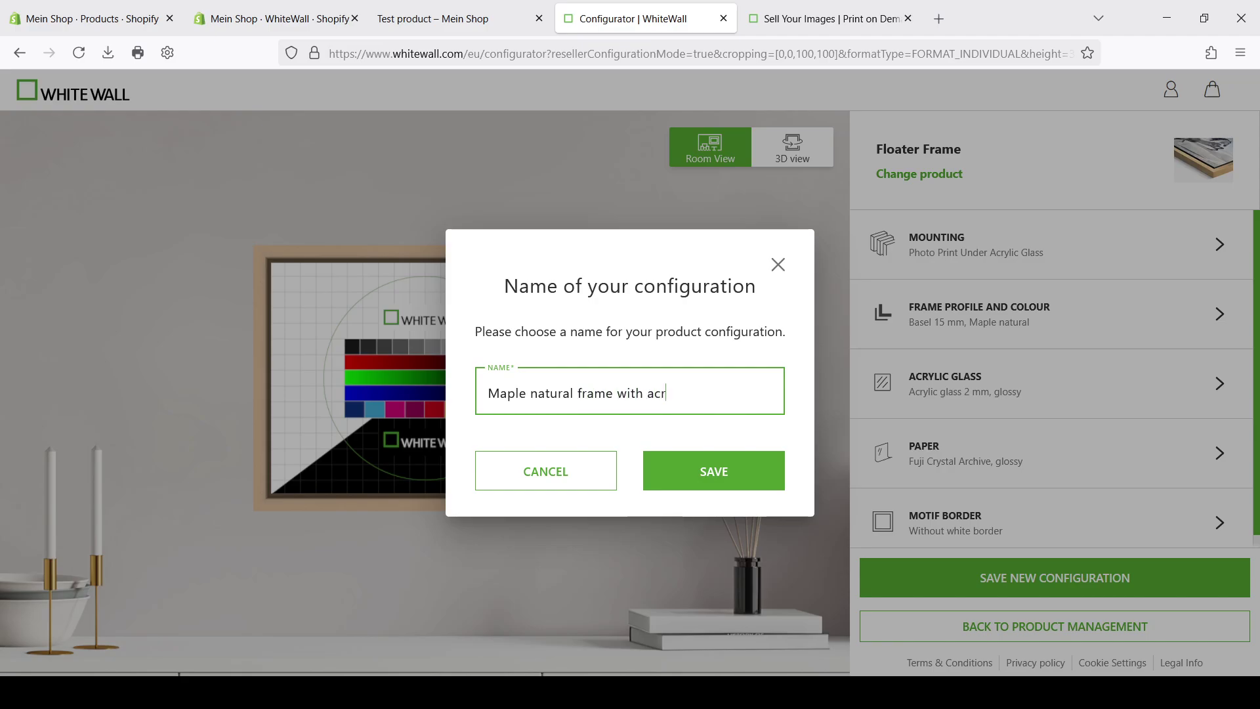
{"action": "type", "text": "lic print"}
{"action": "left_click", "coordinate": [726, 479]}
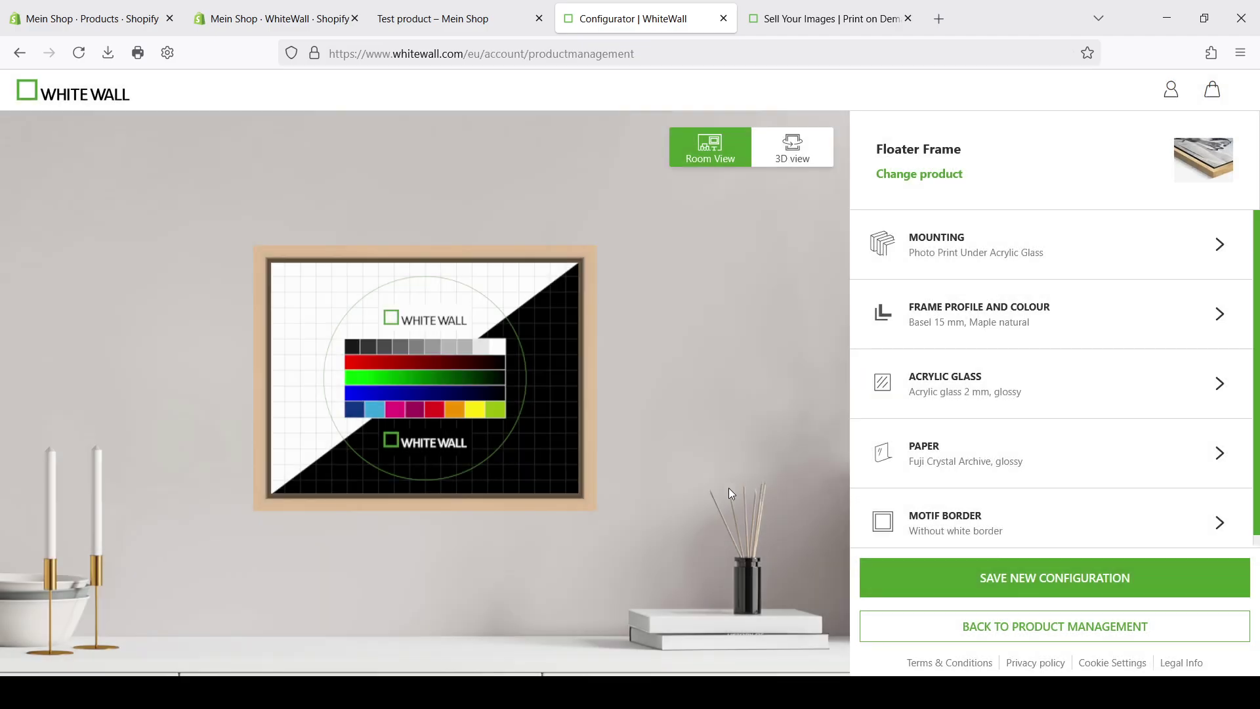
{"action": "scroll", "coordinate": [740, 453], "scroll_direction": "down", "scroll_amount": 6}
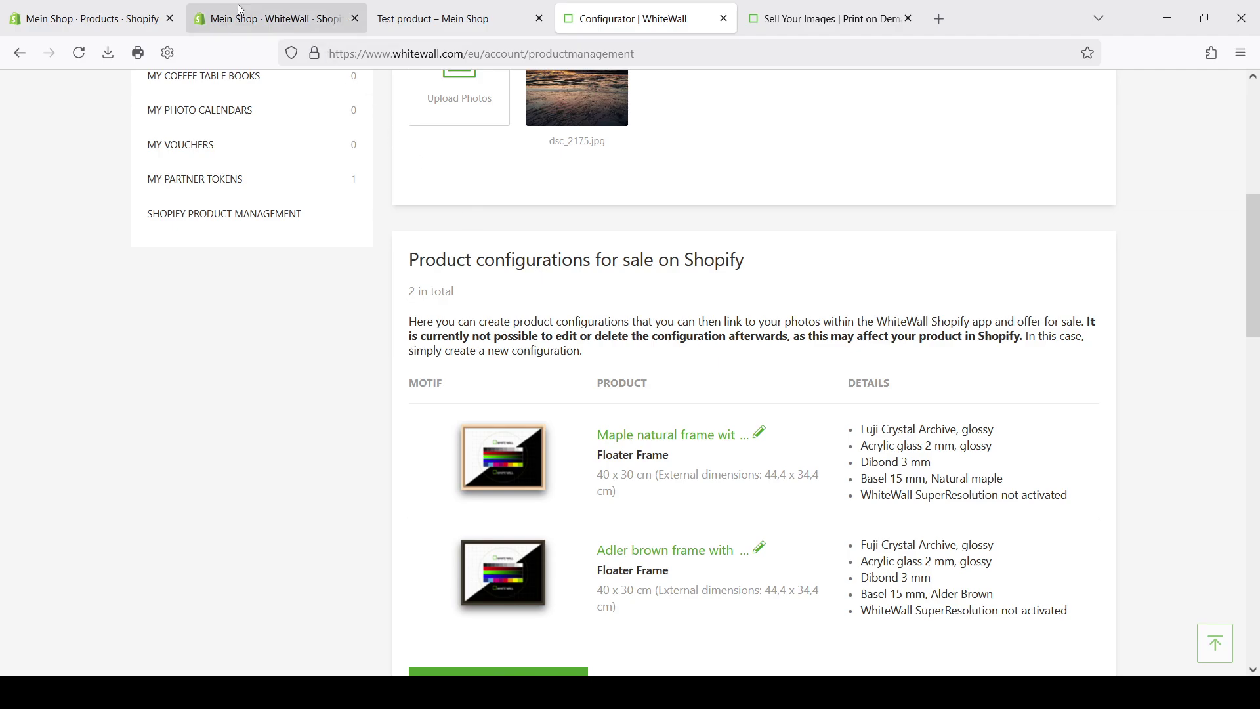
Step: Start a new WhiteWall product in Shopify and upload _DSC4313.jpg as its motif
{"action": "left_click", "coordinate": [262, 18]}
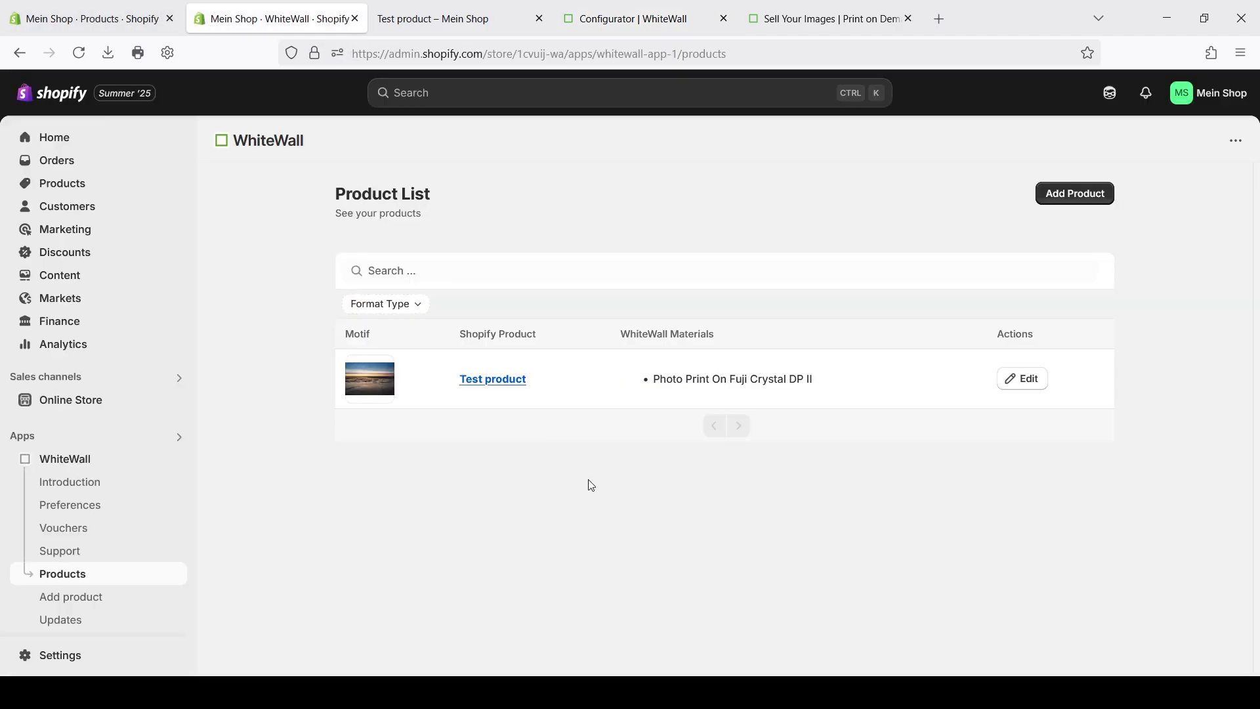
{"action": "left_click", "coordinate": [1105, 192]}
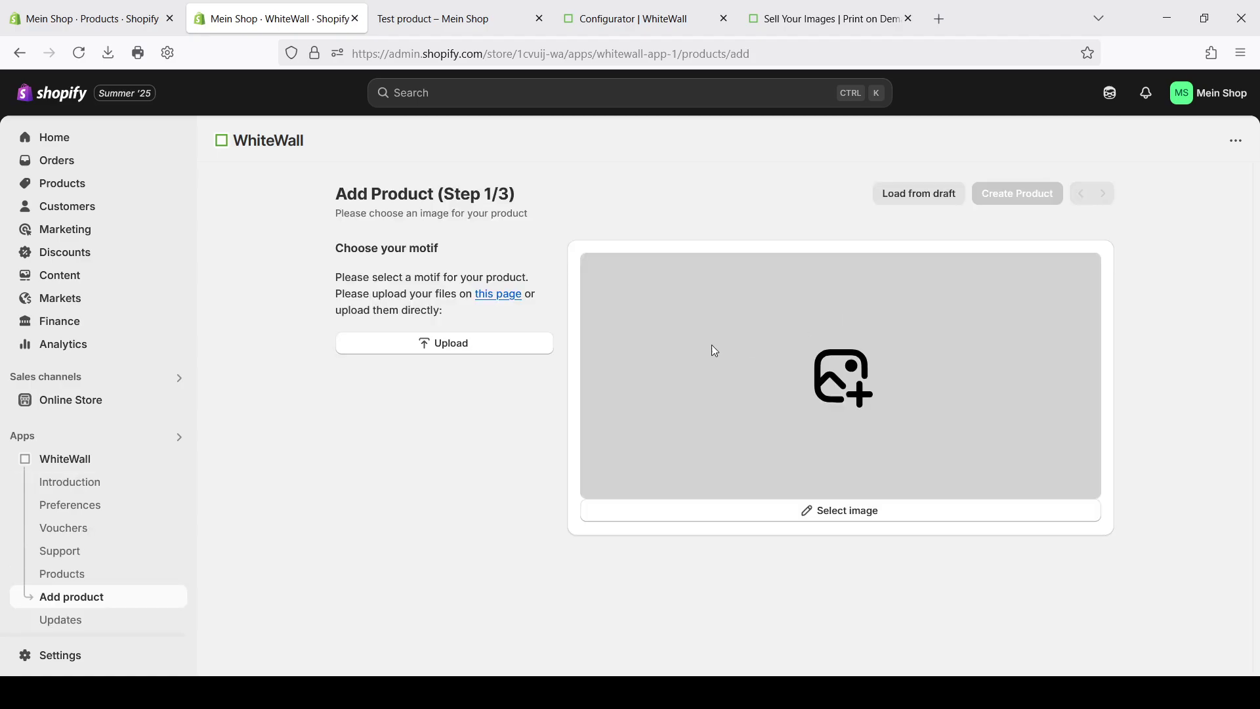
{"action": "left_click", "coordinate": [512, 353]}
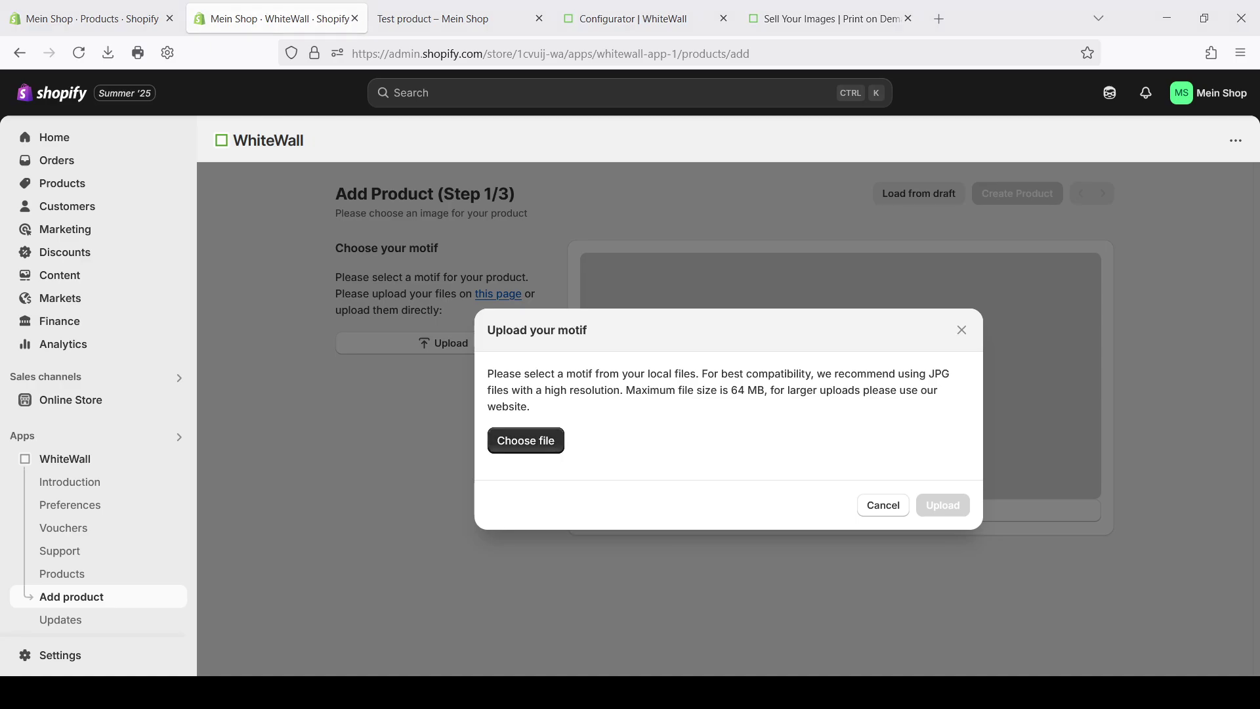
{"action": "key", "text": "Return"}
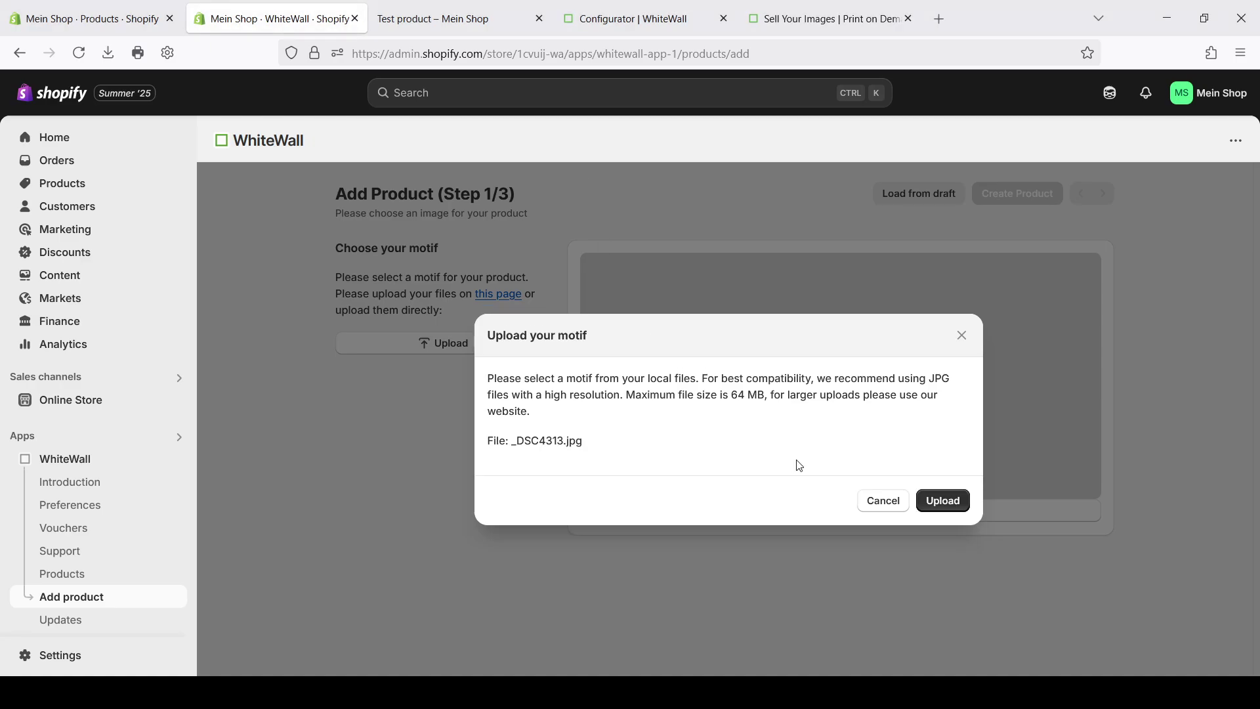
{"action": "left_click", "coordinate": [932, 500]}
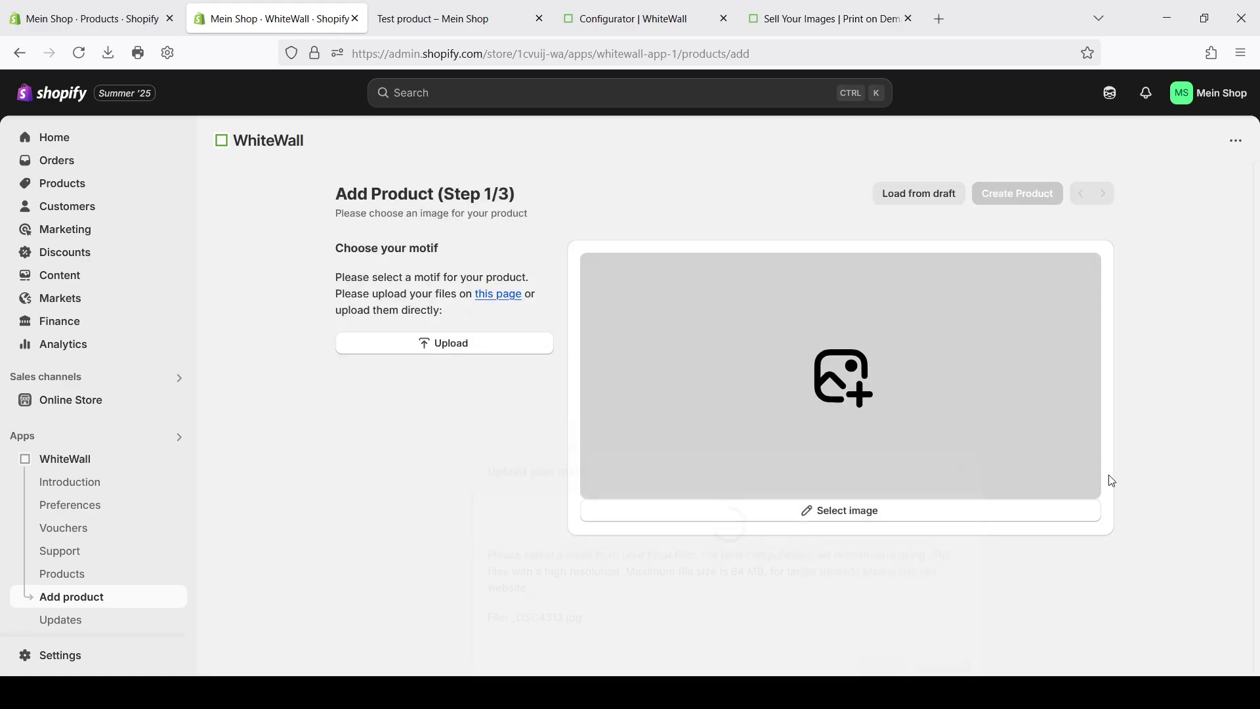
{"action": "scroll", "coordinate": [851, 220], "scroll_direction": "down", "scroll_amount": 2}
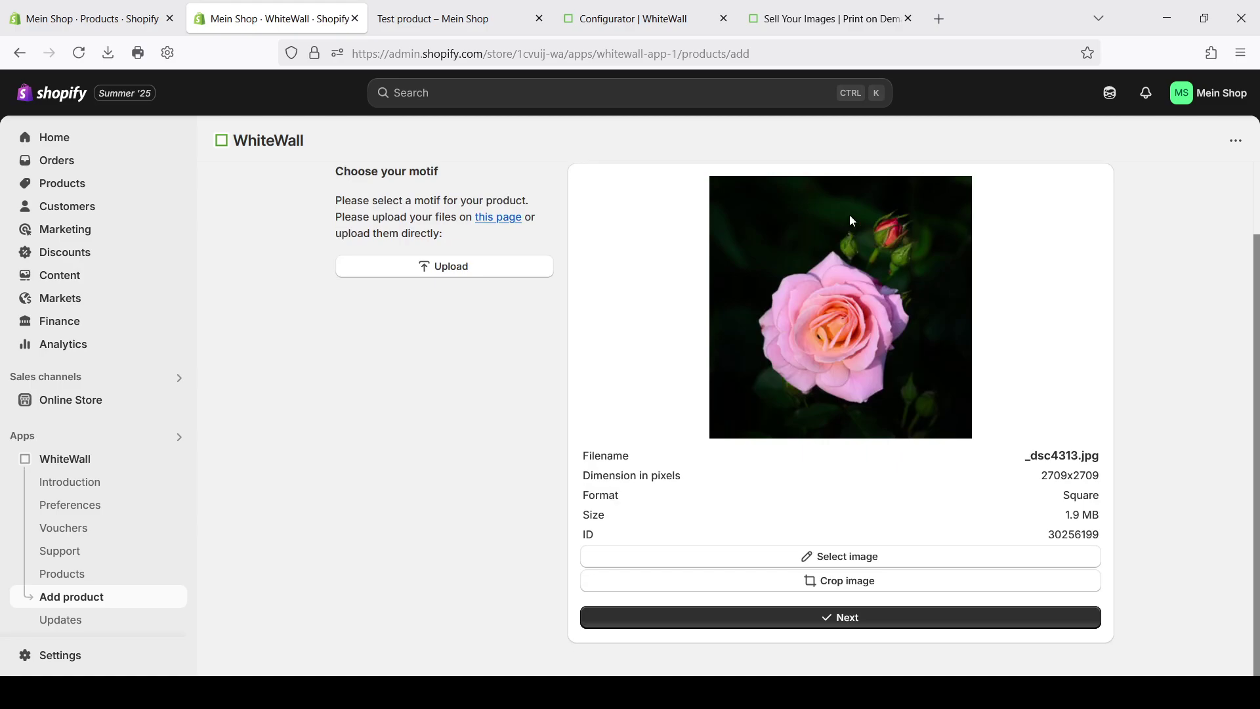
{"action": "left_click", "coordinate": [958, 624]}
Step: Name the product 'Rose', add a short description, and continue to the configuration step
{"action": "left_click", "coordinate": [800, 299]}
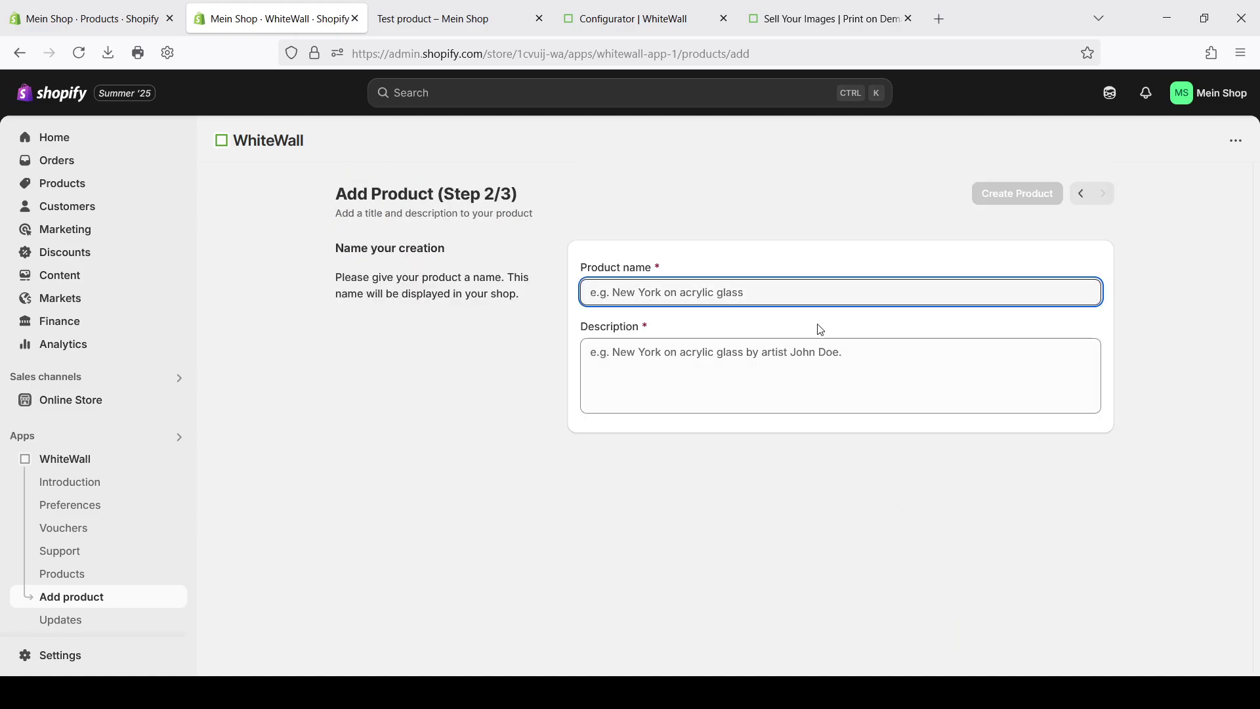
{"action": "type", "text": "Rose"}
{"action": "key", "text": "Tab"}
{"action": "type", "text": "R"}
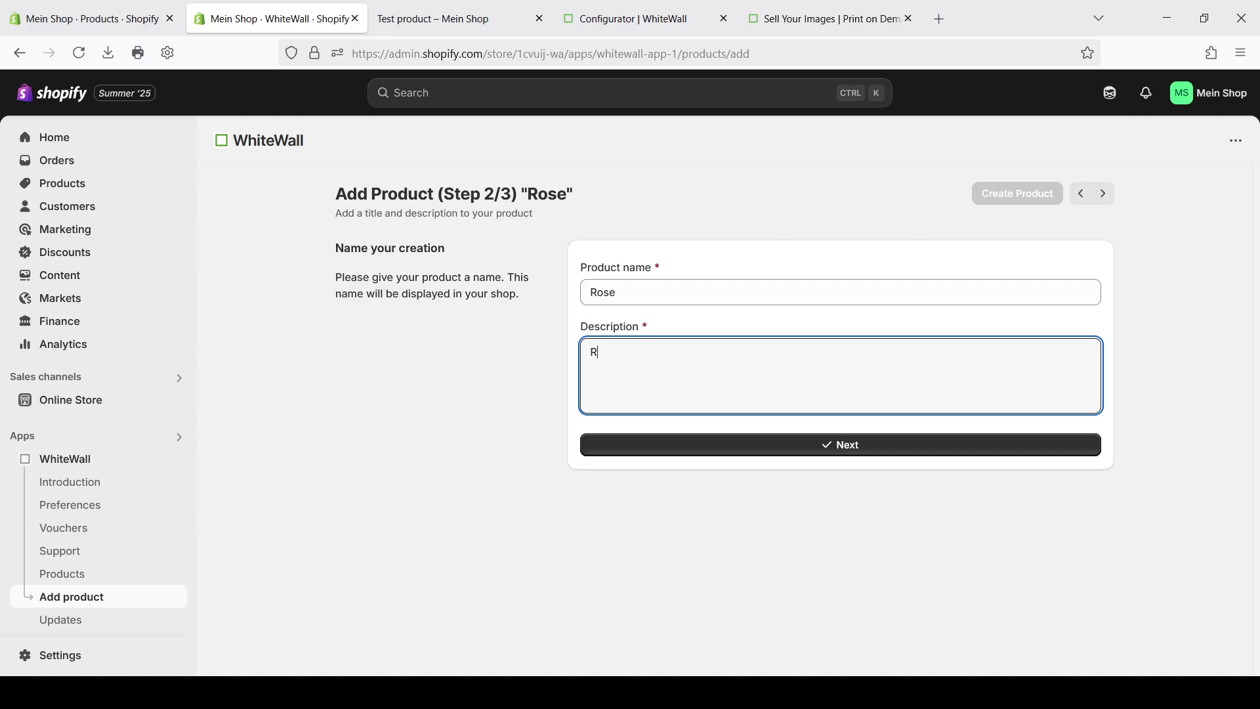
{"action": "left_click", "coordinate": [885, 445]}
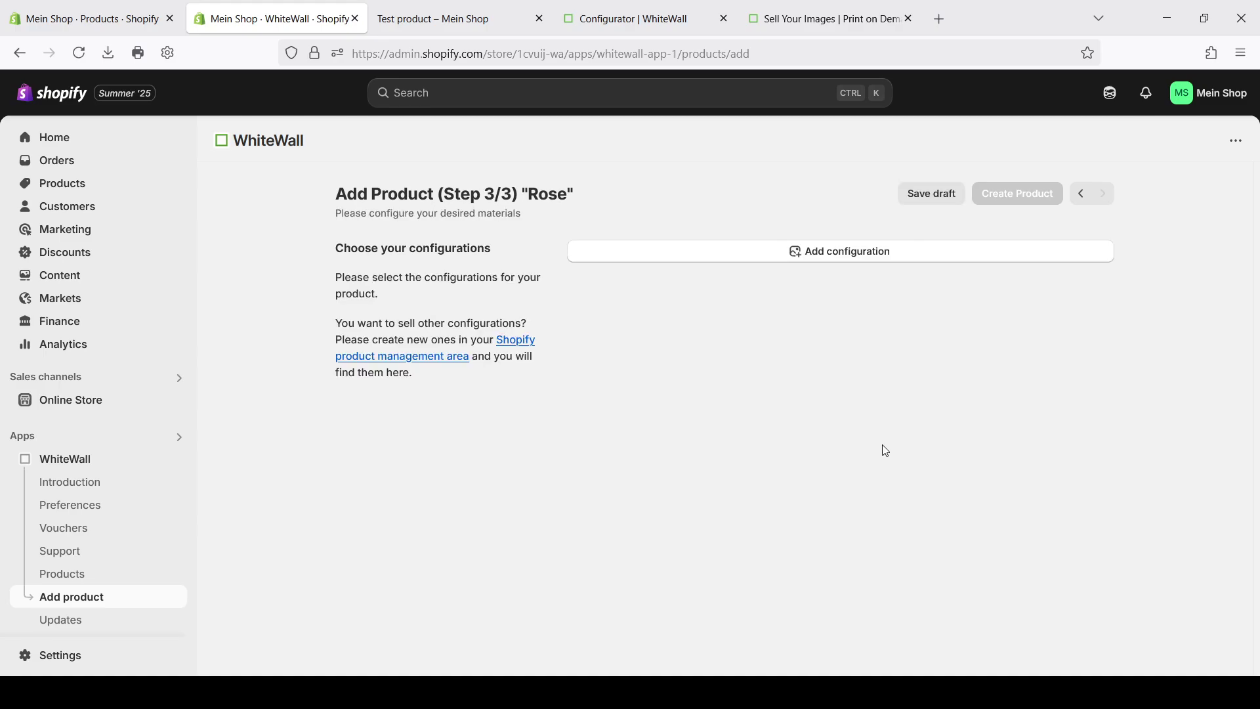
Step: Add the saved 'Adler brown frame with acrylic print' configuration to the Rose product
{"action": "left_click", "coordinate": [852, 256]}
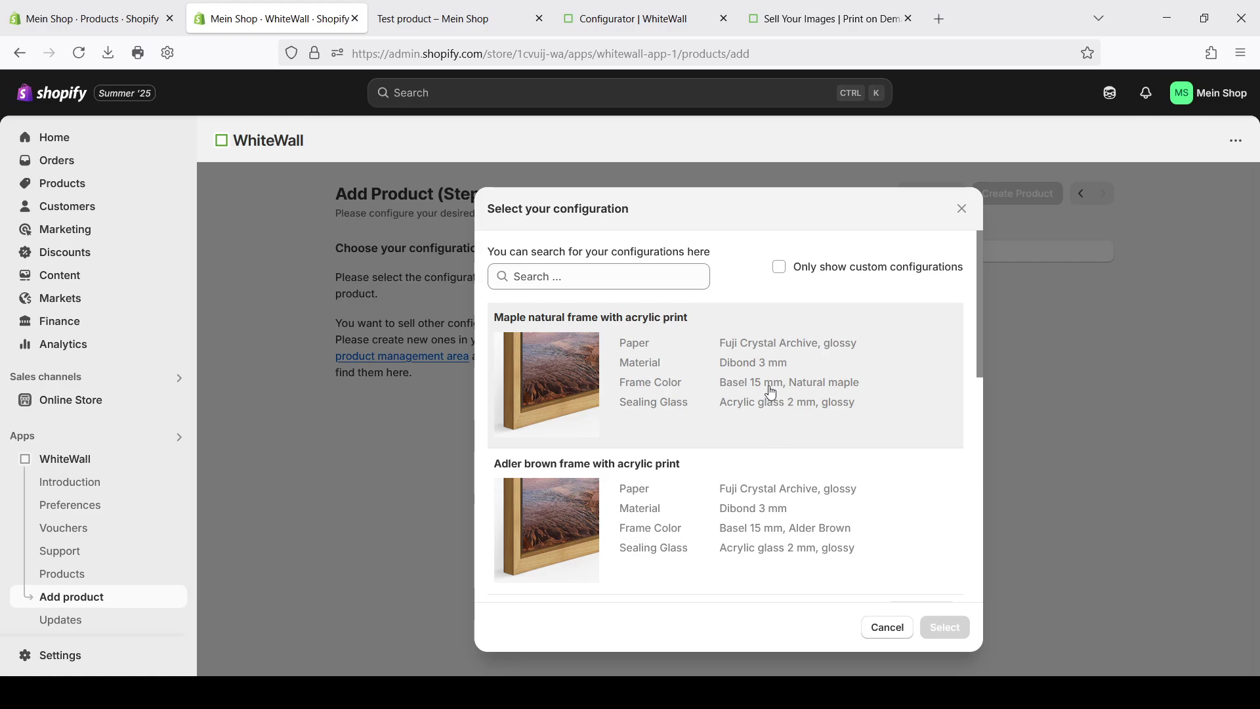
{"action": "scroll", "coordinate": [728, 391], "scroll_direction": "down", "scroll_amount": 1}
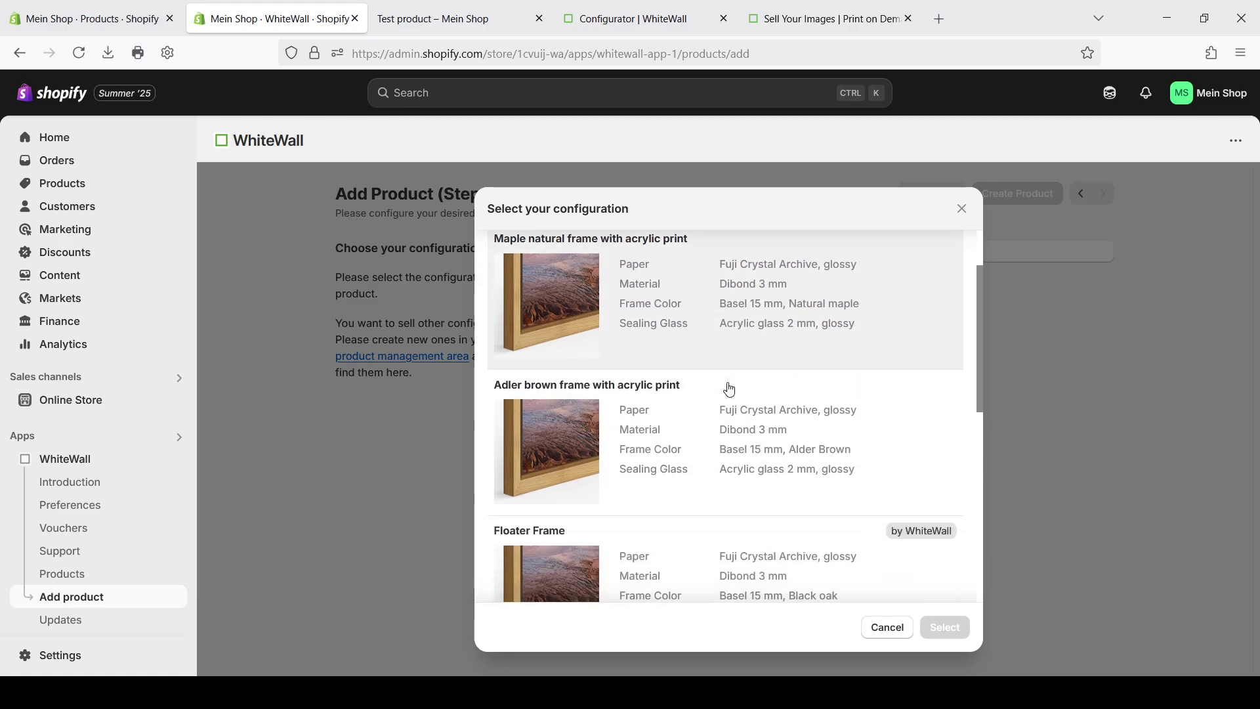
{"action": "left_click", "coordinate": [658, 472]}
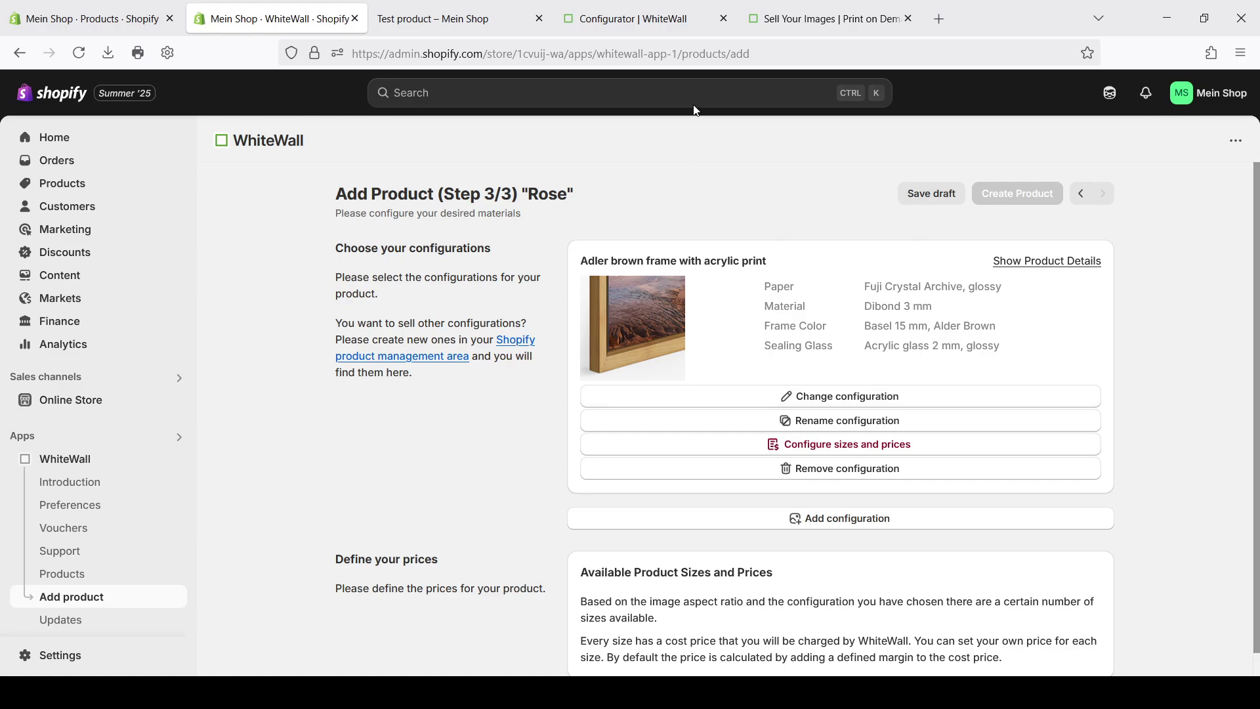
Step: Back in WhiteWall, view and close the rose photo's details, then go to My Photos
{"action": "left_click", "coordinate": [671, 21]}
{"action": "scroll", "coordinate": [841, 354], "scroll_direction": "up", "scroll_amount": 5}
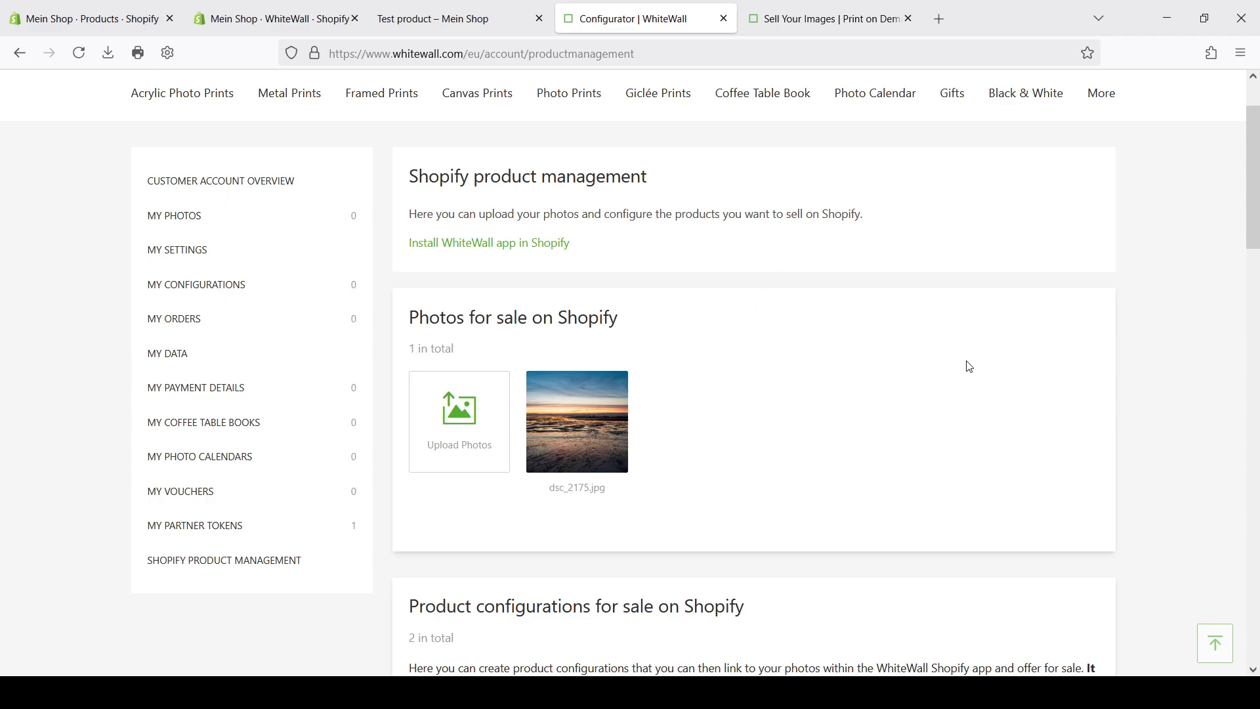
{"action": "left_click", "coordinate": [614, 450]}
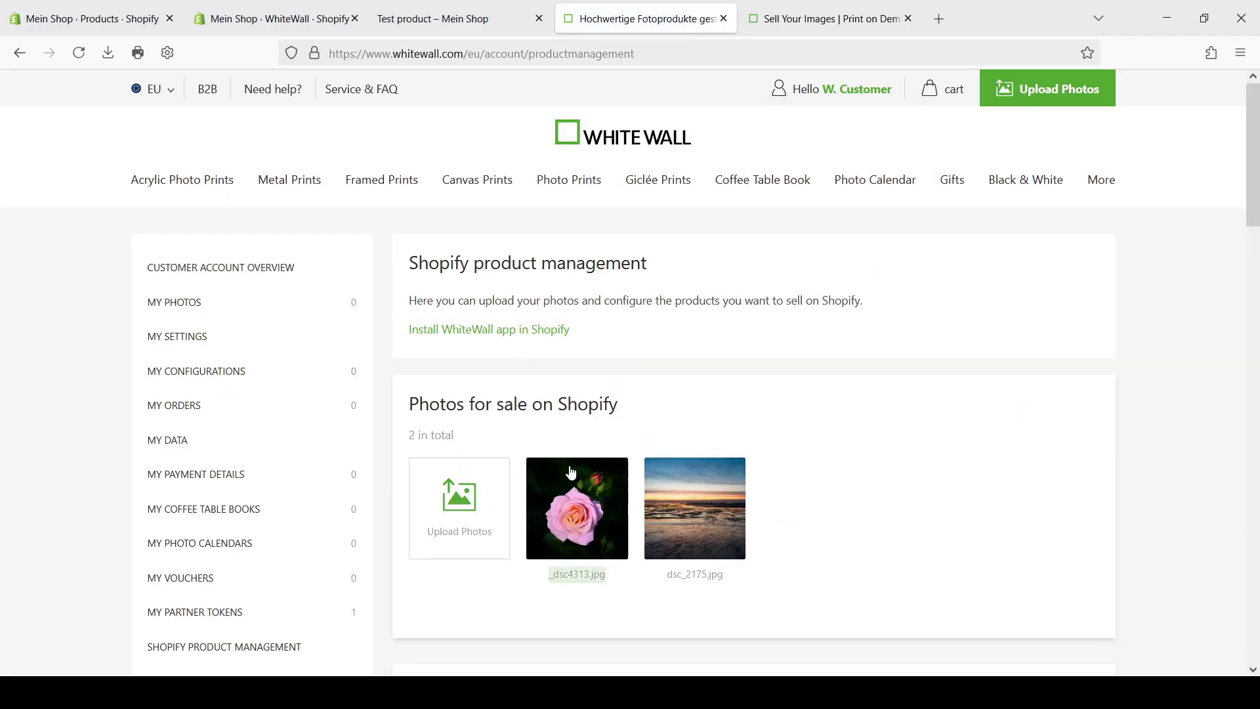
{"action": "left_click", "coordinate": [581, 510]}
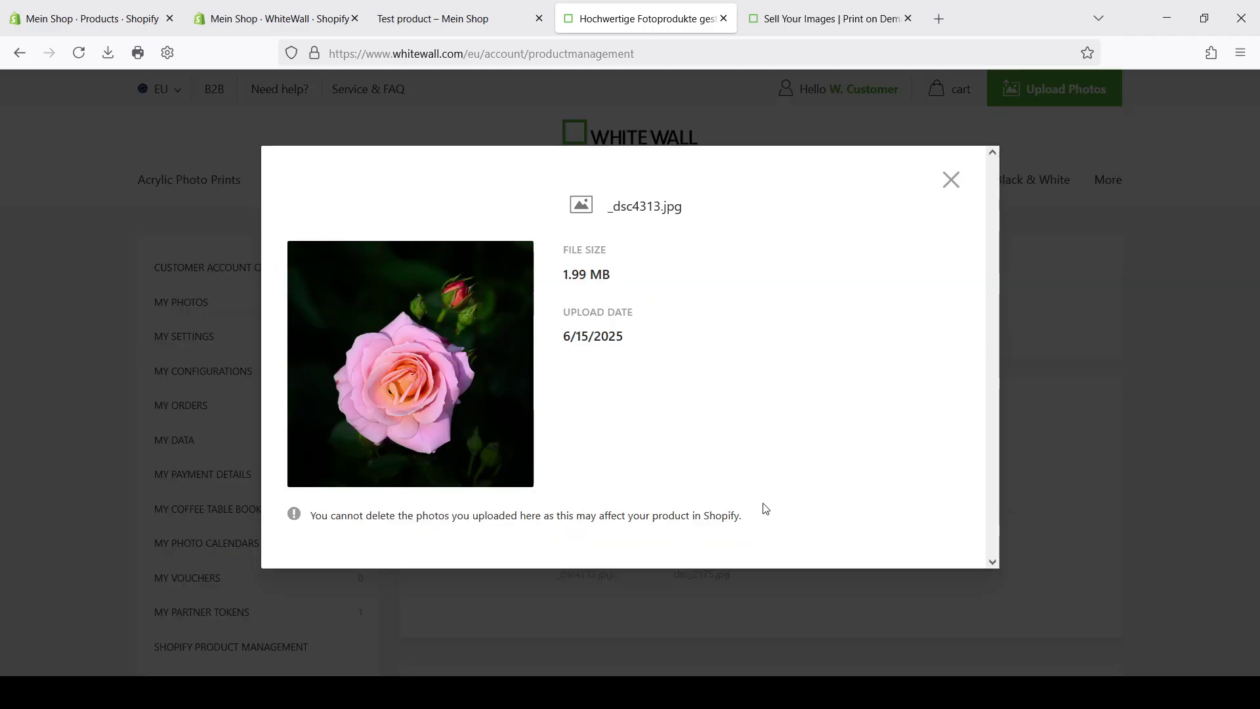
{"action": "left_click", "coordinate": [955, 184]}
{"action": "scroll", "coordinate": [228, 617], "scroll_direction": "down", "scroll_amount": 2}
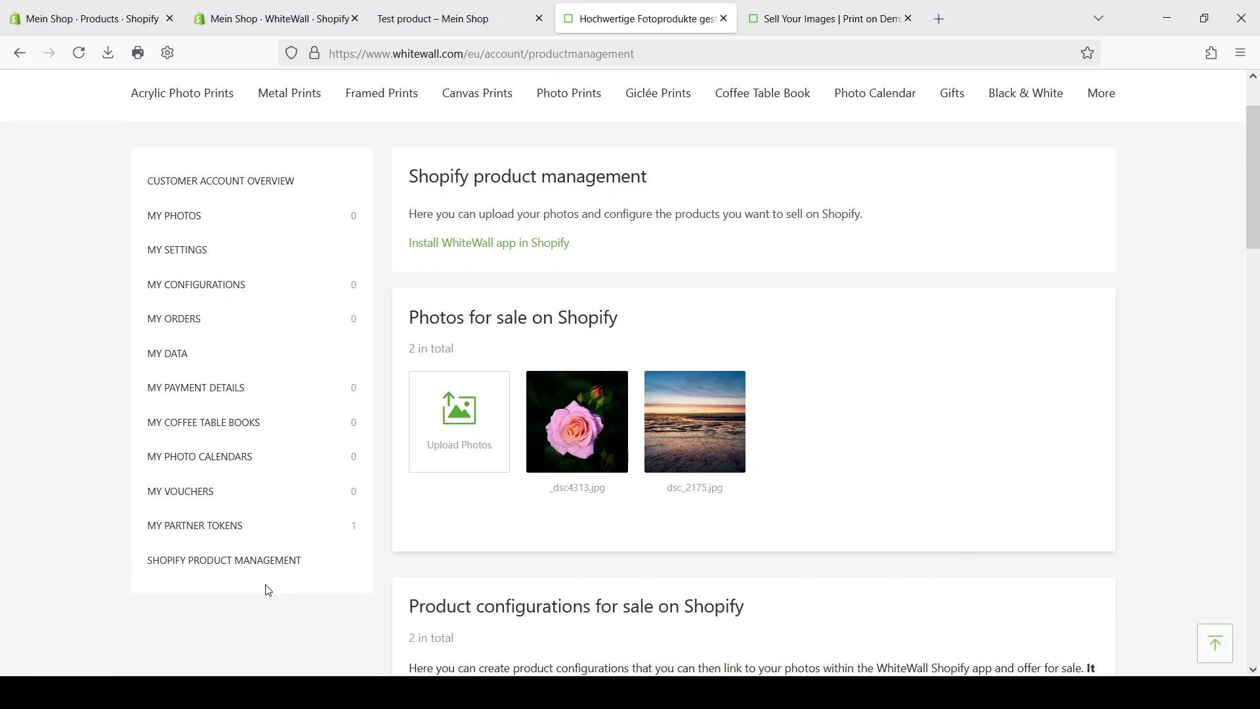
{"action": "left_click", "coordinate": [205, 215]}
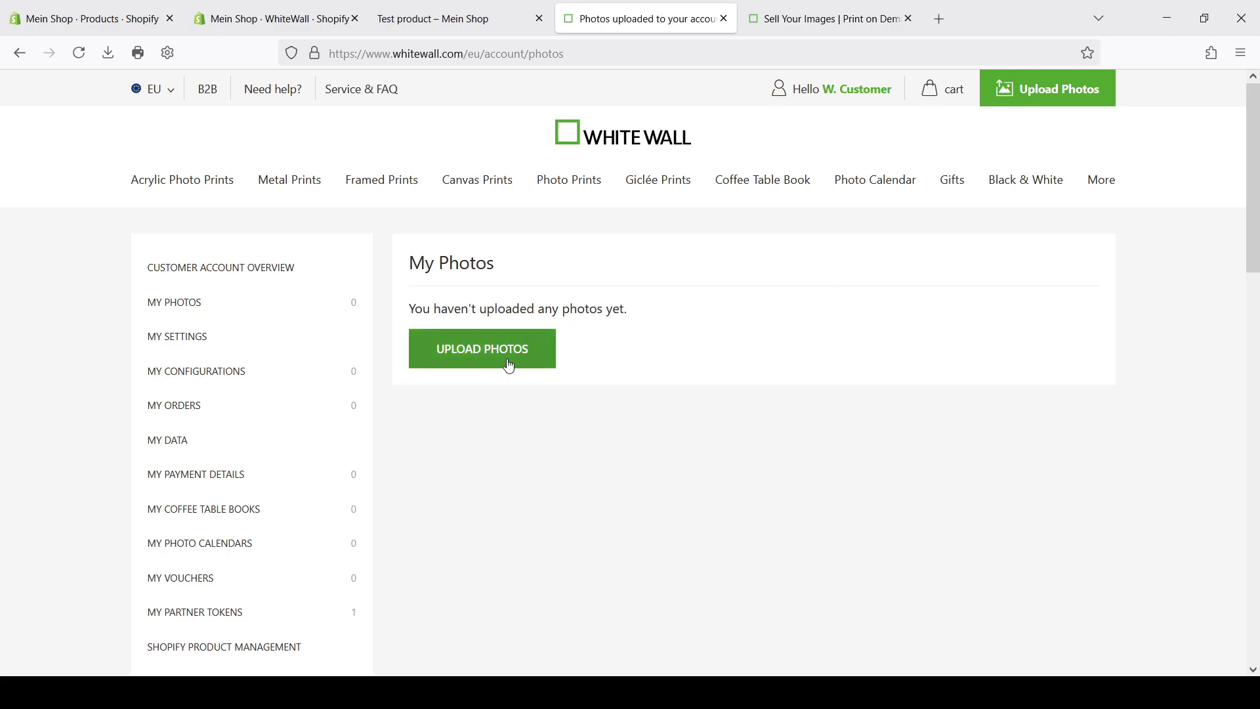
Step: Upload rose photo _dsc4313.jpg and open it in the configurator as a 30 x 30 cm acrylic print
{"action": "left_click", "coordinate": [509, 363]}
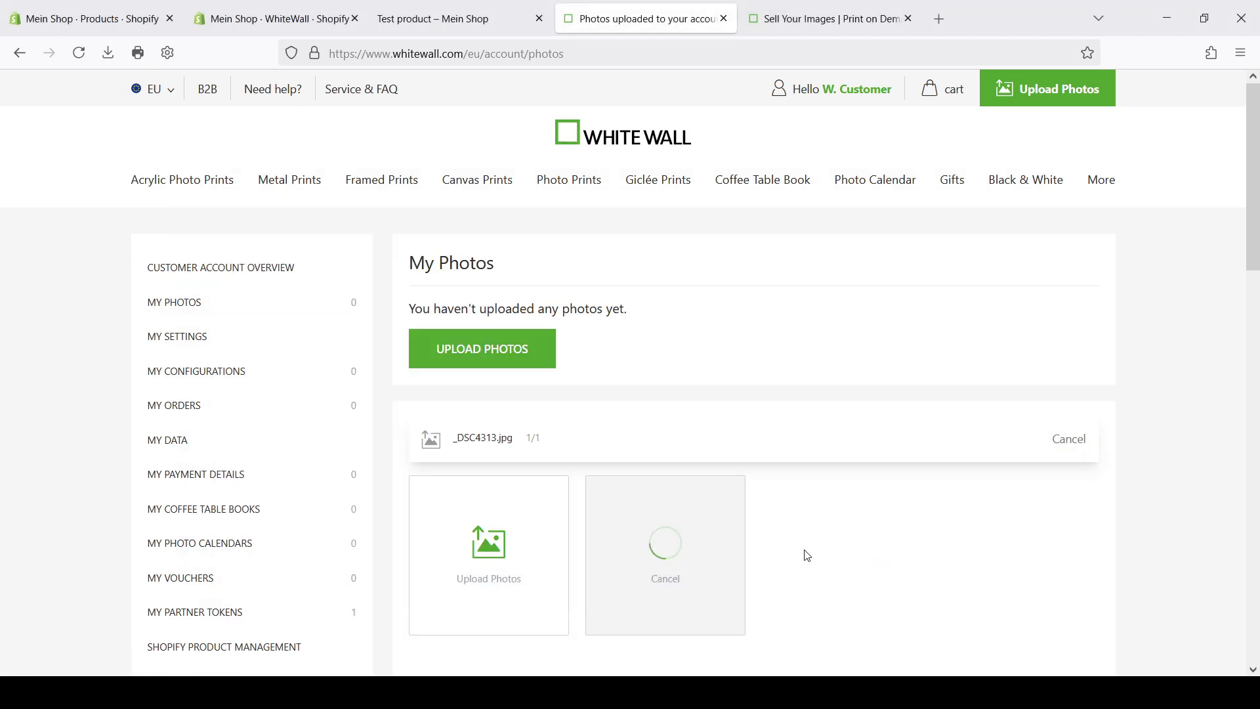
{"action": "scroll", "coordinate": [875, 546], "scroll_direction": "down", "scroll_amount": 2}
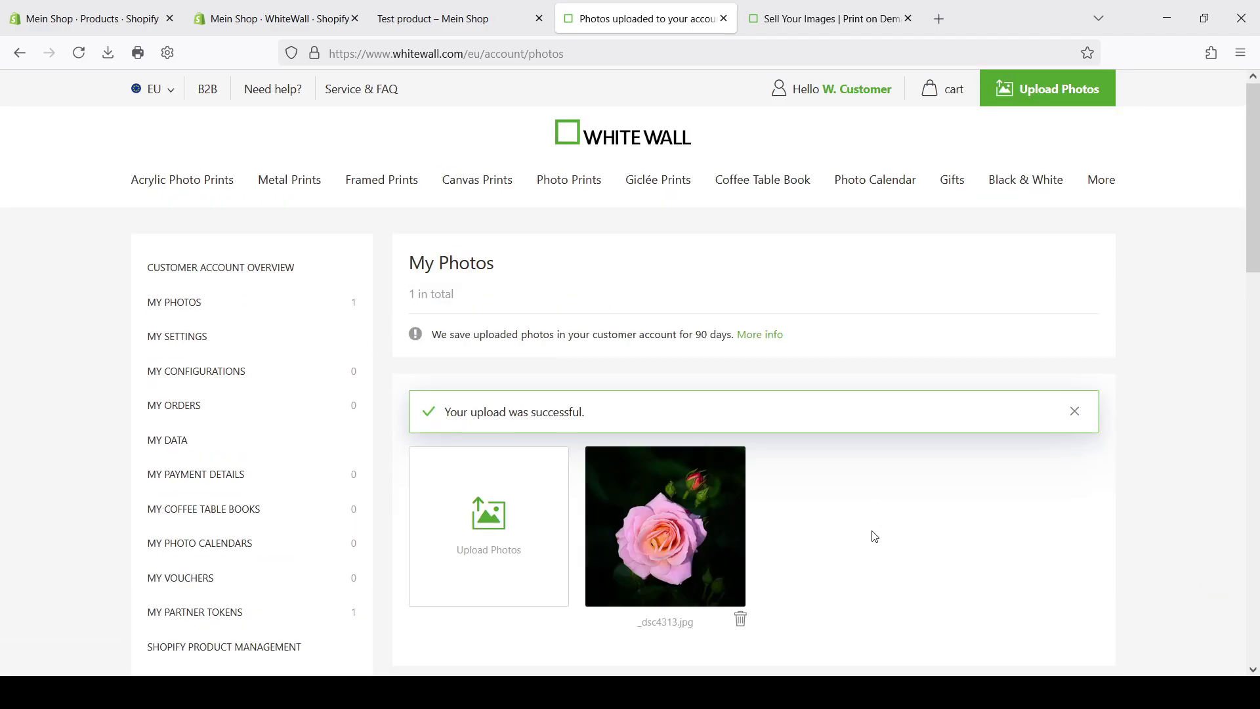
{"action": "left_click", "coordinate": [715, 523]}
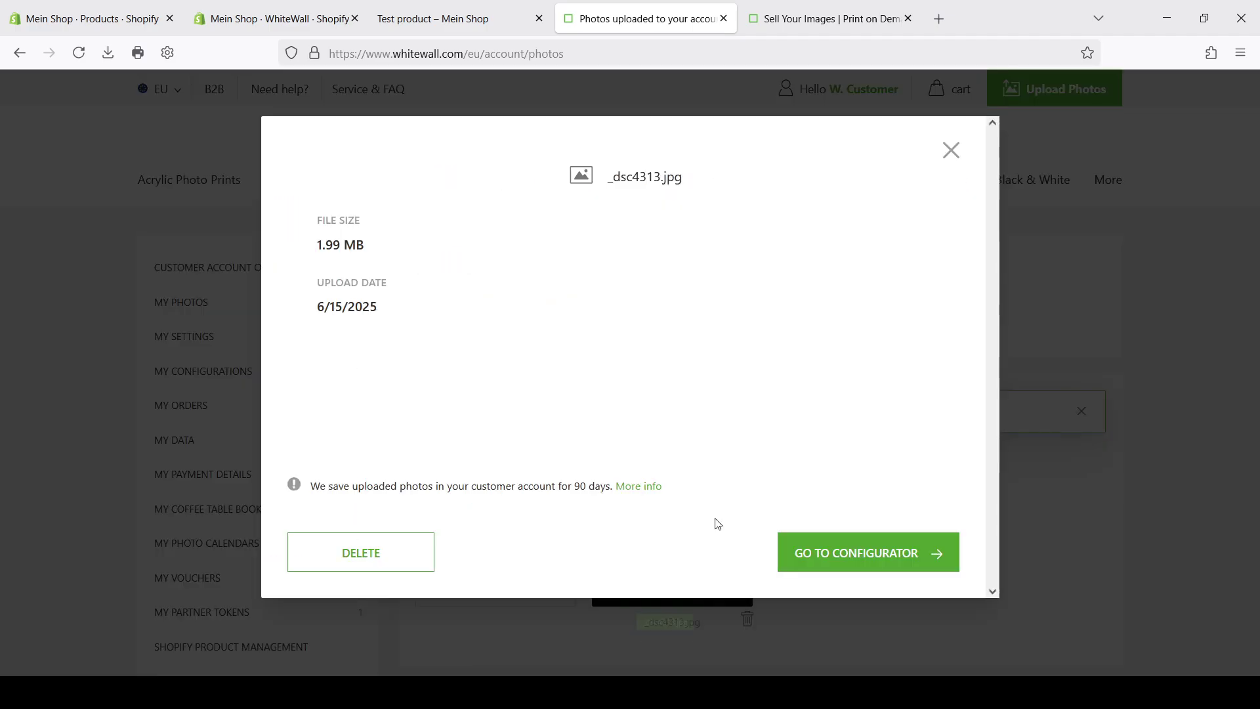
{"action": "left_click", "coordinate": [877, 567]}
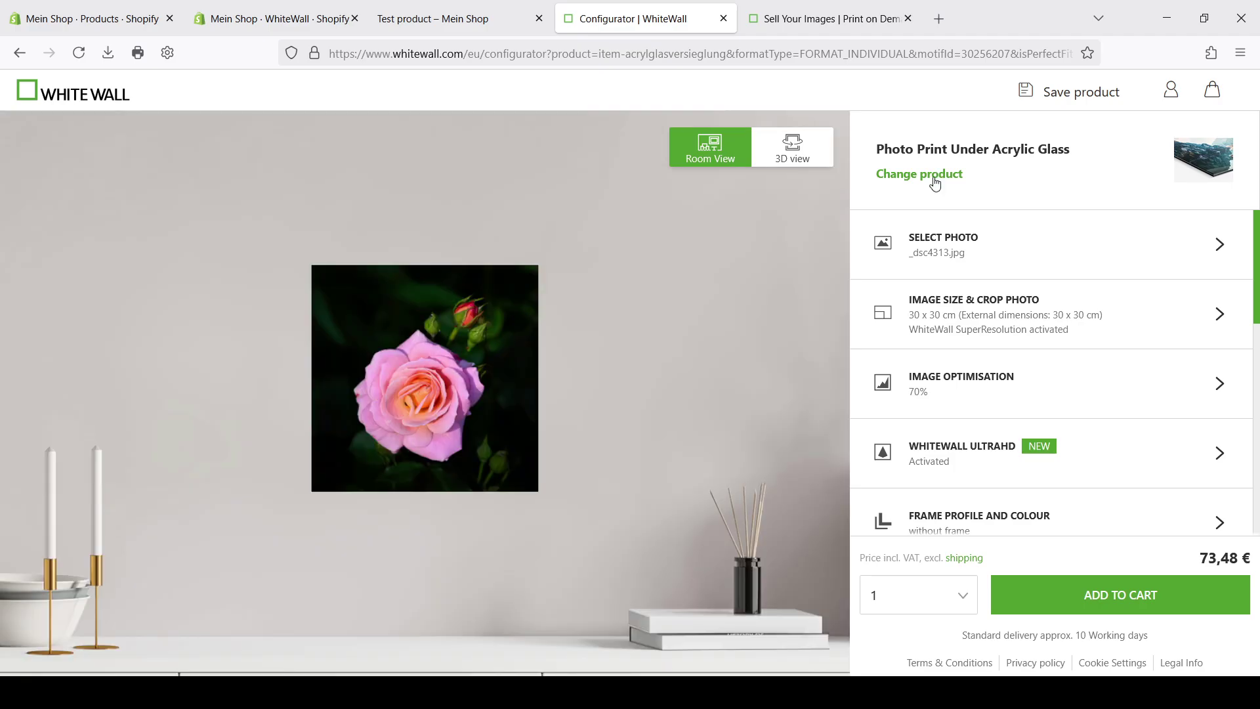
Step: Change the rose product to a Framed Prints Floater Frame
{"action": "left_click", "coordinate": [936, 181]}
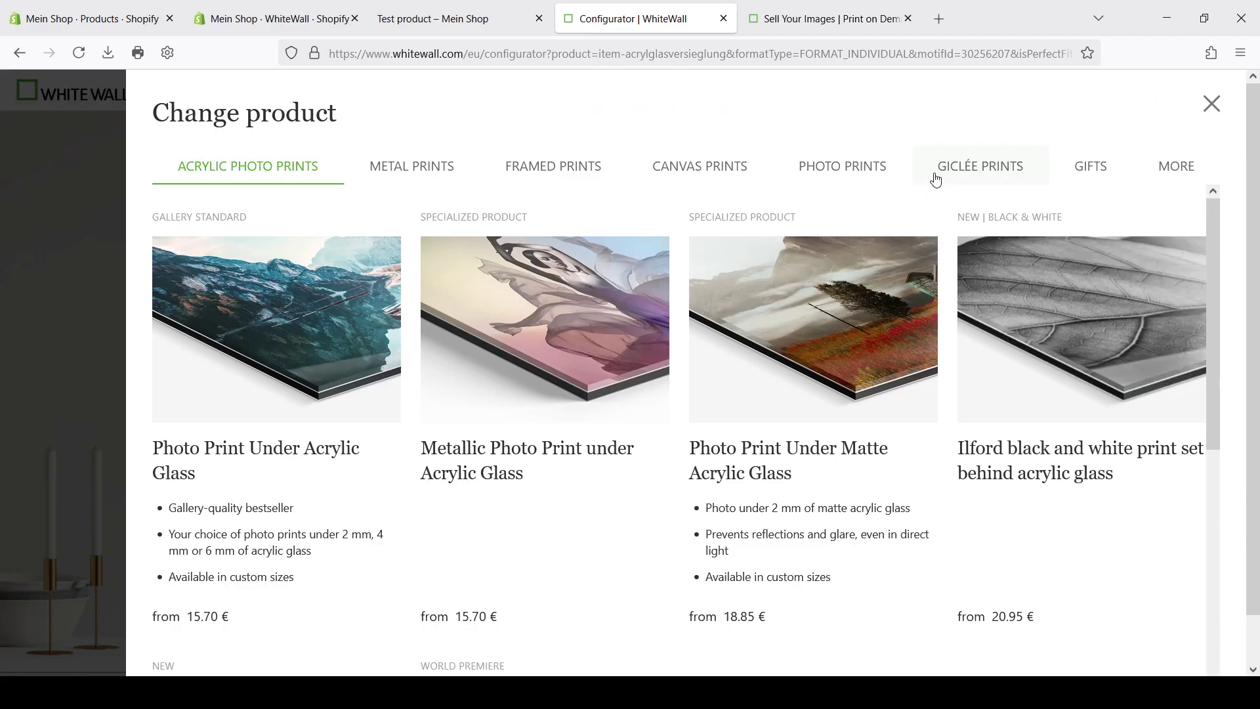
{"action": "left_click", "coordinate": [569, 169]}
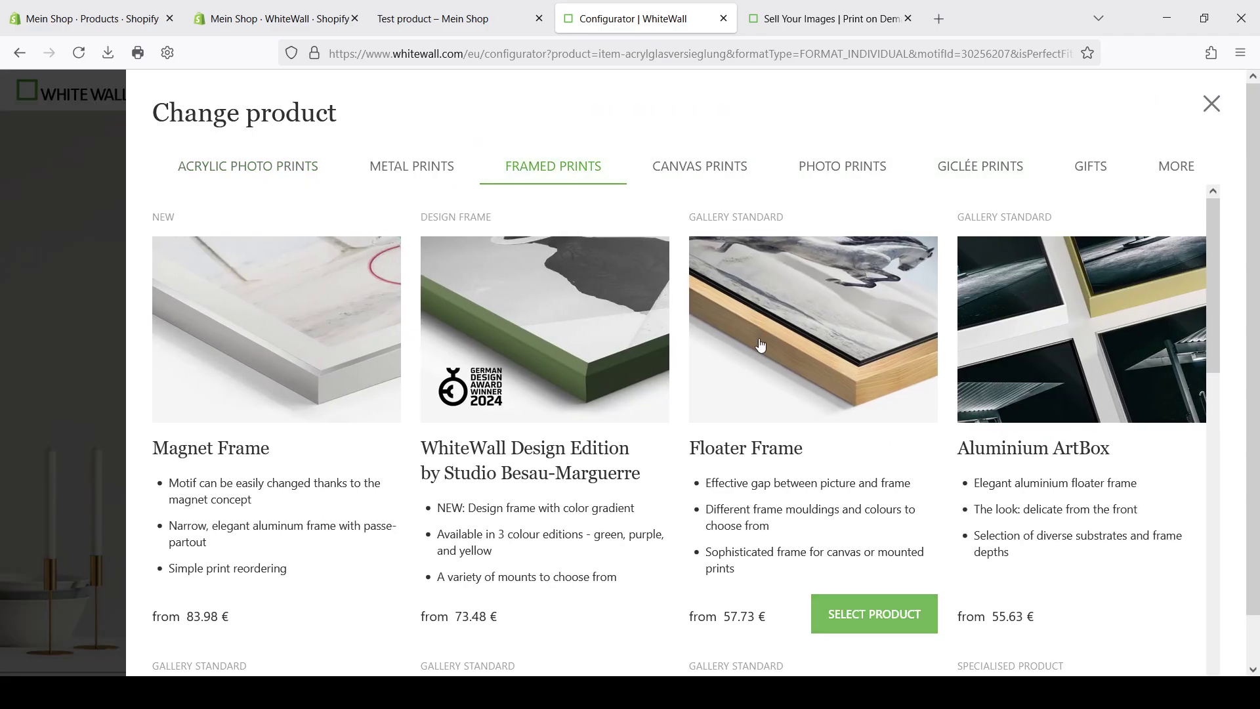
{"action": "left_click", "coordinate": [808, 338]}
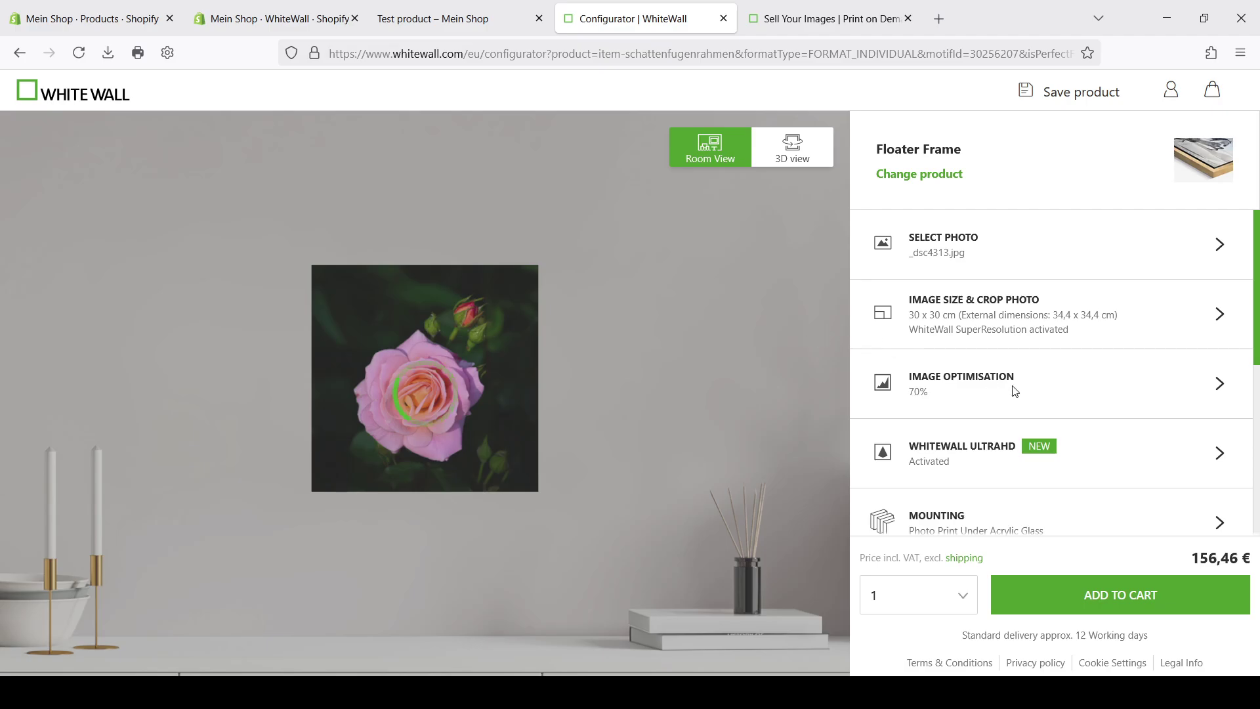
{"action": "scroll", "coordinate": [965, 394], "scroll_direction": "down", "scroll_amount": 3}
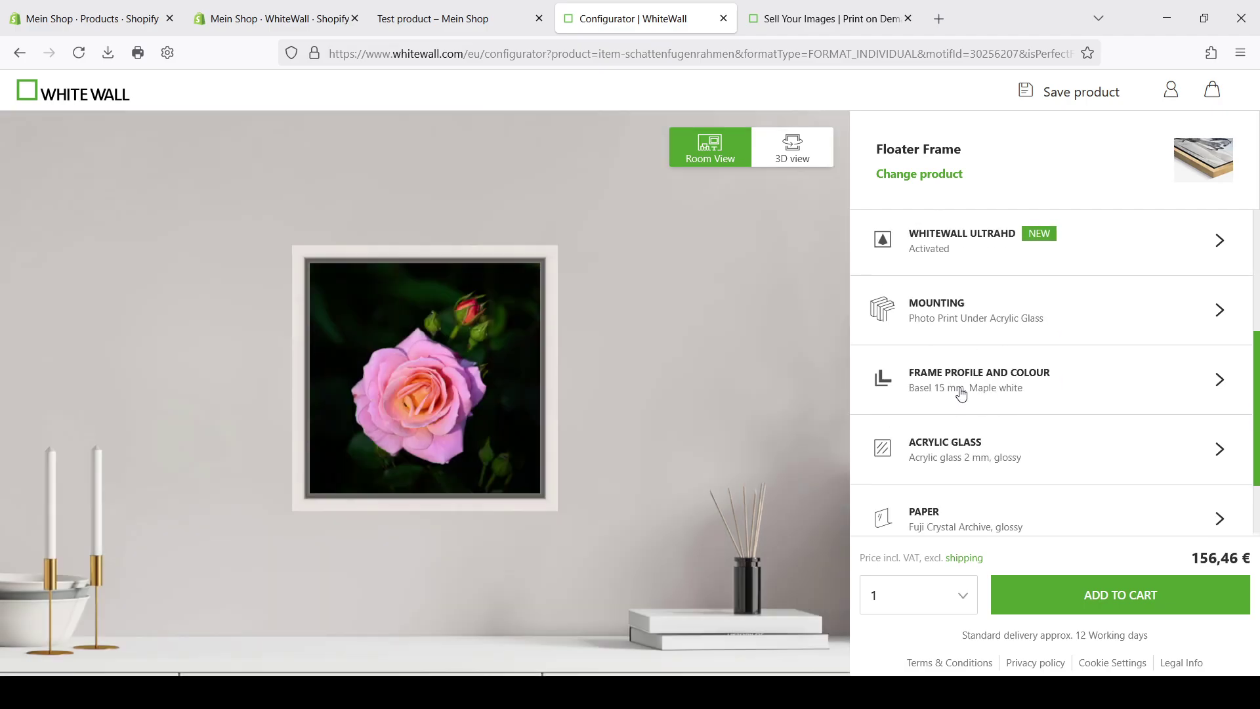
Step: Preview Alder brown and Maple natural frame colours, then return to Shopify's Rose setup
{"action": "left_click", "coordinate": [958, 393]}
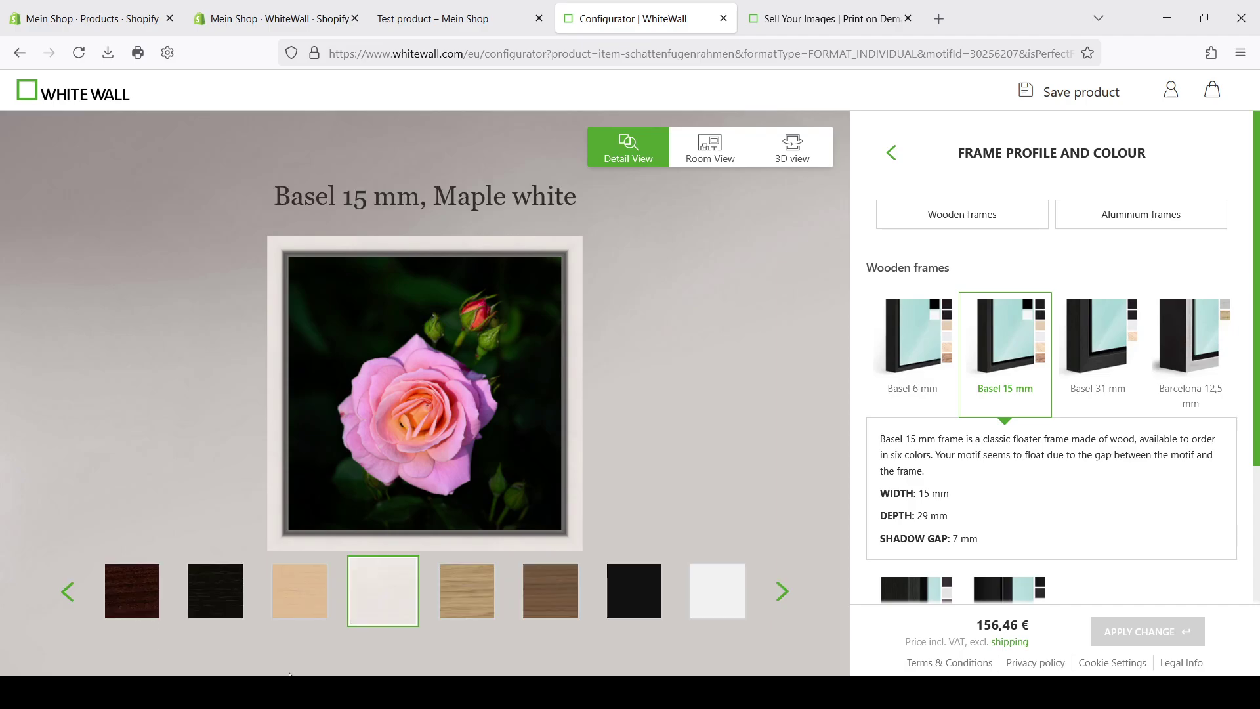
{"action": "left_click", "coordinate": [147, 606]}
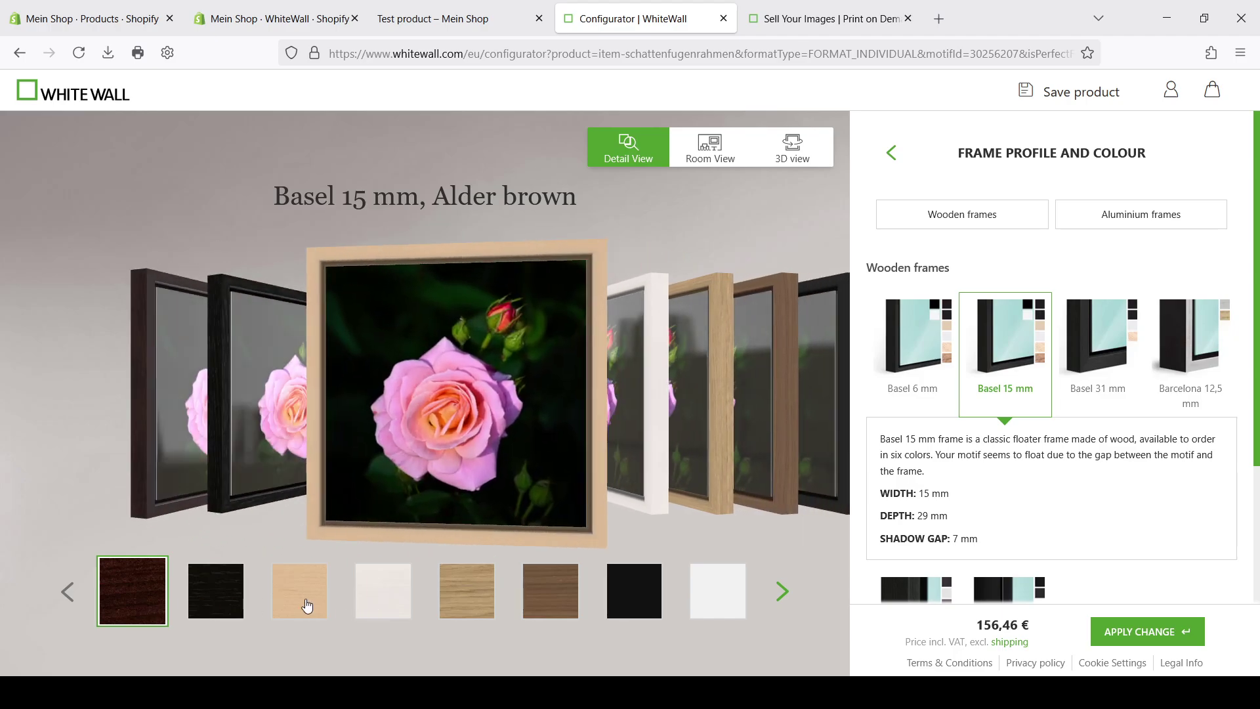
{"action": "left_click", "coordinate": [308, 600]}
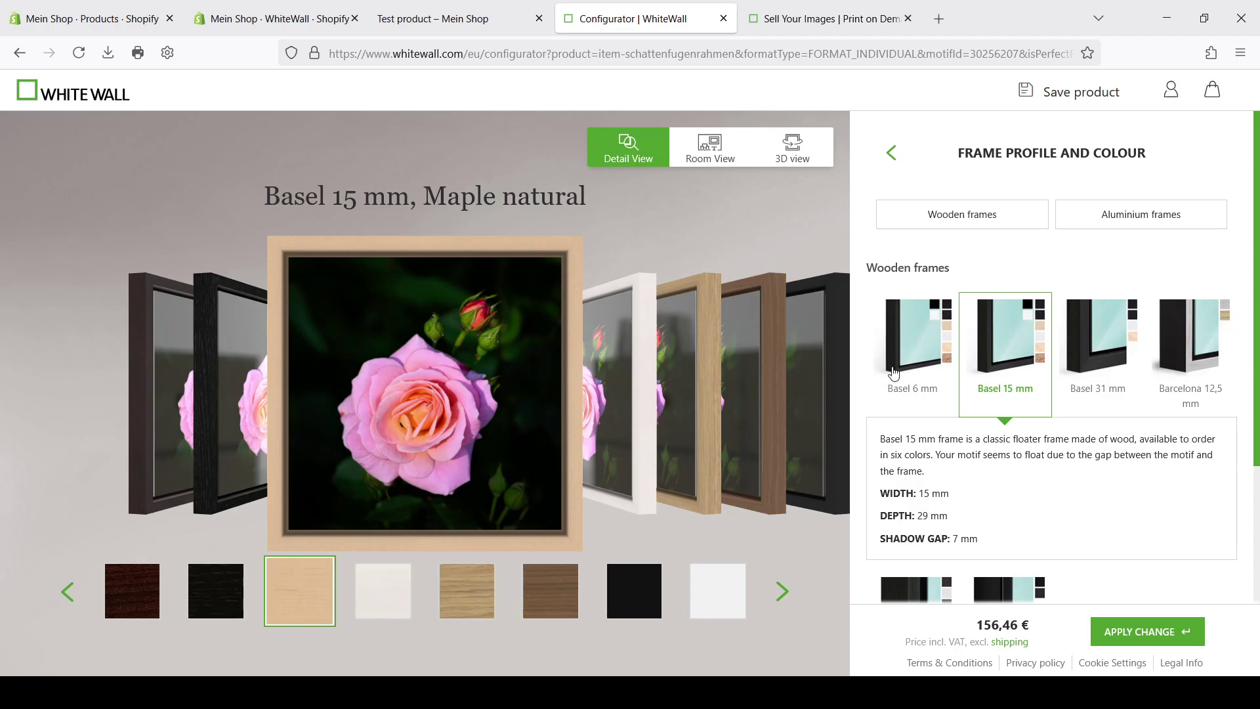
{"action": "left_click", "coordinate": [260, 21]}
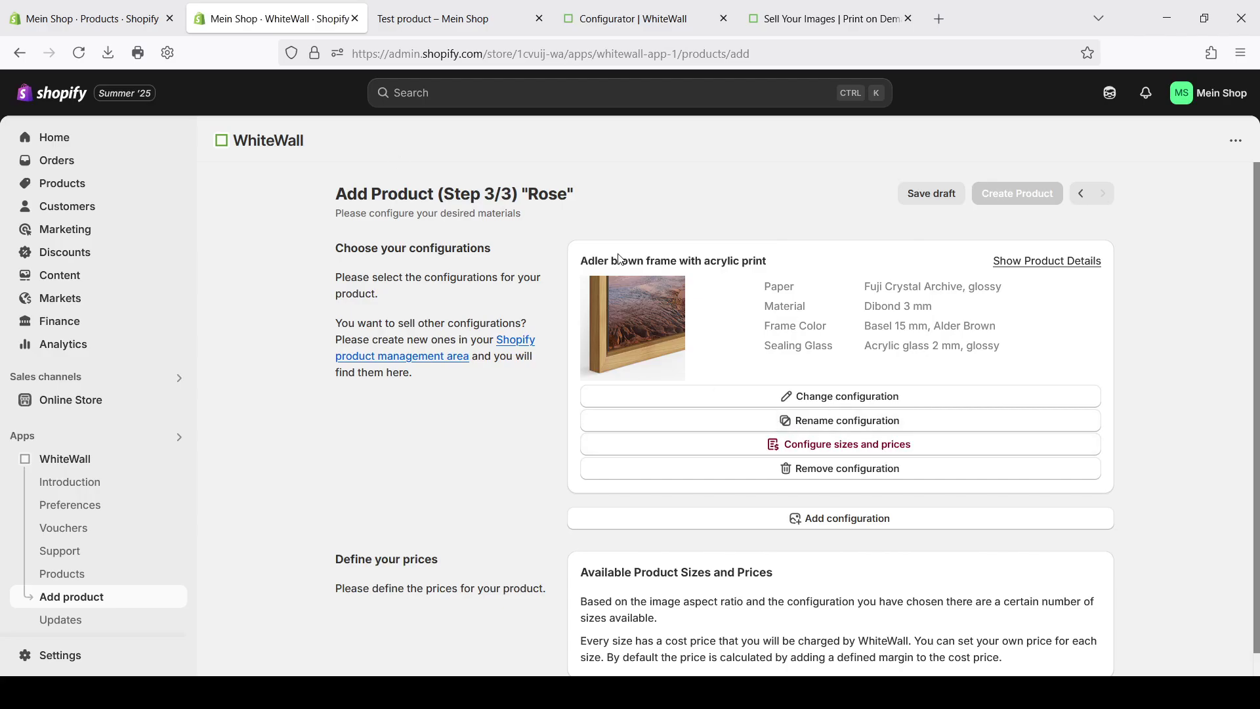
Step: Limit the Adler brown configuration to the 30, 40 and 50 cm sizes and save
{"action": "left_click", "coordinate": [824, 445]}
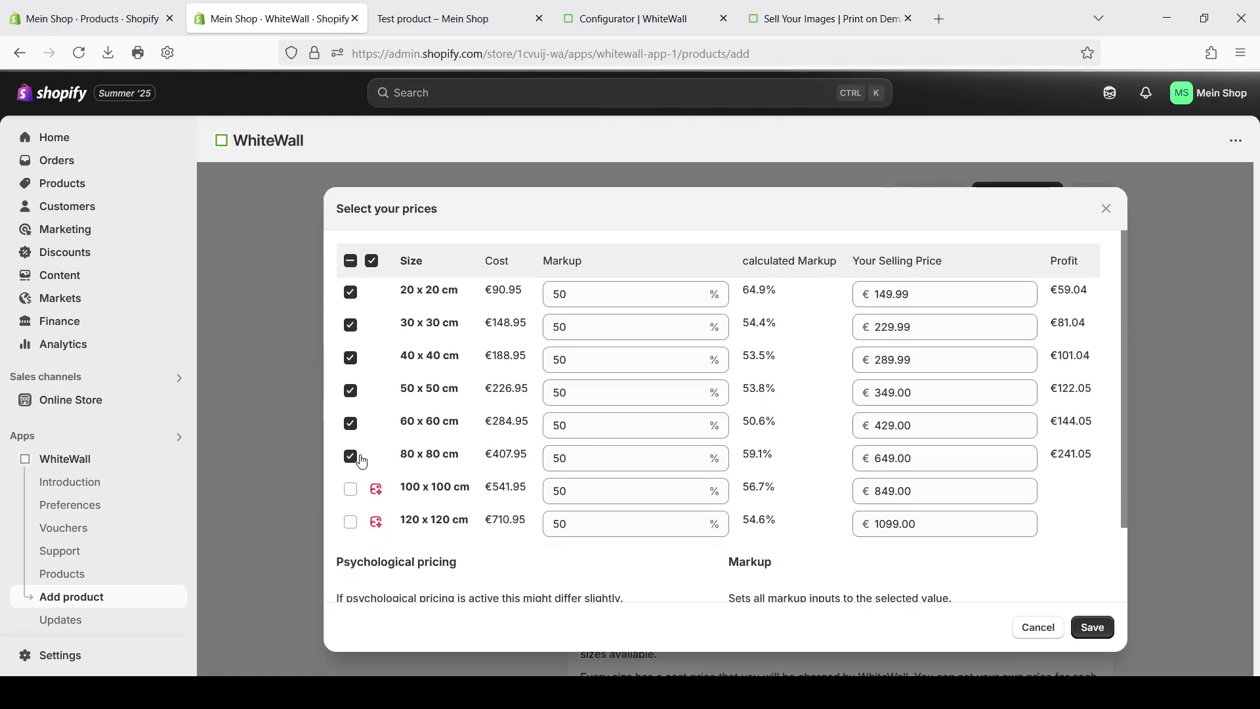
{"action": "left_click", "coordinate": [350, 456]}
{"action": "left_click", "coordinate": [350, 423]}
{"action": "left_click", "coordinate": [350, 292]}
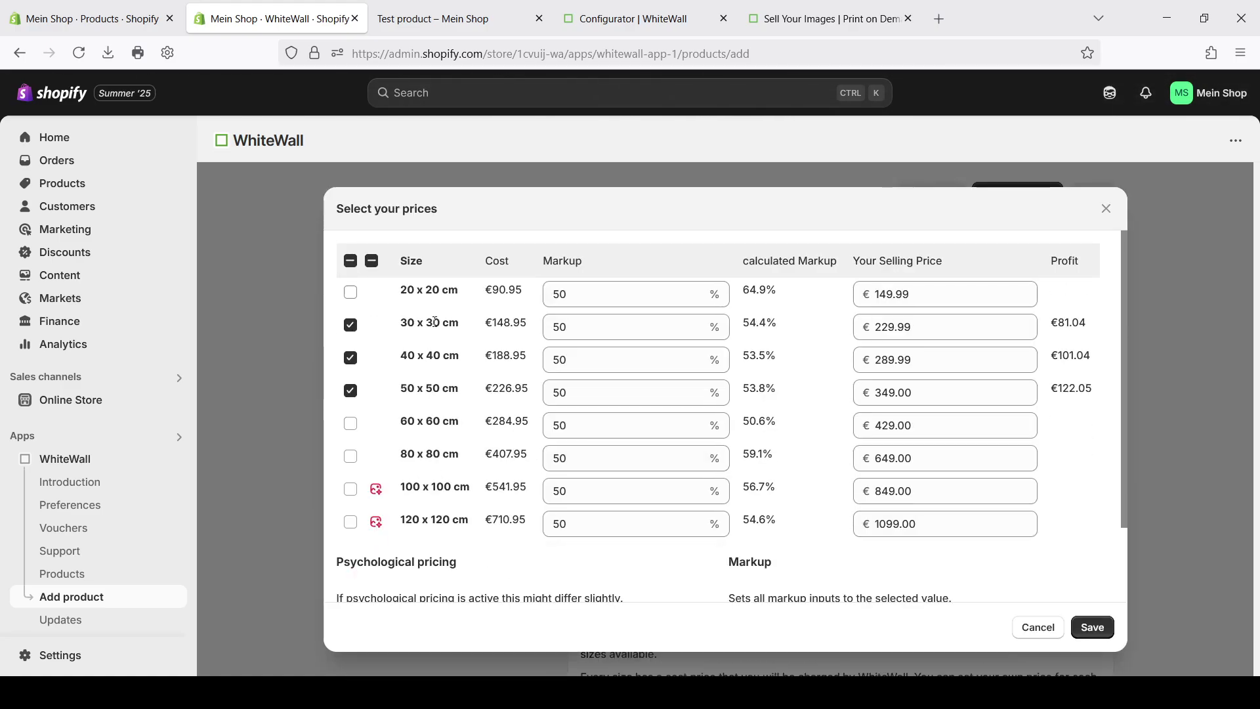
{"action": "left_click", "coordinate": [1092, 628]}
Step: Add the Photo Print On Fuji Crystal DP II configuration with all sizes 20–80 cm enabled
{"action": "left_click", "coordinate": [920, 518]}
{"action": "scroll", "coordinate": [765, 484], "scroll_direction": "down", "scroll_amount": 10}
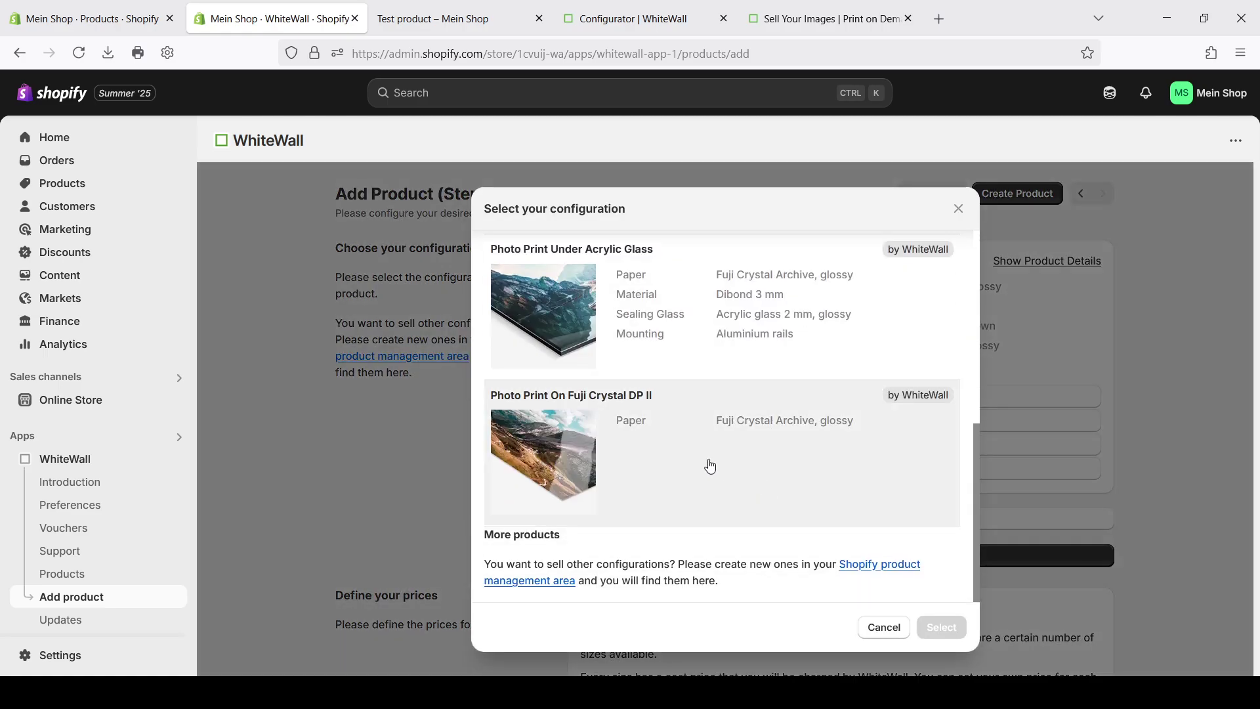
{"action": "left_click", "coordinate": [715, 463]}
{"action": "left_click", "coordinate": [835, 430]}
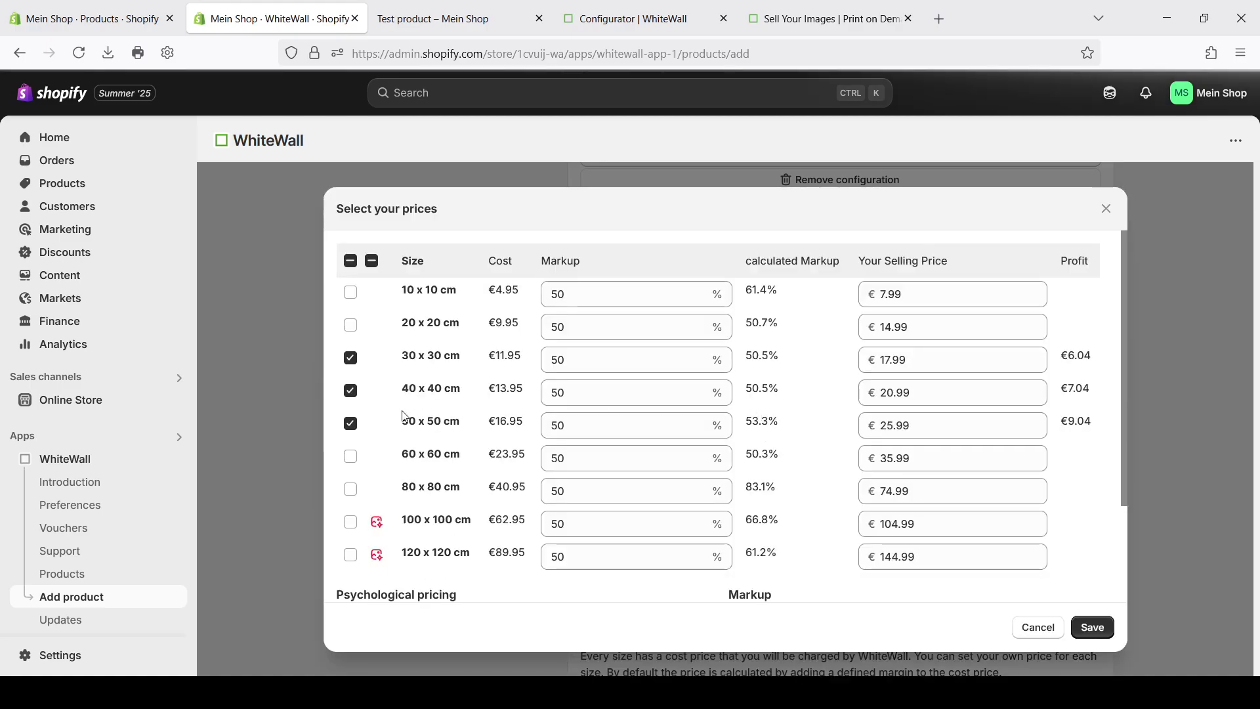
{"action": "left_click", "coordinate": [351, 456]}
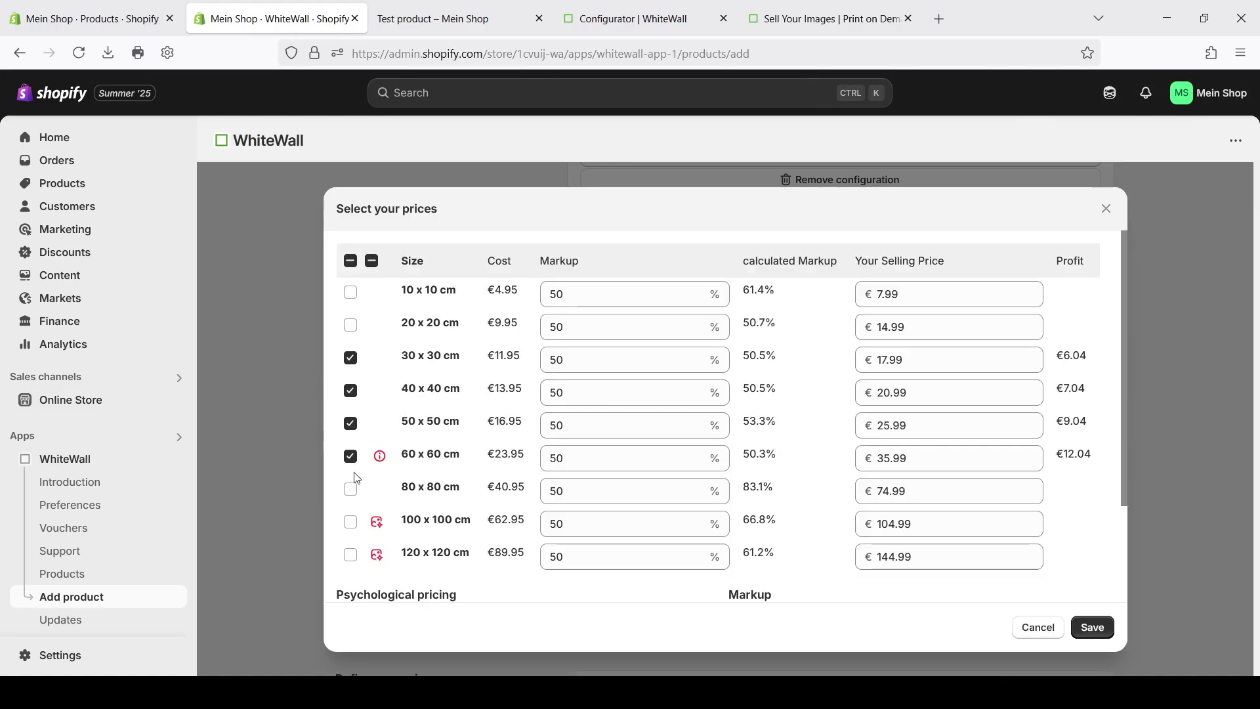
{"action": "left_click", "coordinate": [351, 489]}
{"action": "left_click", "coordinate": [349, 326]}
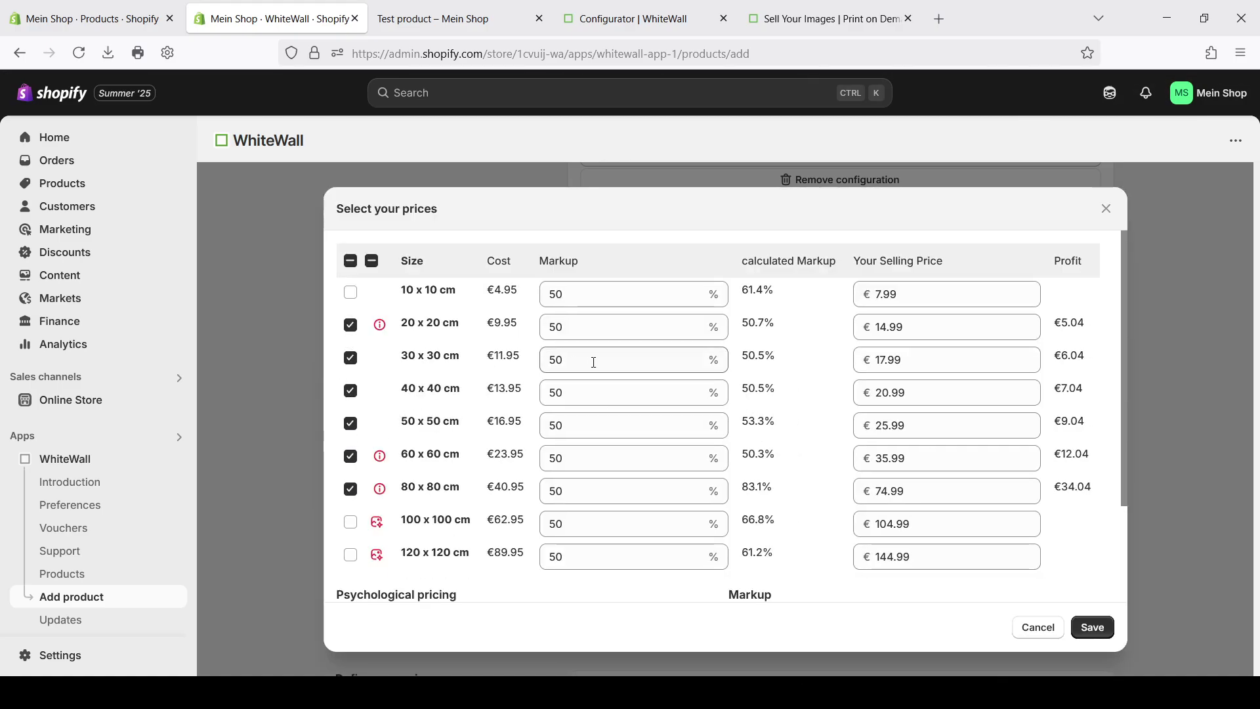
Step: Set the Fuji Crystal markup to 150 for each size from 80 down to 20 cm and save
{"action": "left_click", "coordinate": [563, 491]}
{"action": "double_click", "coordinate": [563, 491]}
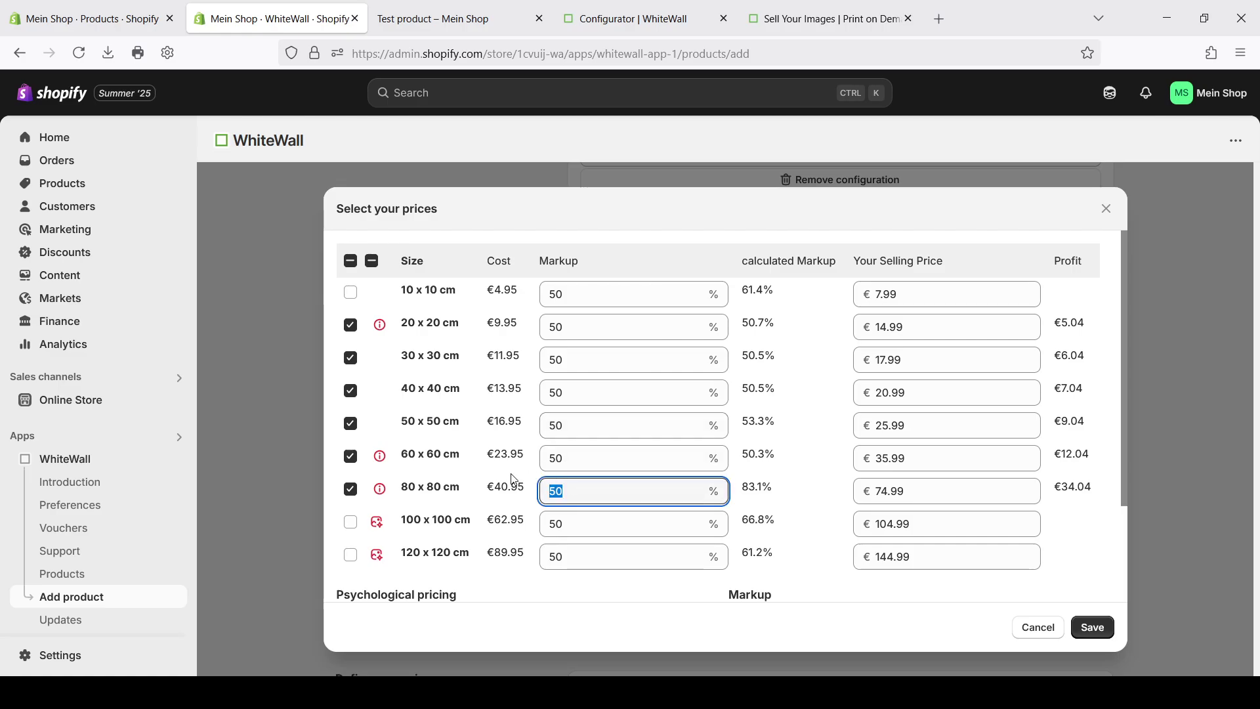
{"action": "type", "text": "150"}
{"action": "mouse_move", "coordinate": [387, 497]}
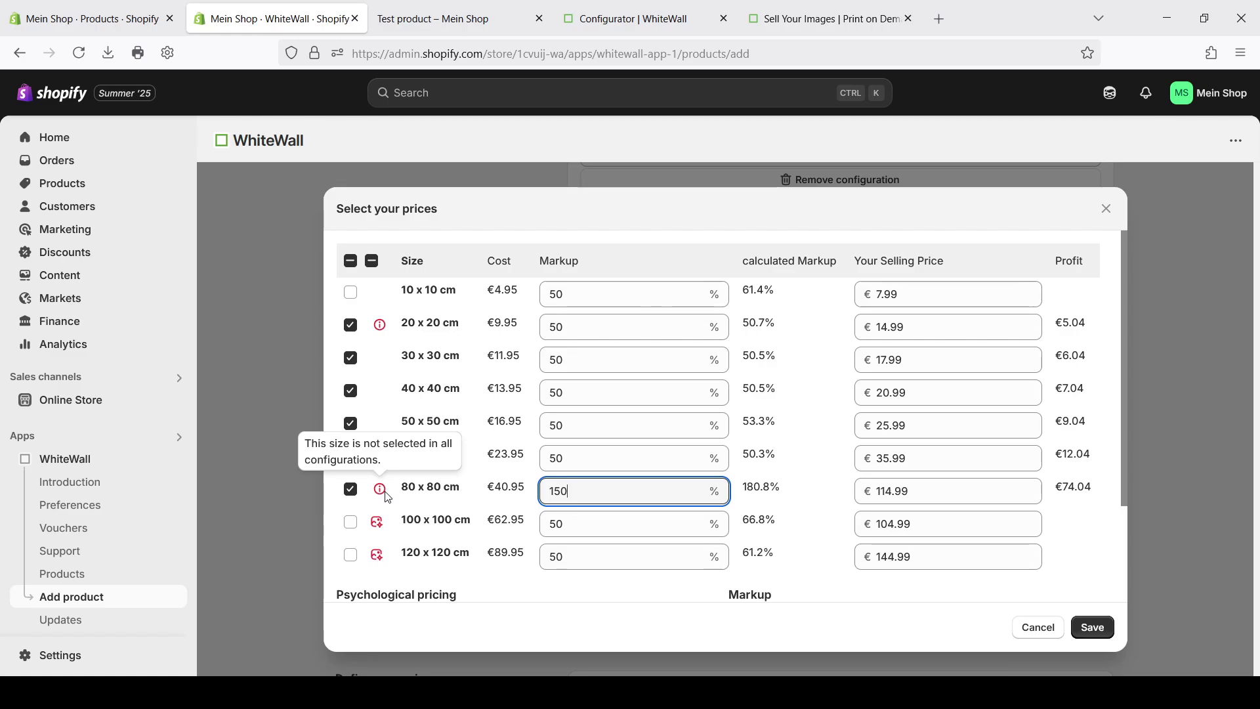
{"action": "double_click", "coordinate": [566, 458]}
{"action": "type", "text": "150"}
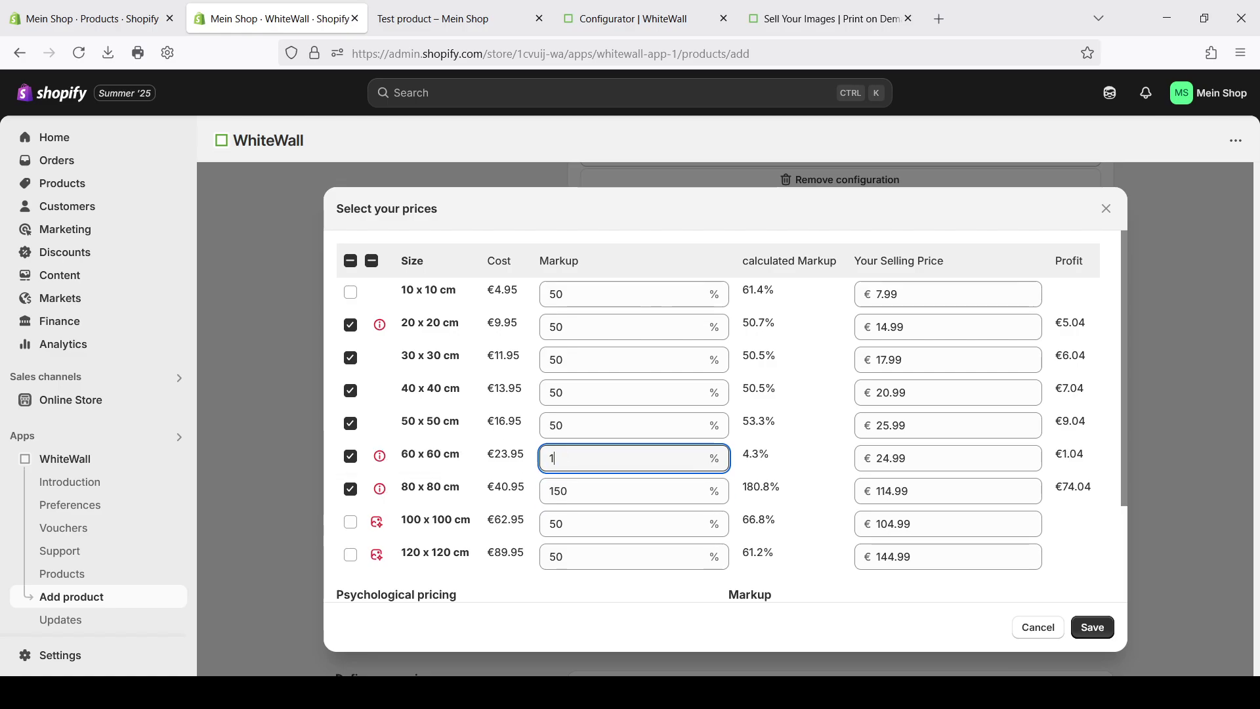
{"action": "double_click", "coordinate": [589, 423]}
{"action": "type", "text": "150"}
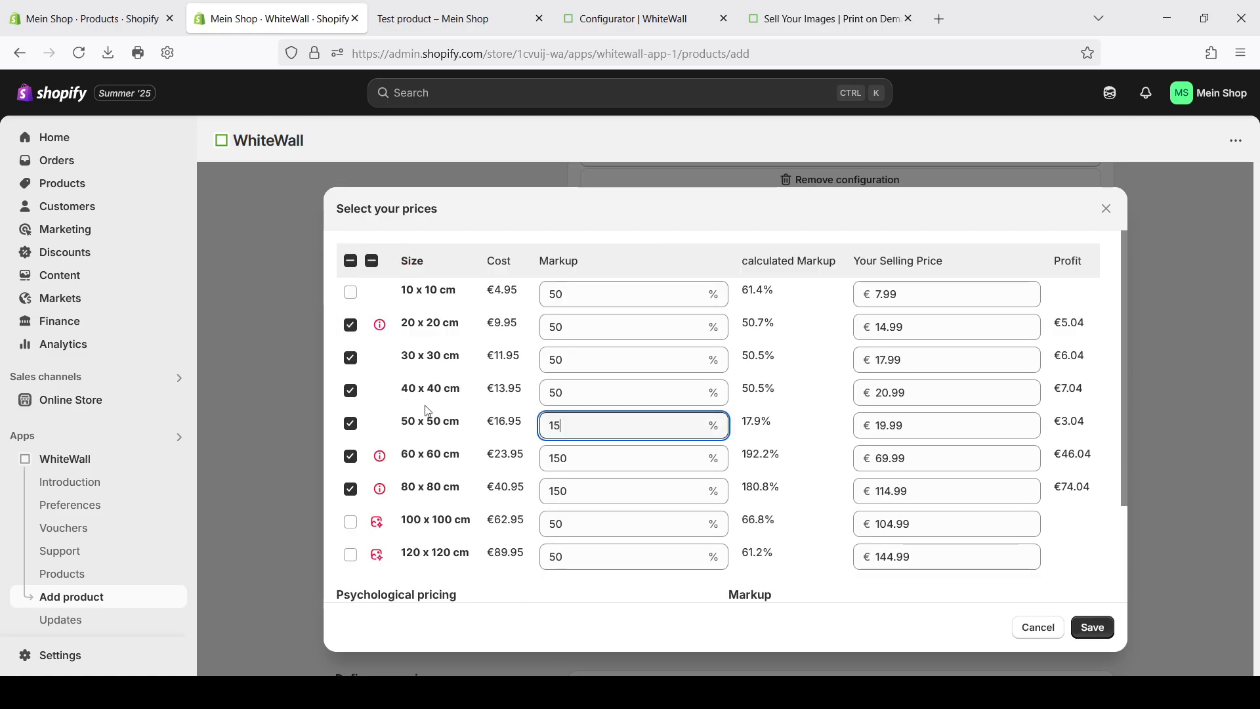
{"action": "double_click", "coordinate": [591, 394]}
{"action": "type", "text": "150"}
{"action": "double_click", "coordinate": [587, 361]}
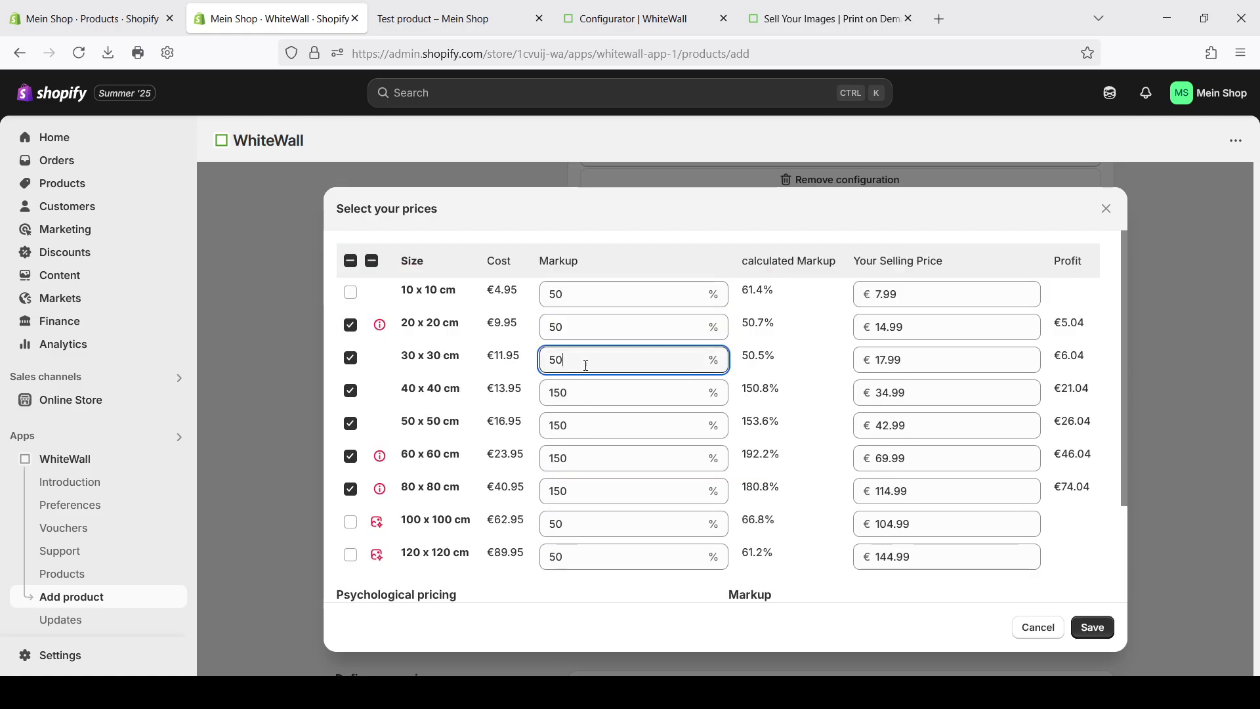
{"action": "type", "text": "150"}
{"action": "double_click", "coordinate": [546, 335]}
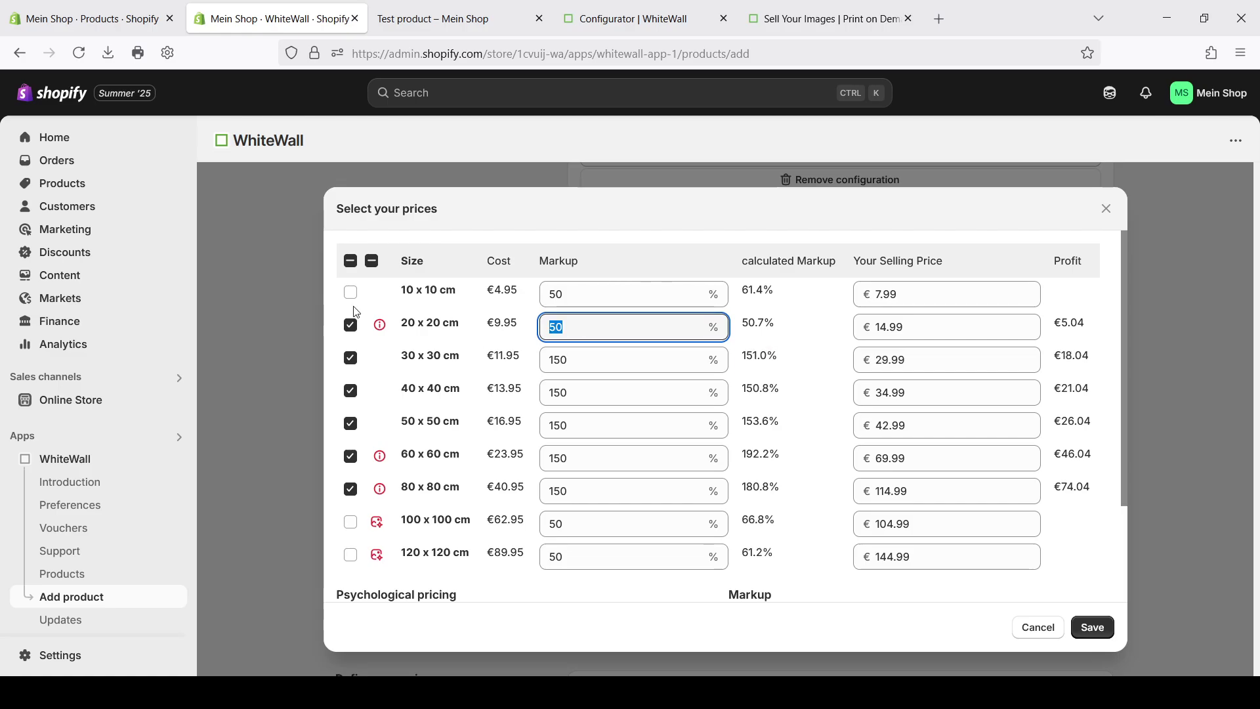
{"action": "type", "text": "150"}
{"action": "left_click", "coordinate": [1093, 627]}
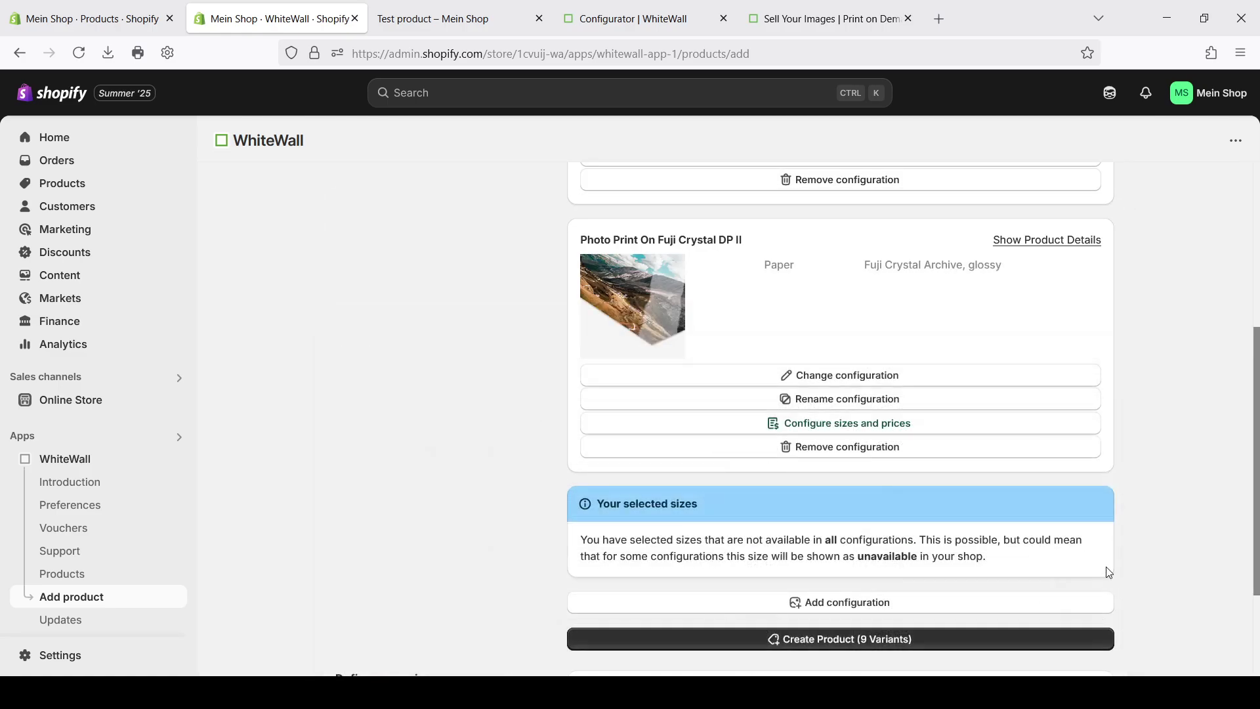
Step: Create the Rose product with 9 variants, then open it and scroll to its media gallery
{"action": "scroll", "coordinate": [898, 493], "scroll_direction": "down", "scroll_amount": 2}
{"action": "left_click", "coordinate": [883, 500]}
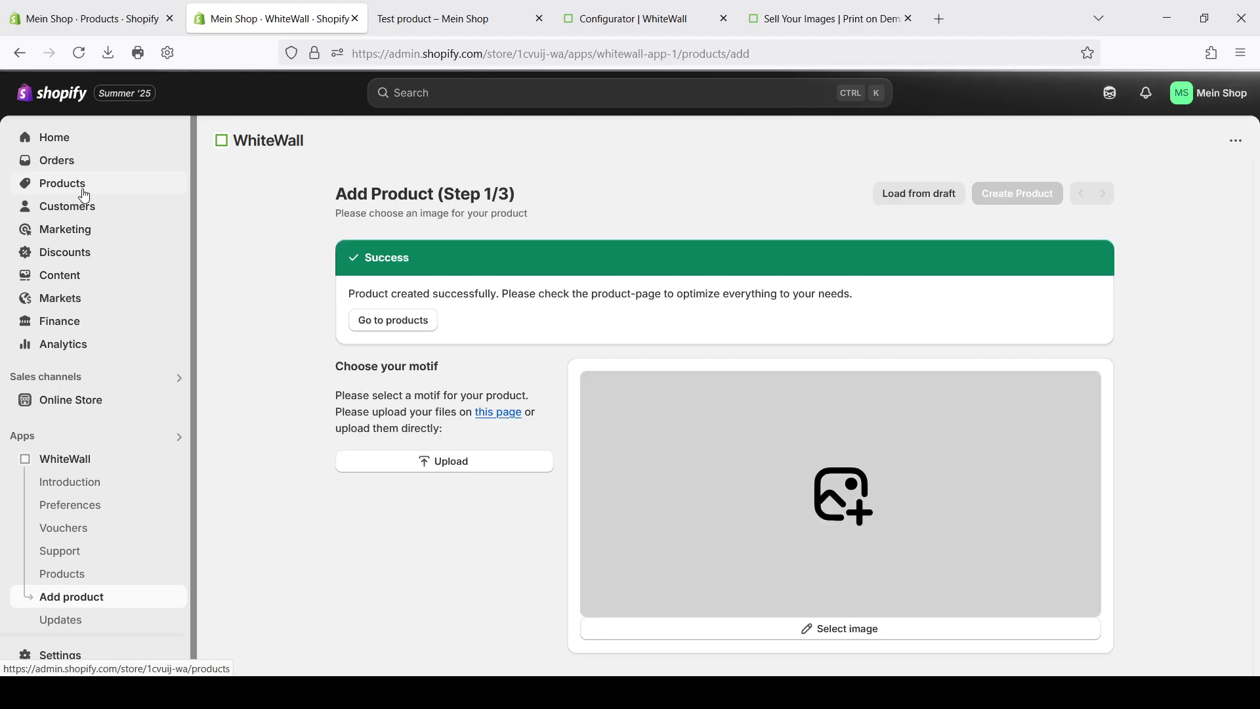
{"action": "left_click", "coordinate": [84, 196]}
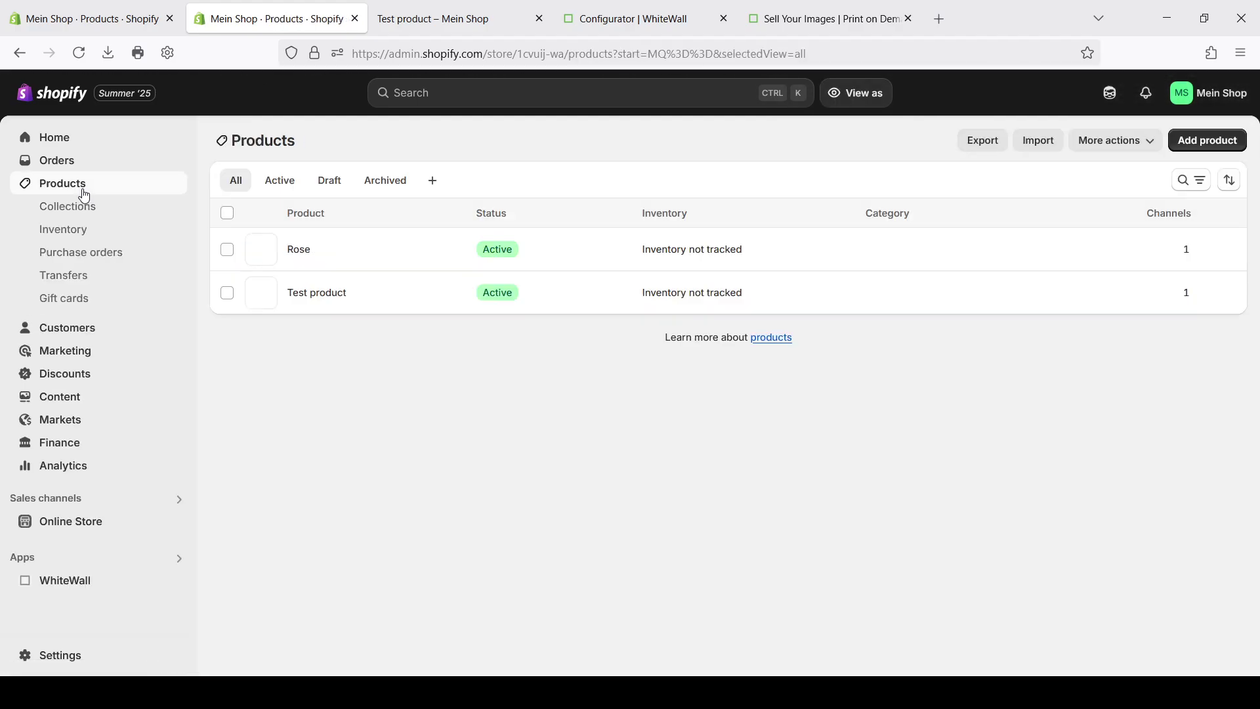
{"action": "left_click", "coordinate": [324, 247]}
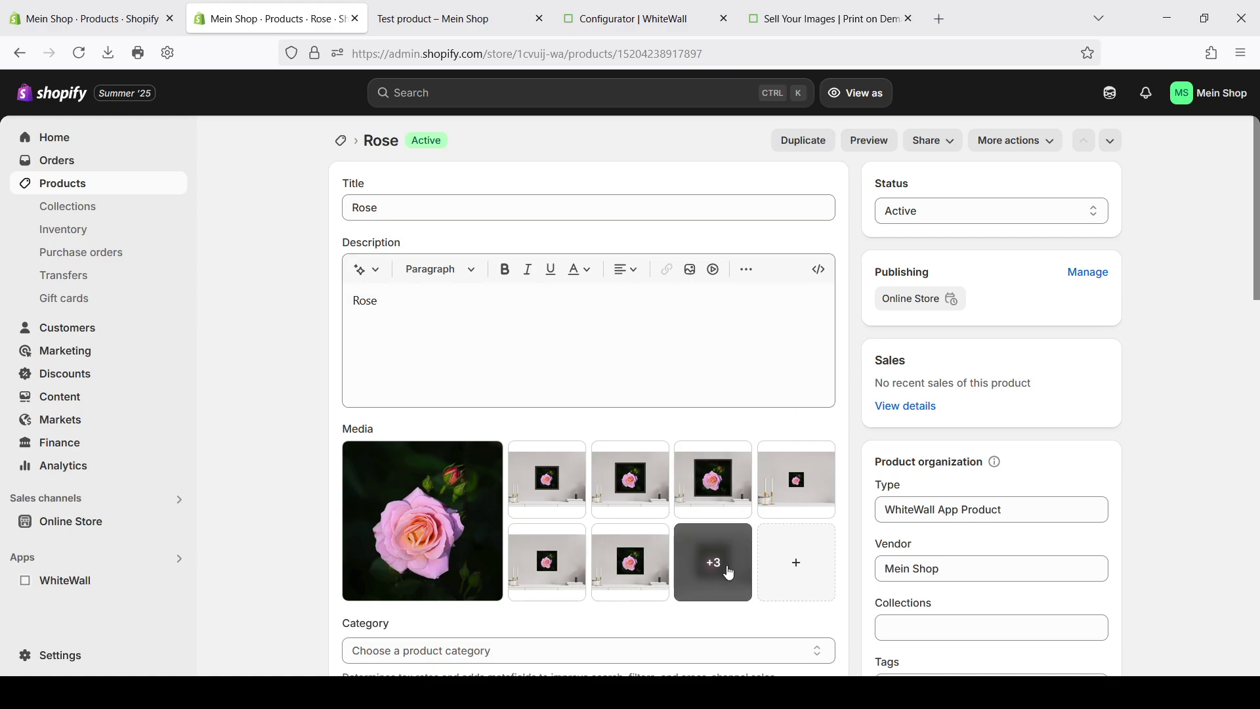
{"action": "scroll", "coordinate": [807, 439], "scroll_direction": "down", "scroll_amount": 1}
{"action": "scroll", "coordinate": [806, 440], "scroll_direction": "down", "scroll_amount": 2}
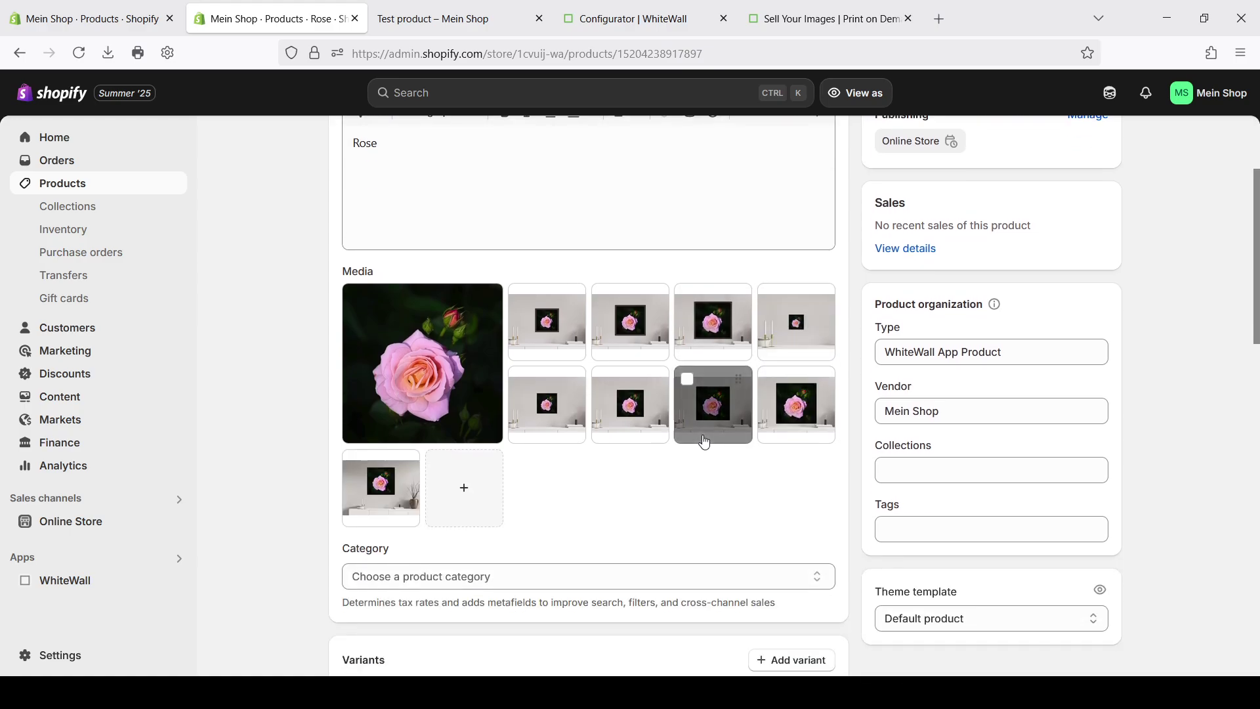
{"action": "left_click", "coordinate": [722, 424]}
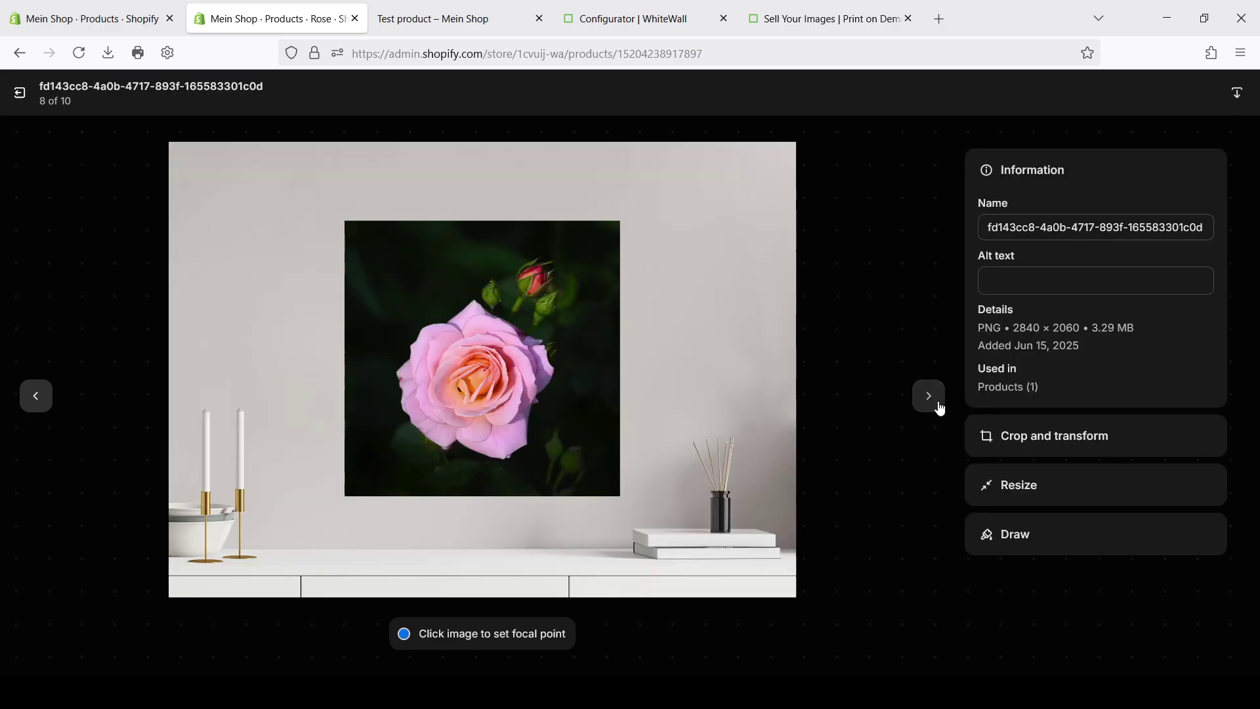
{"action": "left_click", "coordinate": [929, 396]}
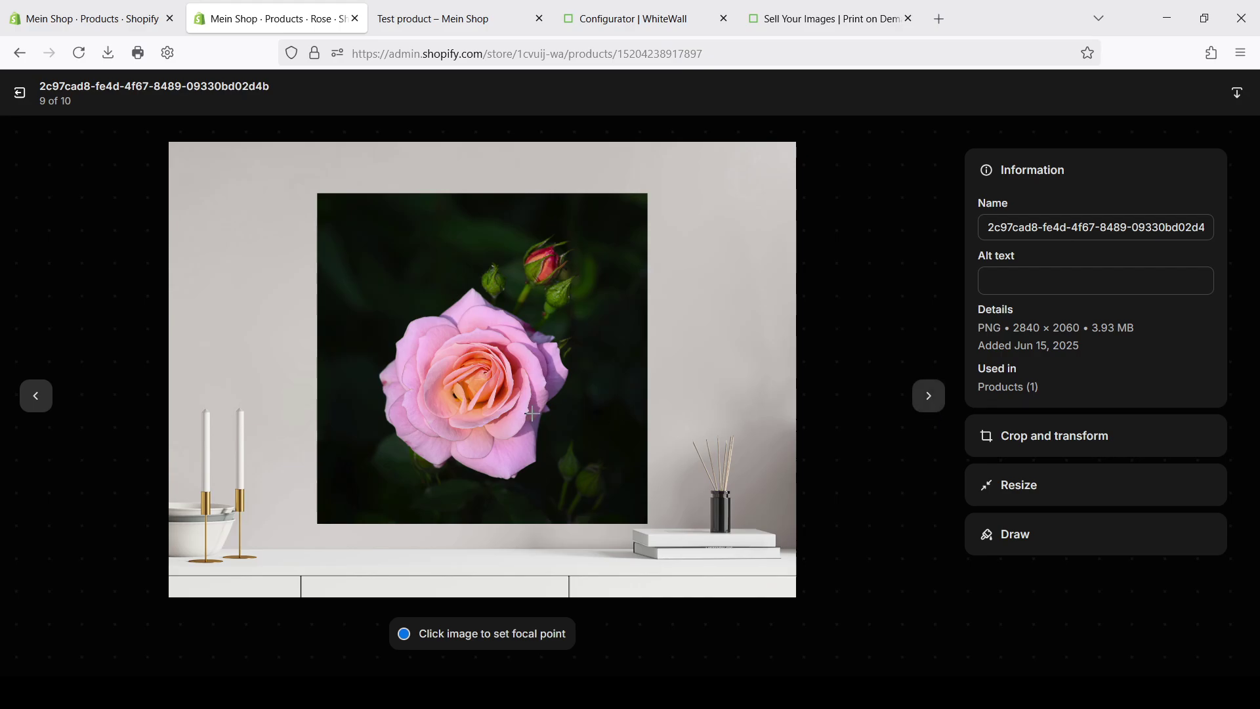
{"action": "left_click", "coordinate": [28, 405]}
{"action": "left_click", "coordinate": [27, 405]}
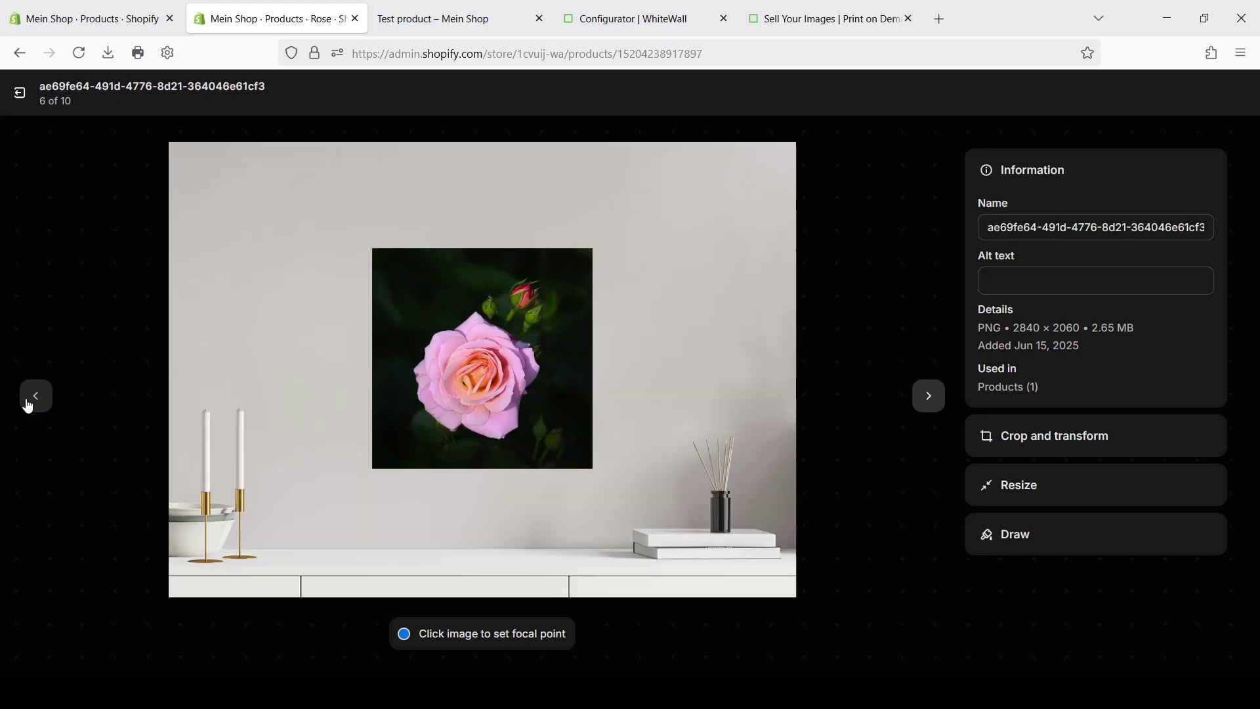
{"action": "left_click", "coordinate": [28, 407]}
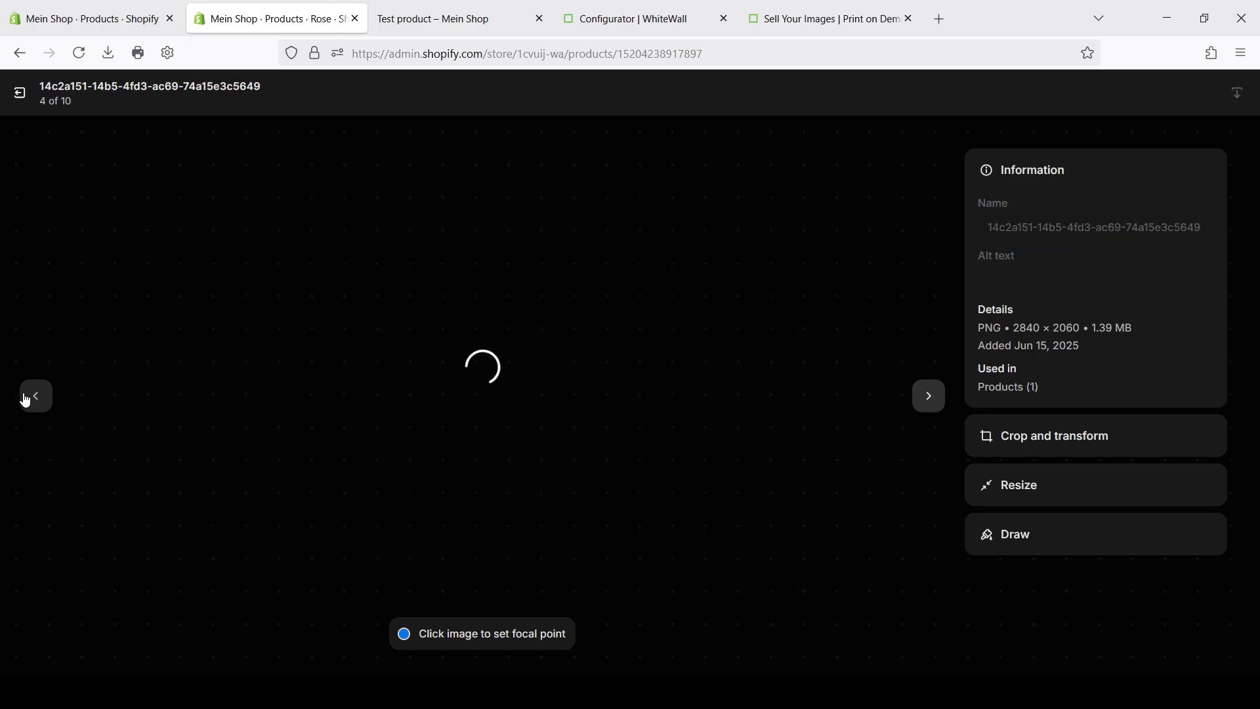
{"action": "left_click", "coordinate": [27, 406]}
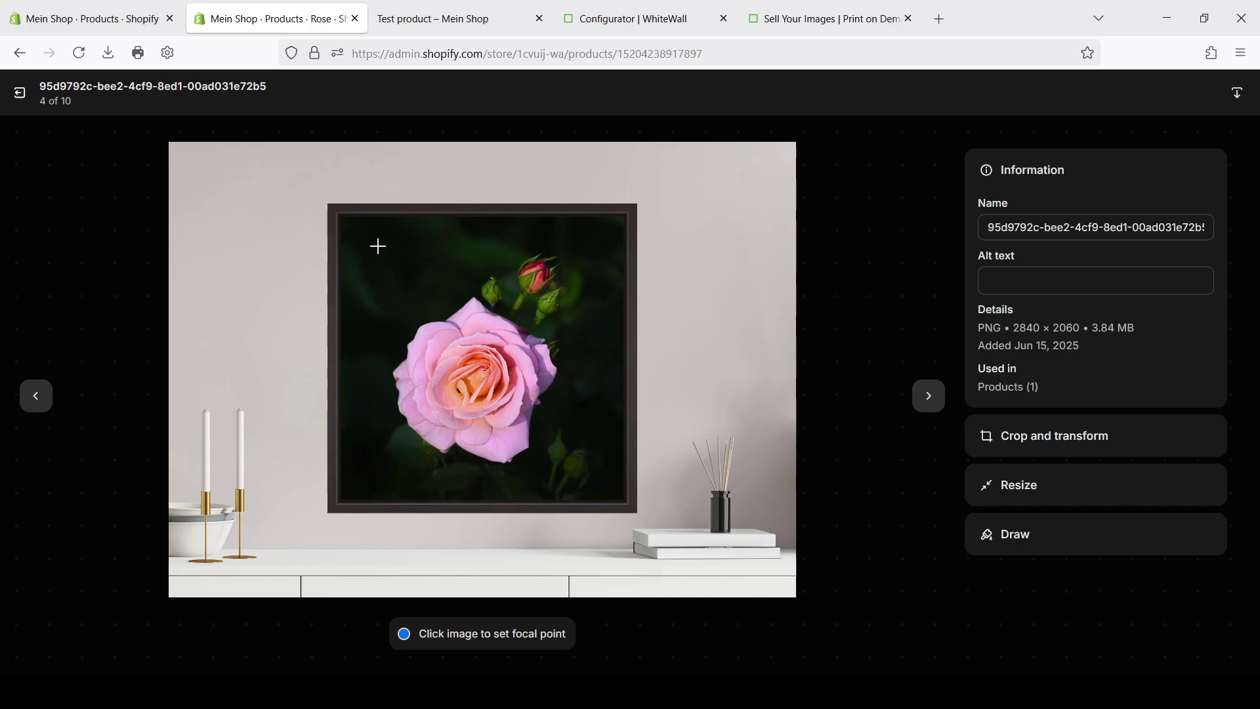
{"action": "left_click", "coordinate": [19, 96]}
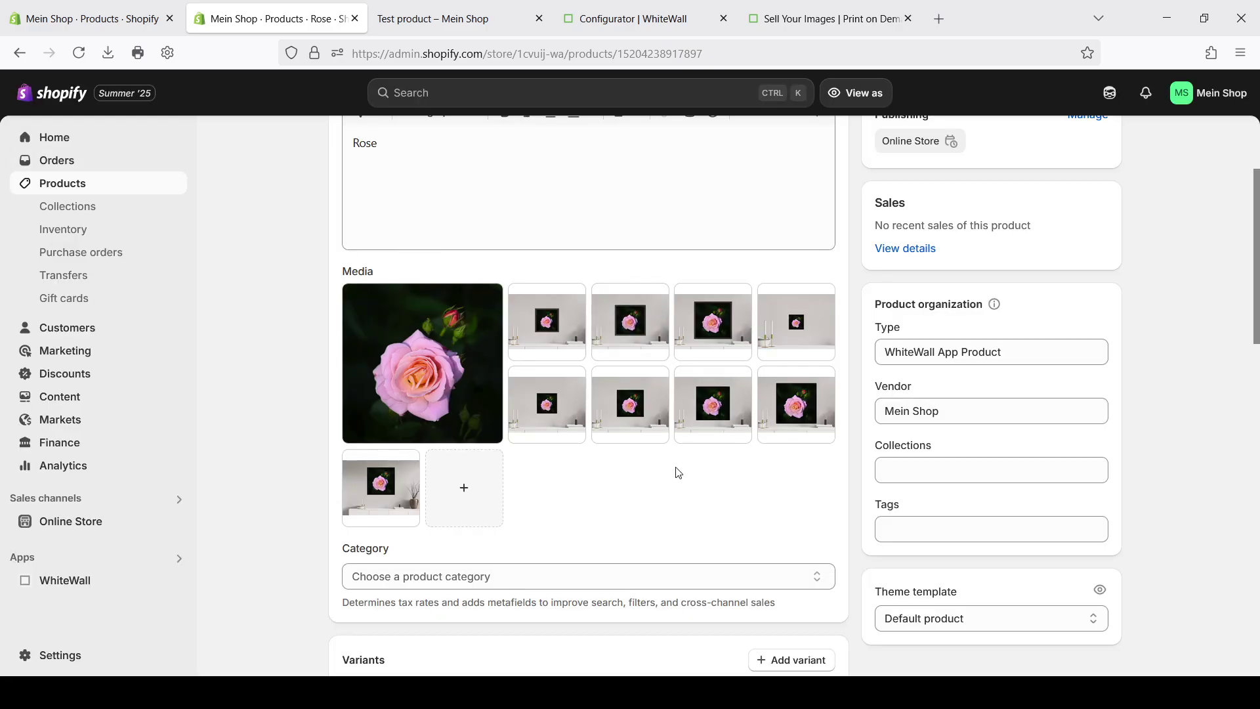
Step: Check Startseite in the Rose product's Collections field and save the product
{"action": "scroll", "coordinate": [682, 522], "scroll_direction": "up", "scroll_amount": 2}
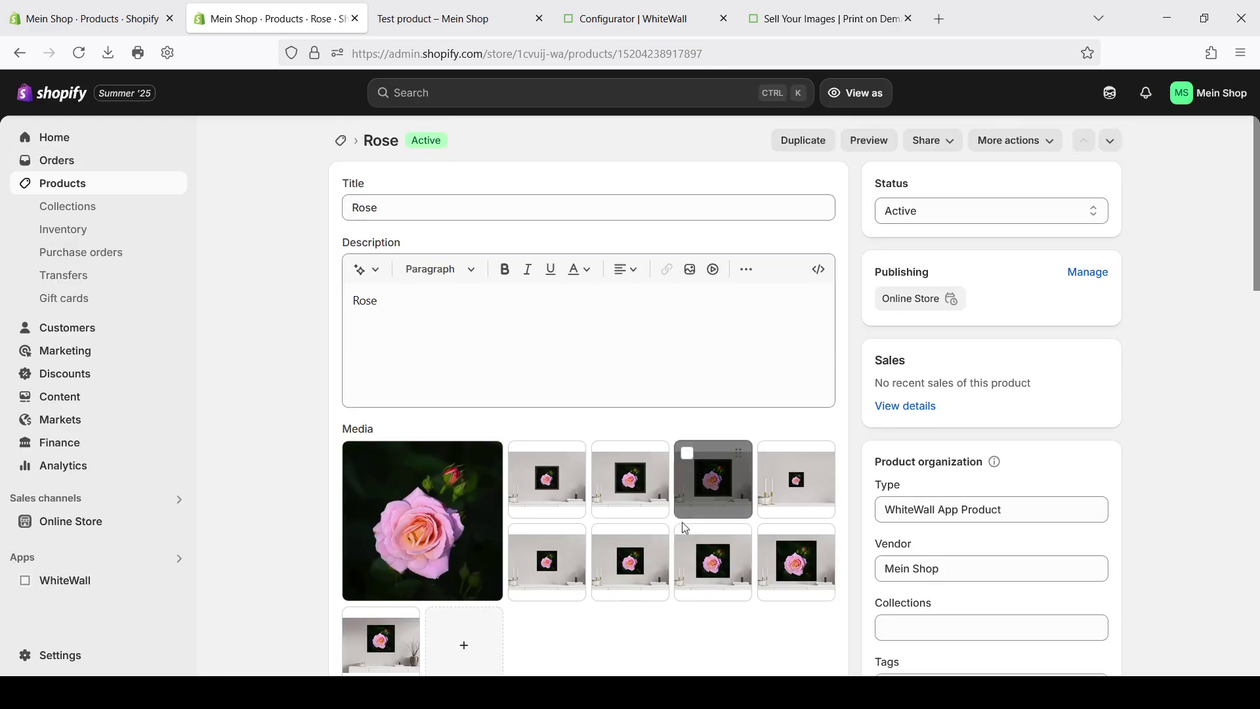
{"action": "scroll", "coordinate": [692, 501], "scroll_direction": "down", "scroll_amount": 5}
{"action": "scroll", "coordinate": [554, 428], "scroll_direction": "up", "scroll_amount": 4}
{"action": "scroll", "coordinate": [555, 428], "scroll_direction": "up", "scroll_amount": 1}
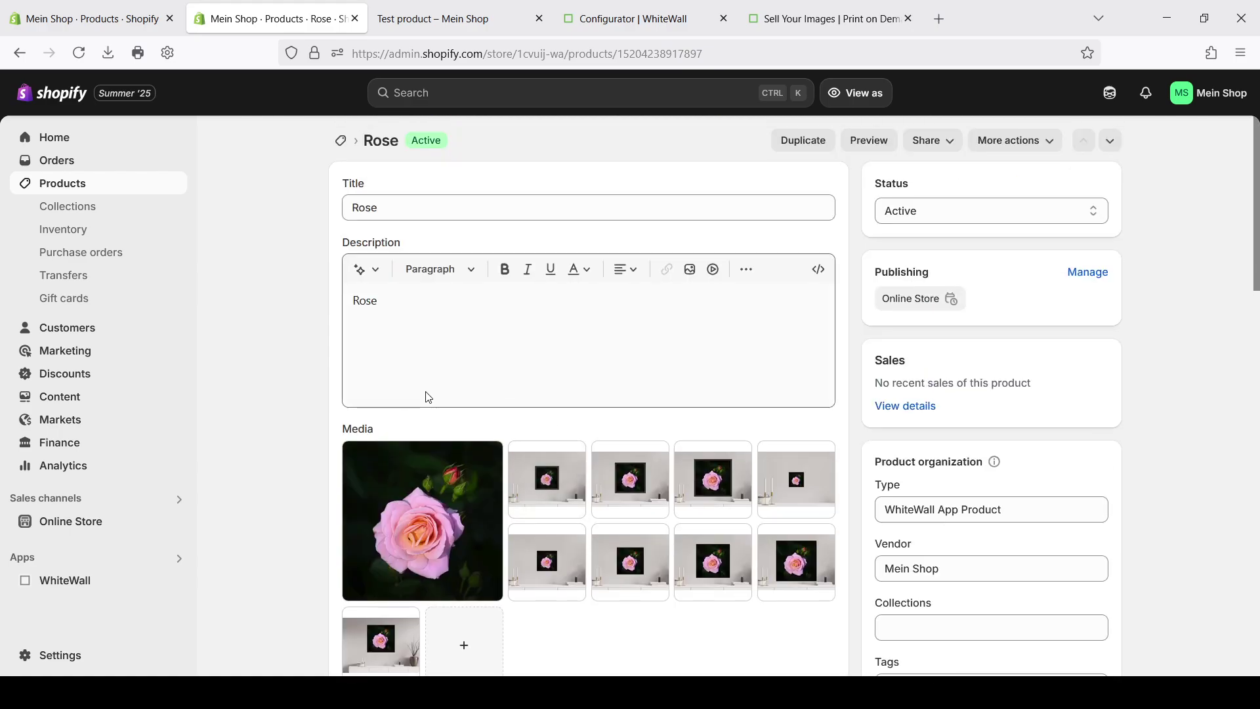
{"action": "scroll", "coordinate": [909, 397], "scroll_direction": "down", "scroll_amount": 3}
{"action": "left_click", "coordinate": [917, 472]}
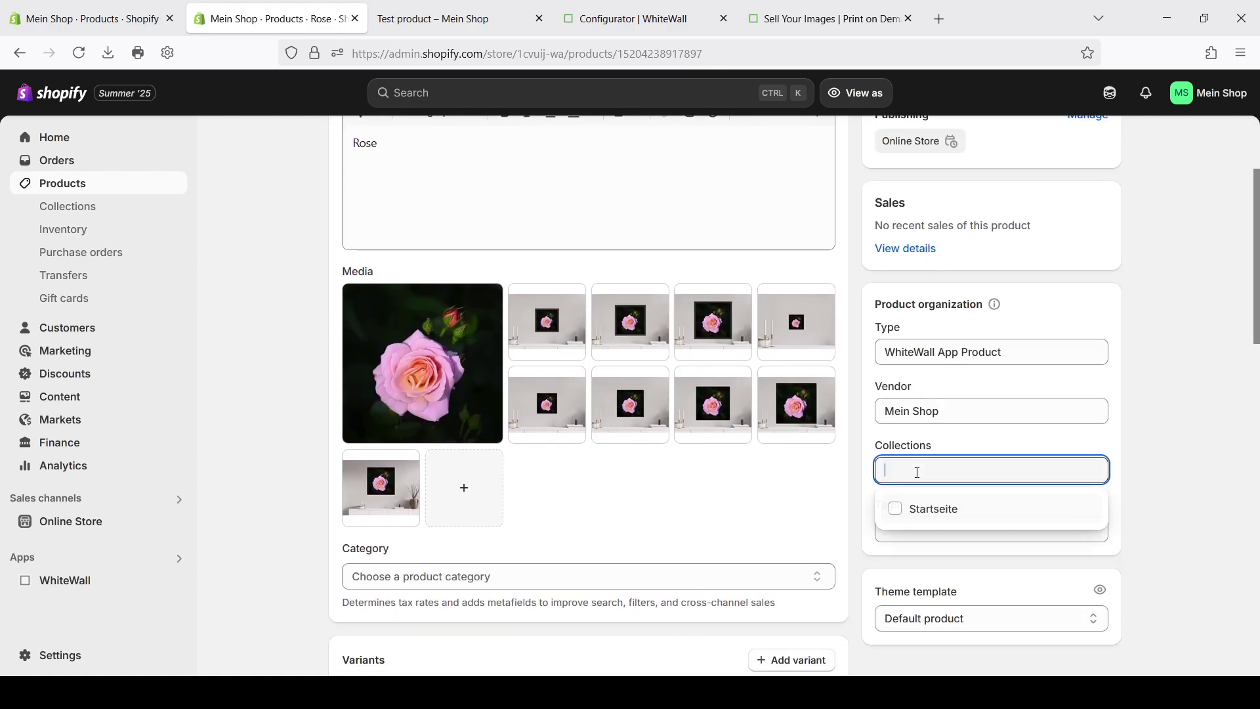
{"action": "left_click", "coordinate": [917, 512]}
{"action": "left_click", "coordinate": [1148, 450]}
{"action": "scroll", "coordinate": [1055, 514], "scroll_direction": "up", "scroll_amount": 3}
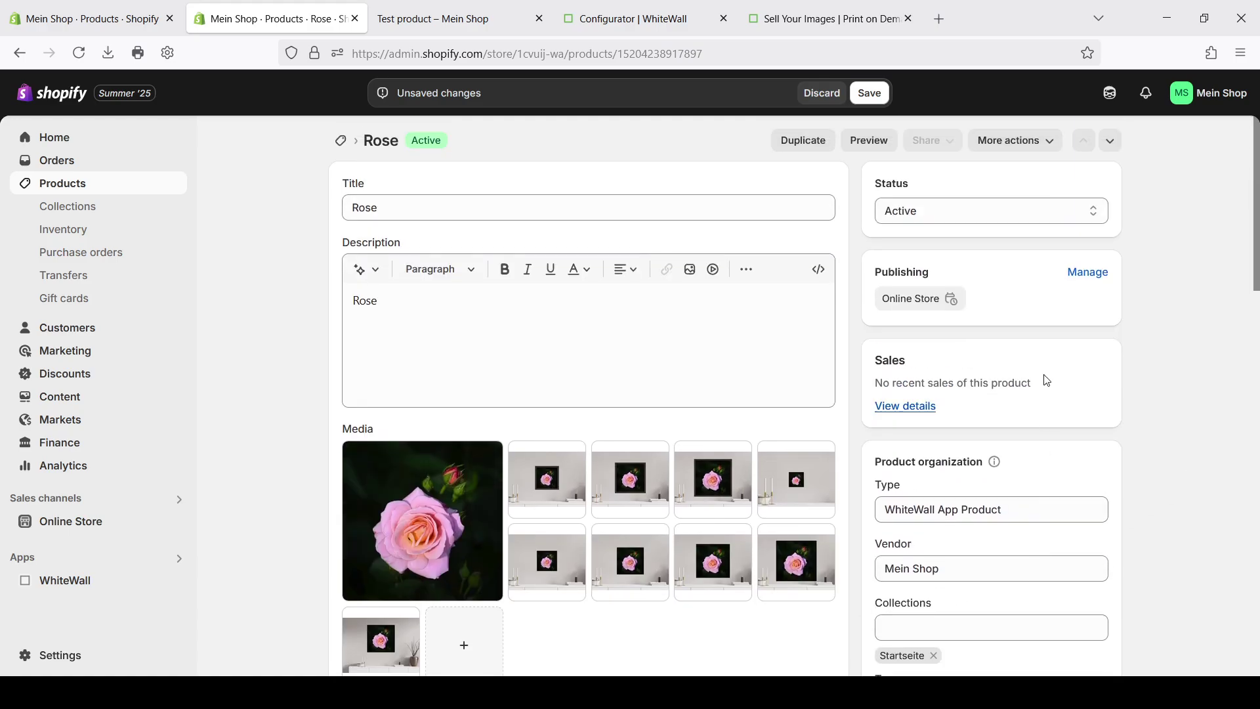
{"action": "left_click", "coordinate": [869, 92]}
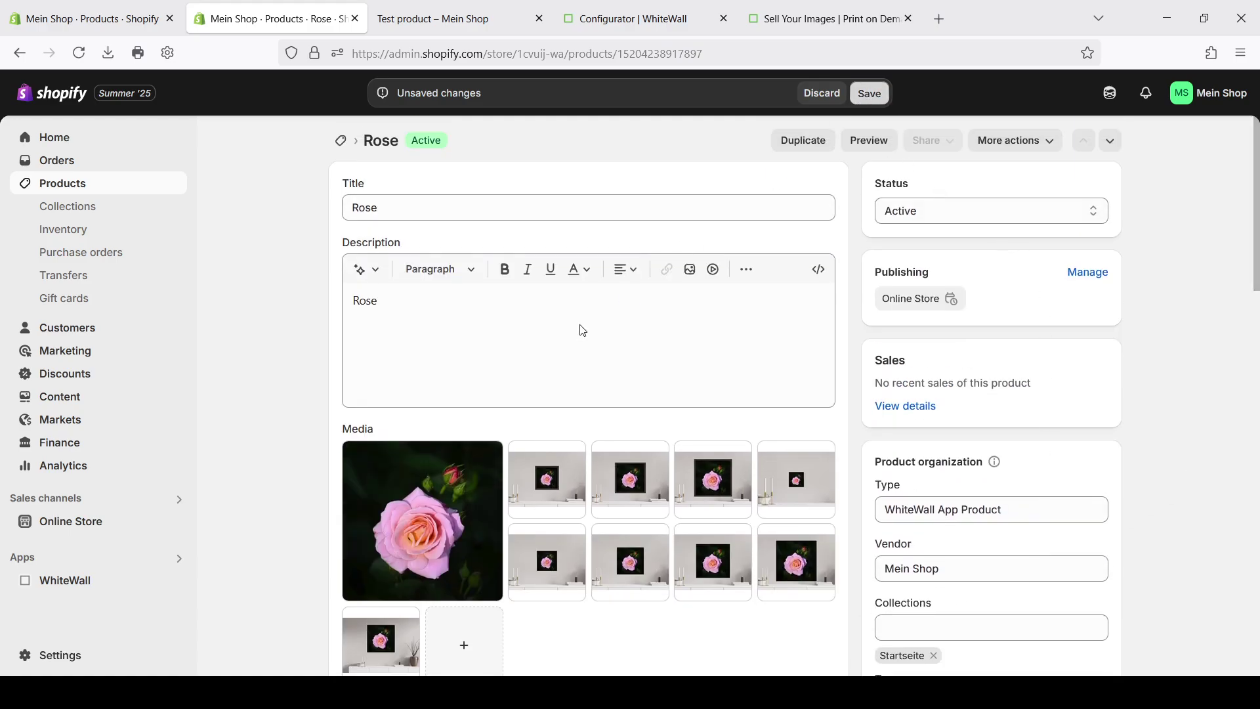
Step: Reload the storefront and open the Rose product from the shop's home page
{"action": "left_click", "coordinate": [483, 15]}
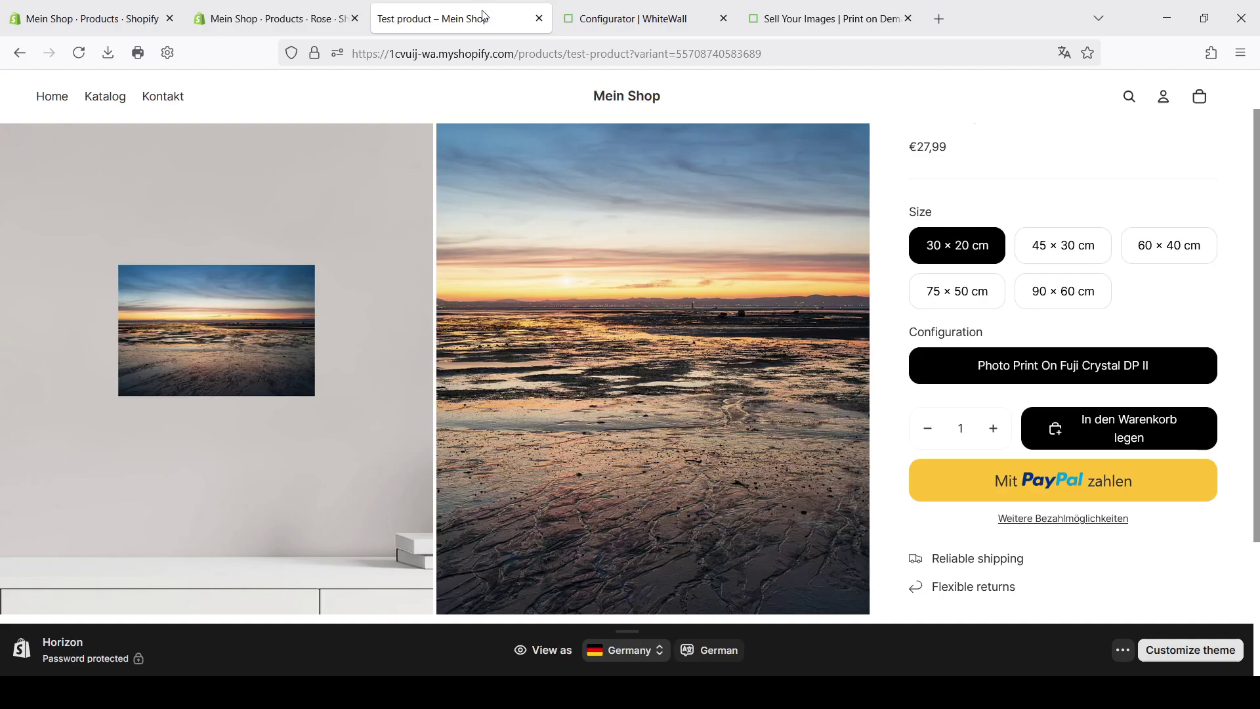
{"action": "key", "text": "F5"}
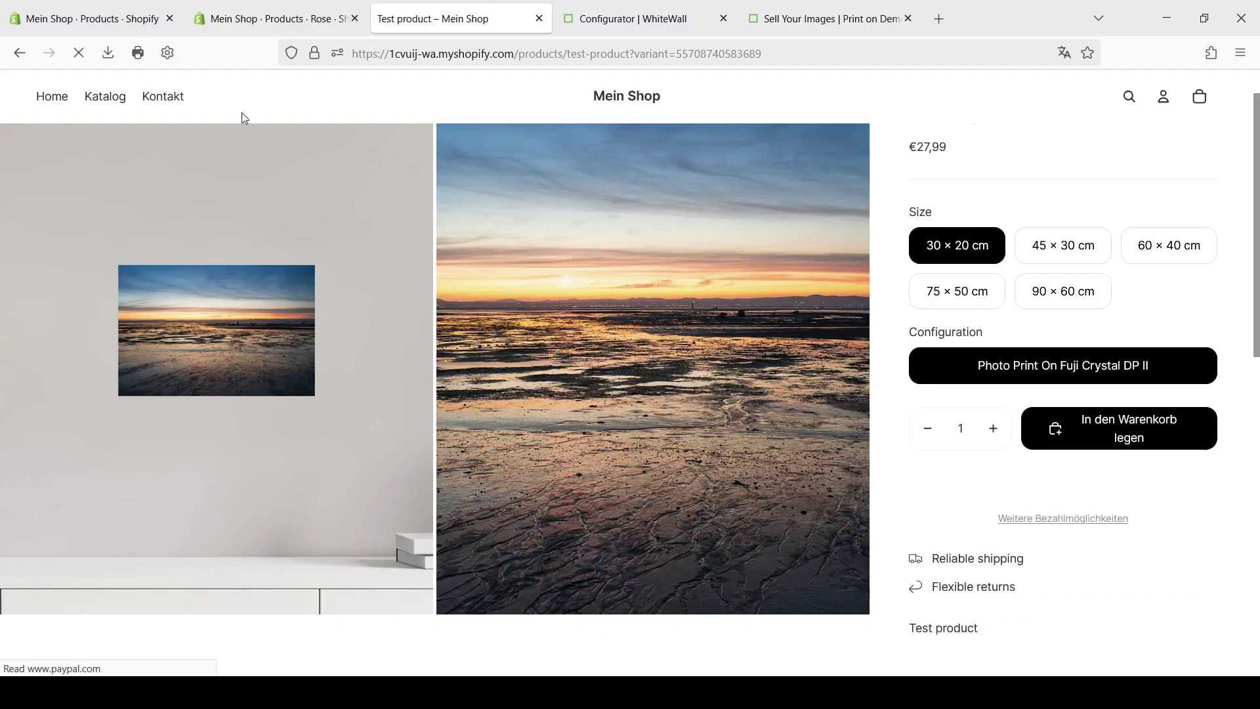
{"action": "left_click", "coordinate": [38, 96]}
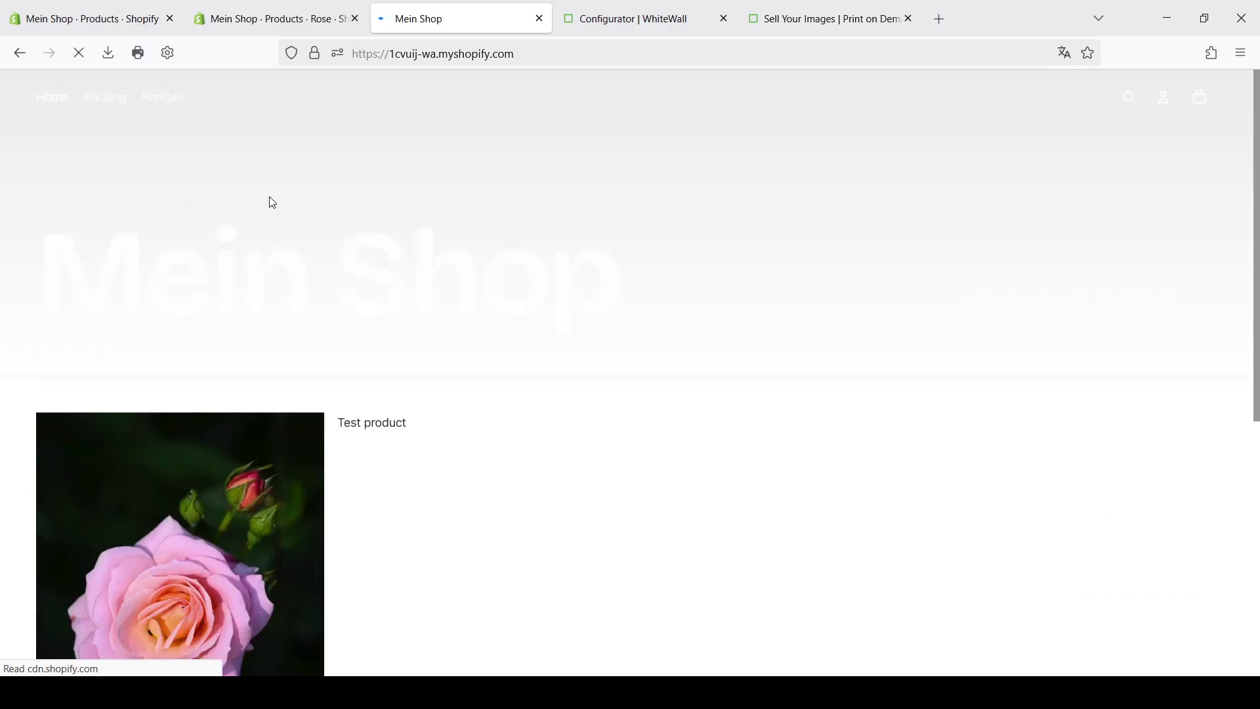
{"action": "scroll", "coordinate": [546, 342], "scroll_direction": "down", "scroll_amount": 3}
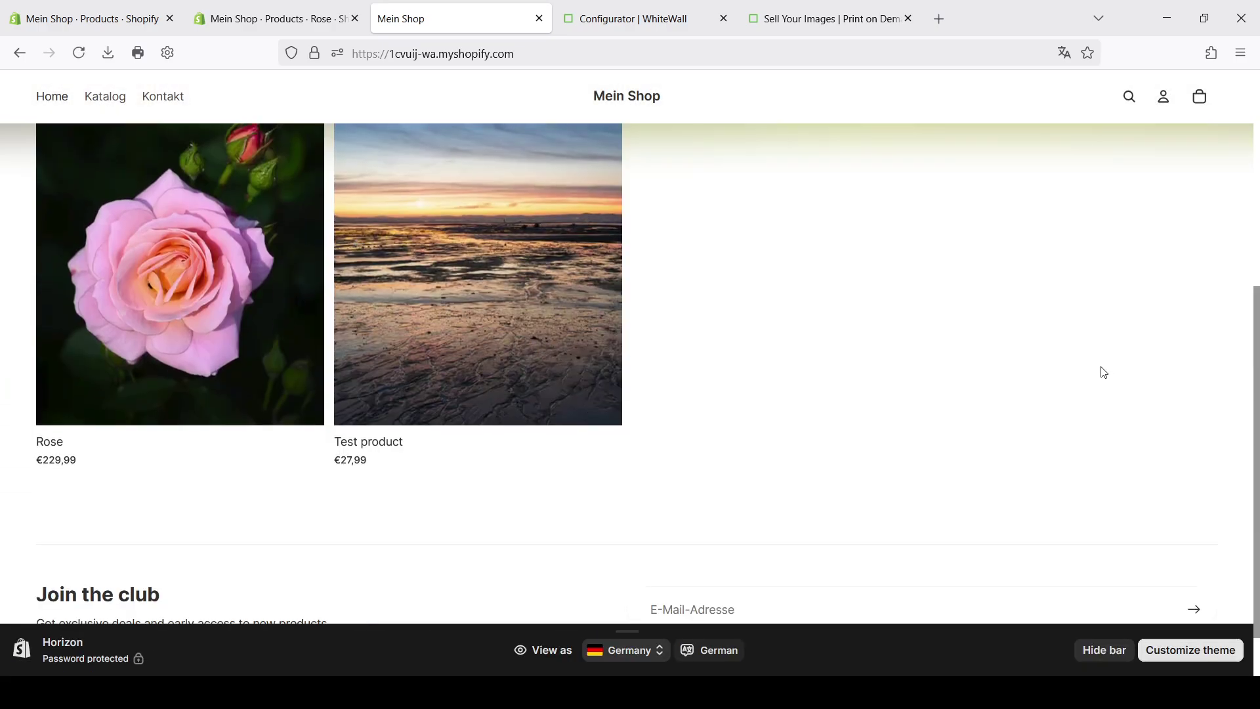
{"action": "left_click", "coordinate": [200, 376]}
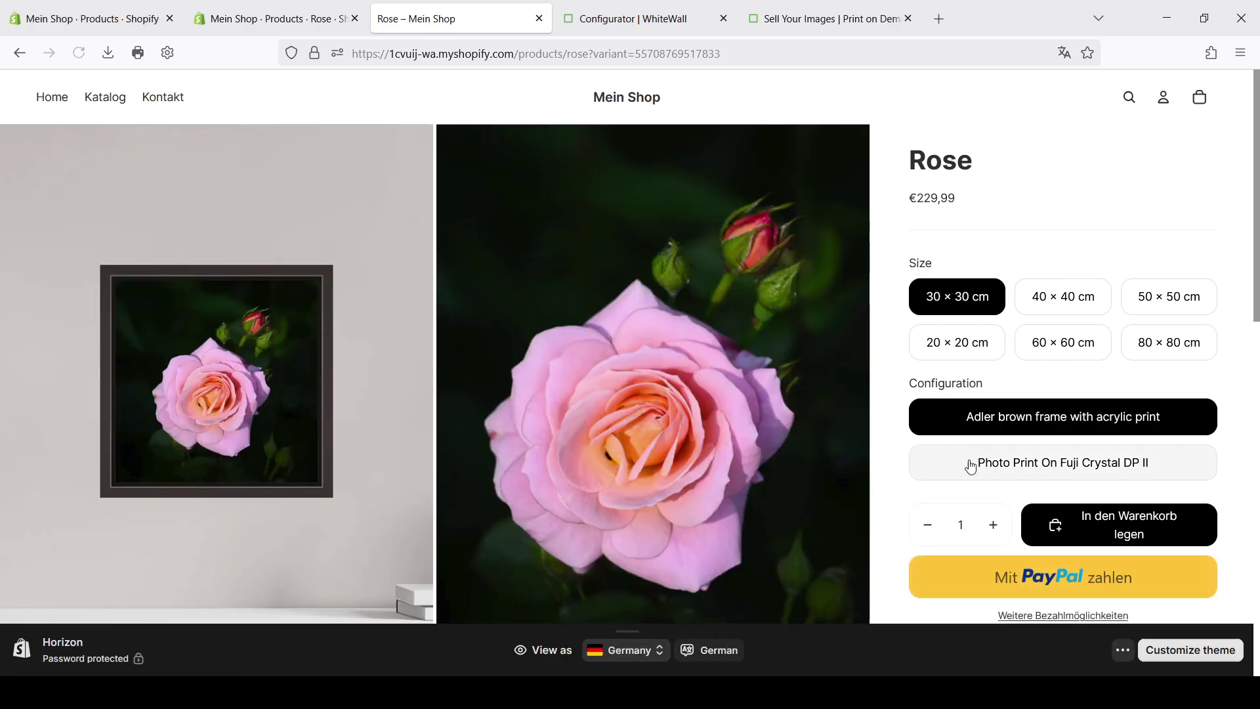
Step: Switch between Fuji Crystal and Adler brown configurations and try the 80 × 80 cm size
{"action": "left_click", "coordinate": [1014, 476]}
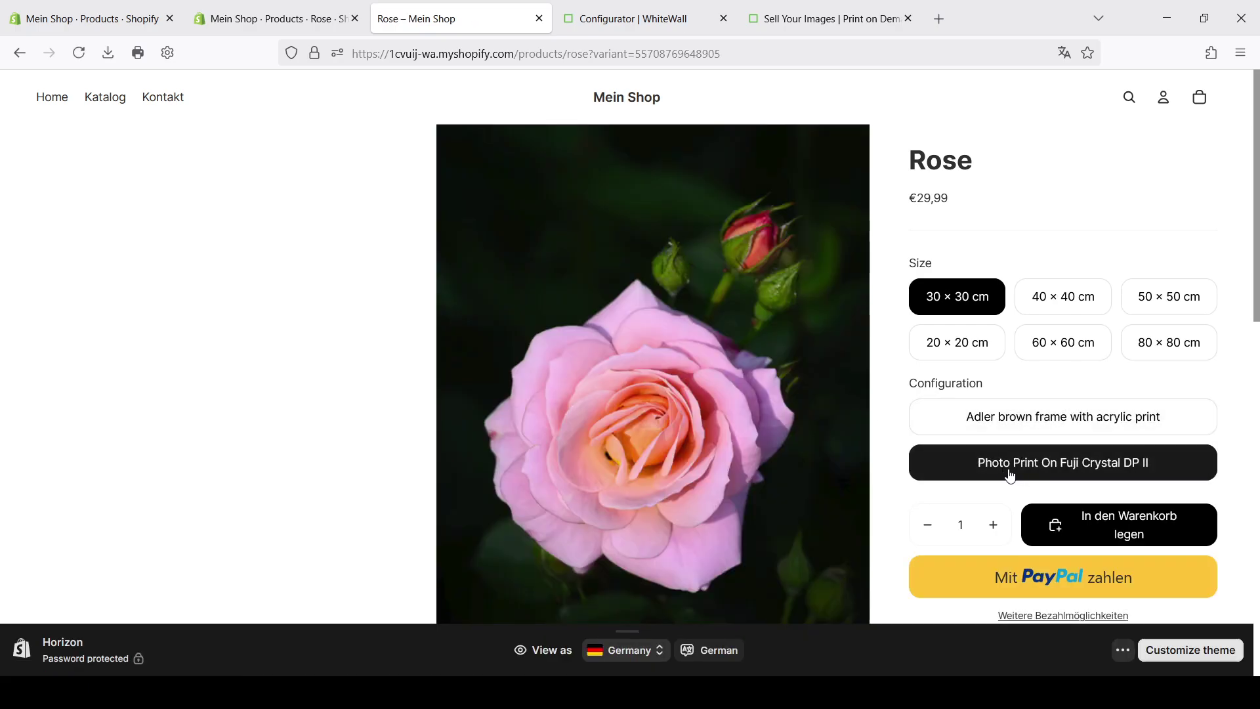
{"action": "left_click", "coordinate": [1078, 422]}
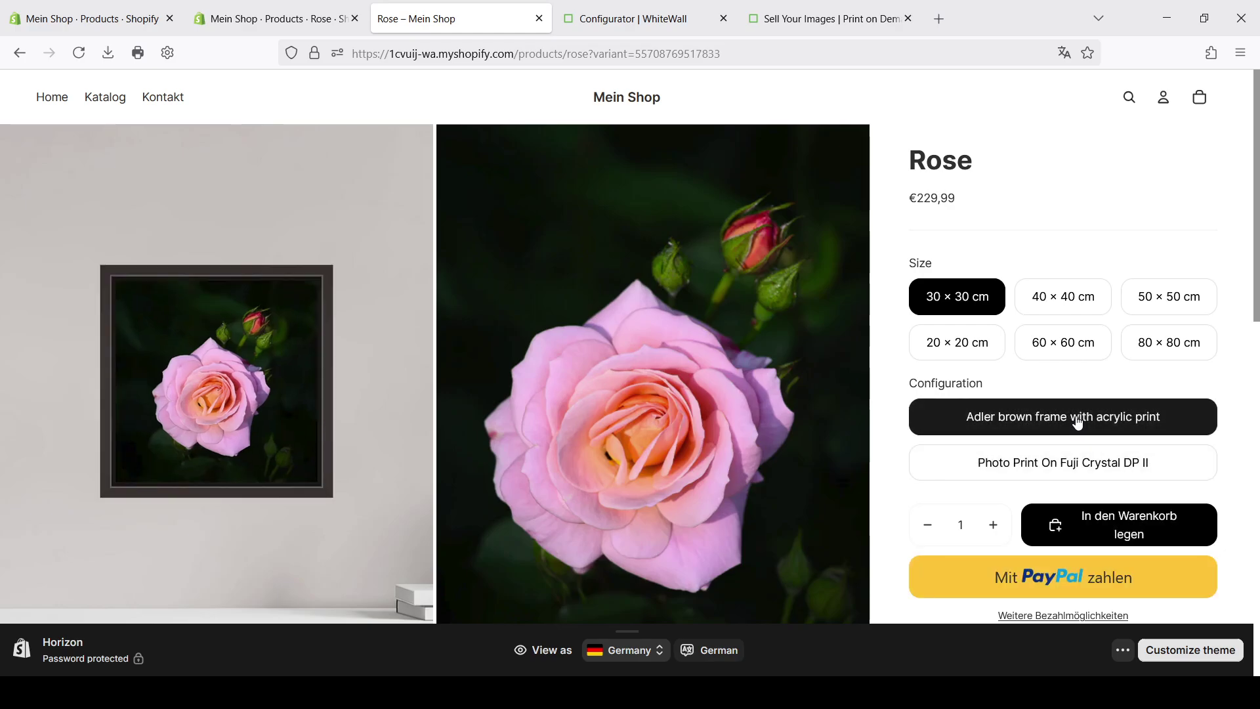
{"action": "left_click", "coordinate": [1062, 461]}
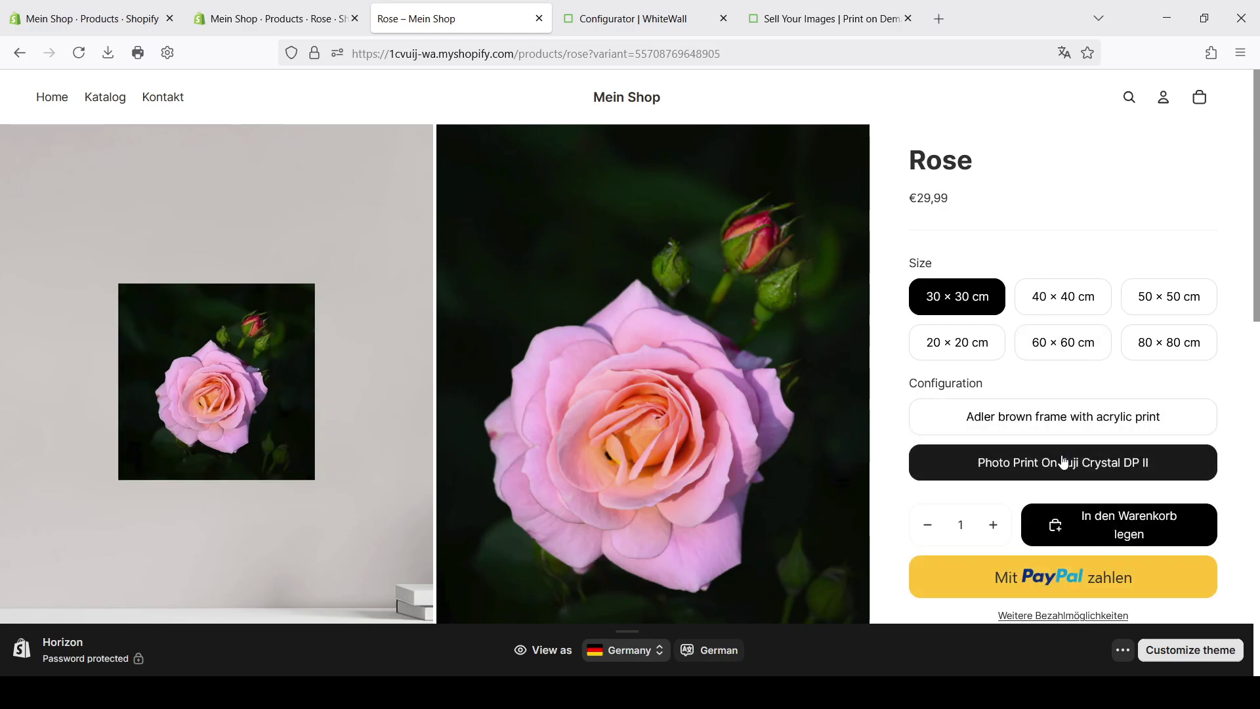
{"action": "left_click", "coordinate": [1144, 350]}
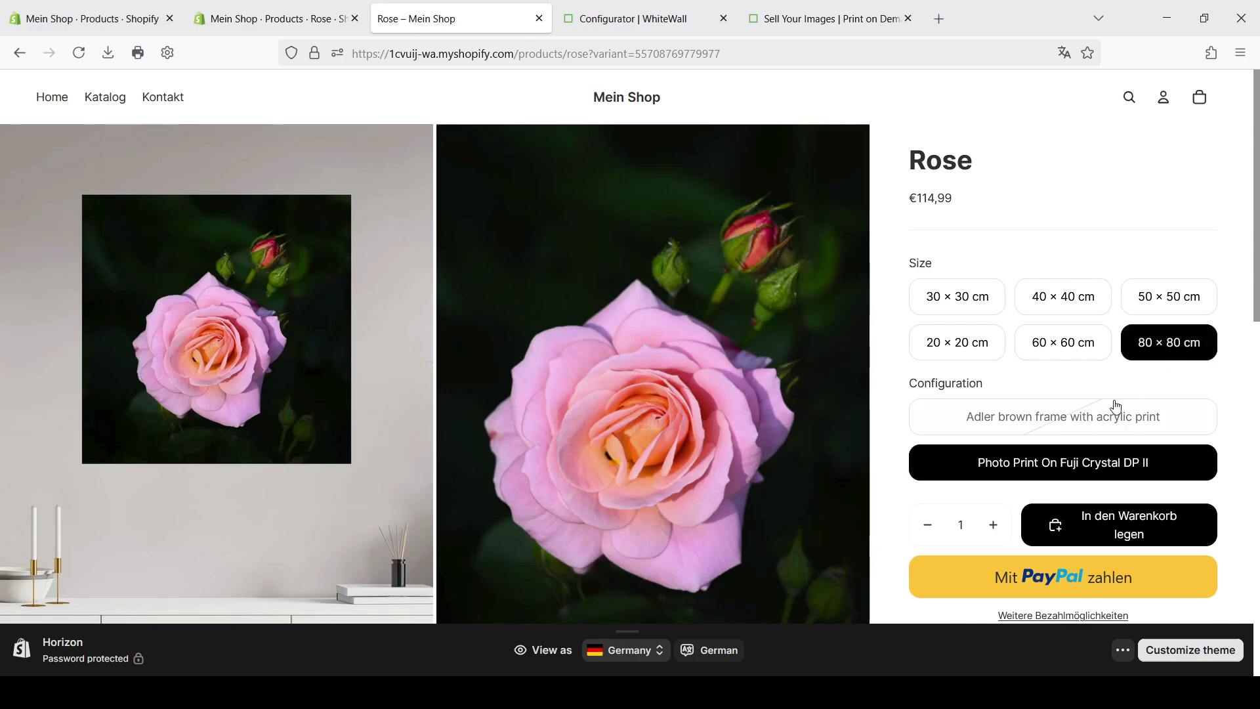
{"action": "left_click", "coordinate": [1032, 418]}
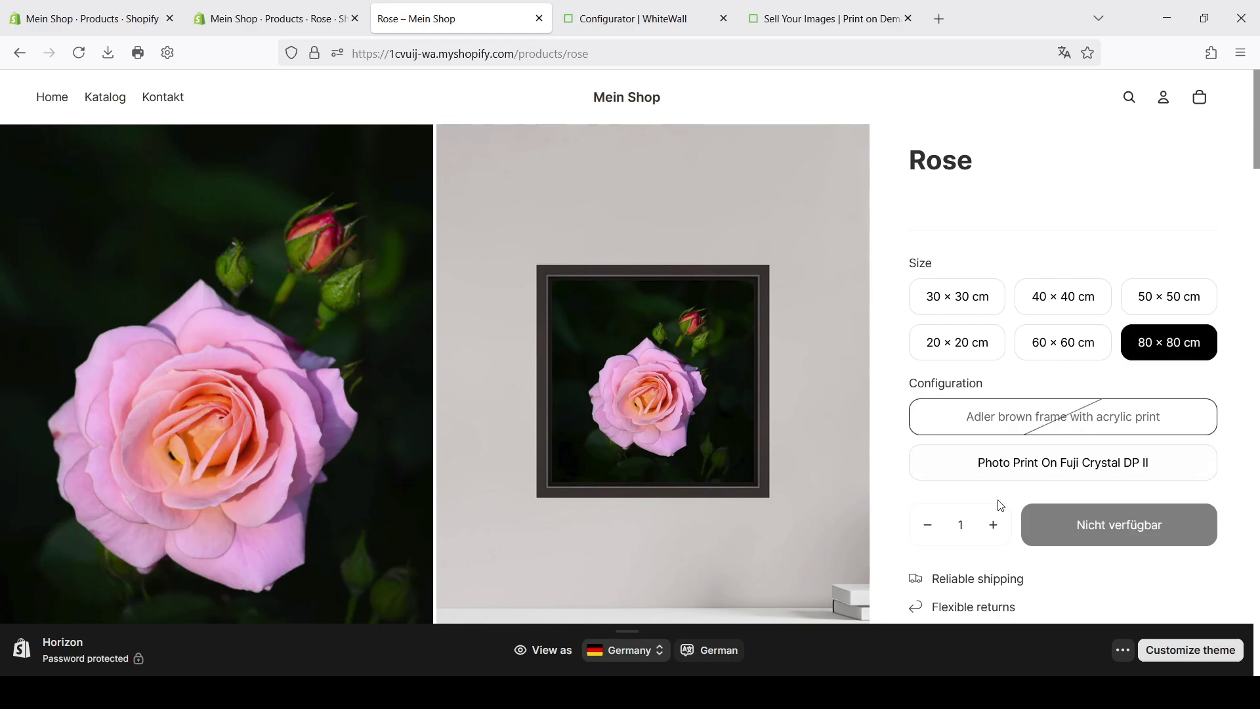
Step: Move from the Rose admin page to the WhiteWall app's product list
{"action": "left_click", "coordinate": [92, 19]}
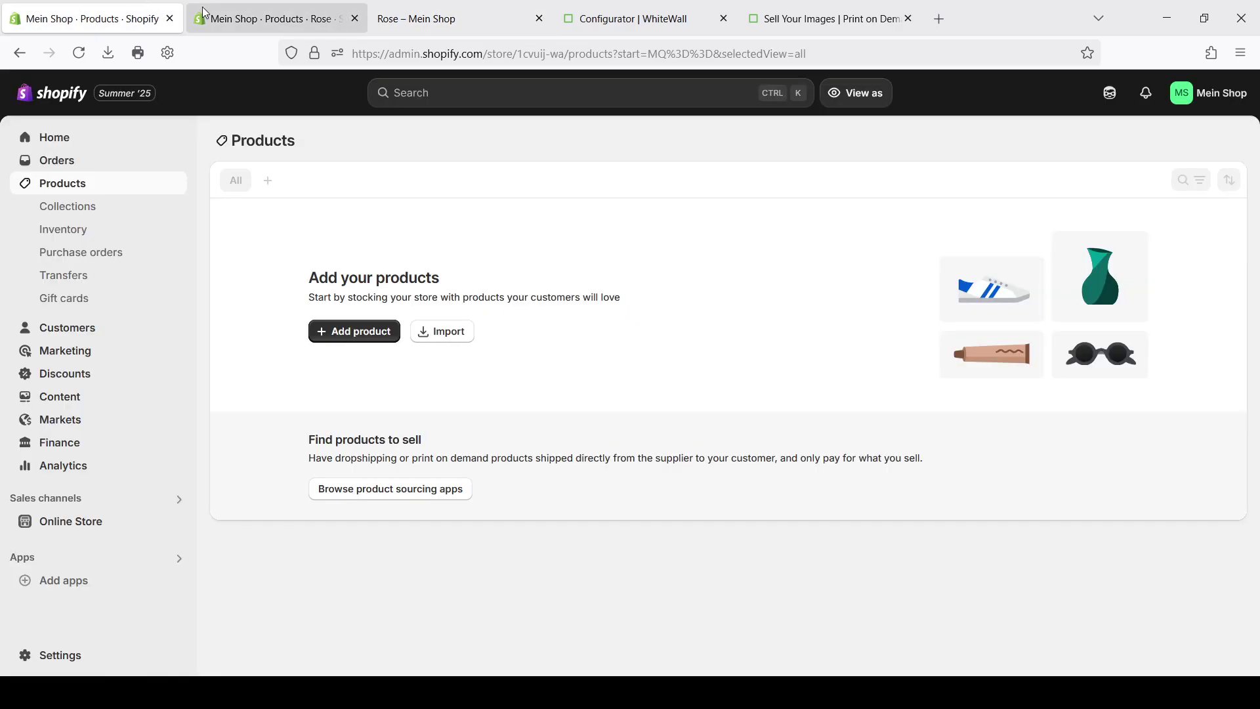
{"action": "left_click", "coordinate": [273, 18]}
{"action": "scroll", "coordinate": [591, 408], "scroll_direction": "down", "scroll_amount": 2}
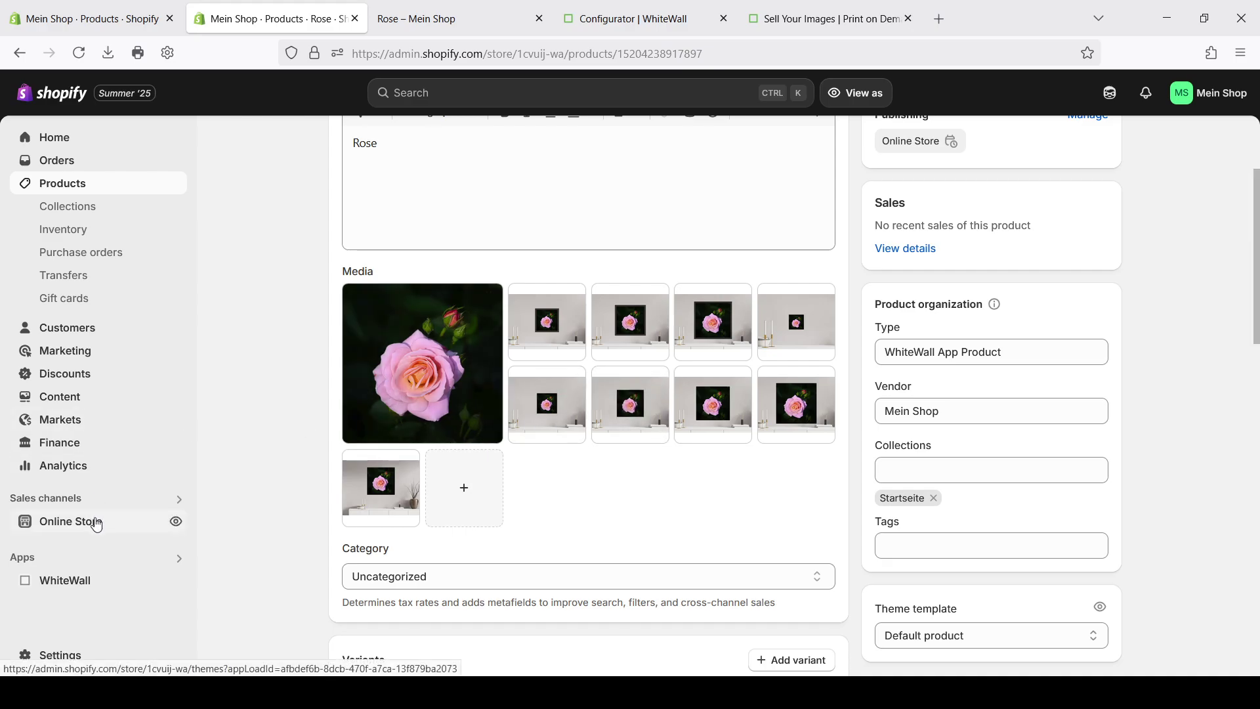
{"action": "left_click", "coordinate": [90, 581]}
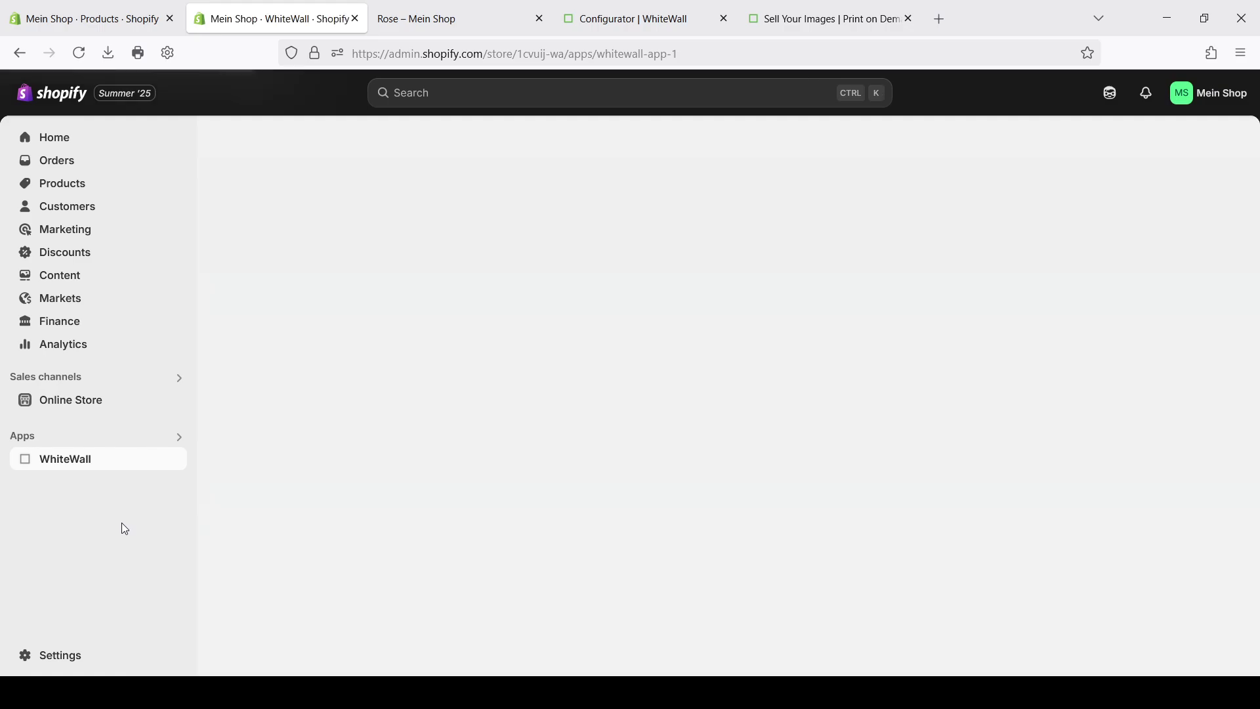
{"action": "left_click", "coordinate": [75, 574]}
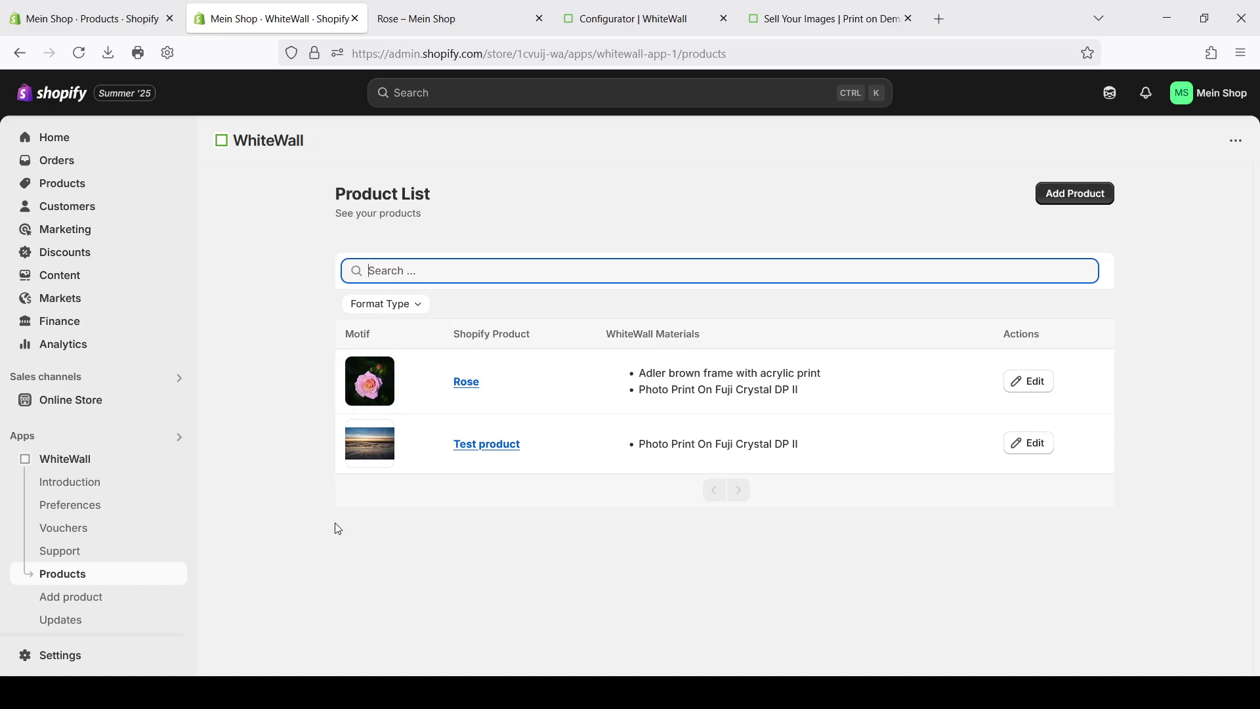
{"action": "left_click", "coordinate": [466, 390]}
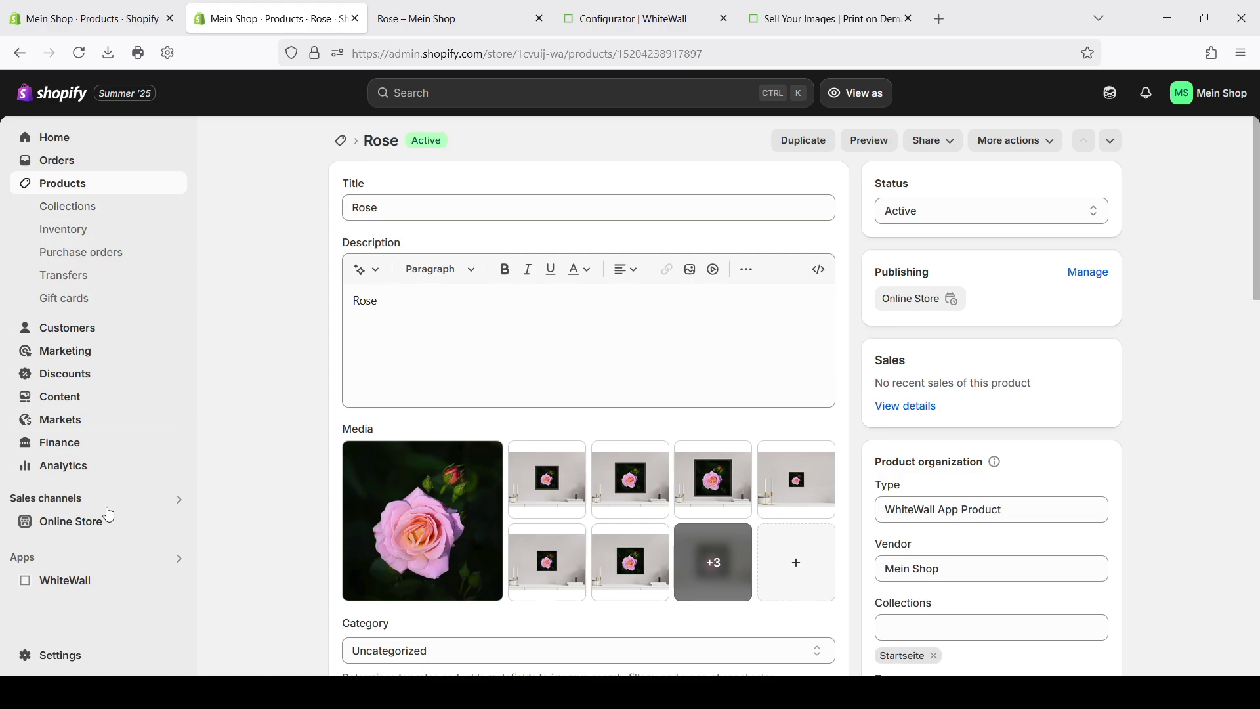
{"action": "left_click", "coordinate": [78, 586]}
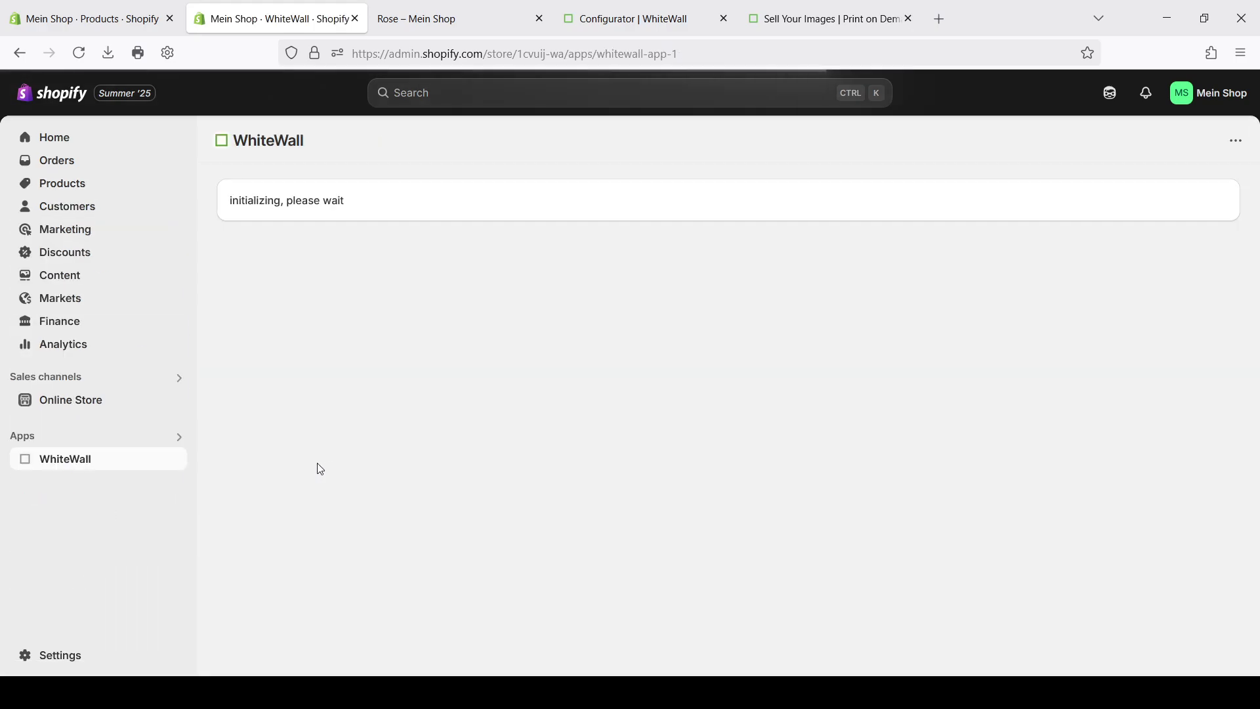
{"action": "left_click", "coordinate": [105, 575]}
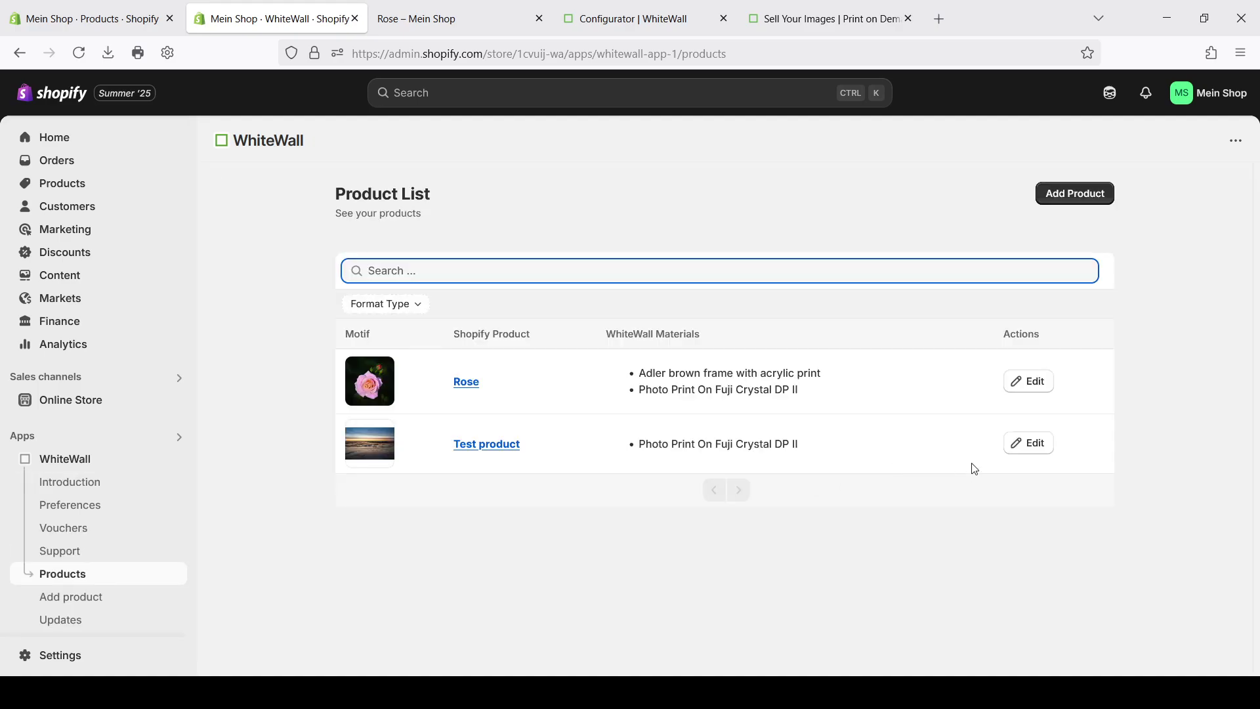
Step: Edit Rose's WhiteWall settings, advancing past the motif and naming steps to configuration
{"action": "left_click", "coordinate": [1035, 388]}
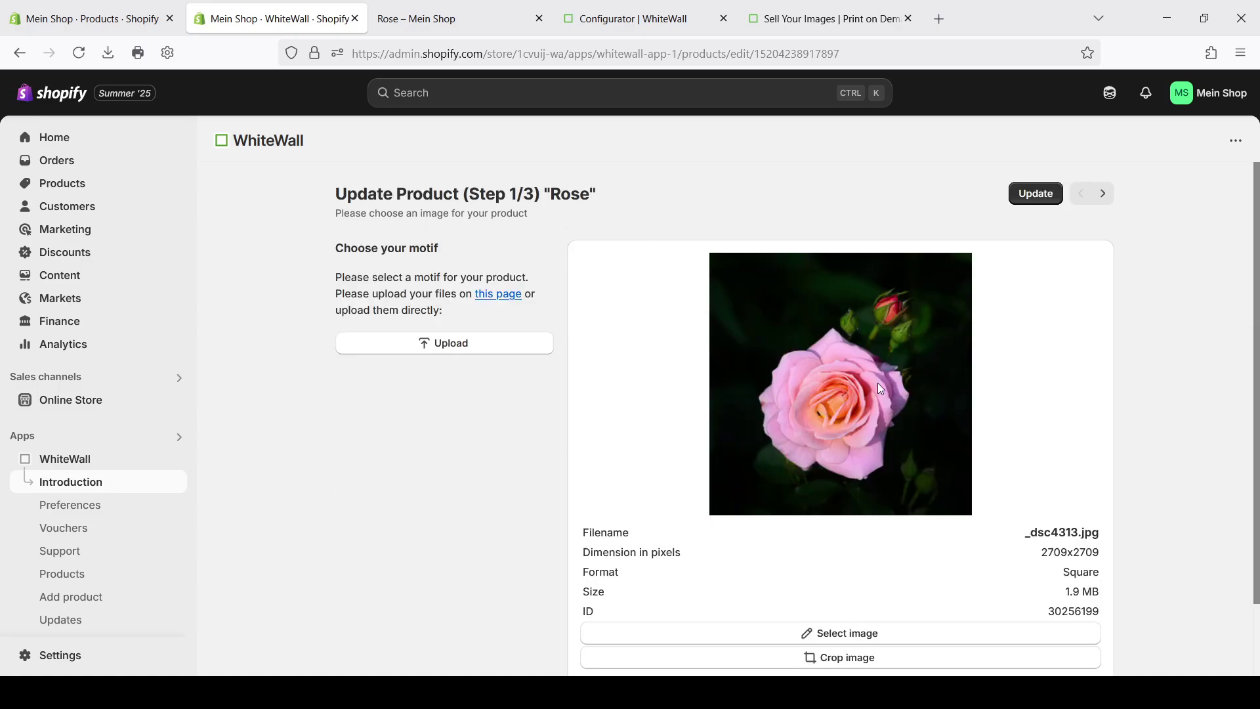
{"action": "scroll", "coordinate": [879, 388], "scroll_direction": "down", "scroll_amount": 1}
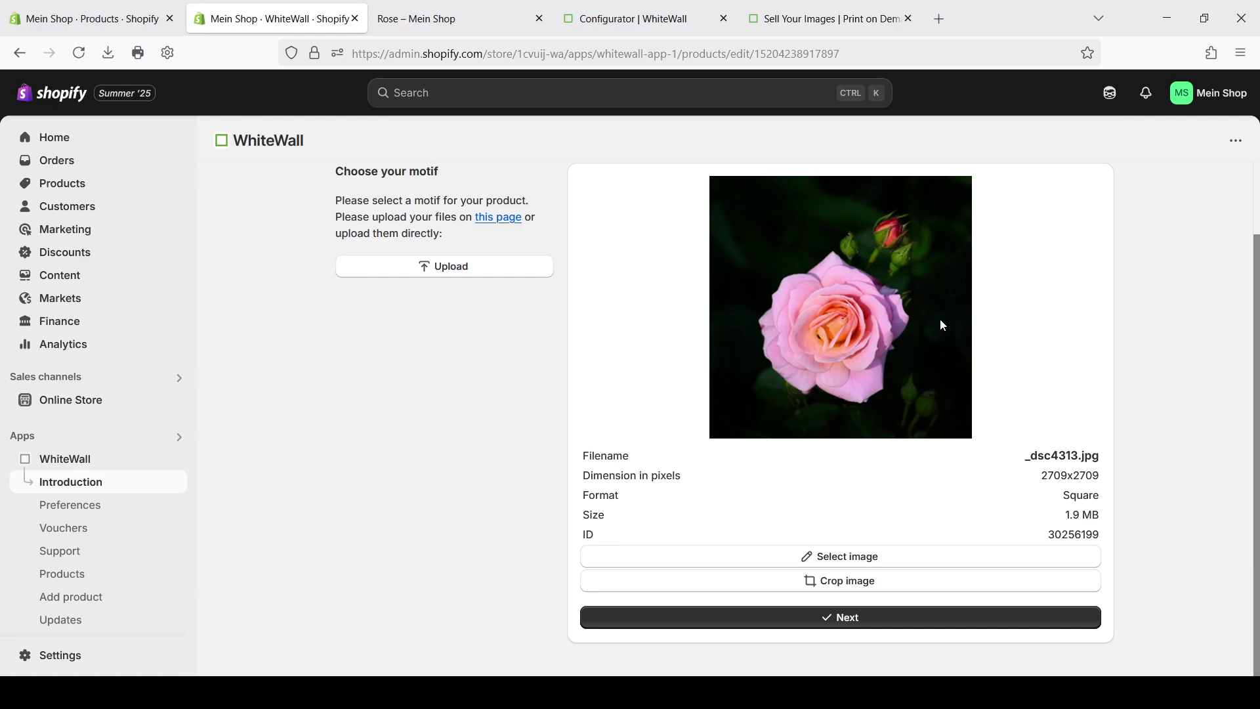
{"action": "left_click", "coordinate": [817, 617]}
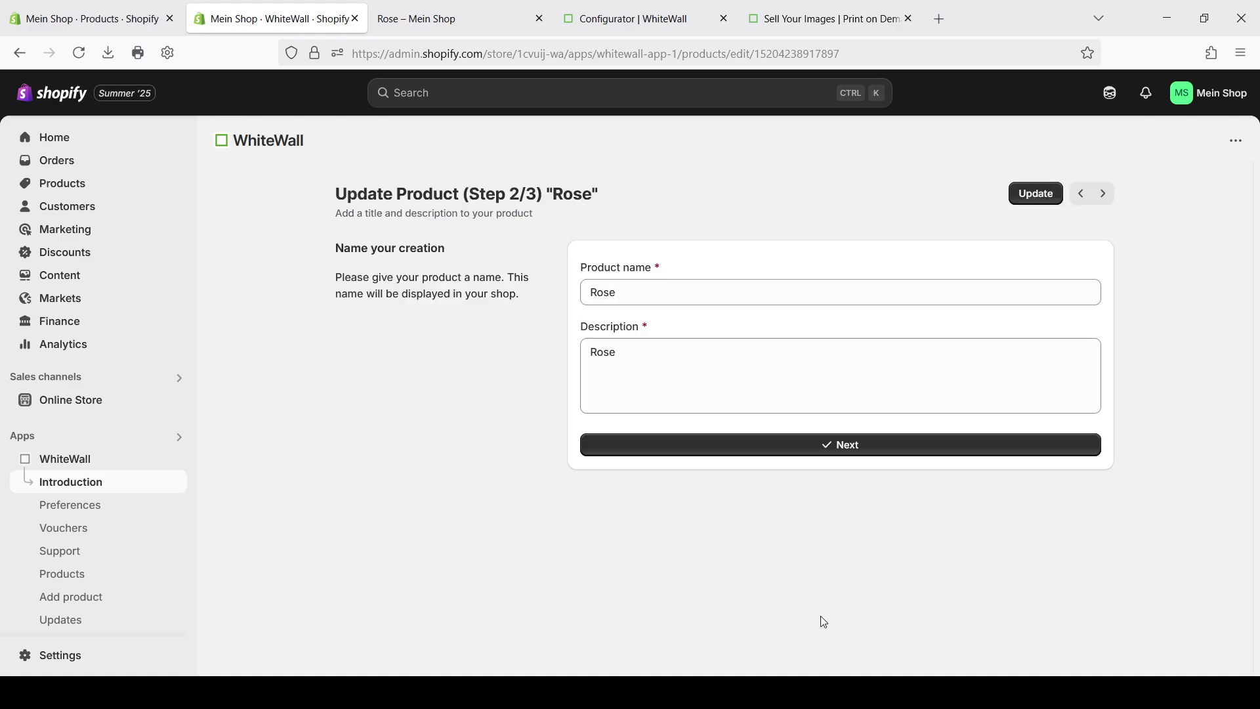
{"action": "left_click", "coordinate": [879, 451]}
{"action": "scroll", "coordinate": [799, 489], "scroll_direction": "down", "scroll_amount": 6}
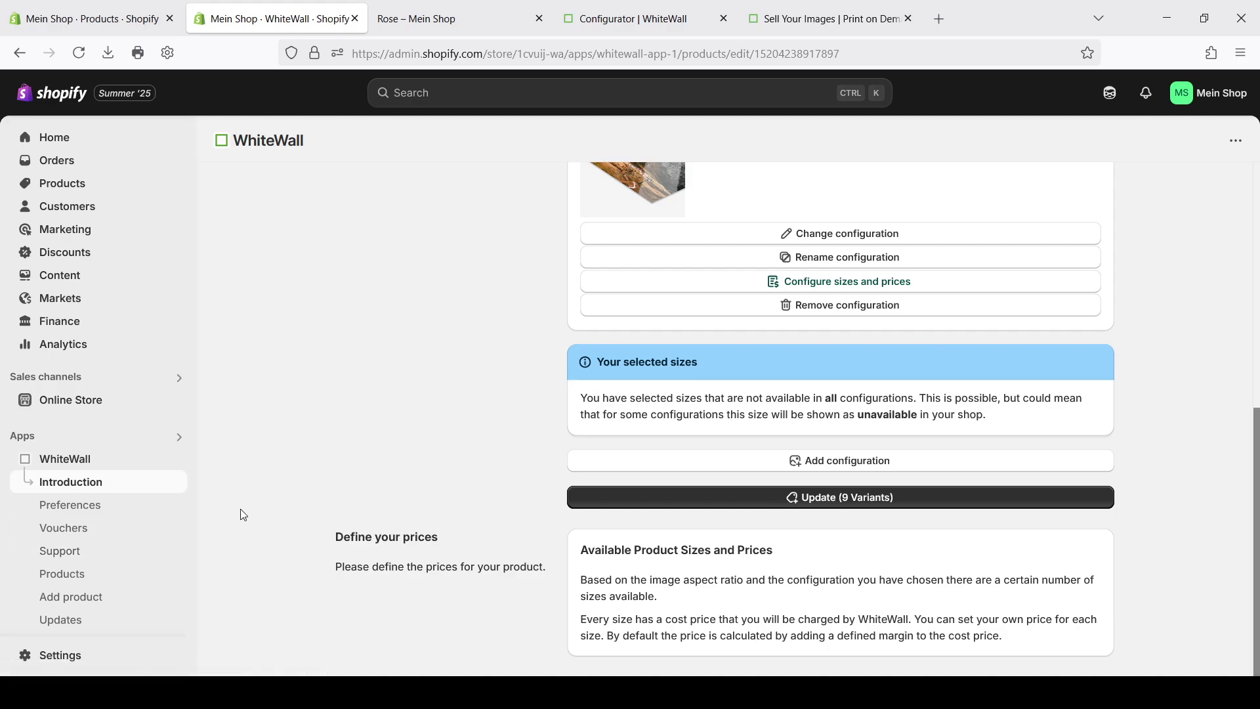
Step: Reopen the WhiteWall product list showing Rose and Test product
{"action": "left_click", "coordinate": [51, 192]}
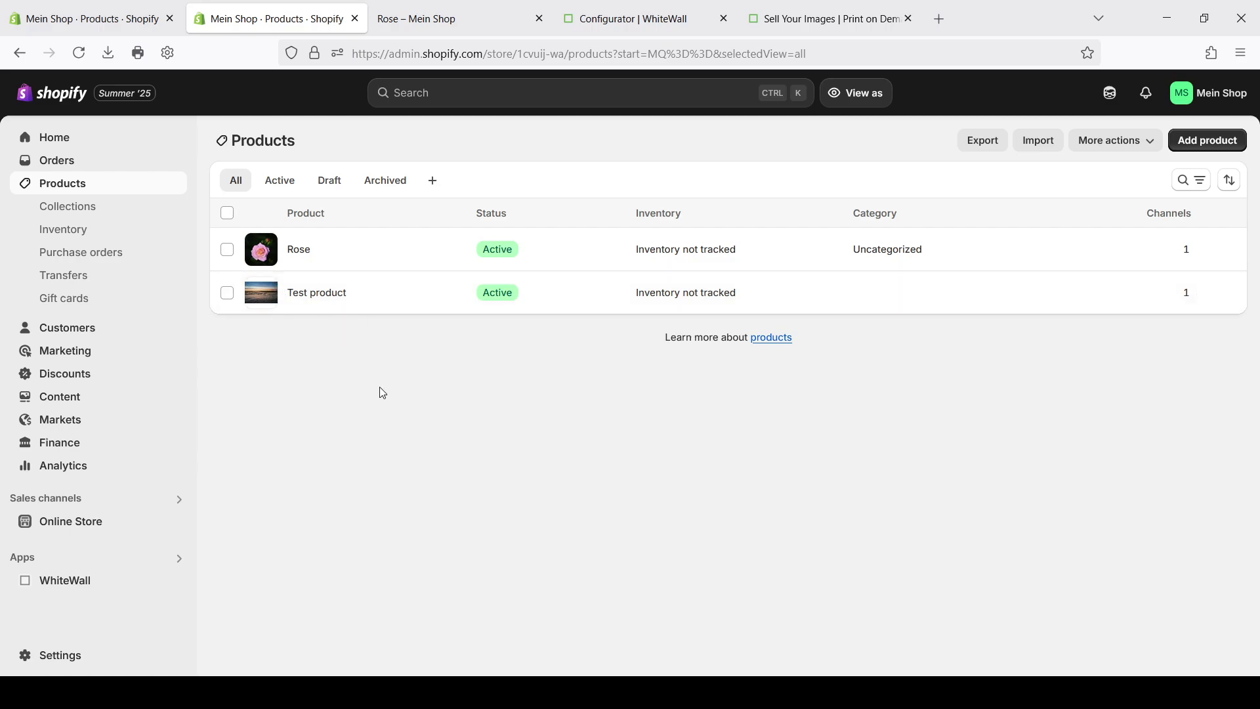
{"action": "left_click", "coordinate": [131, 582]}
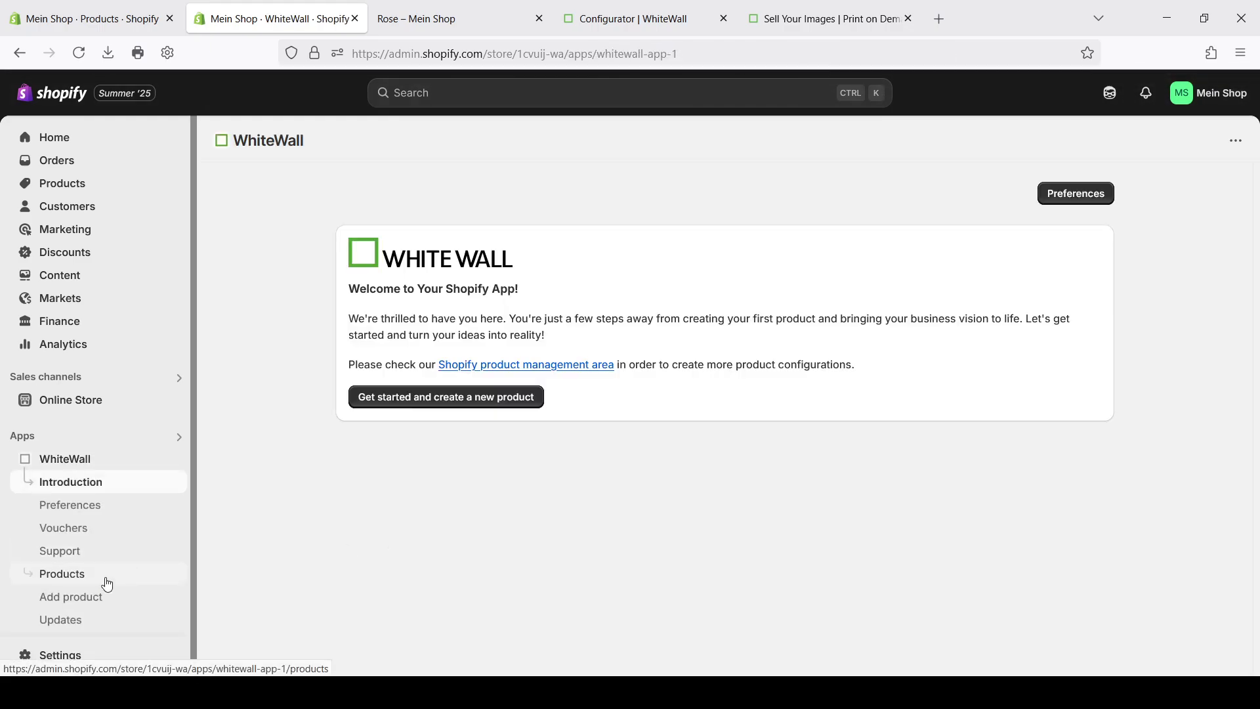
{"action": "left_click", "coordinate": [85, 583]}
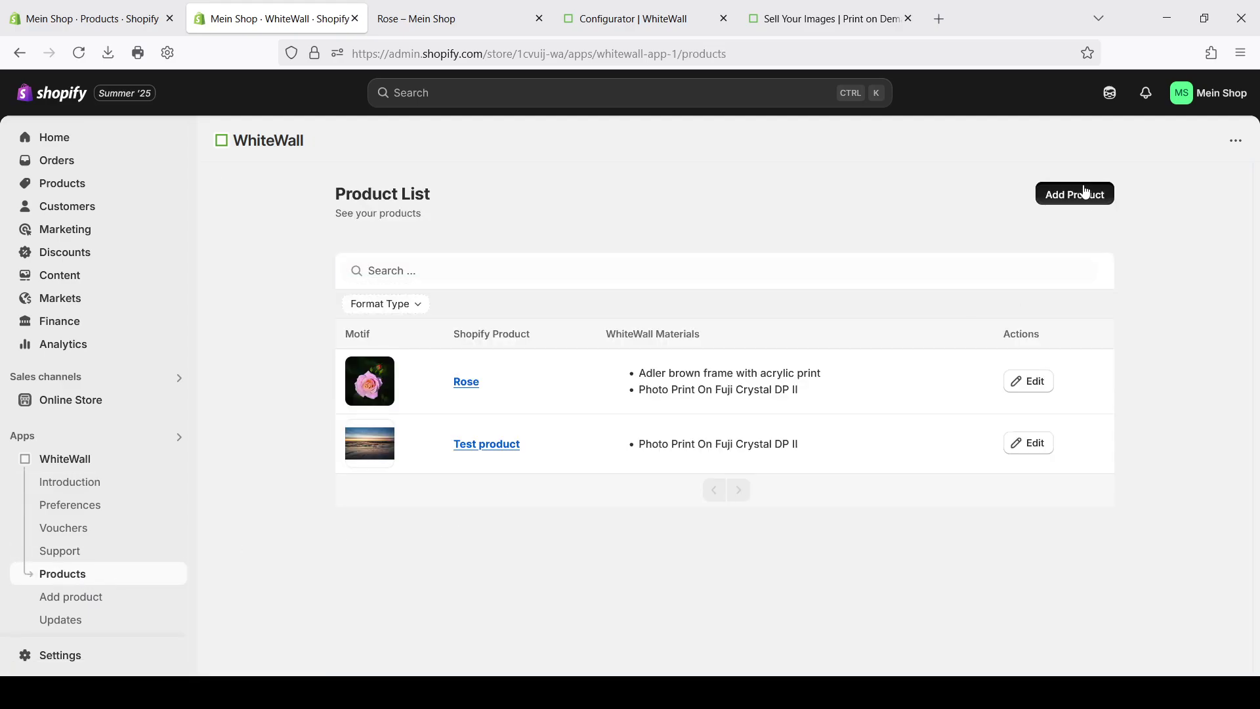
Step: Start a new WhiteWall product using the pink flower image dsc_2310.jpg as motif
{"action": "left_click", "coordinate": [1083, 191]}
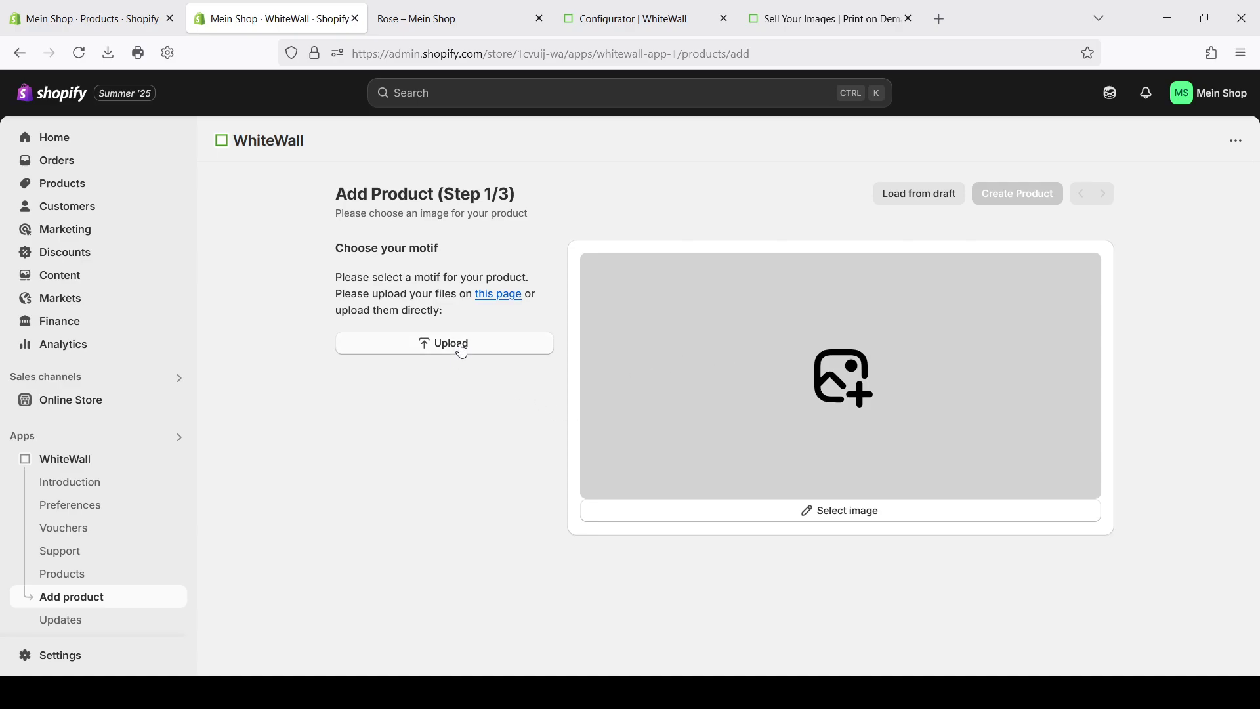
{"action": "left_click", "coordinate": [462, 351]}
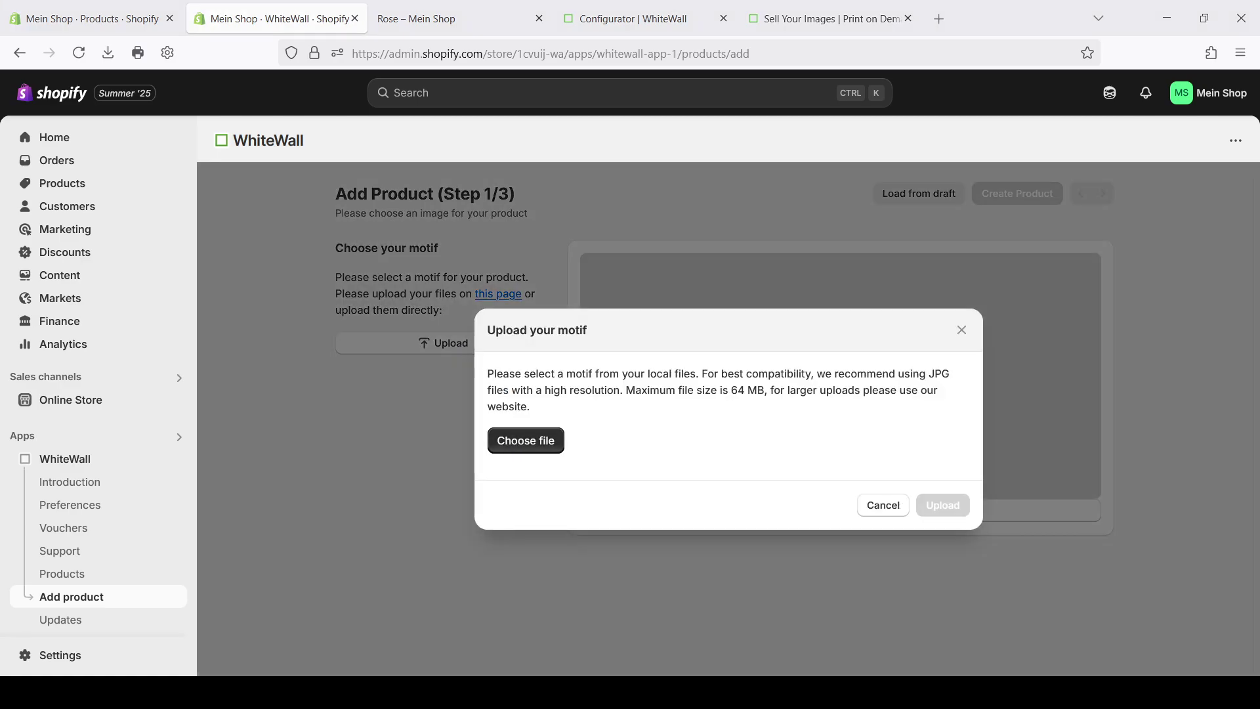
{"action": "left_click", "coordinate": [955, 513]}
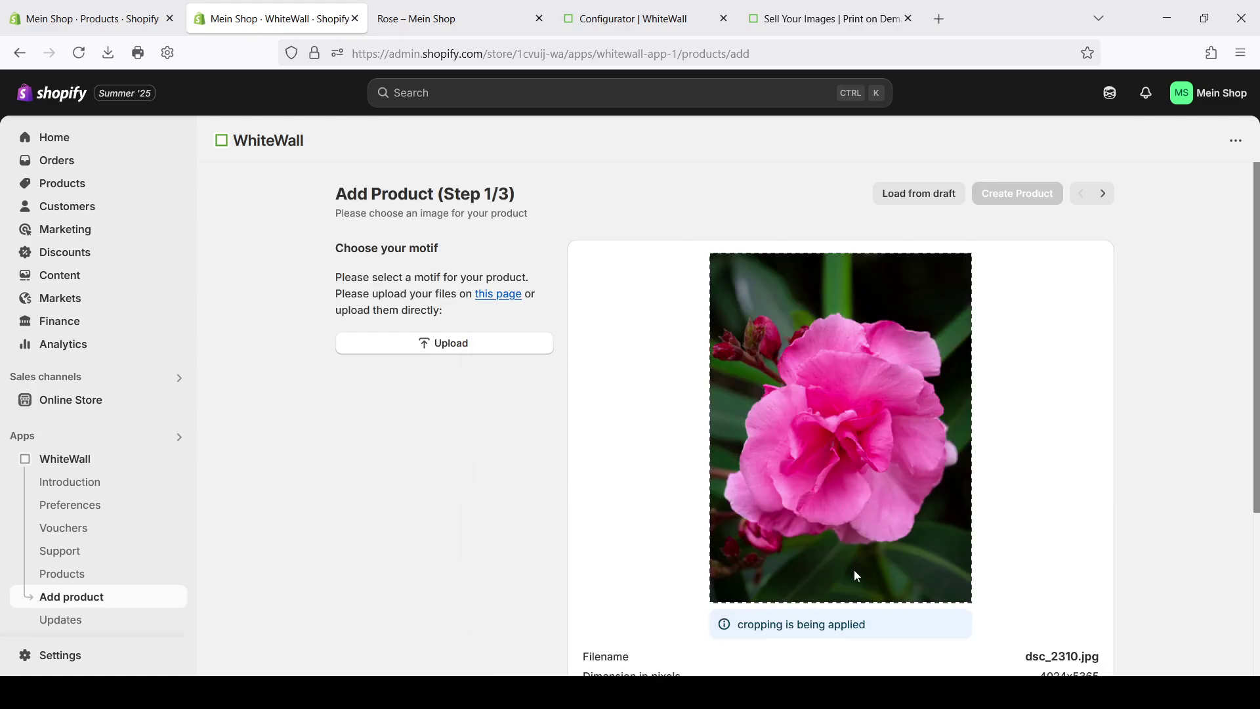
{"action": "scroll", "coordinate": [853, 570], "scroll_direction": "down", "scroll_amount": 3}
{"action": "left_click", "coordinate": [840, 614]}
Step: Name the product Pink with description 'flower' and save it as a draft
{"action": "left_click", "coordinate": [808, 294]}
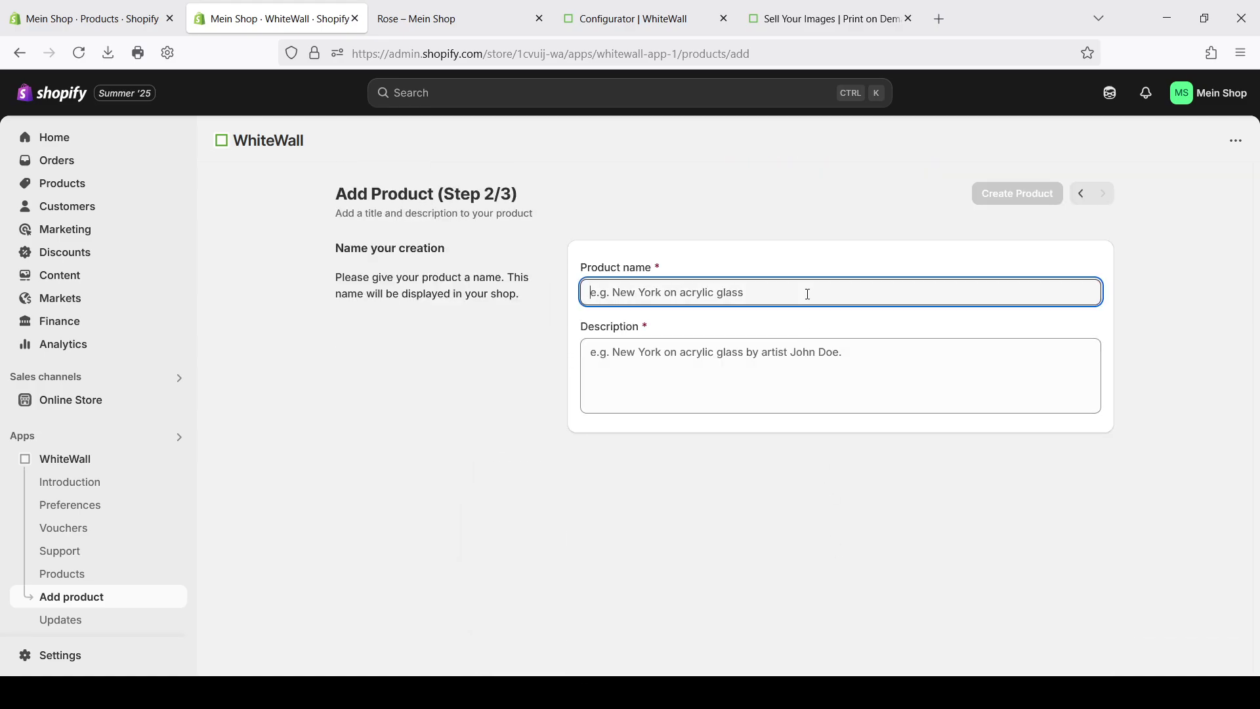
{"action": "type", "text": "Pink"}
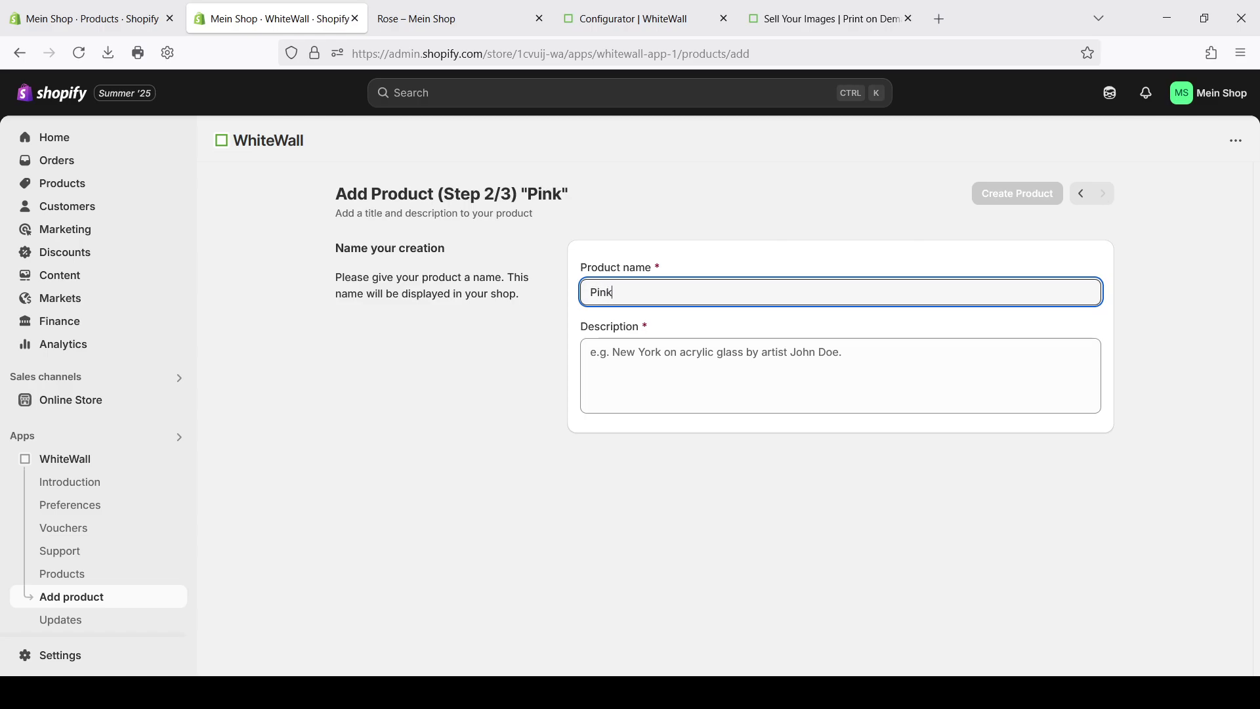
{"action": "key", "text": "Tab"}
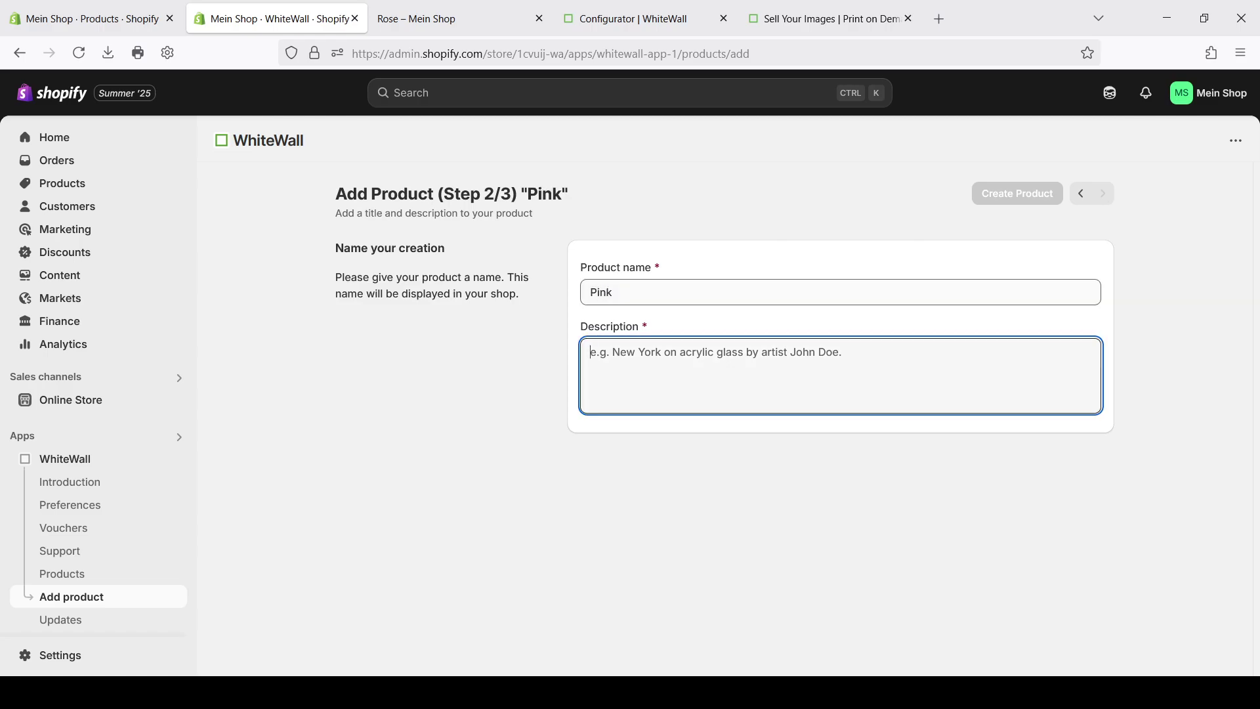
{"action": "type", "text": "flower"}
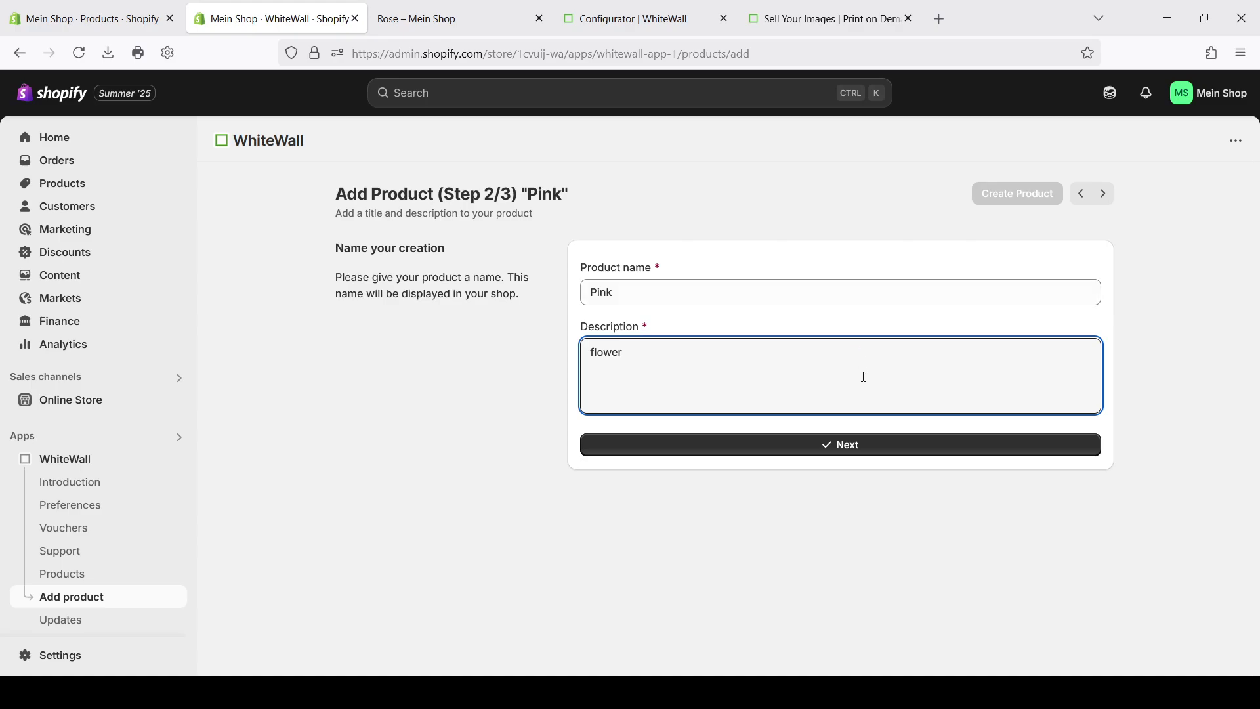
{"action": "left_click", "coordinate": [869, 450]}
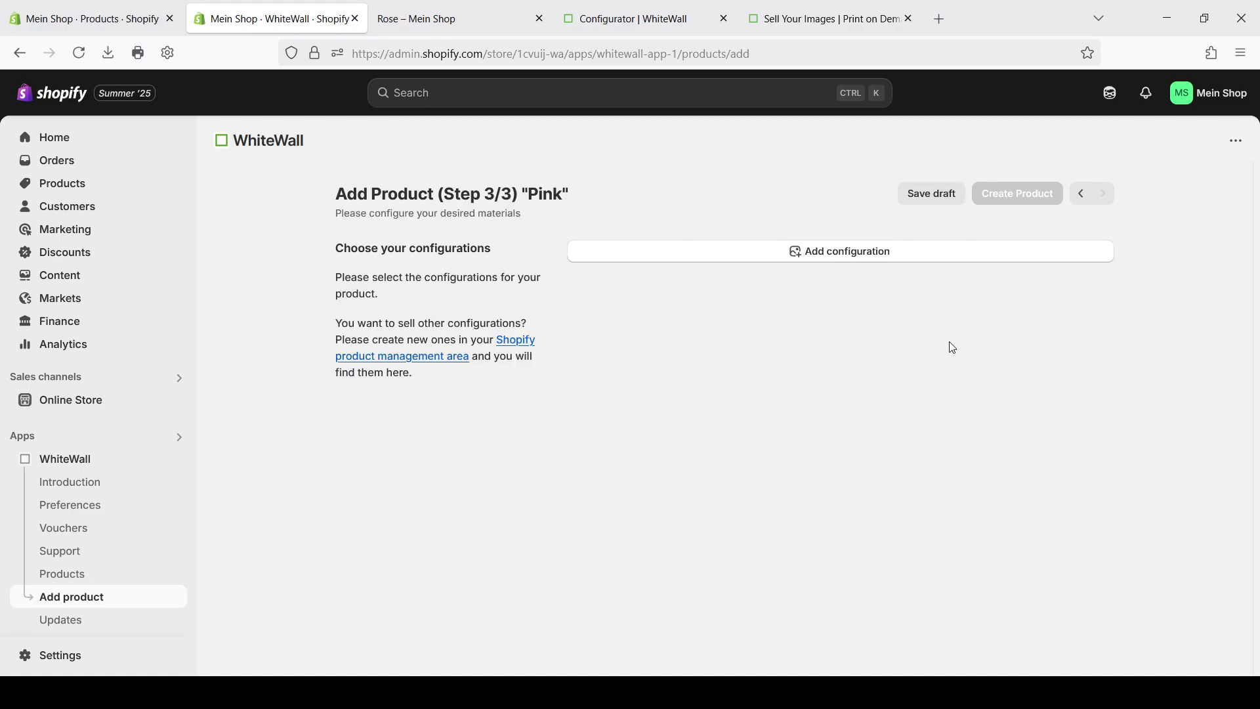
{"action": "left_click", "coordinate": [942, 197]}
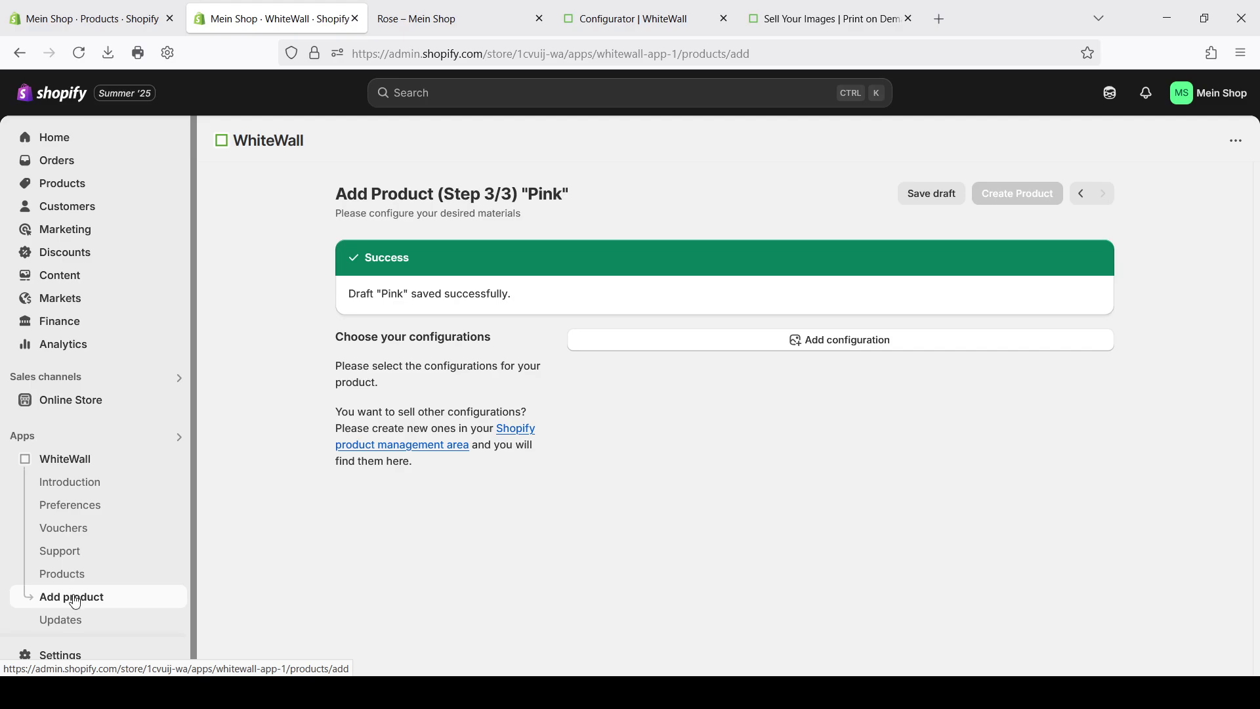
Step: Load the Pink draft and advance it to the Step 3/3 configuration step
{"action": "left_click", "coordinate": [82, 485]}
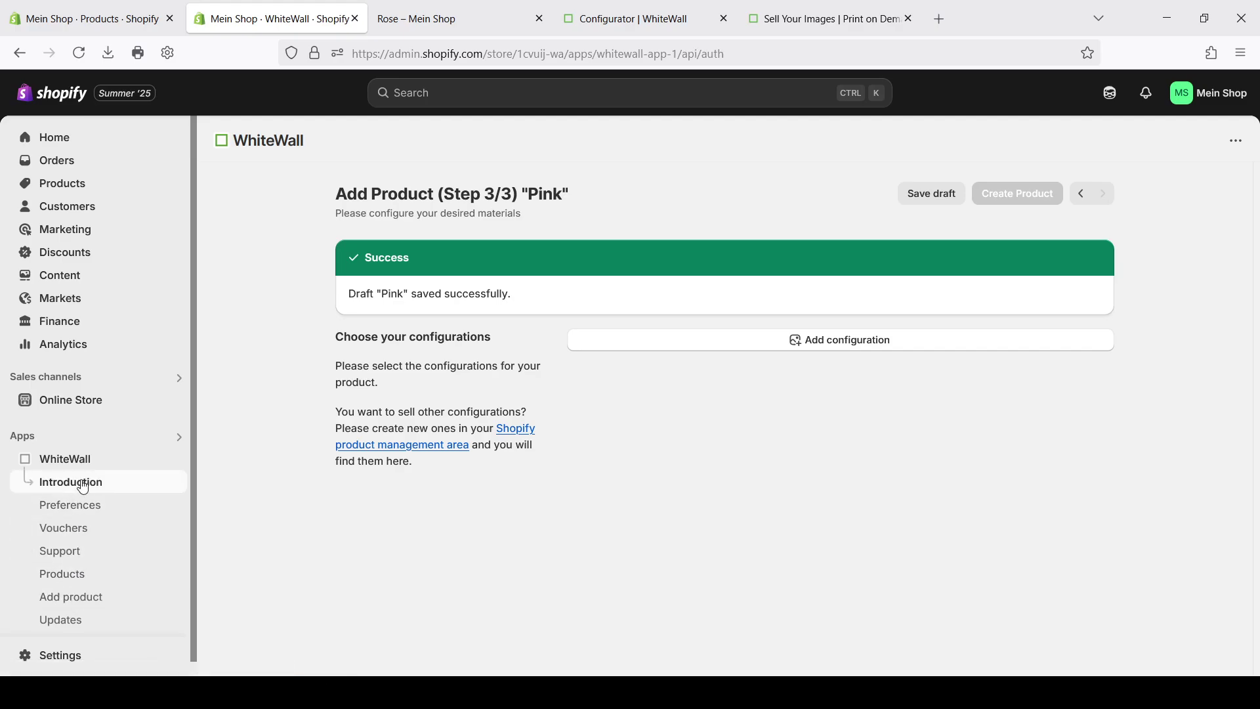
{"action": "left_click", "coordinate": [68, 600]}
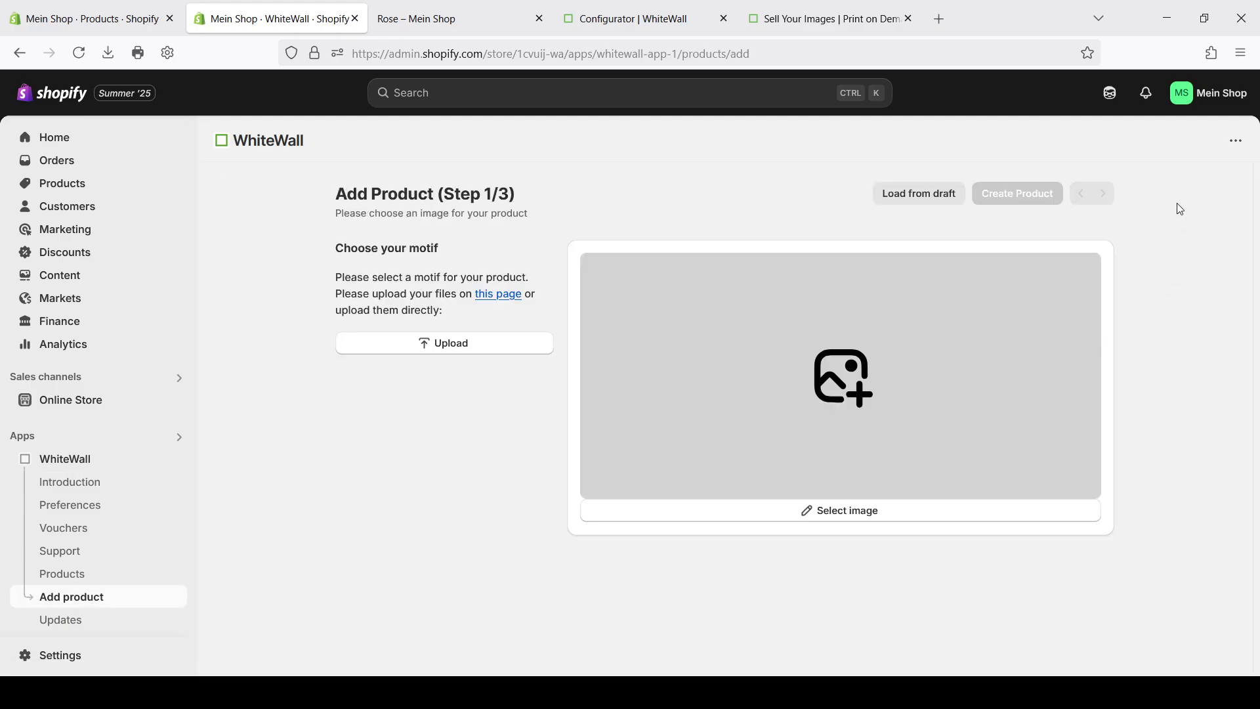
{"action": "left_click", "coordinate": [926, 193]}
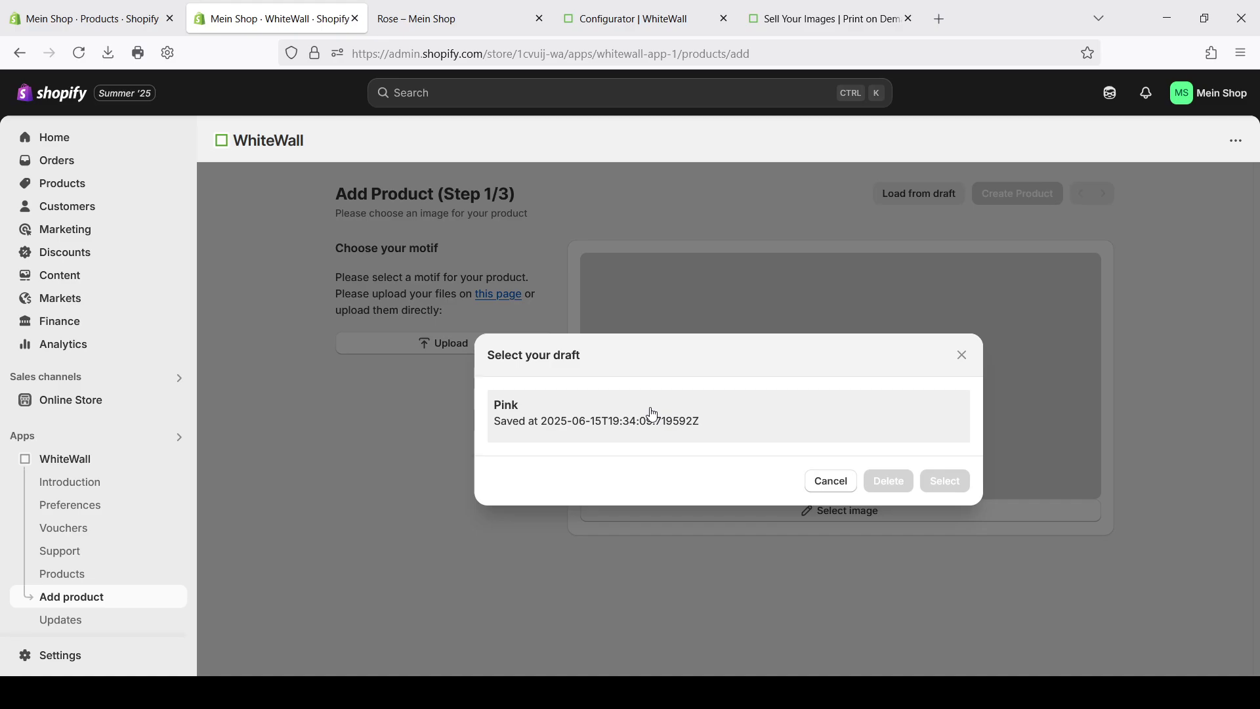
{"action": "left_click", "coordinate": [619, 420]}
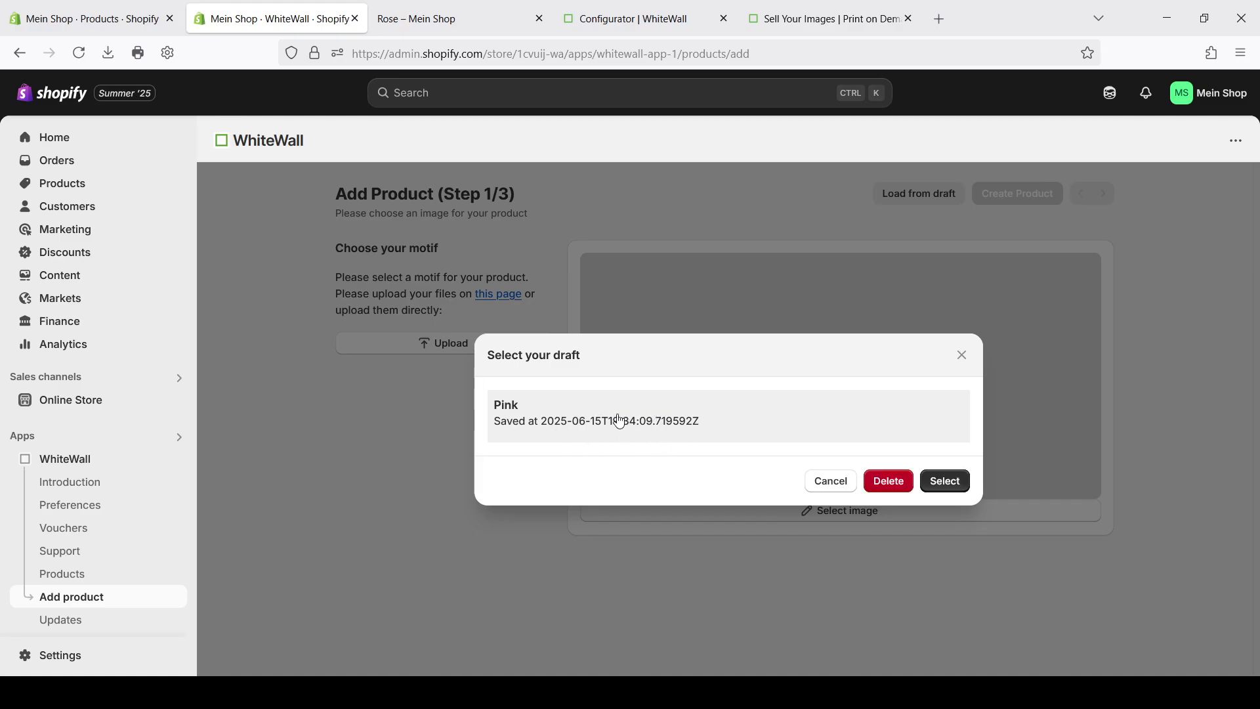
{"action": "left_click", "coordinate": [945, 481]}
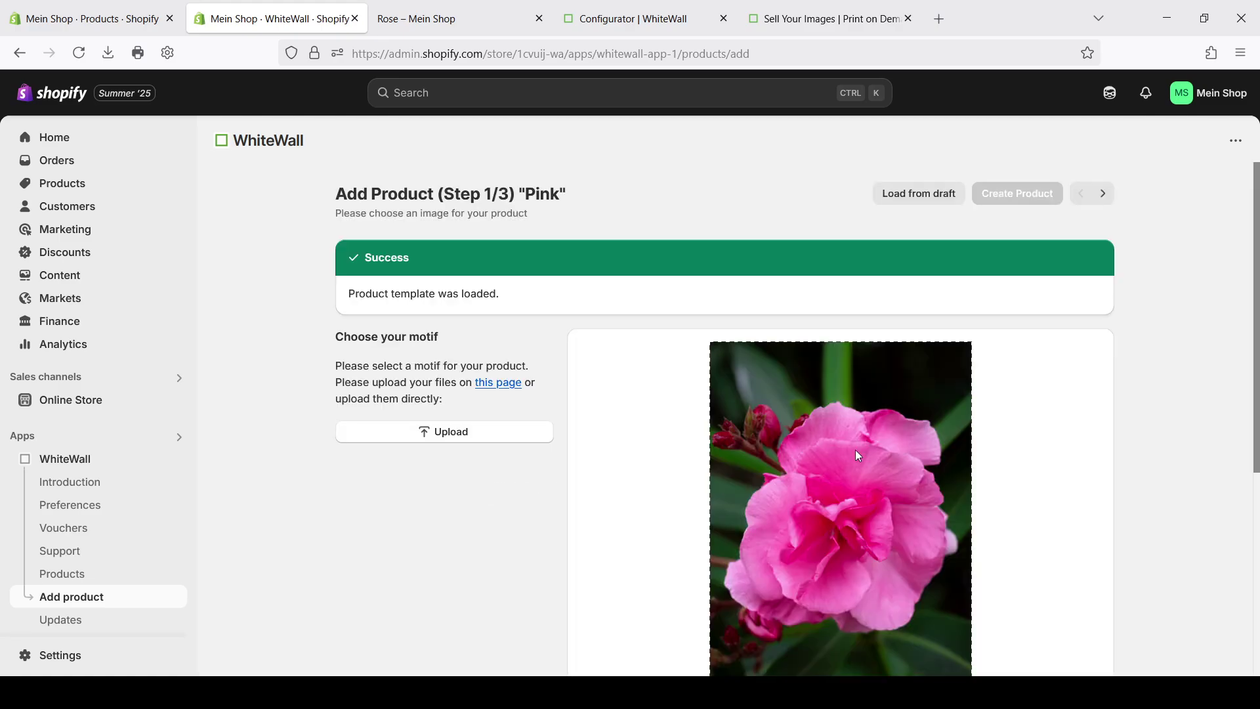
{"action": "scroll", "coordinate": [894, 523], "scroll_direction": "down", "scroll_amount": 4}
{"action": "left_click", "coordinate": [849, 615]}
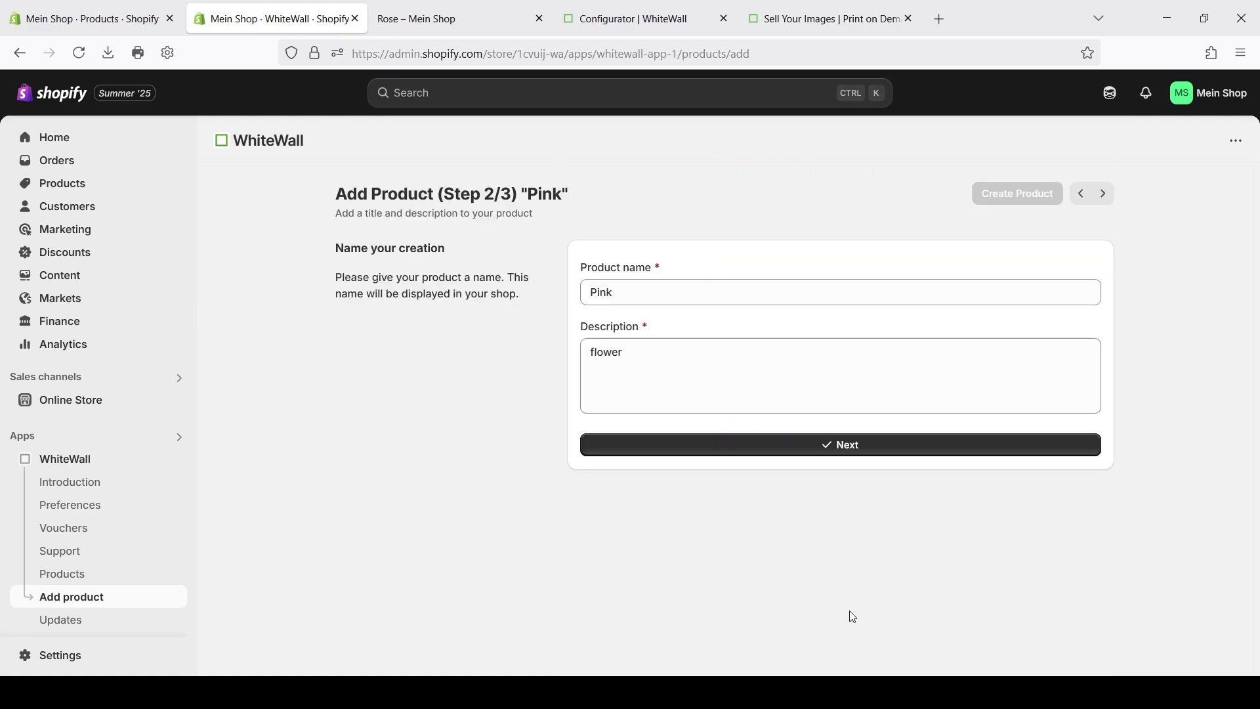
{"action": "left_click", "coordinate": [770, 452]}
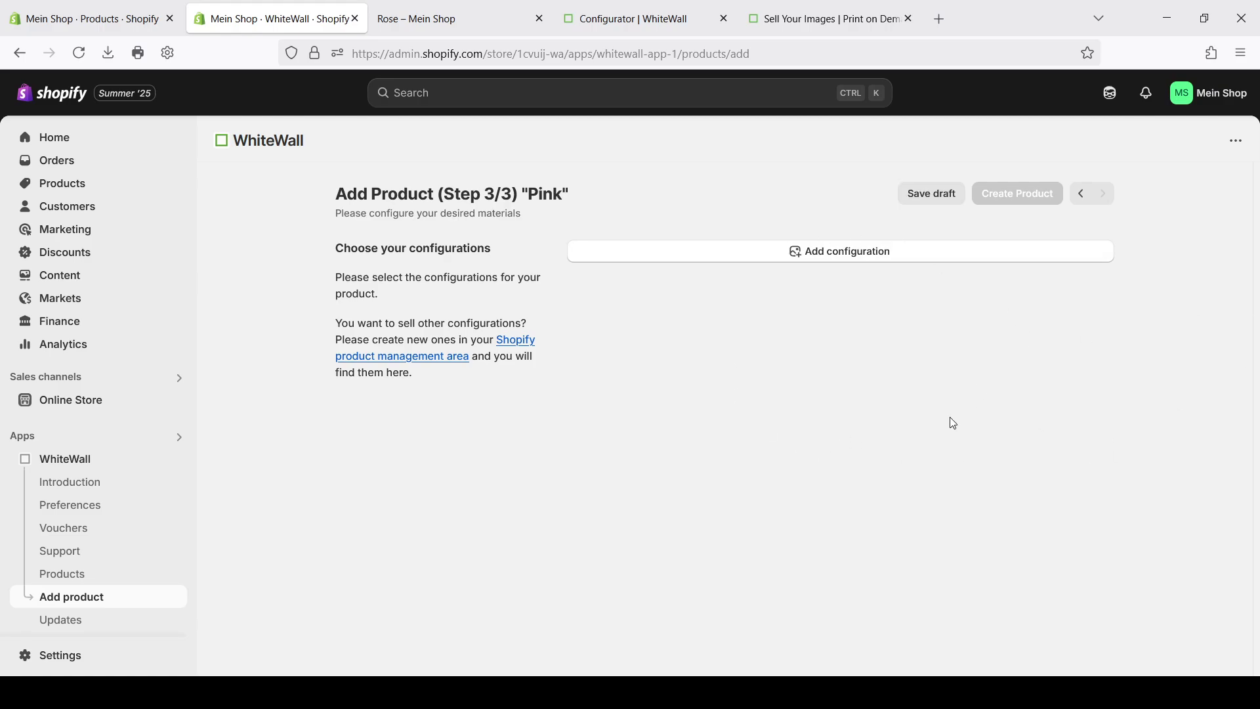
{"action": "scroll", "coordinate": [145, 433], "scroll_direction": "down", "scroll_amount": 1}
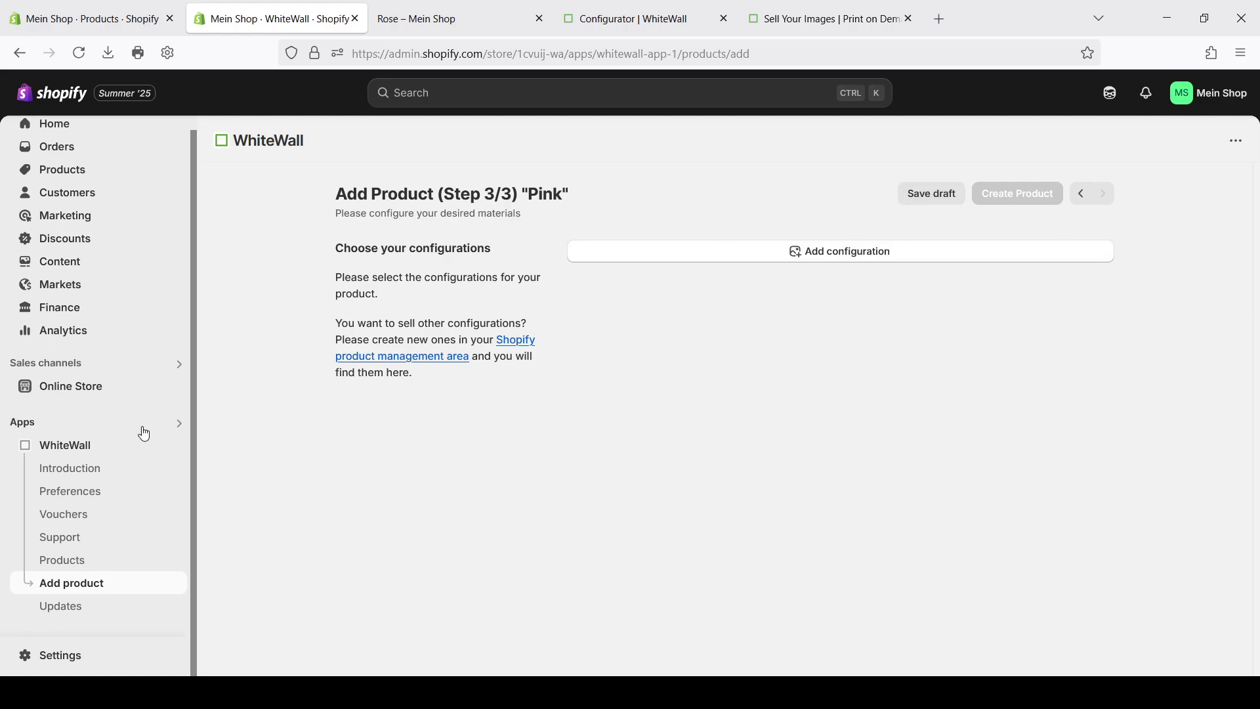
{"action": "scroll", "coordinate": [132, 420], "scroll_direction": "up", "scroll_amount": 1}
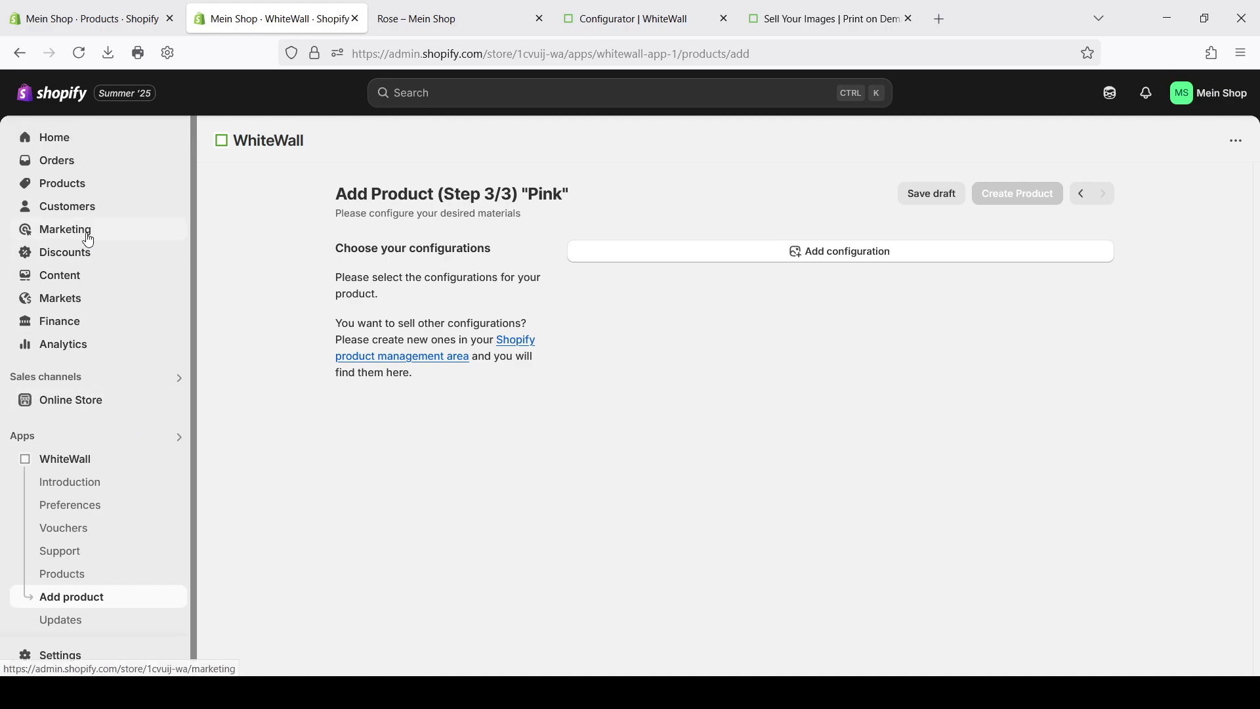
Step: Open Test product from the product list and review its five size variants with Fuji Crystal DP II pricing
{"action": "left_click", "coordinate": [80, 195]}
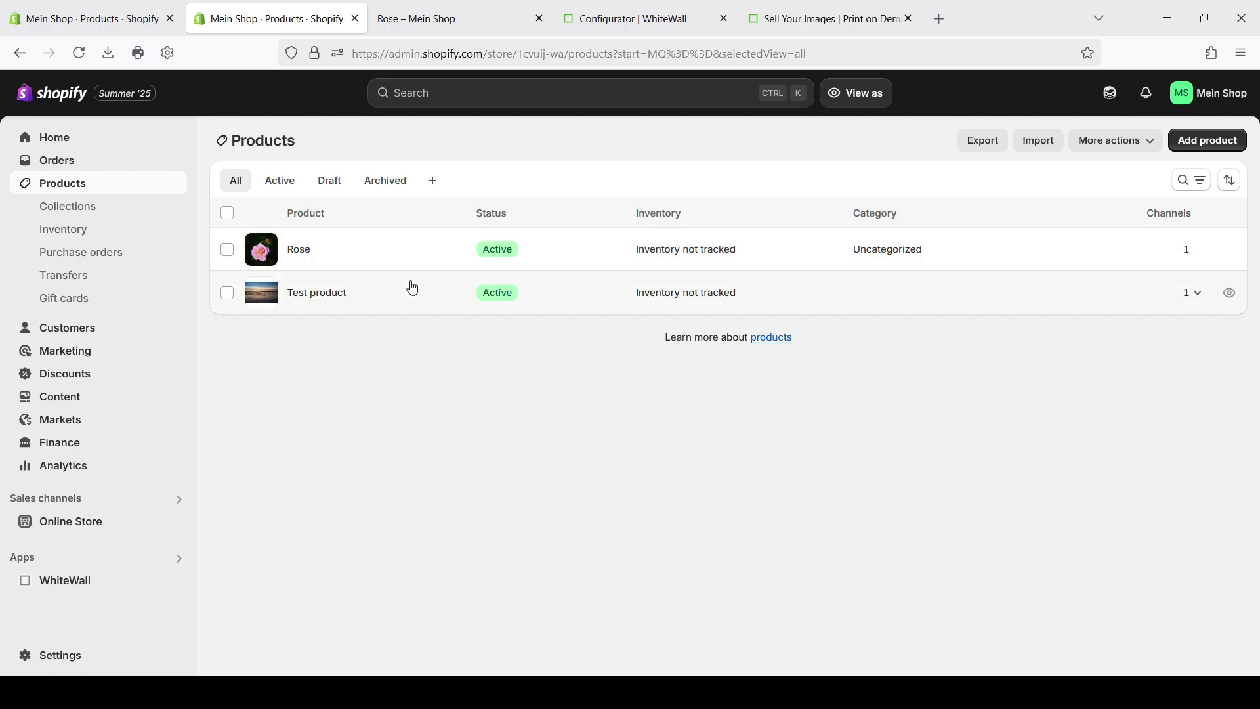
{"action": "left_click", "coordinate": [322, 291]}
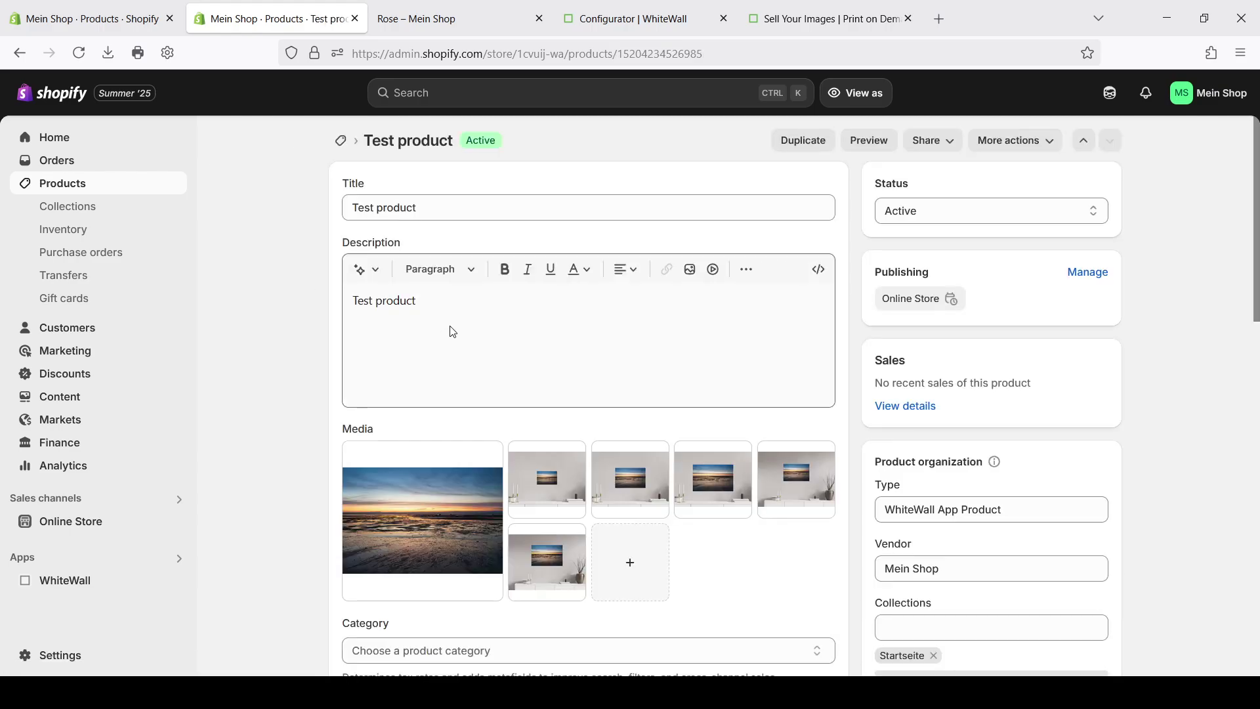
{"action": "scroll", "coordinate": [459, 328], "scroll_direction": "down", "scroll_amount": 4}
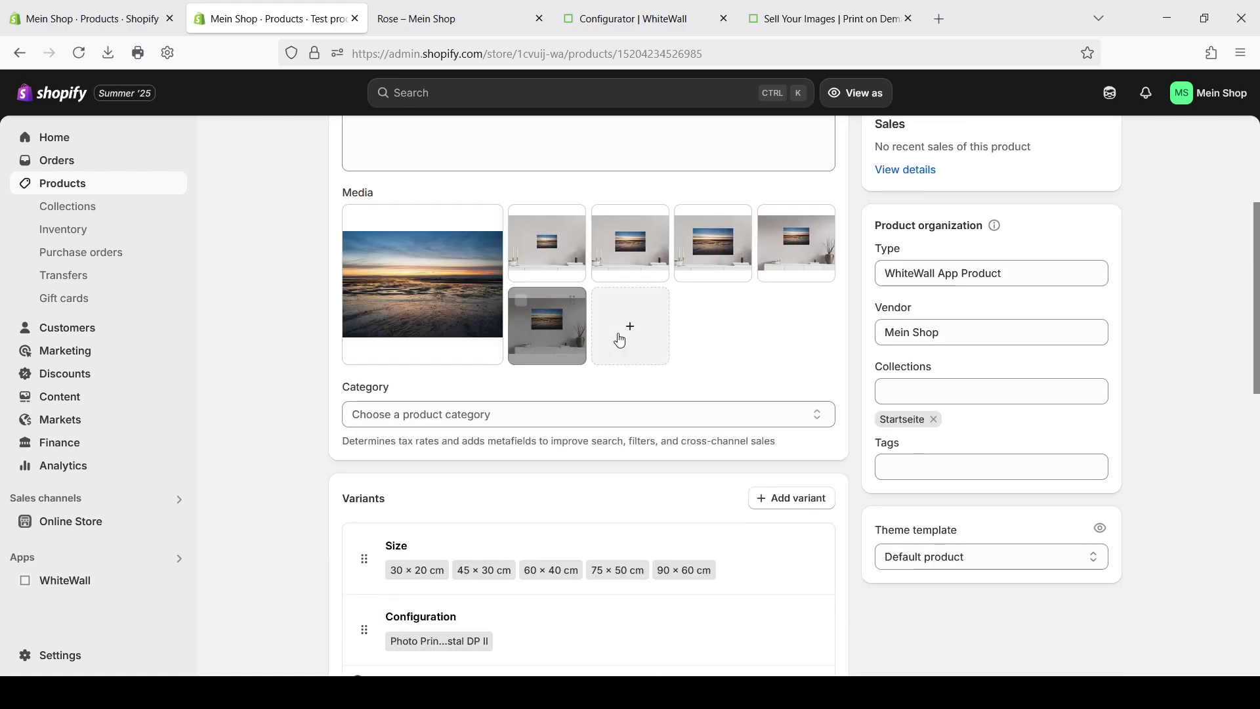
{"action": "scroll", "coordinate": [777, 347], "scroll_direction": "down", "scroll_amount": 6}
{"action": "scroll", "coordinate": [656, 216], "scroll_direction": "down", "scroll_amount": 5}
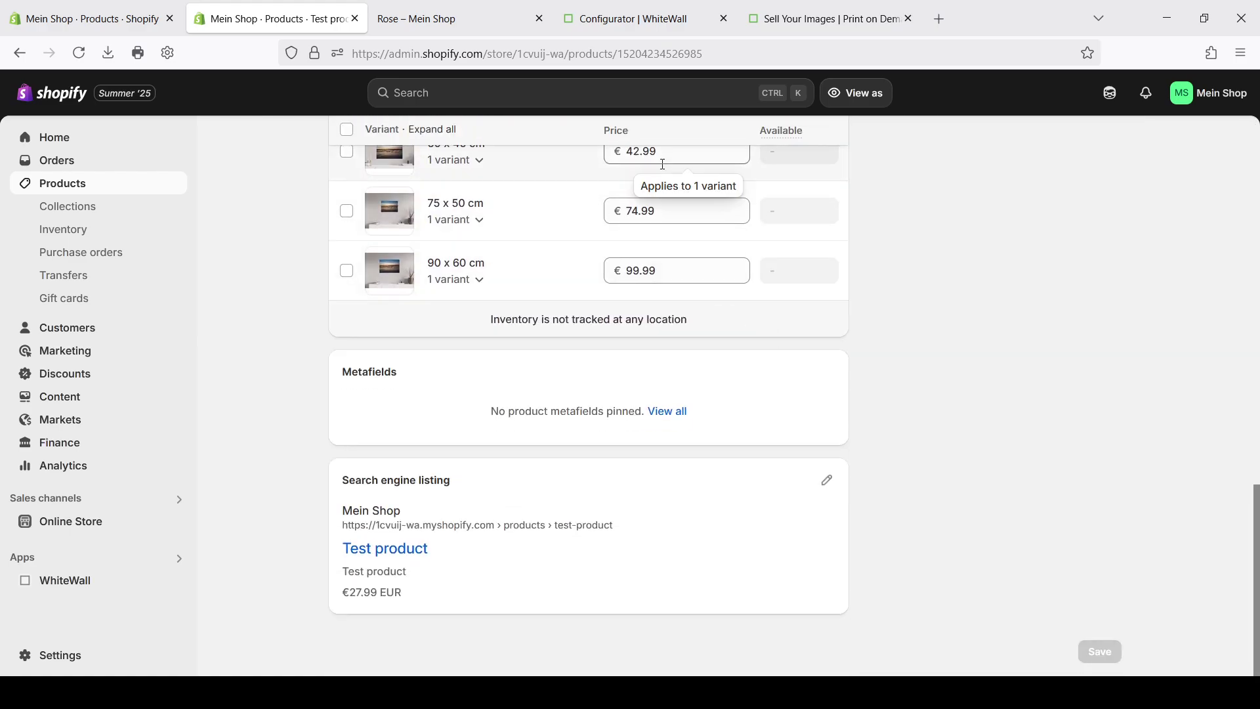
{"action": "scroll", "coordinate": [656, 217], "scroll_direction": "up", "scroll_amount": 8}
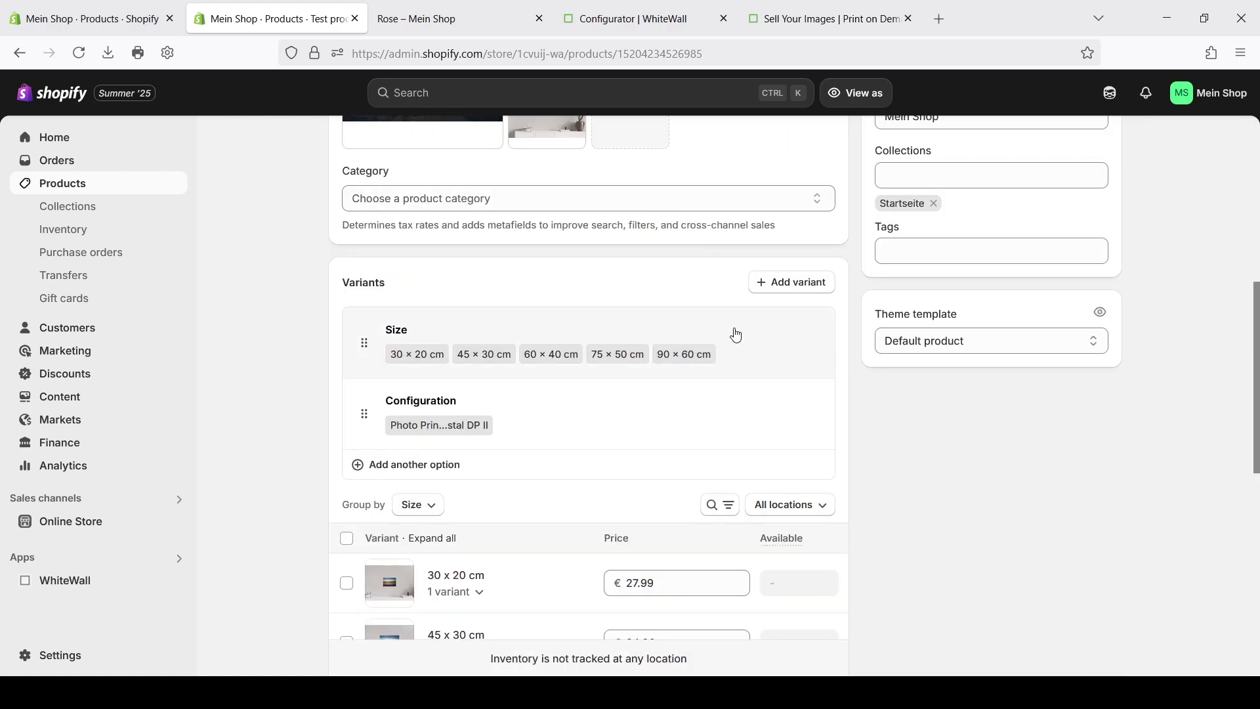